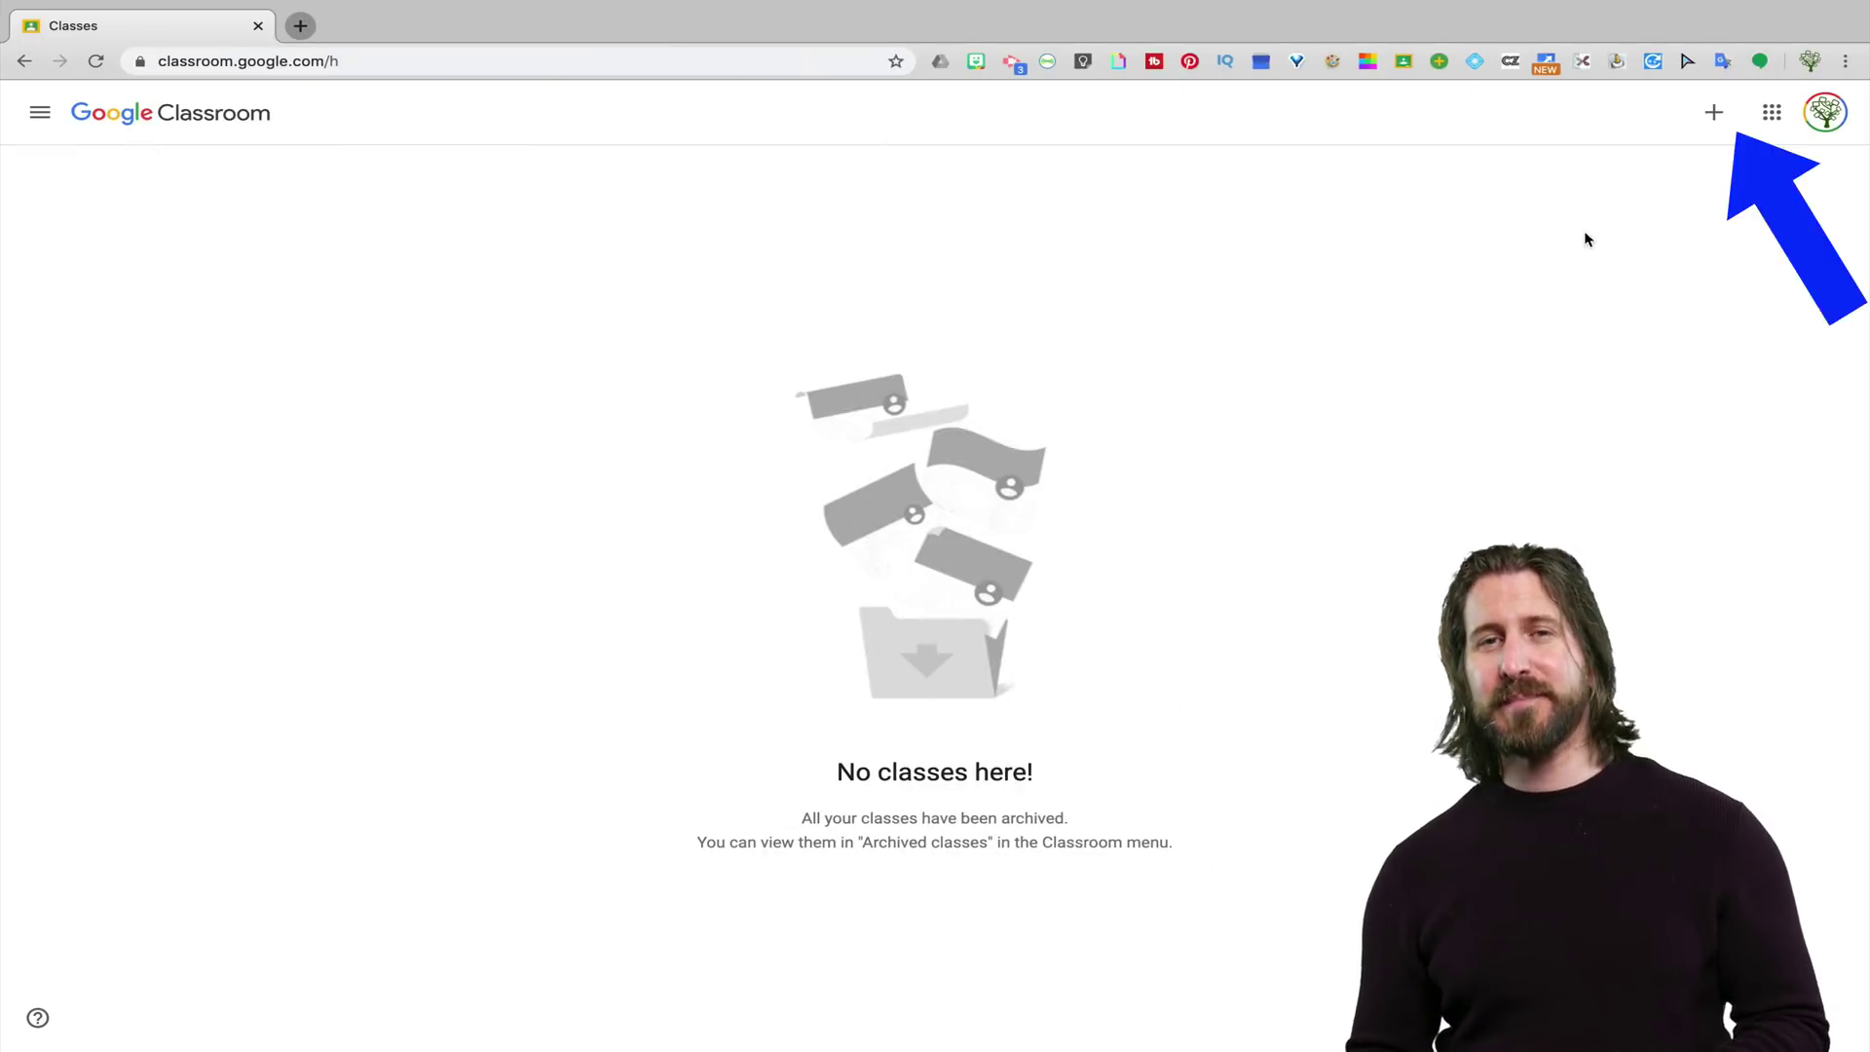
Create a class called '6th Grade Social Studies' with section '6.1 & 6.2'
{"action": "left_click", "coordinate": [1713, 113]}
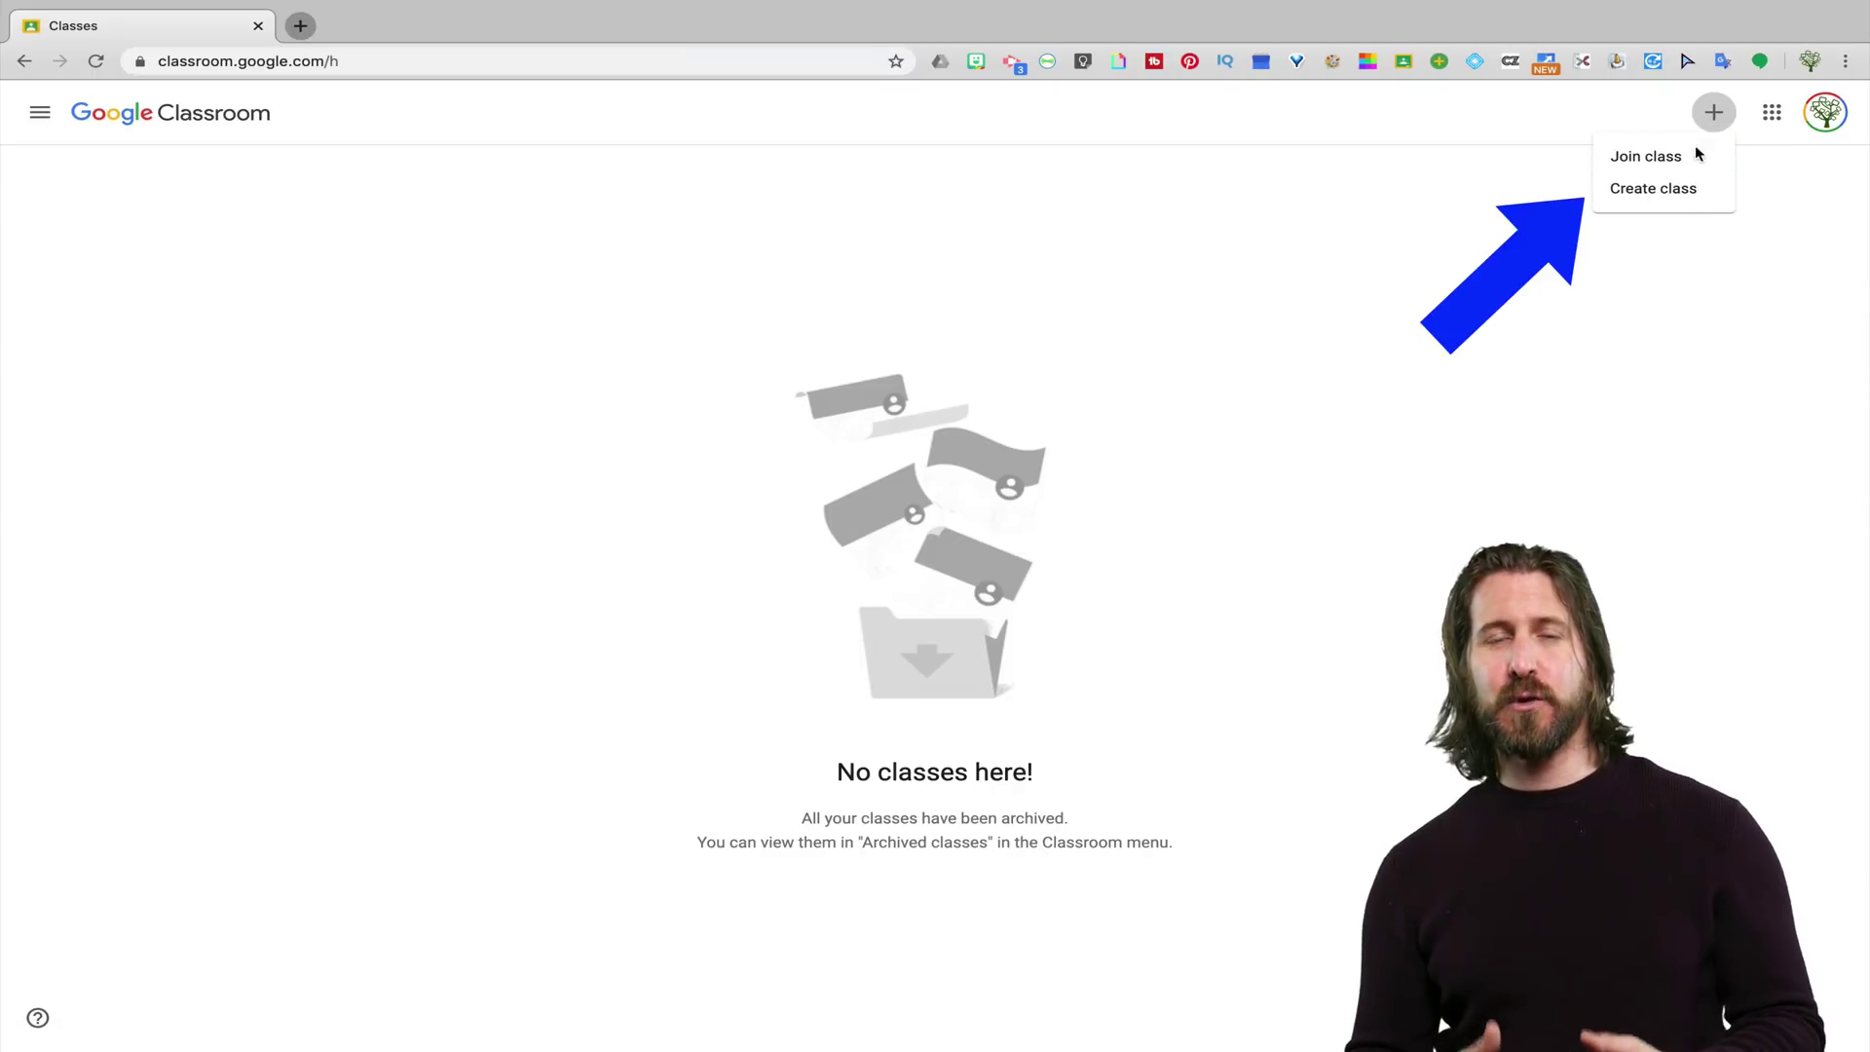
{"action": "left_click", "coordinate": [1677, 202]}
{"action": "type", "text": "6th Grade Social Studies"}
{"action": "key", "text": "Tab"}
{"action": "type", "text": "6.1 & 6.2"}
{"action": "left_click", "coordinate": [1203, 743]}
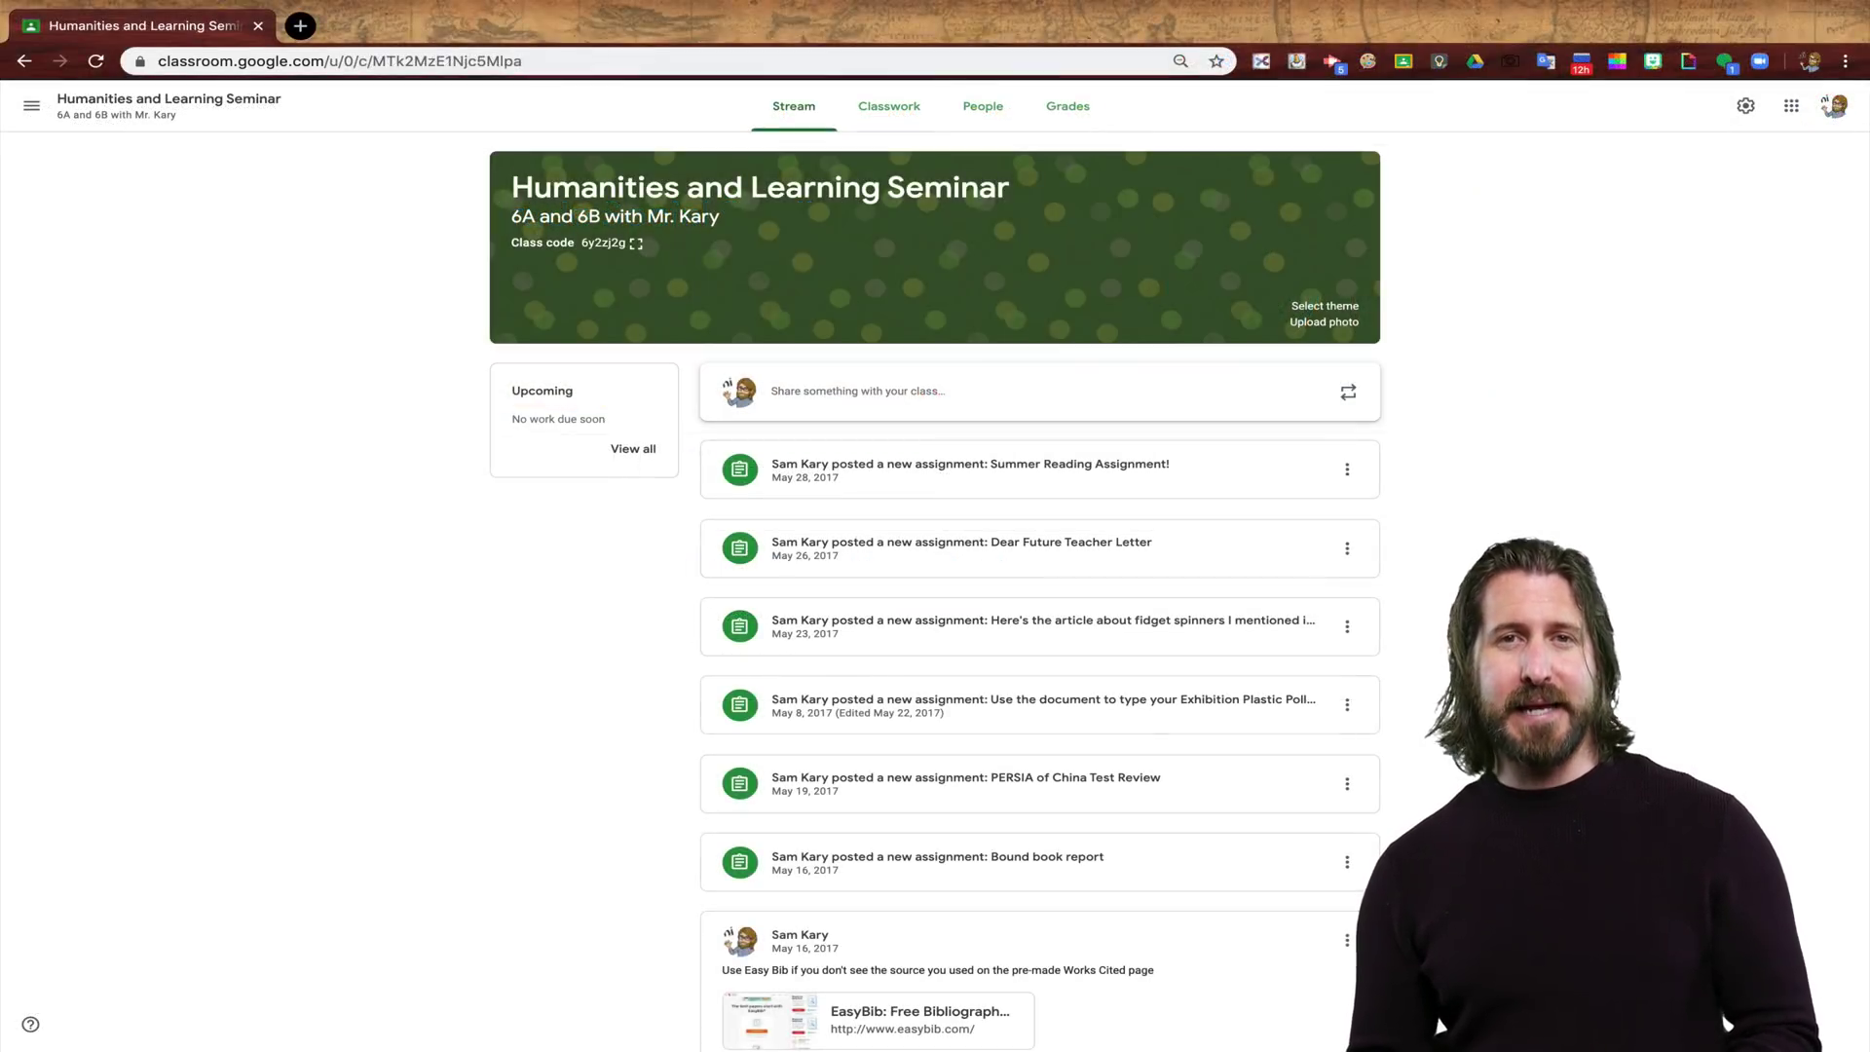
In the class's settings, expand the 'Classwork on the stream' dropdown under General
{"action": "scroll", "coordinate": [935, 584], "scroll_direction": "down", "scroll_amount": 2}
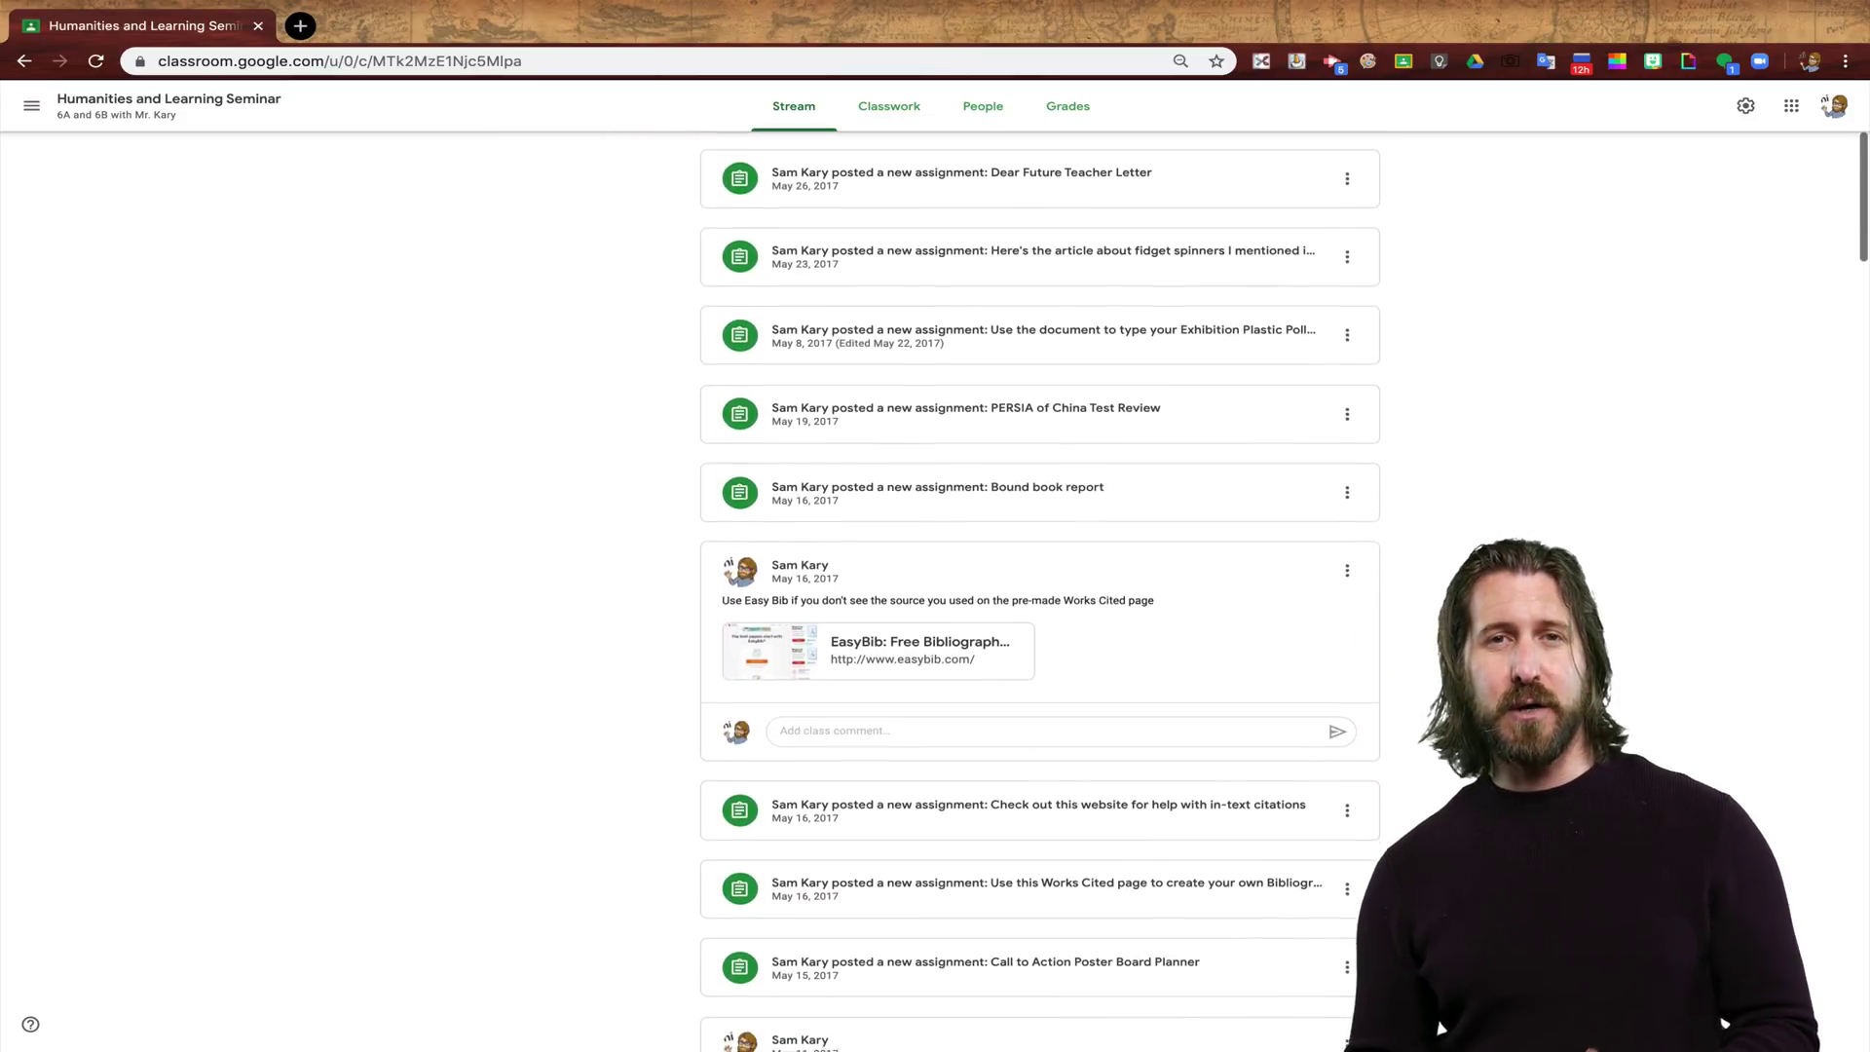
{"action": "scroll", "coordinate": [1040, 584], "scroll_direction": "down", "scroll_amount": 2}
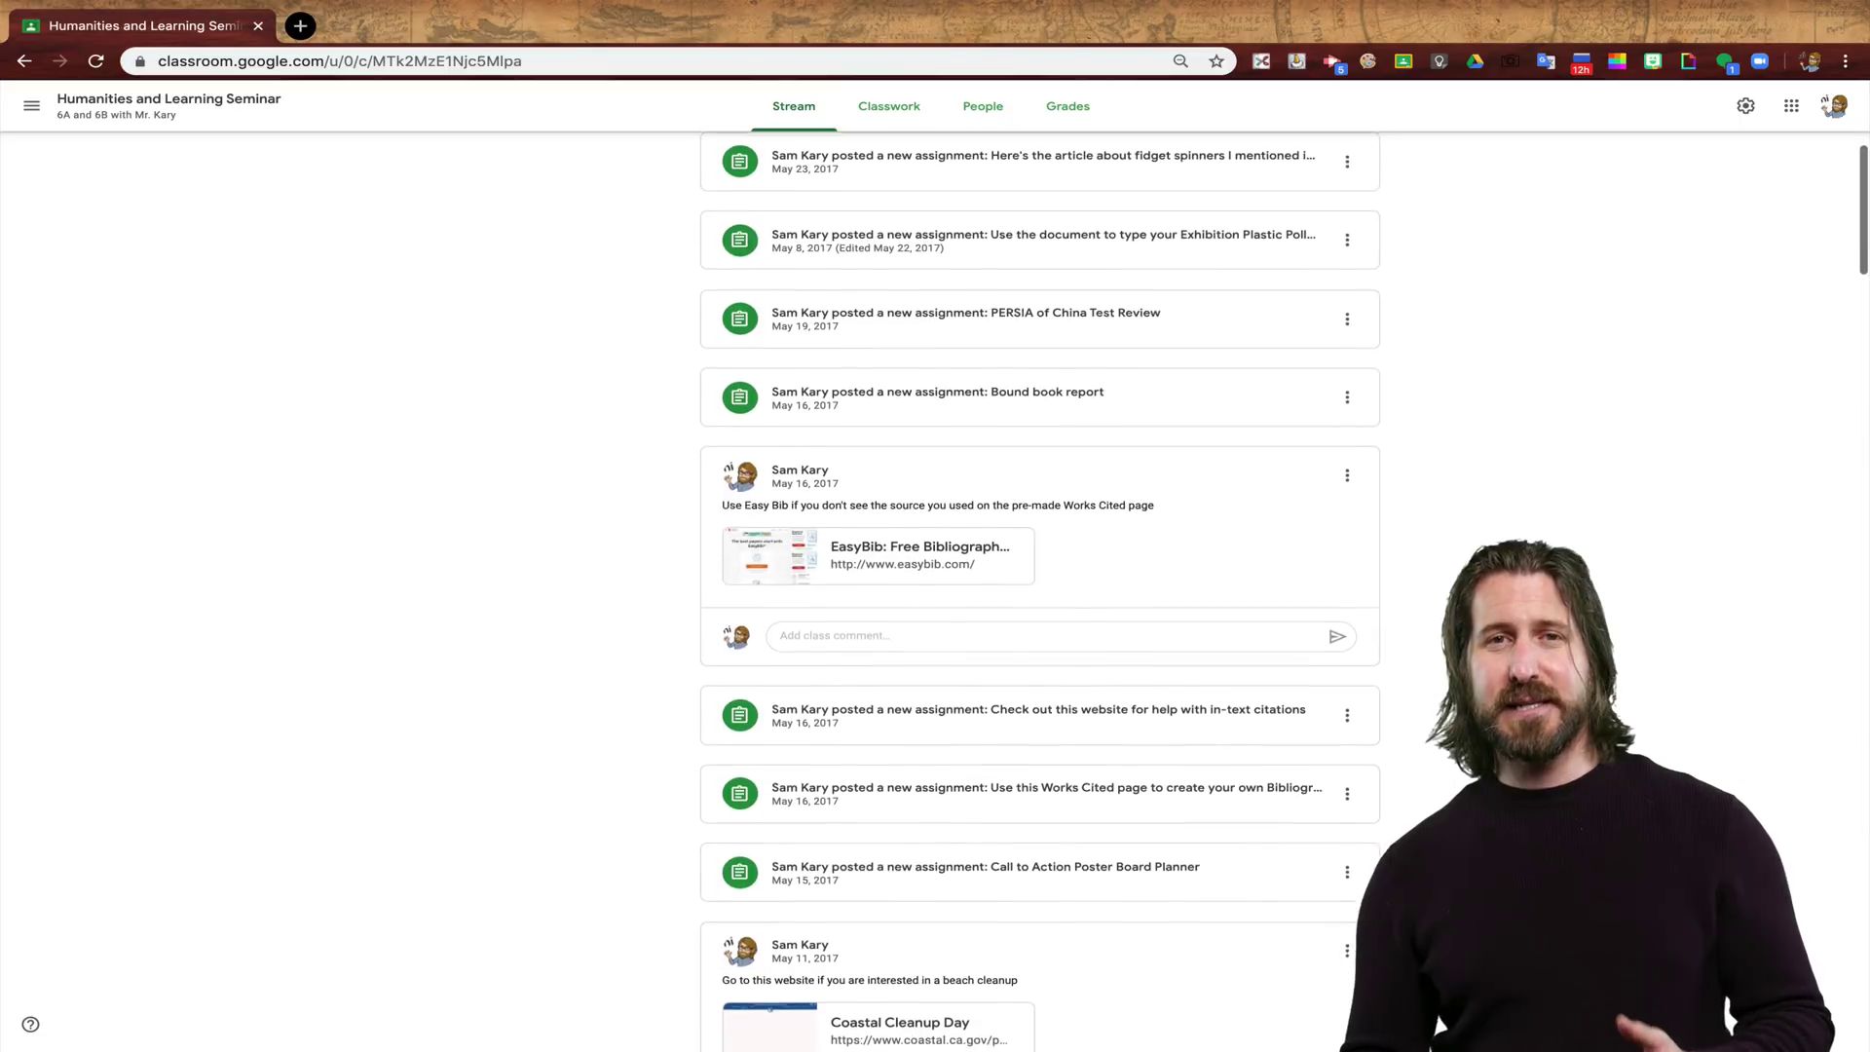
{"action": "scroll", "coordinate": [1442, 1026], "scroll_direction": "down", "scroll_amount": 2}
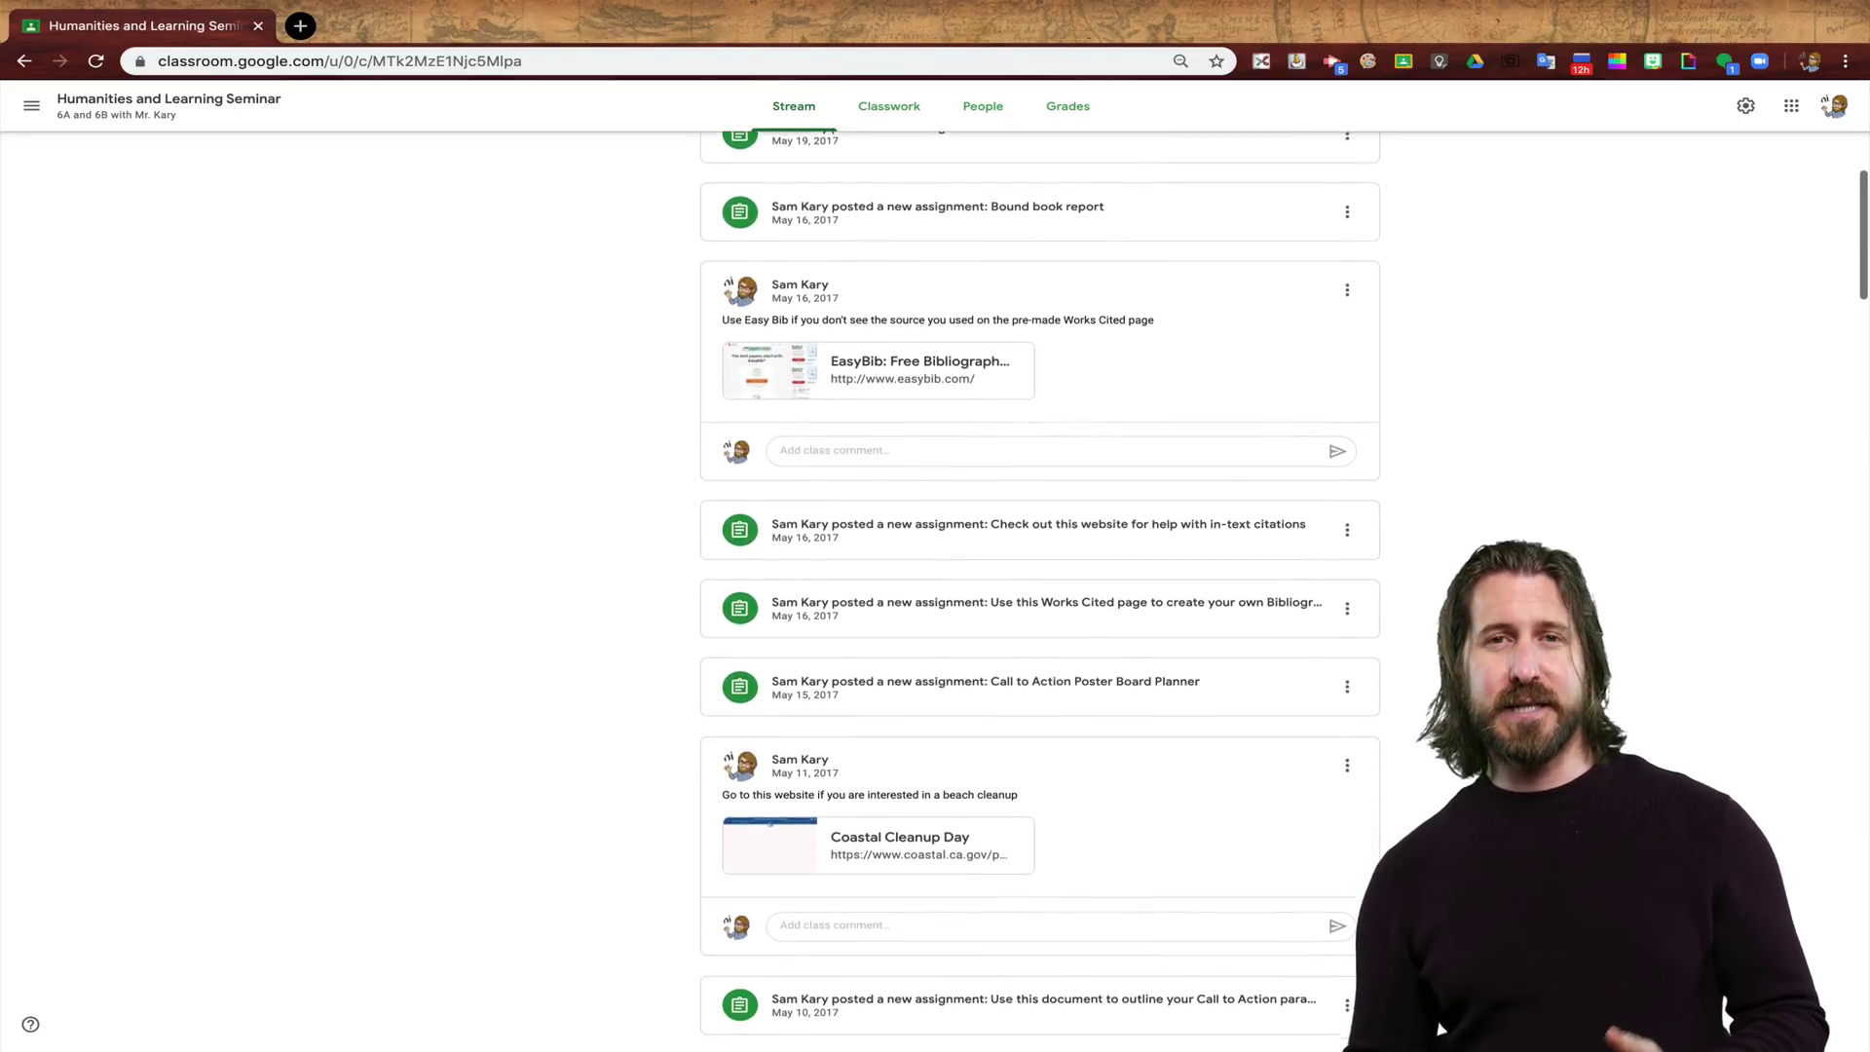
{"action": "scroll", "coordinate": [1443, 1032], "scroll_direction": "down", "scroll_amount": 2}
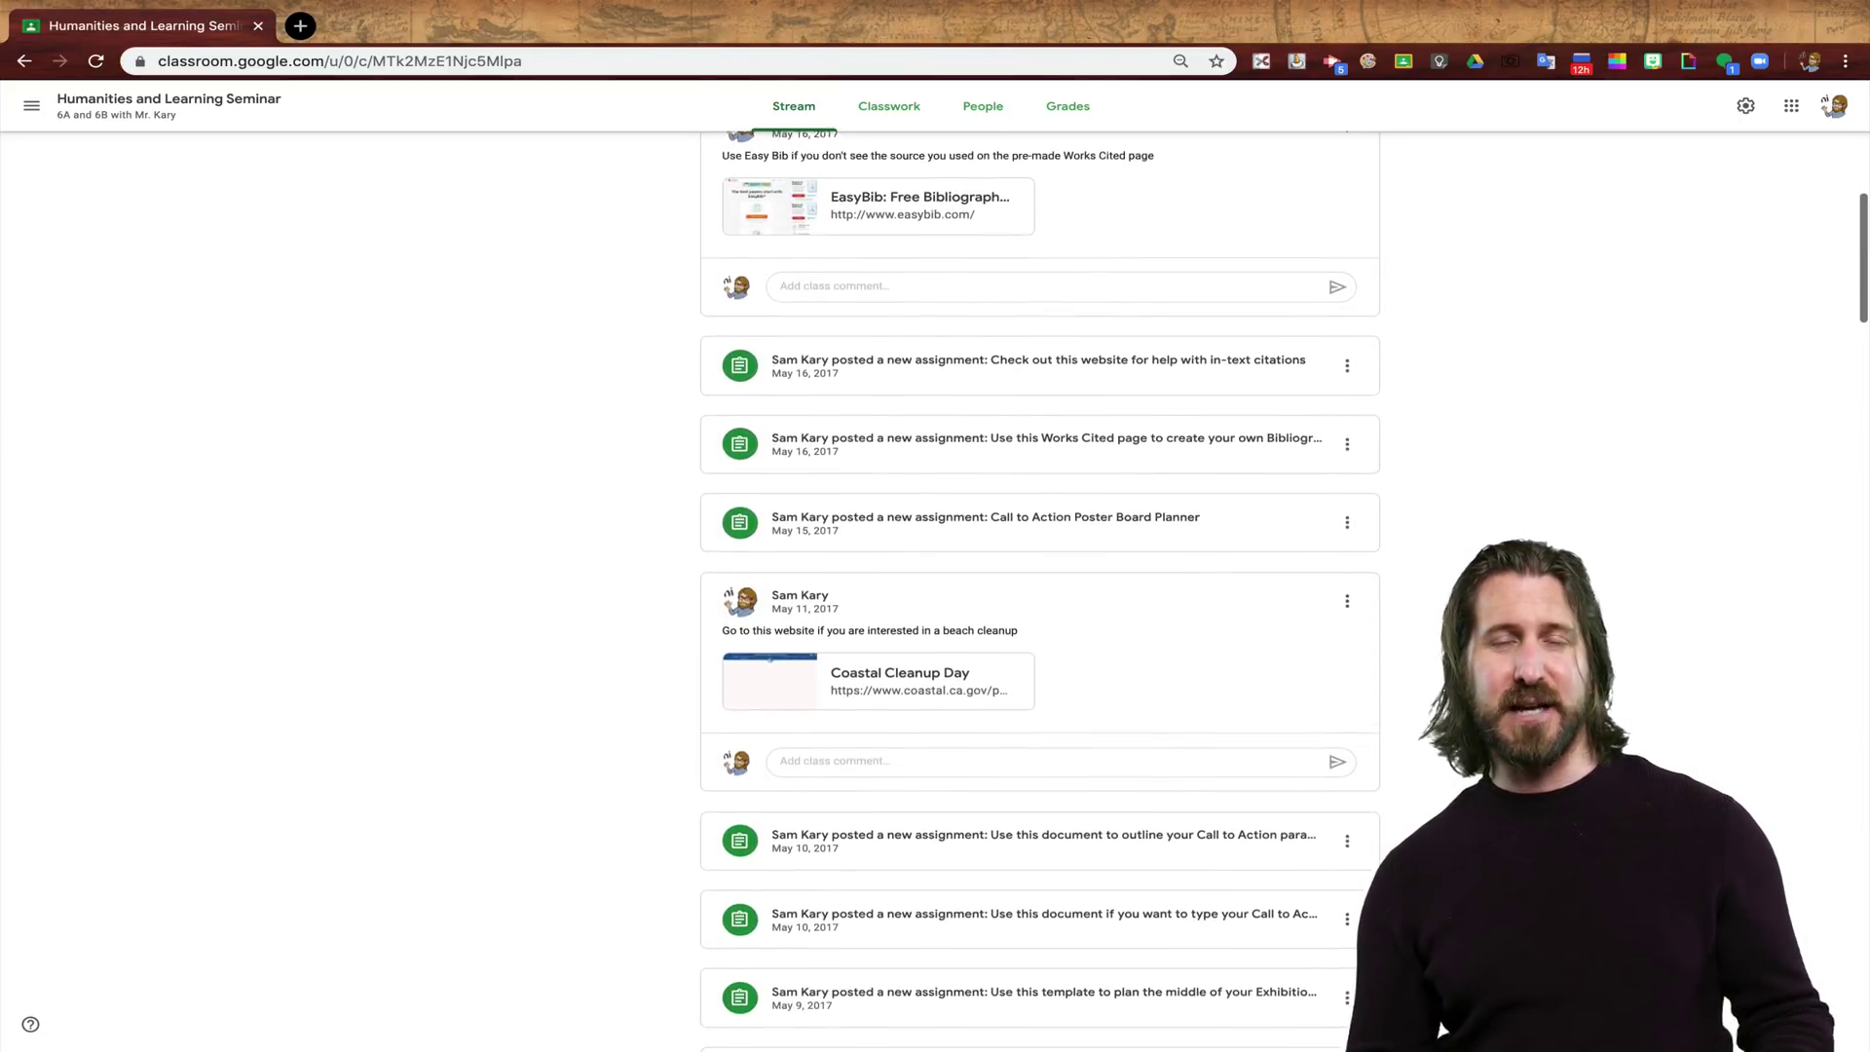
{"action": "scroll", "coordinate": [1040, 585], "scroll_direction": "down", "scroll_amount": 2}
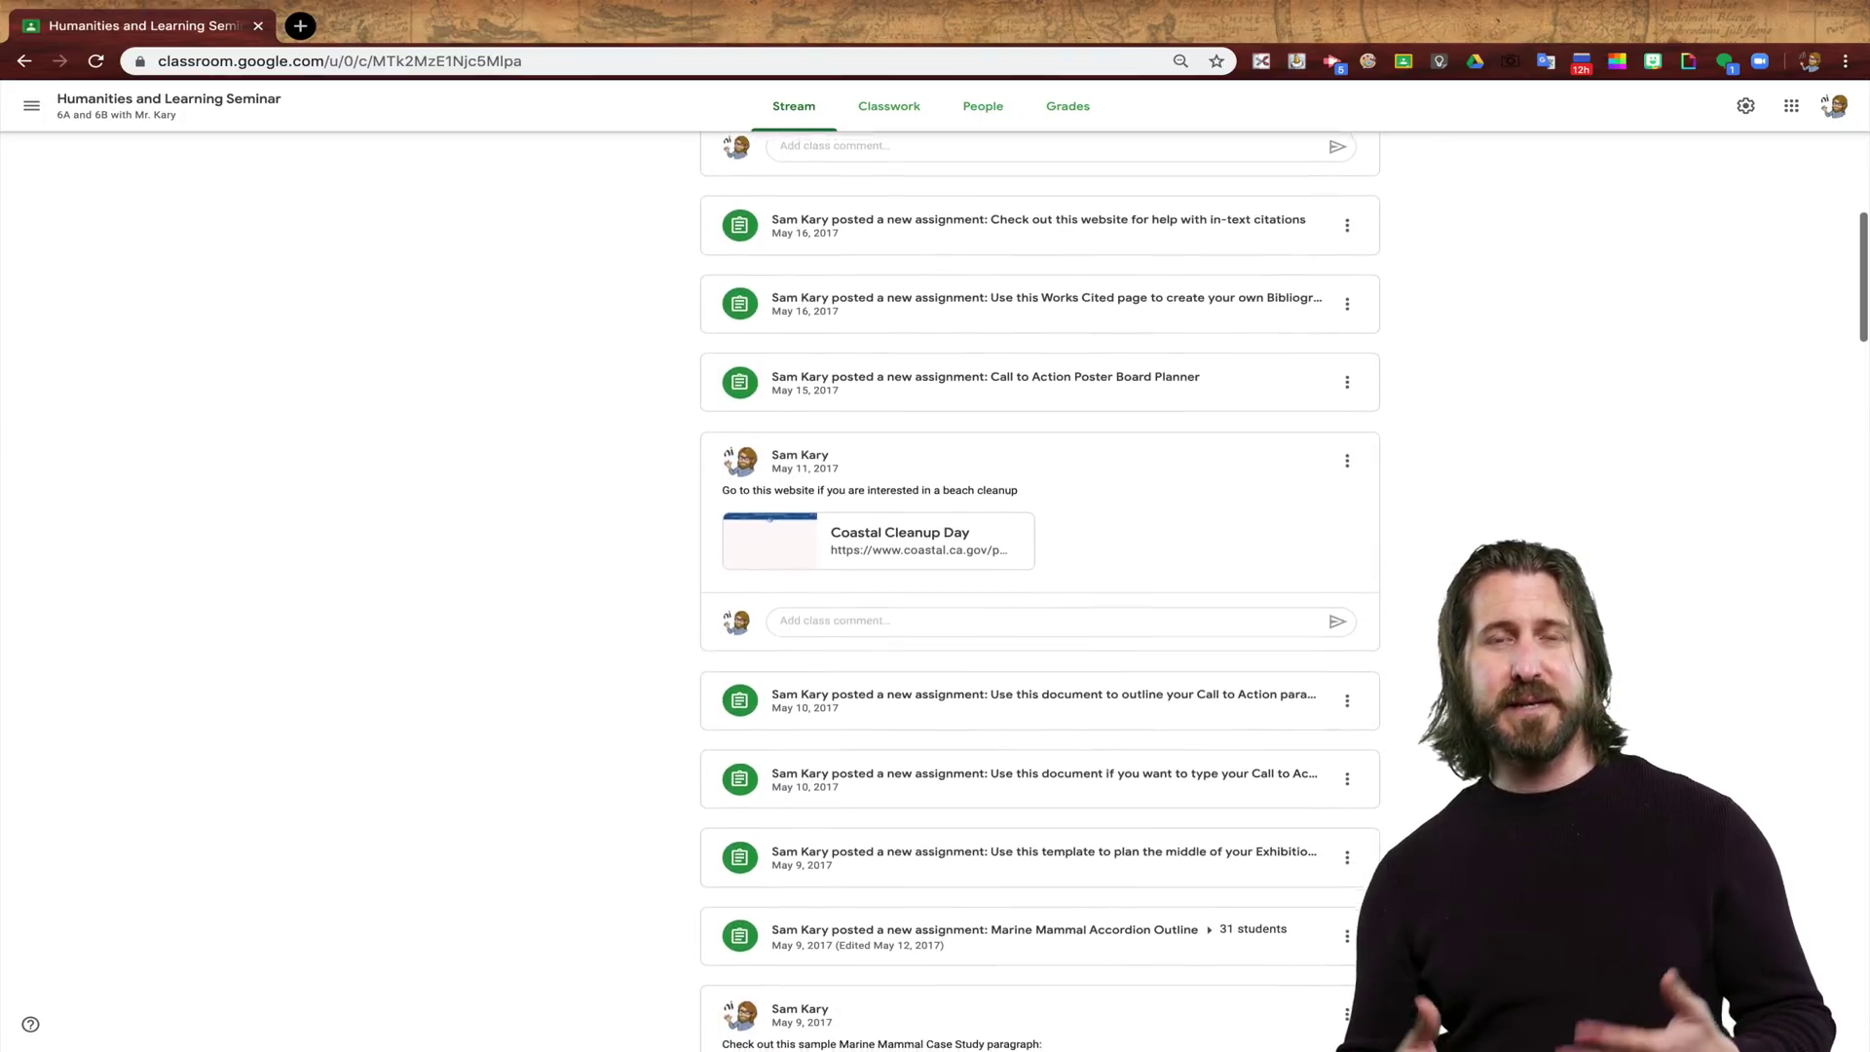
{"action": "scroll", "coordinate": [1442, 1028], "scroll_direction": "down", "scroll_amount": 2}
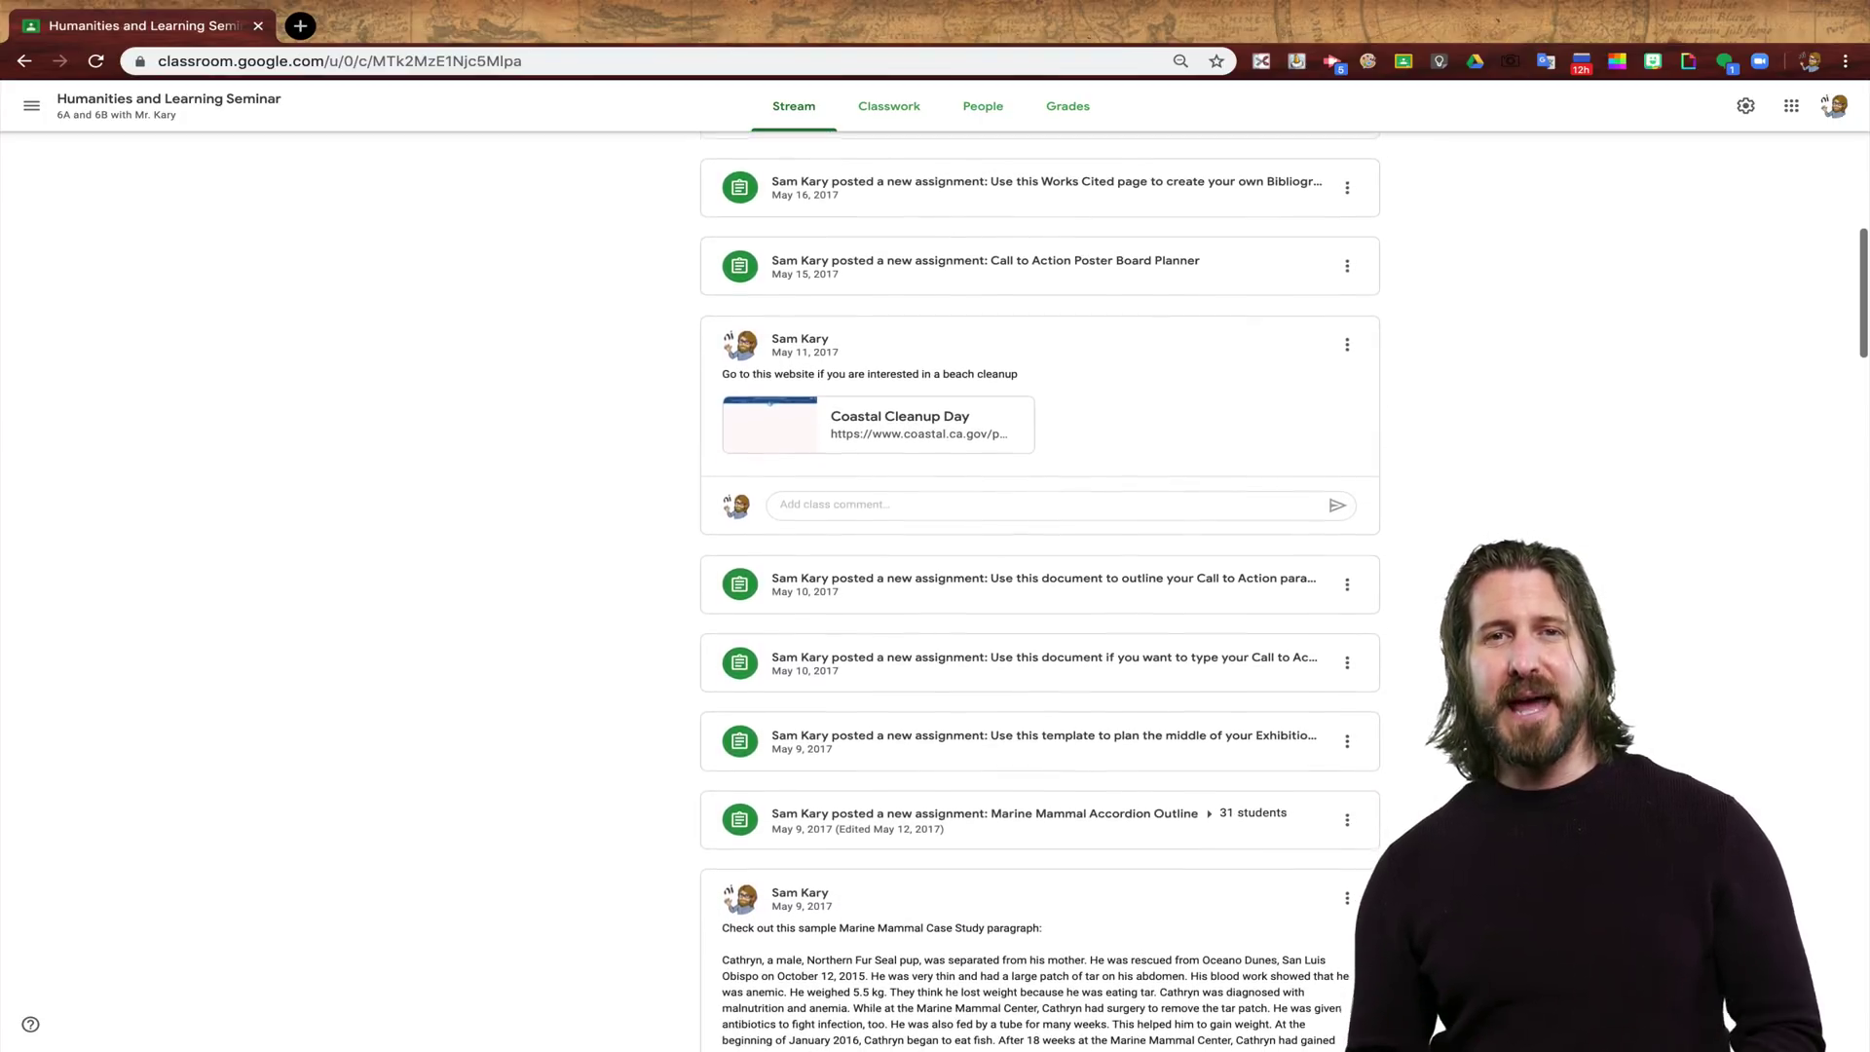
{"action": "scroll", "coordinate": [1442, 1027], "scroll_direction": "down", "scroll_amount": 2}
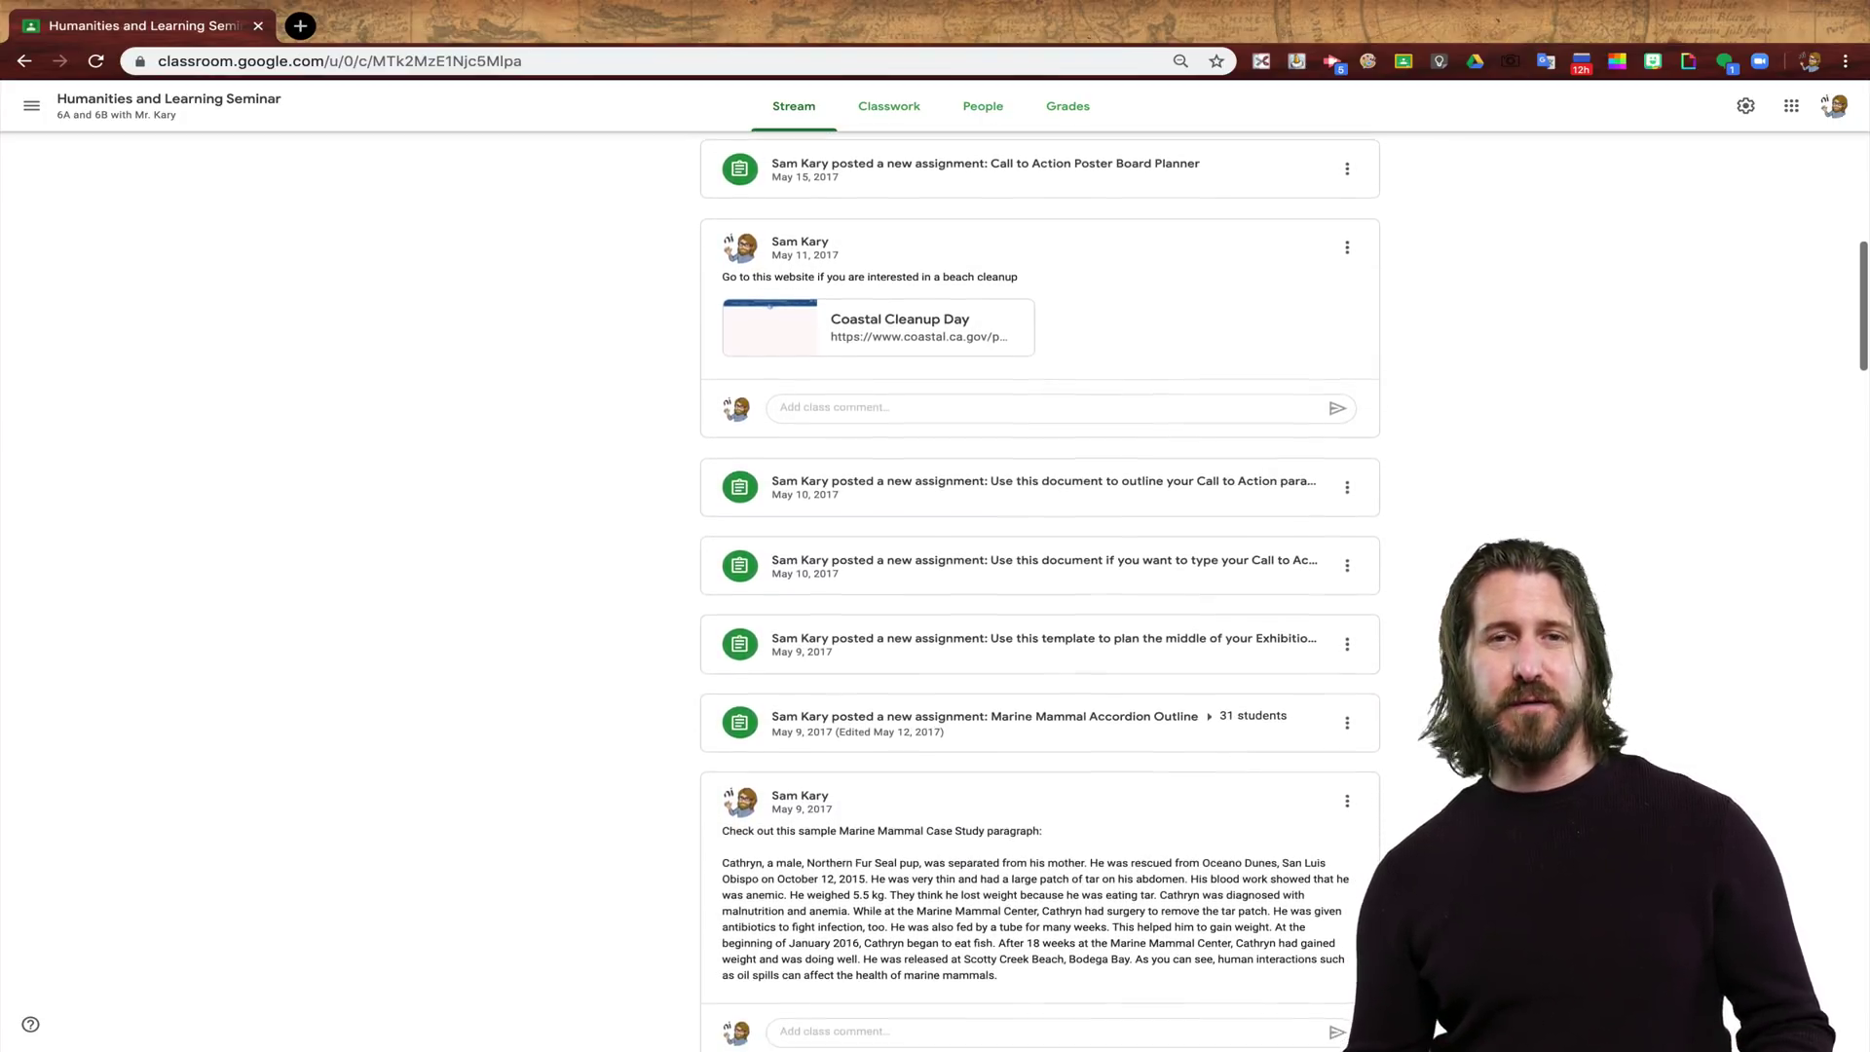
{"action": "scroll", "coordinate": [1041, 584], "scroll_direction": "down", "scroll_amount": 2}
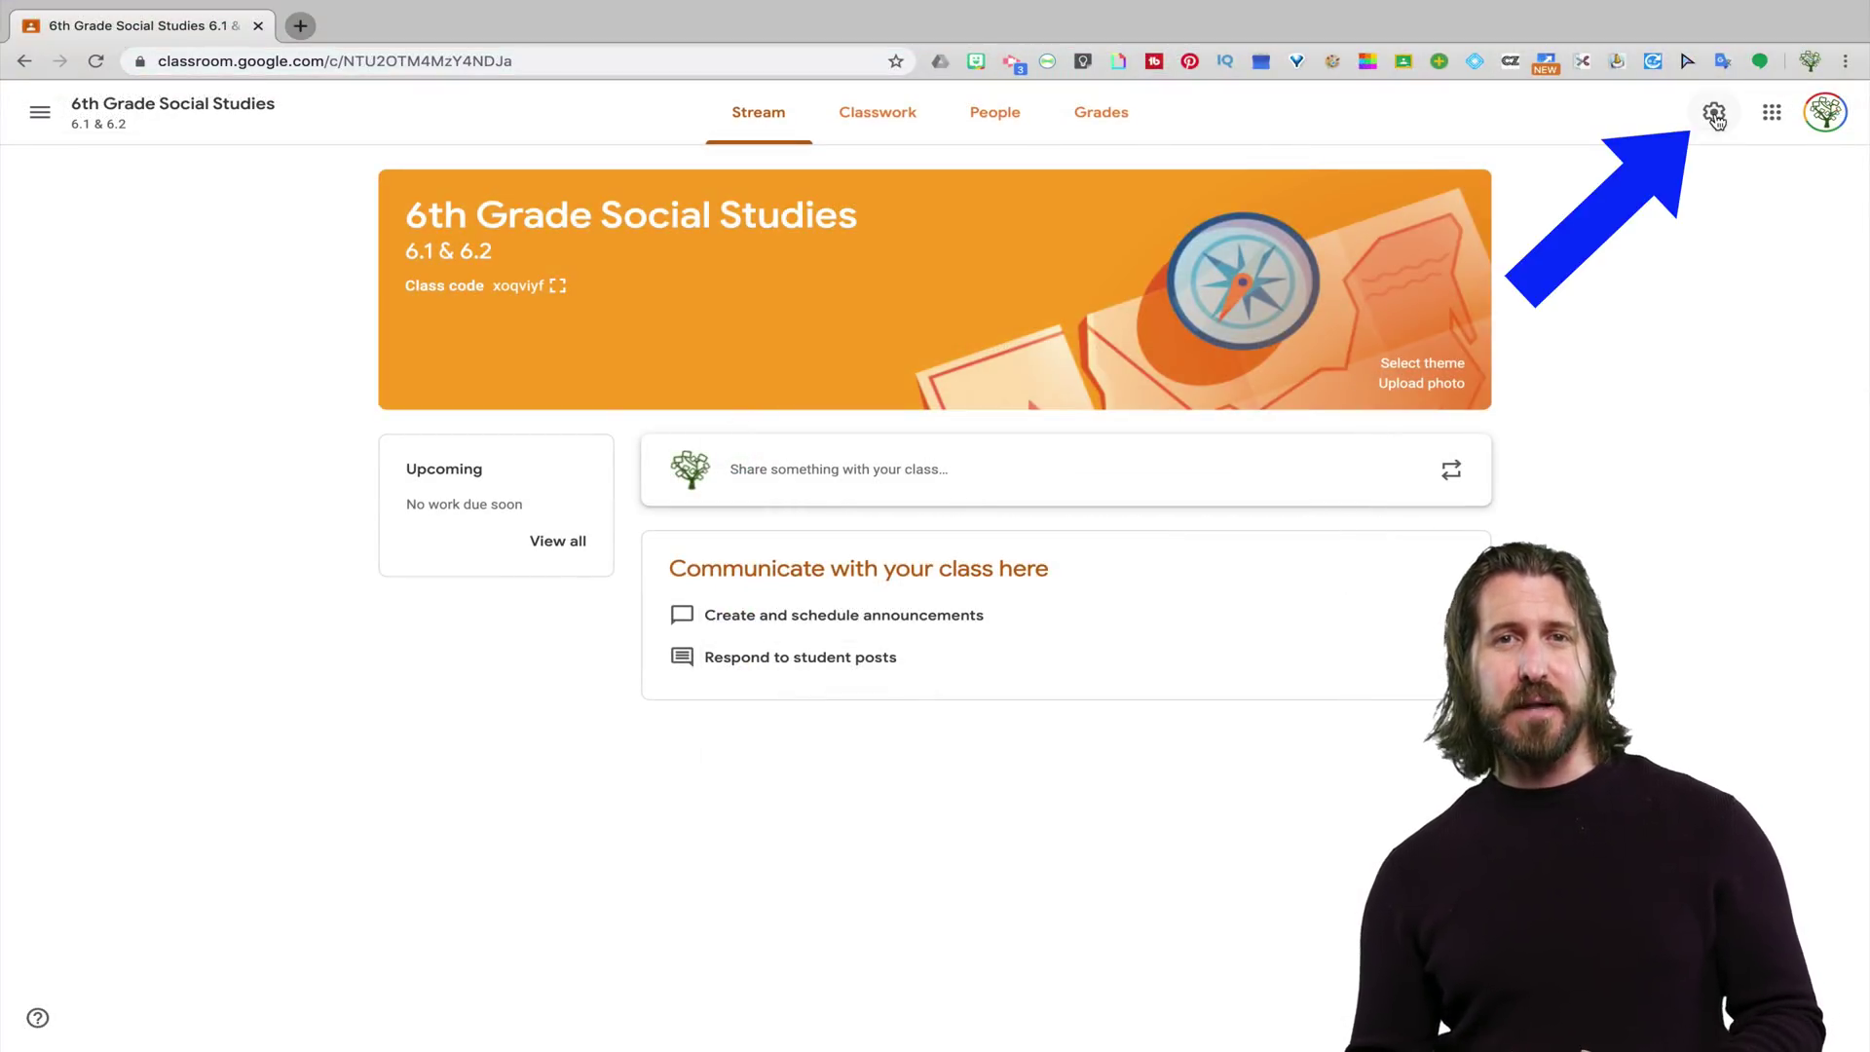
{"action": "left_click", "coordinate": [1714, 114]}
{"action": "scroll", "coordinate": [1447, 428], "scroll_direction": "down", "scroll_amount": 1}
{"action": "scroll", "coordinate": [1447, 435], "scroll_direction": "down", "scroll_amount": 3}
{"action": "left_click", "coordinate": [1287, 545]}
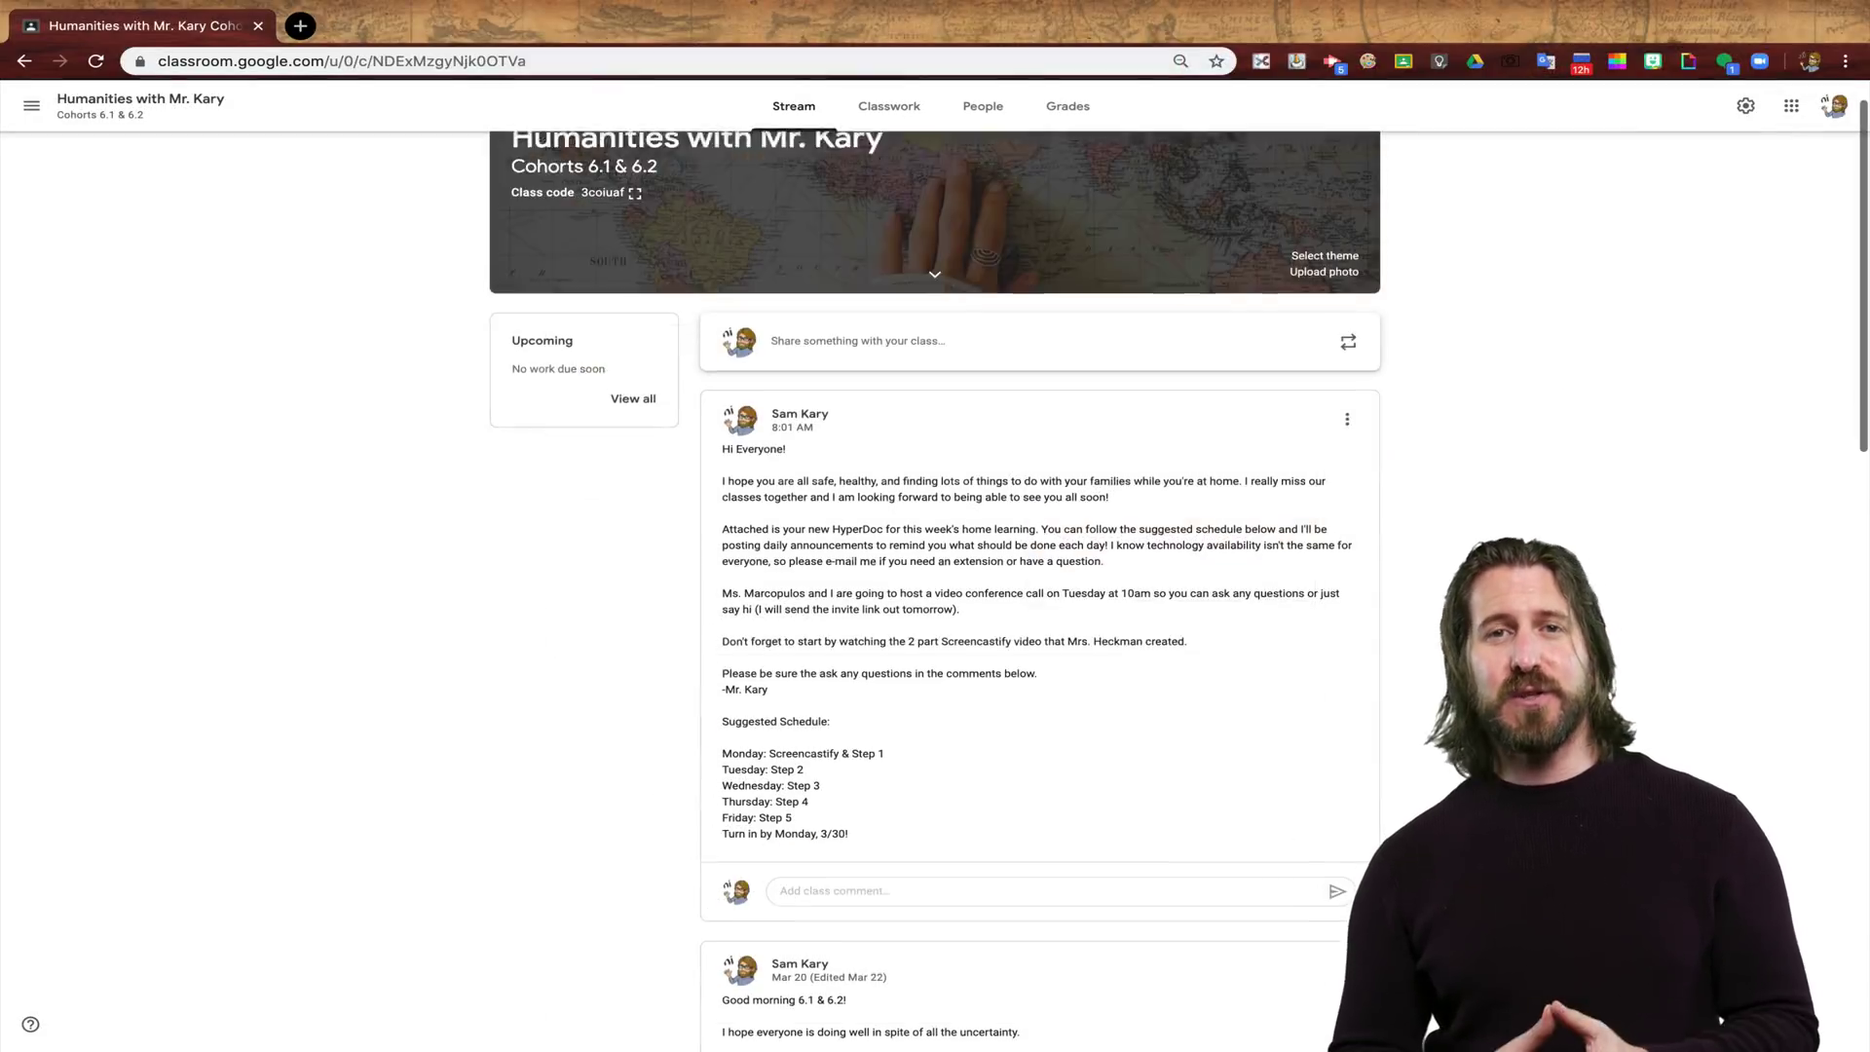
Scroll the stream down to the Happy Tuesday post and its three class comments
{"action": "scroll", "coordinate": [1040, 584], "scroll_direction": "down", "scroll_amount": 2}
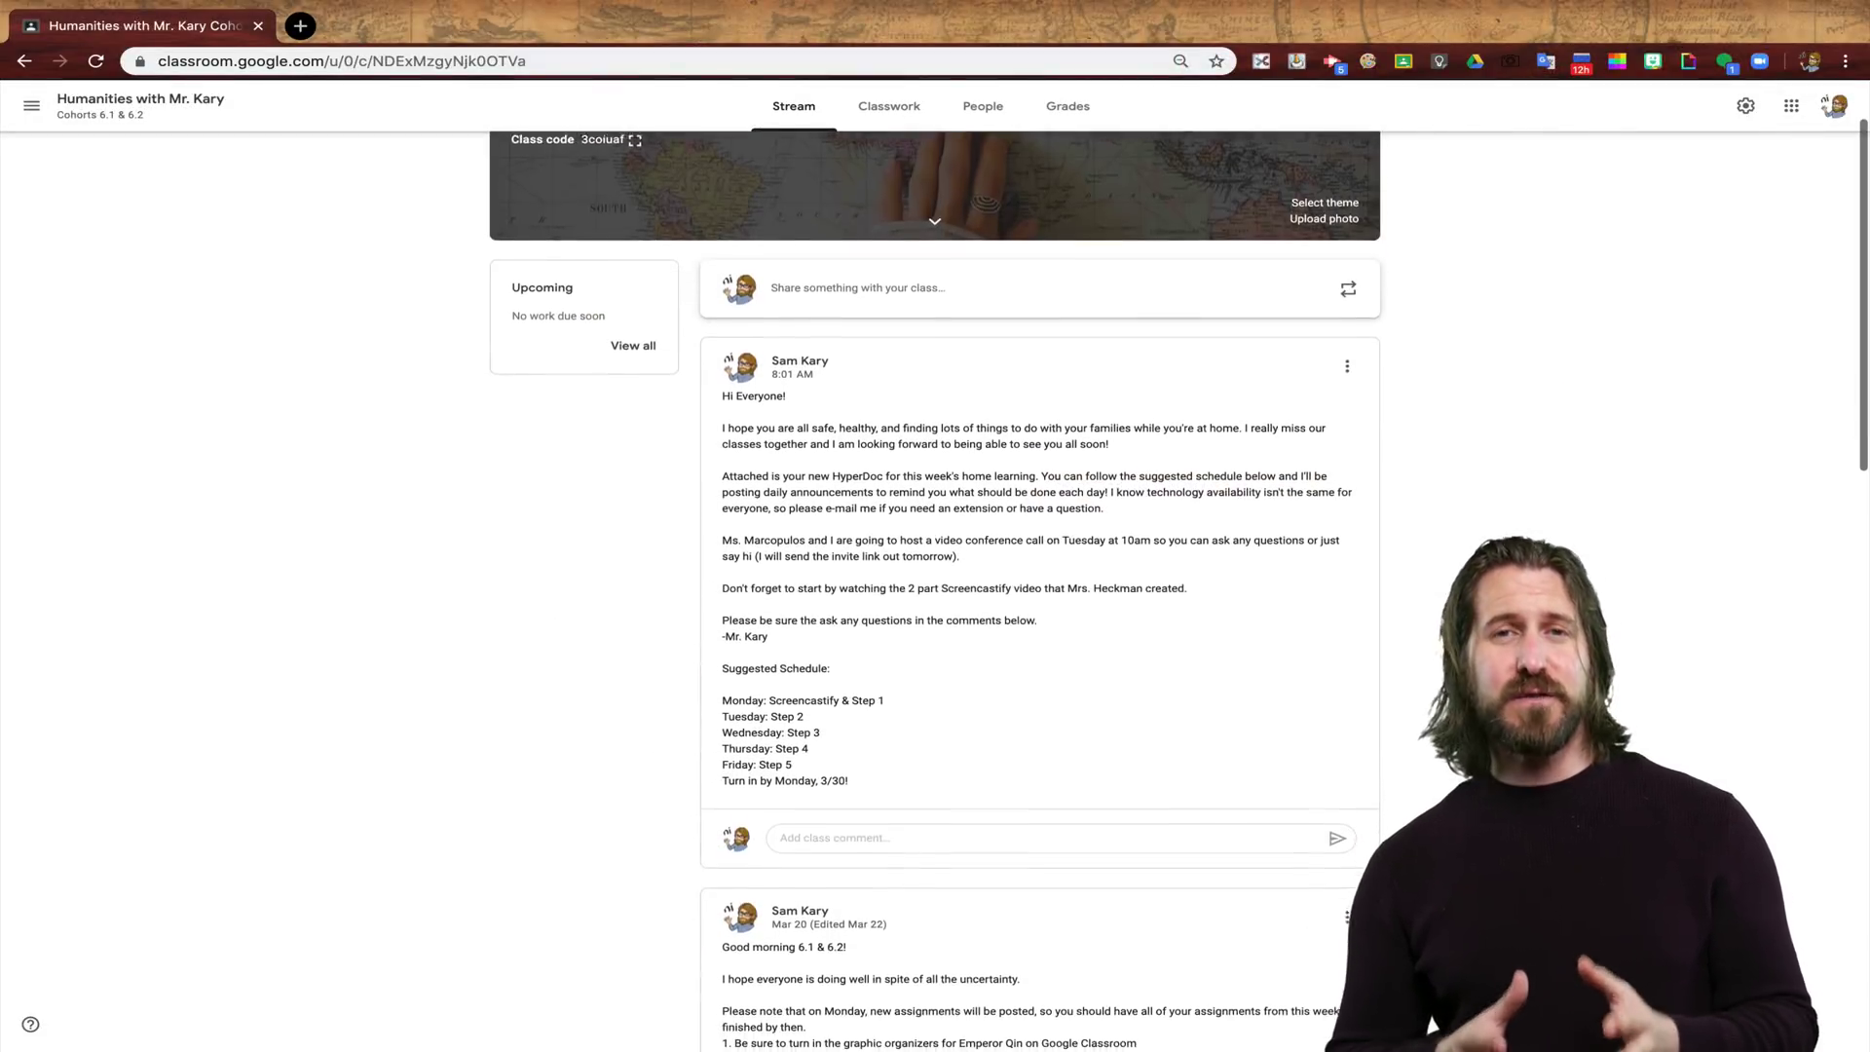
{"action": "scroll", "coordinate": [1040, 585], "scroll_direction": "down", "scroll_amount": 2}
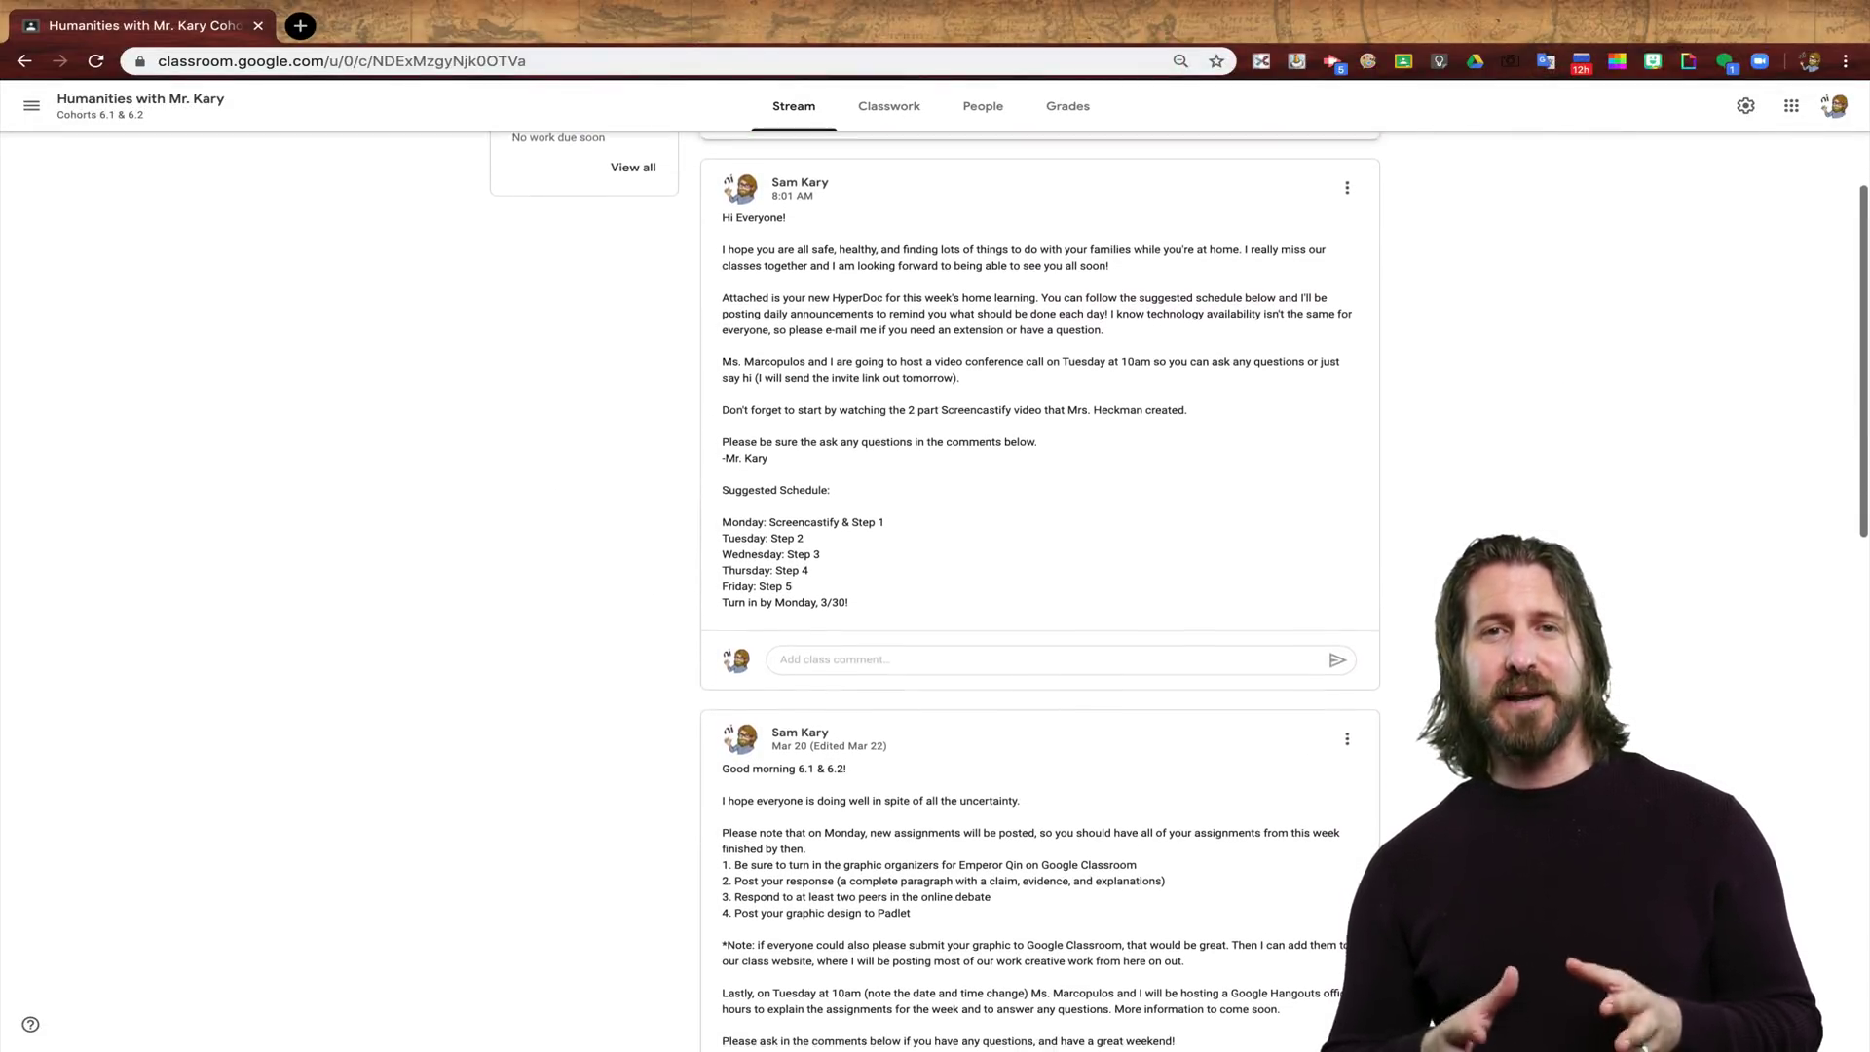
{"action": "scroll", "coordinate": [1041, 585], "scroll_direction": "down", "scroll_amount": 1}
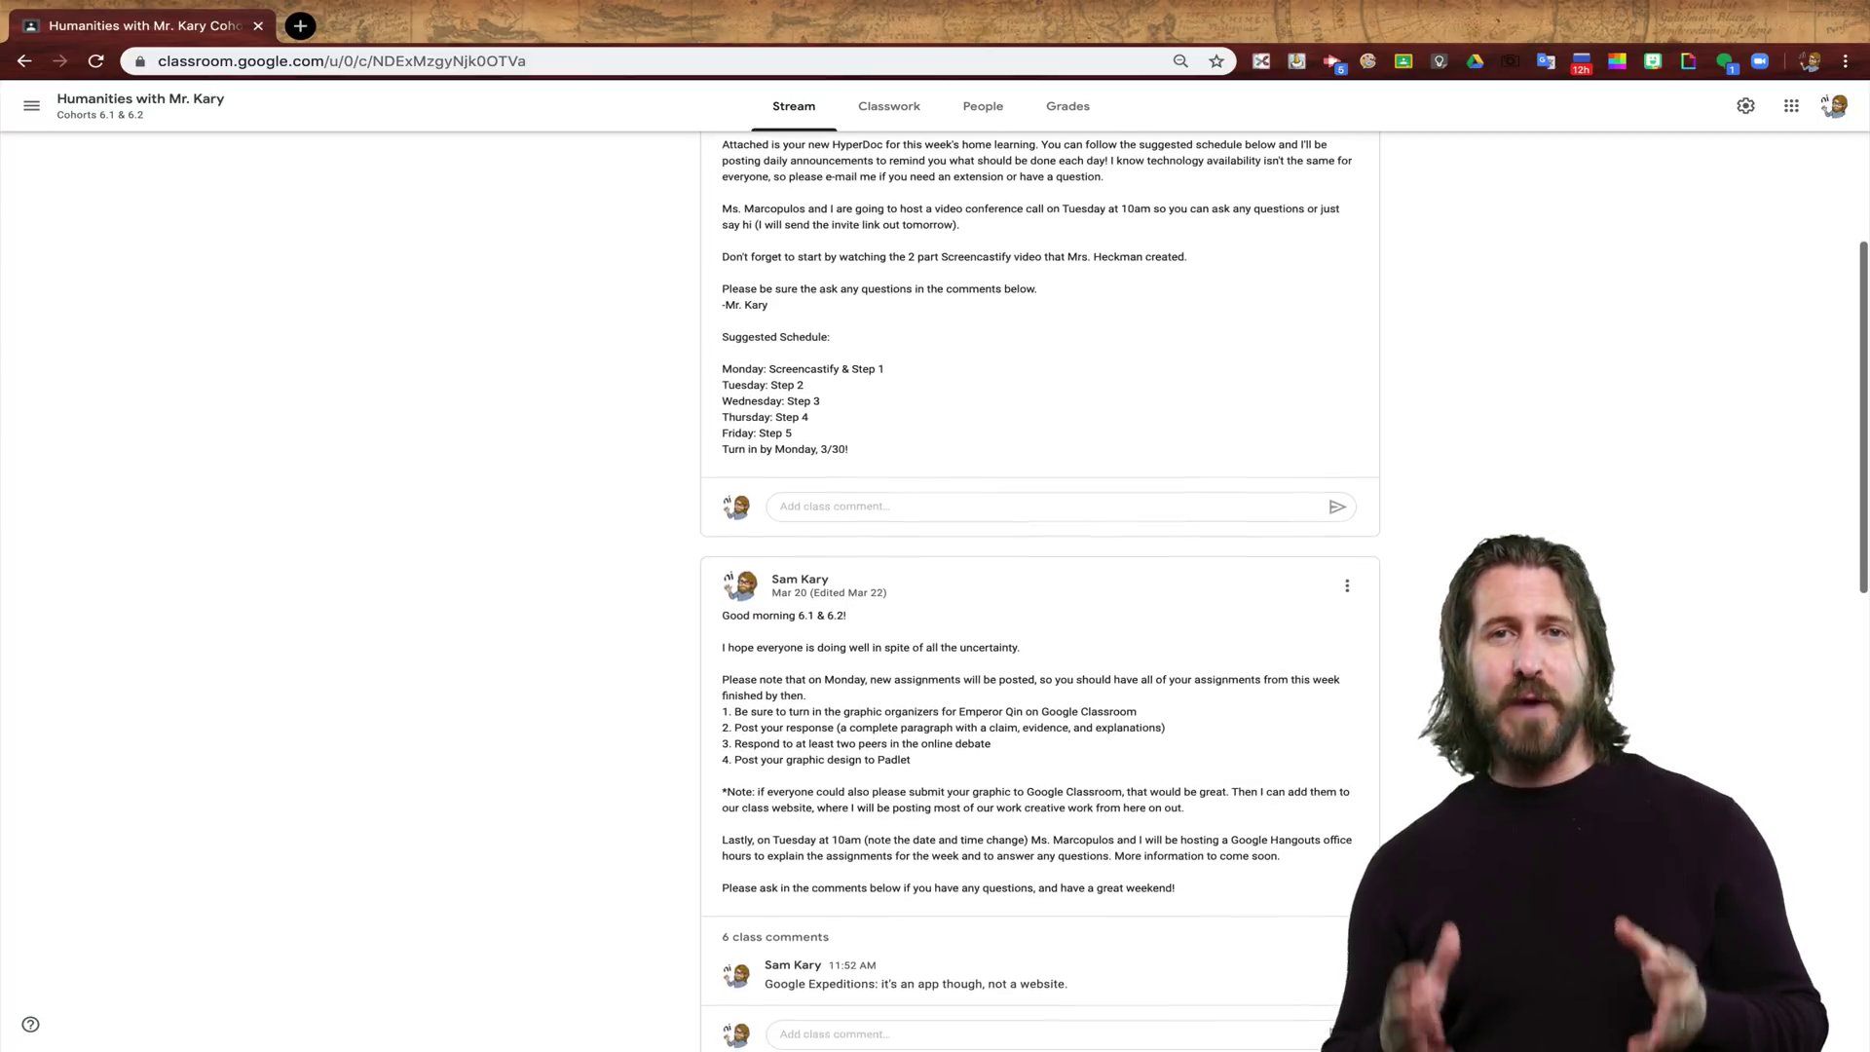
{"action": "scroll", "coordinate": [1040, 584], "scroll_direction": "down", "scroll_amount": 1}
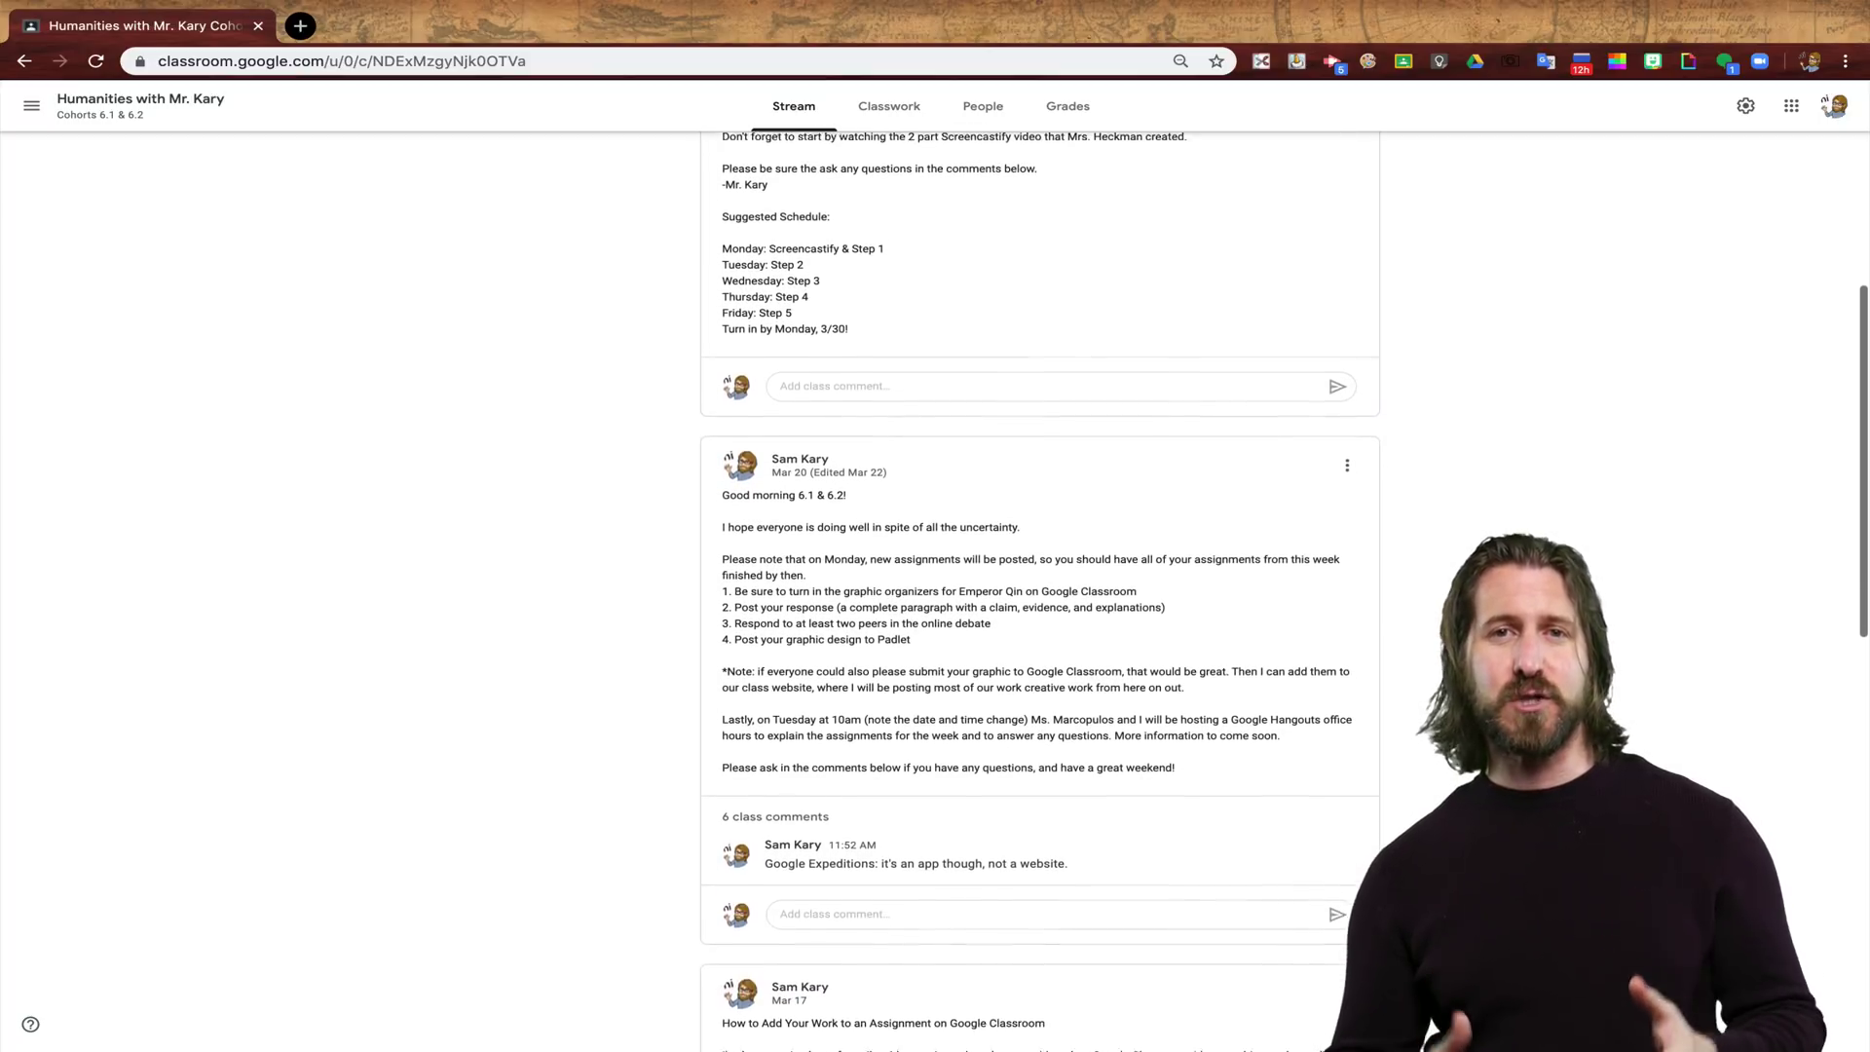
{"action": "scroll", "coordinate": [1040, 585], "scroll_direction": "down", "scroll_amount": 1}
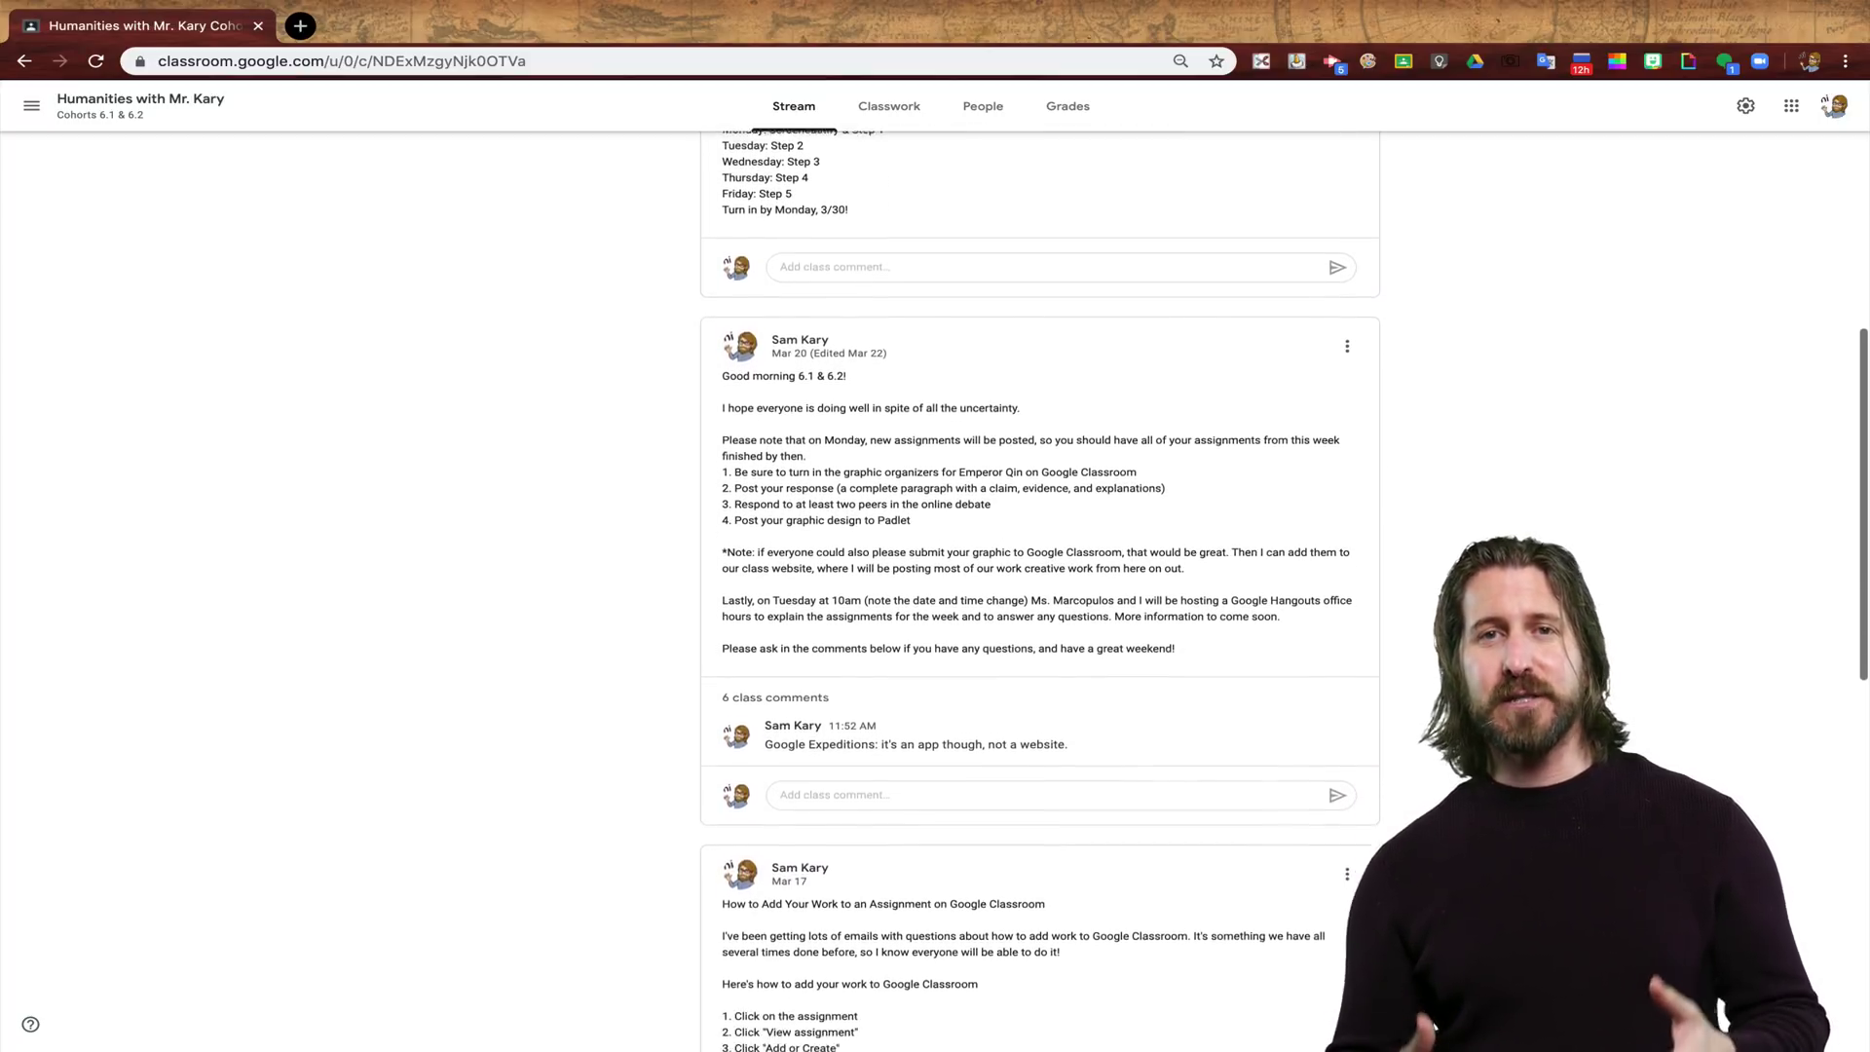
{"action": "scroll", "coordinate": [1040, 584], "scroll_direction": "down", "scroll_amount": 1}
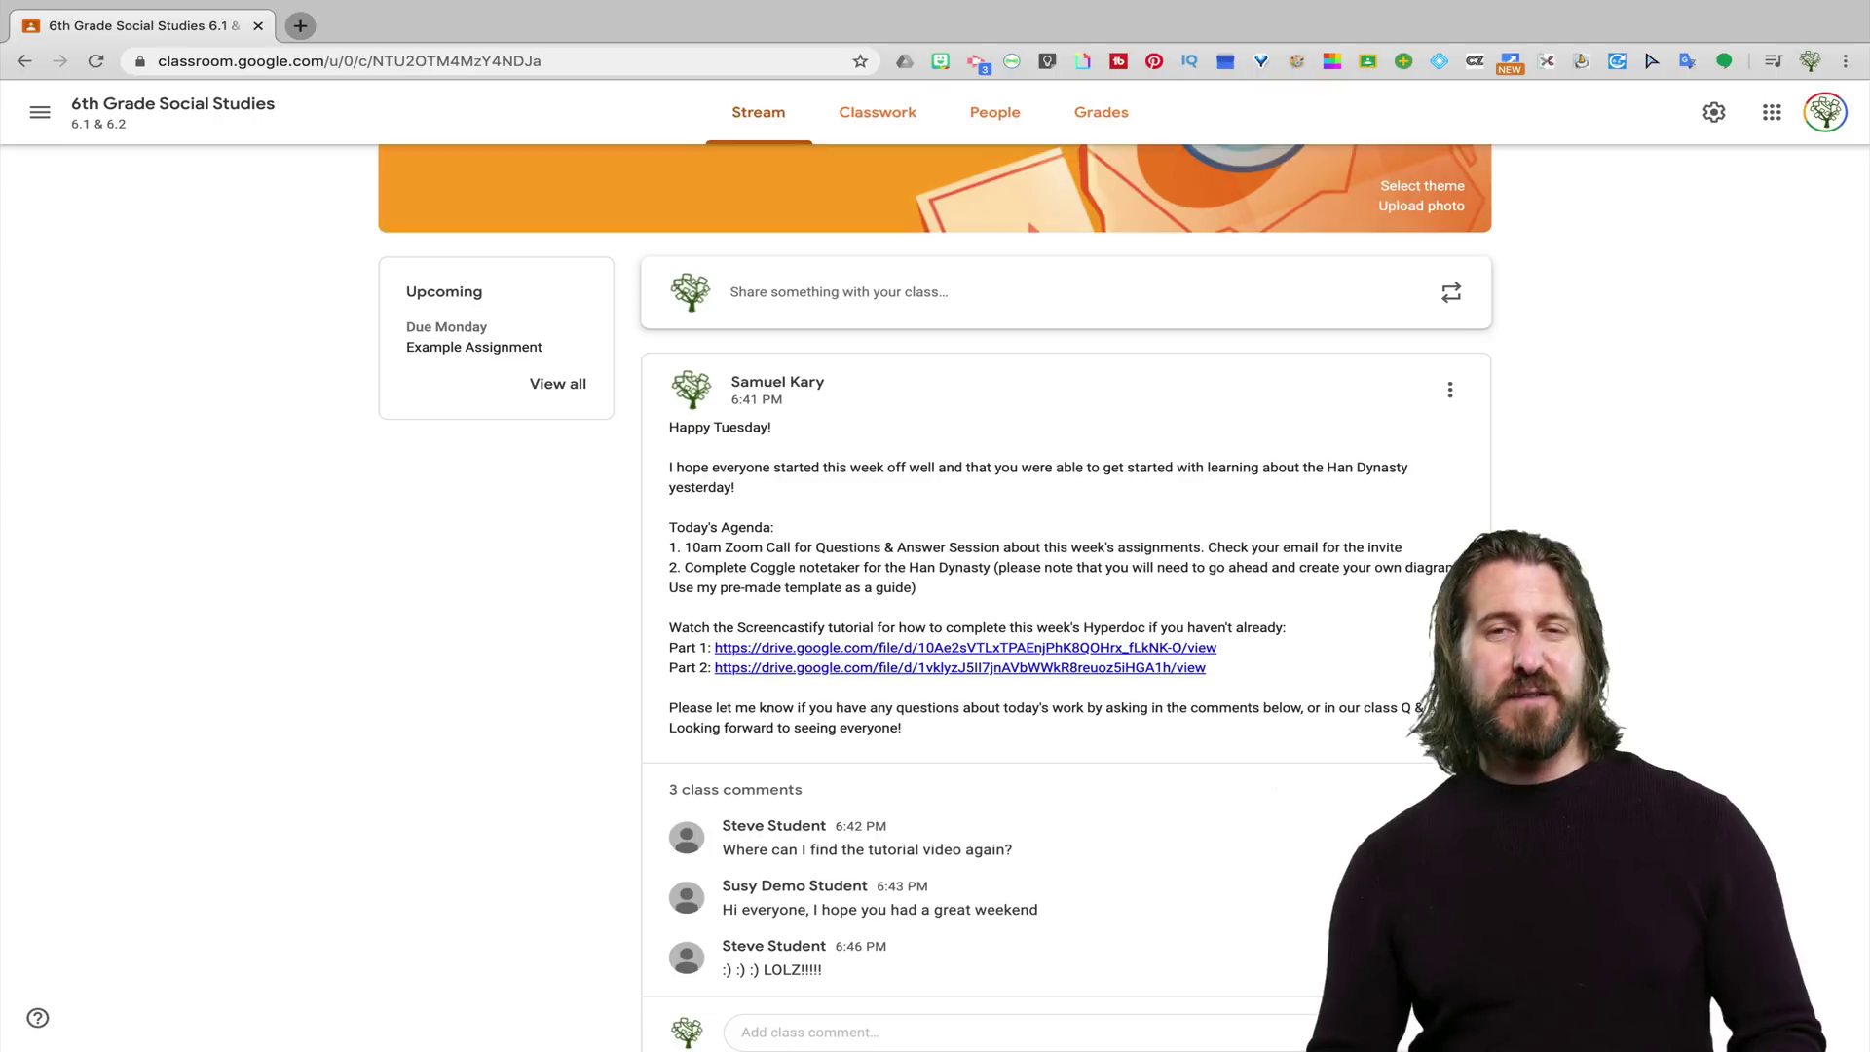
Restrict the stream to 'Only teachers can post or comment' in class settings
{"action": "left_click", "coordinate": [1712, 113]}
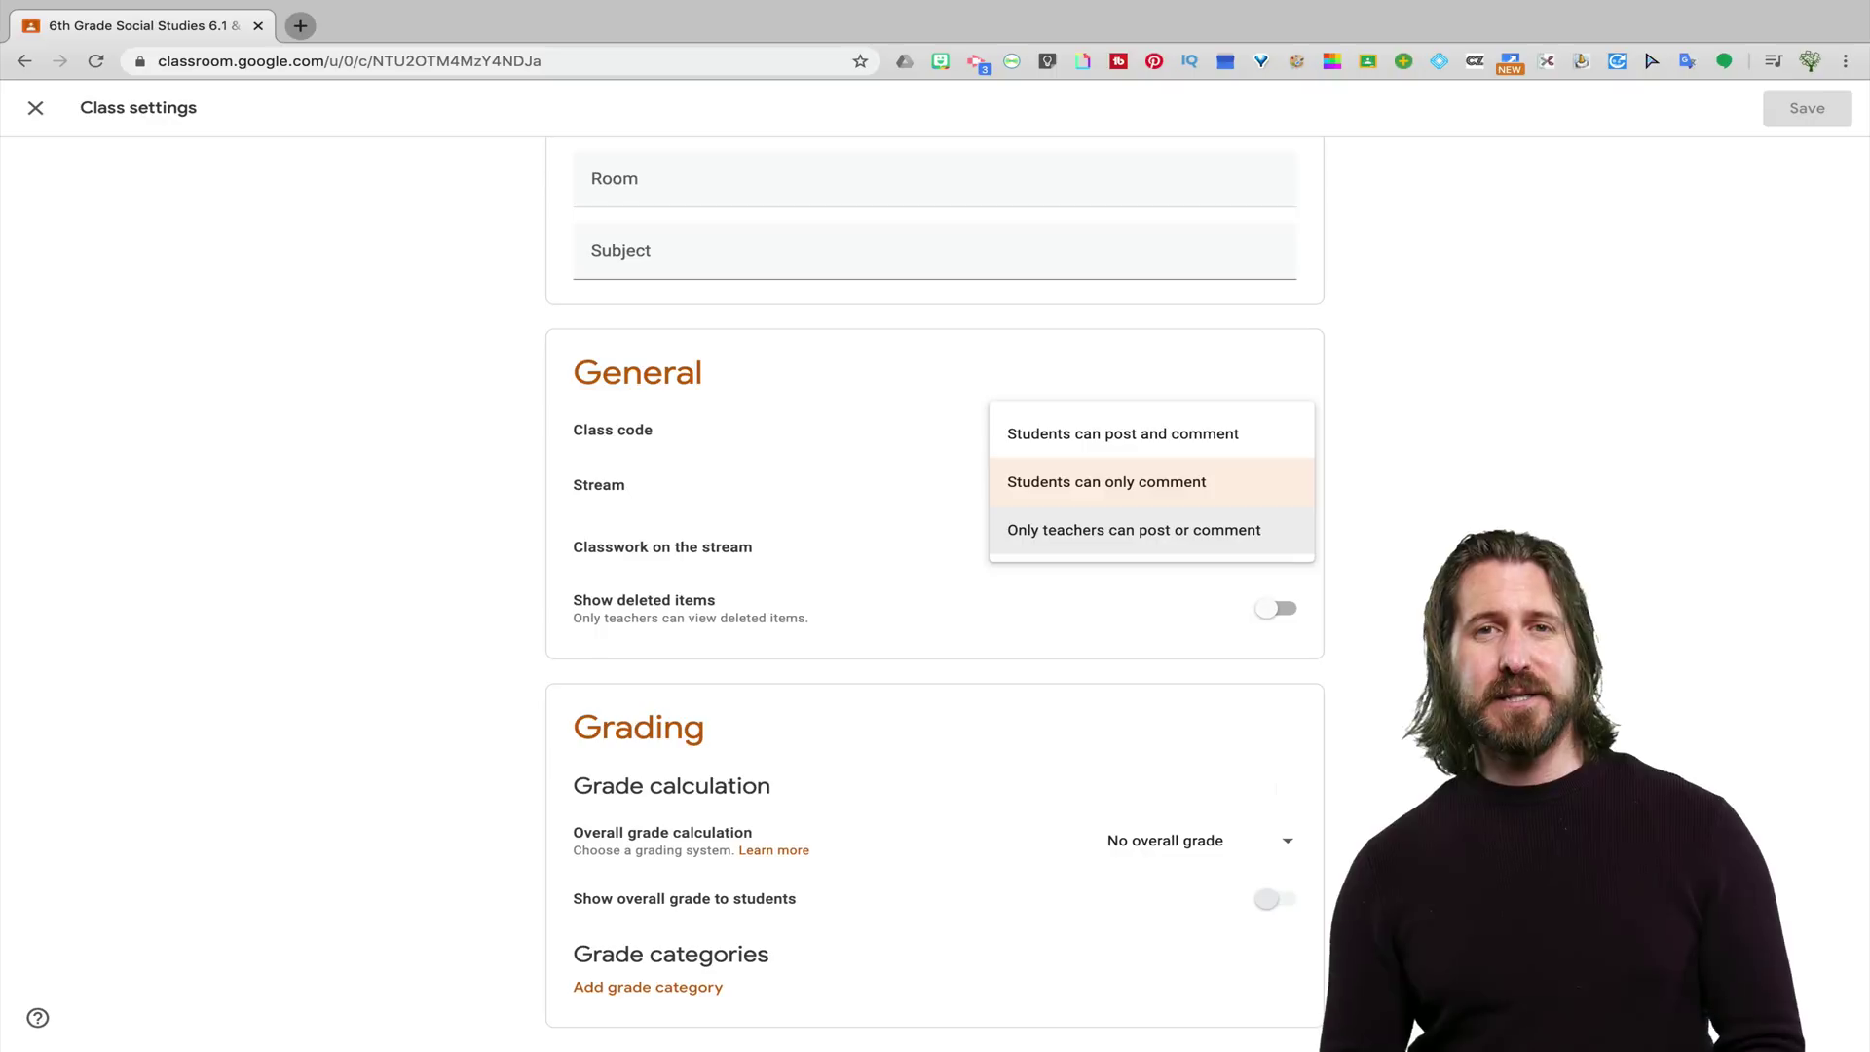
{"action": "key", "text": "Return"}
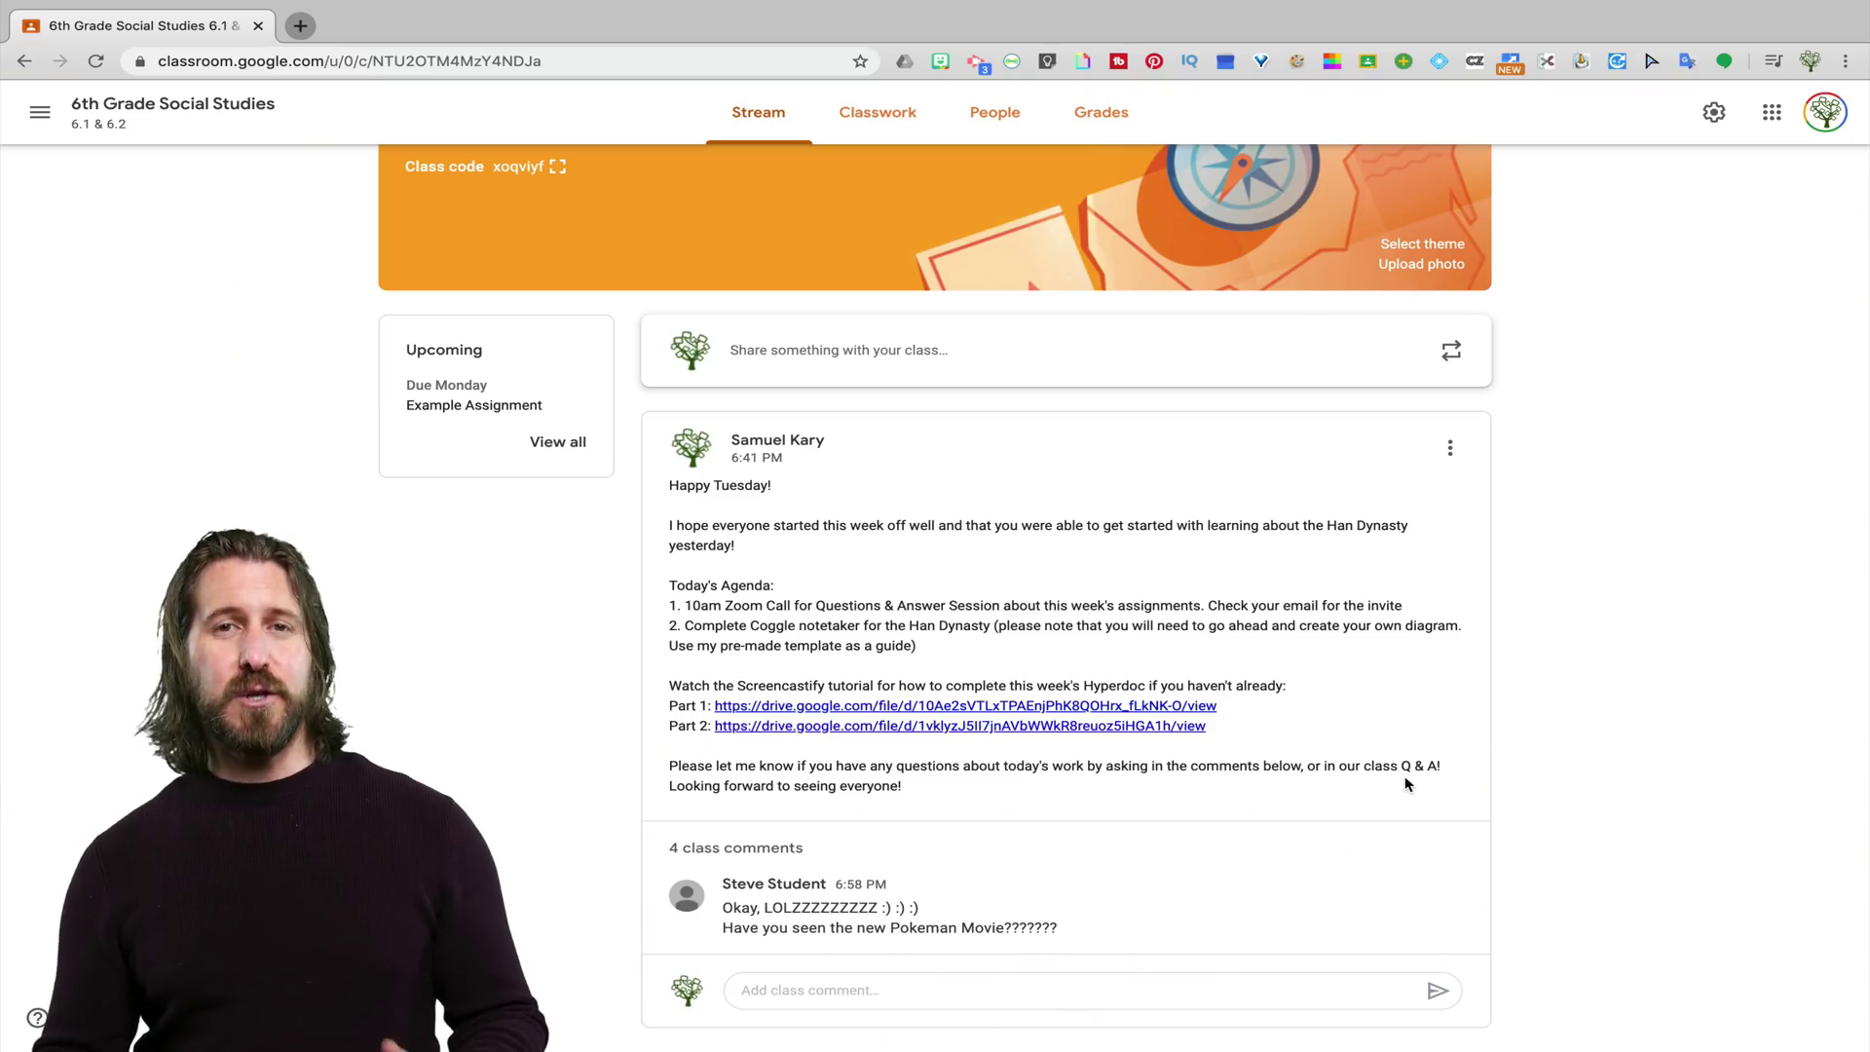
Delete the Pokemon movie comment on Happy Tuesday, then mute the student who wrote it
{"action": "left_click", "coordinate": [784, 856]}
{"action": "scroll", "coordinate": [1555, 796], "scroll_direction": "down", "scroll_amount": 2}
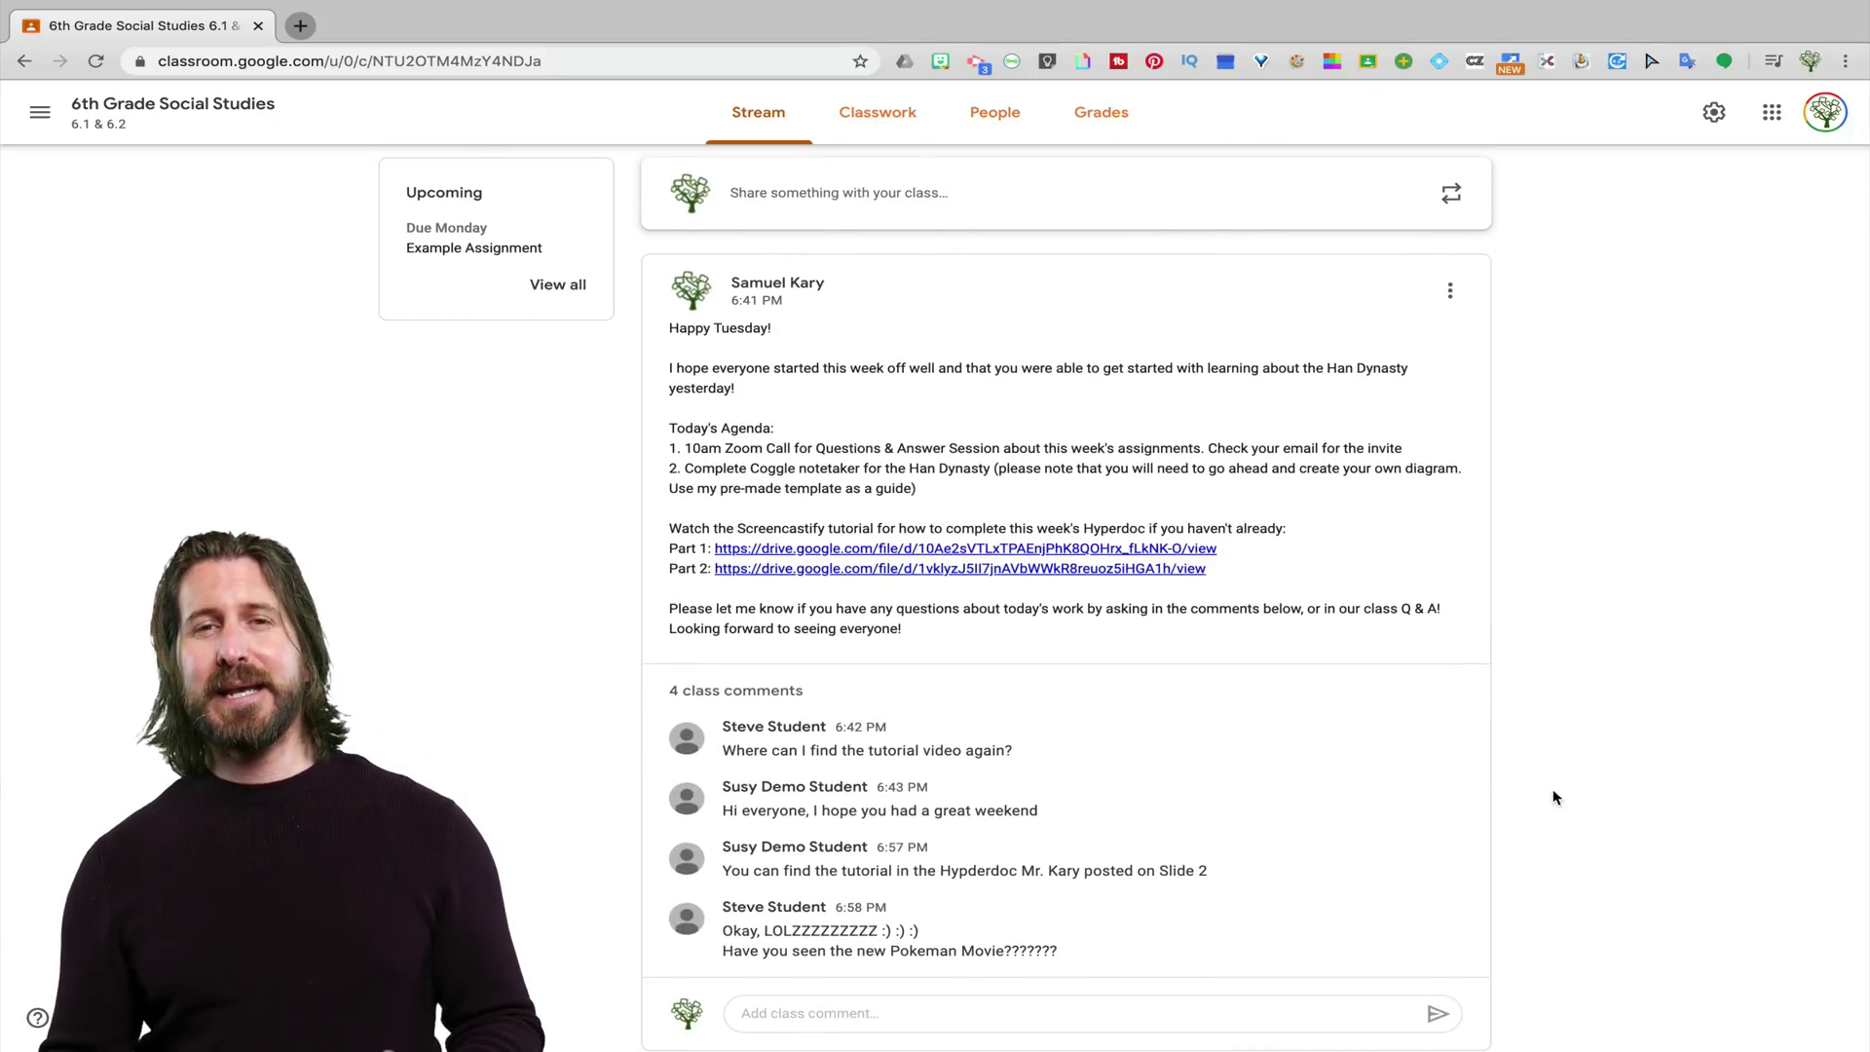
{"action": "mouse_move", "coordinate": [1450, 925]}
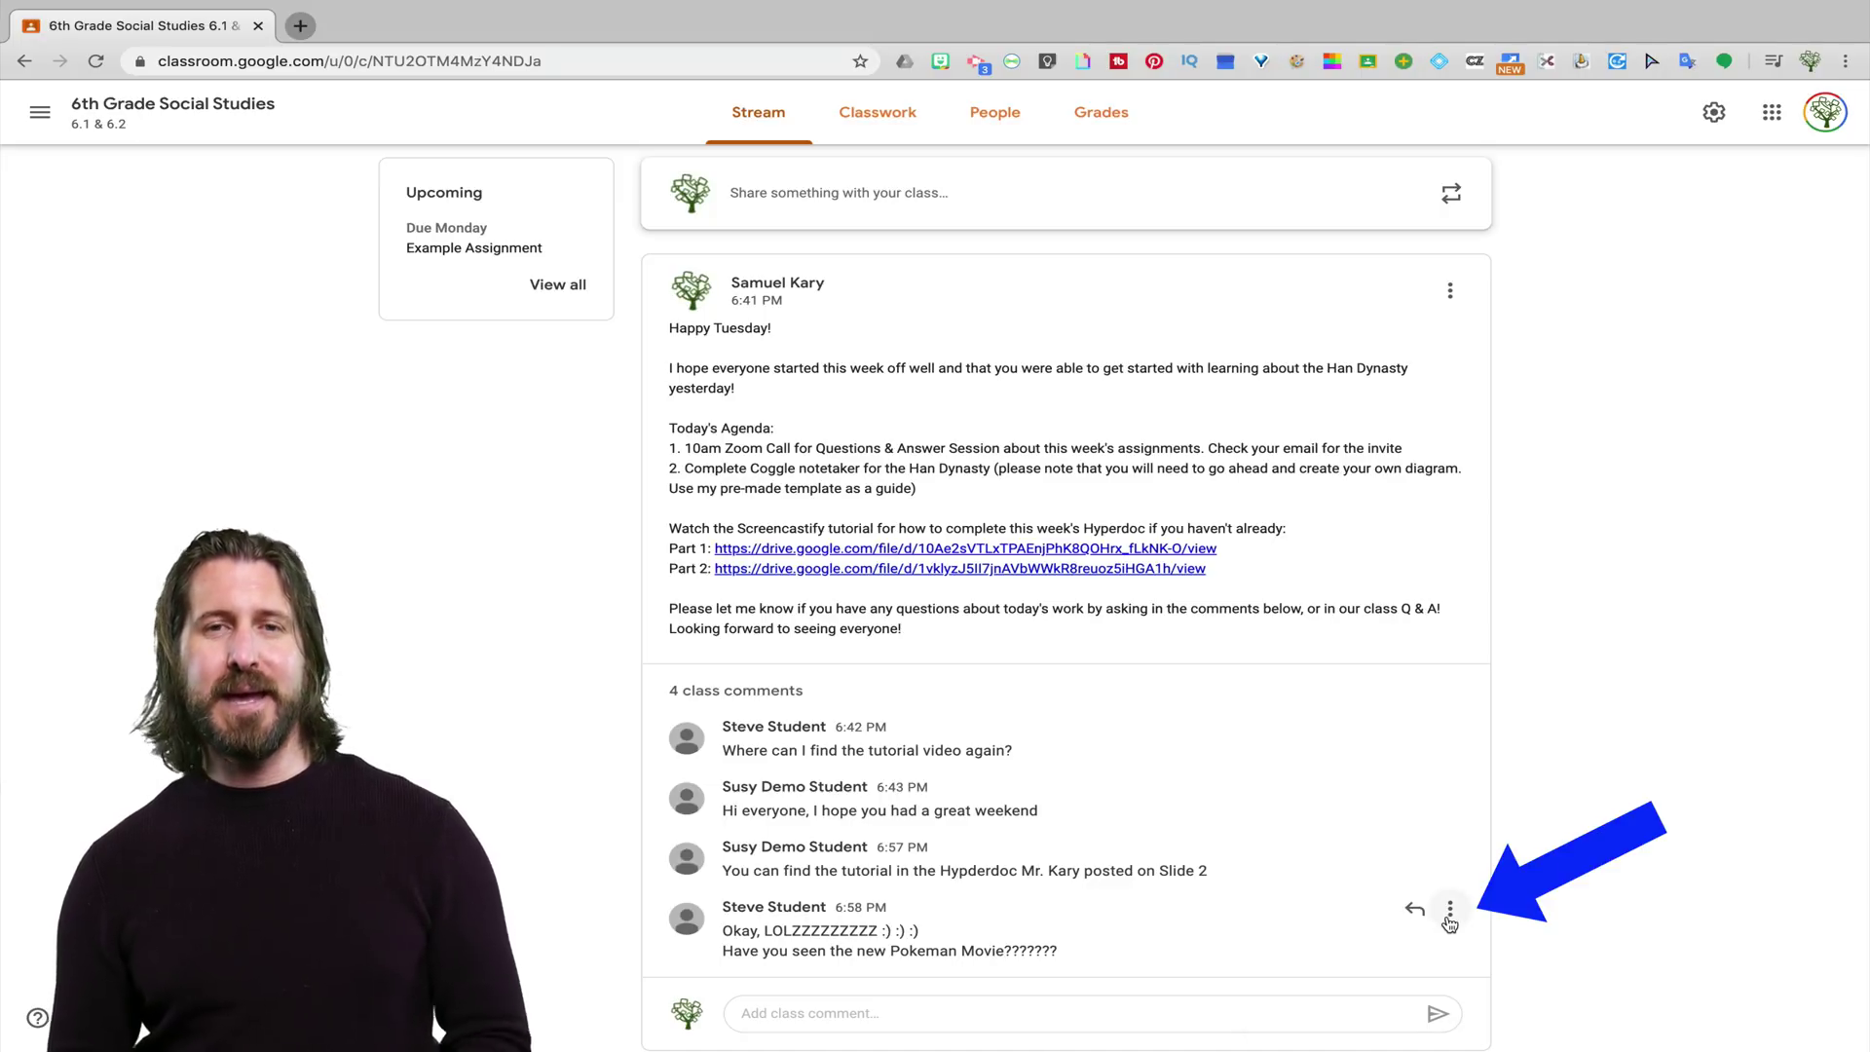
{"action": "left_click", "coordinate": [1450, 911]}
{"action": "left_click", "coordinate": [1297, 956]}
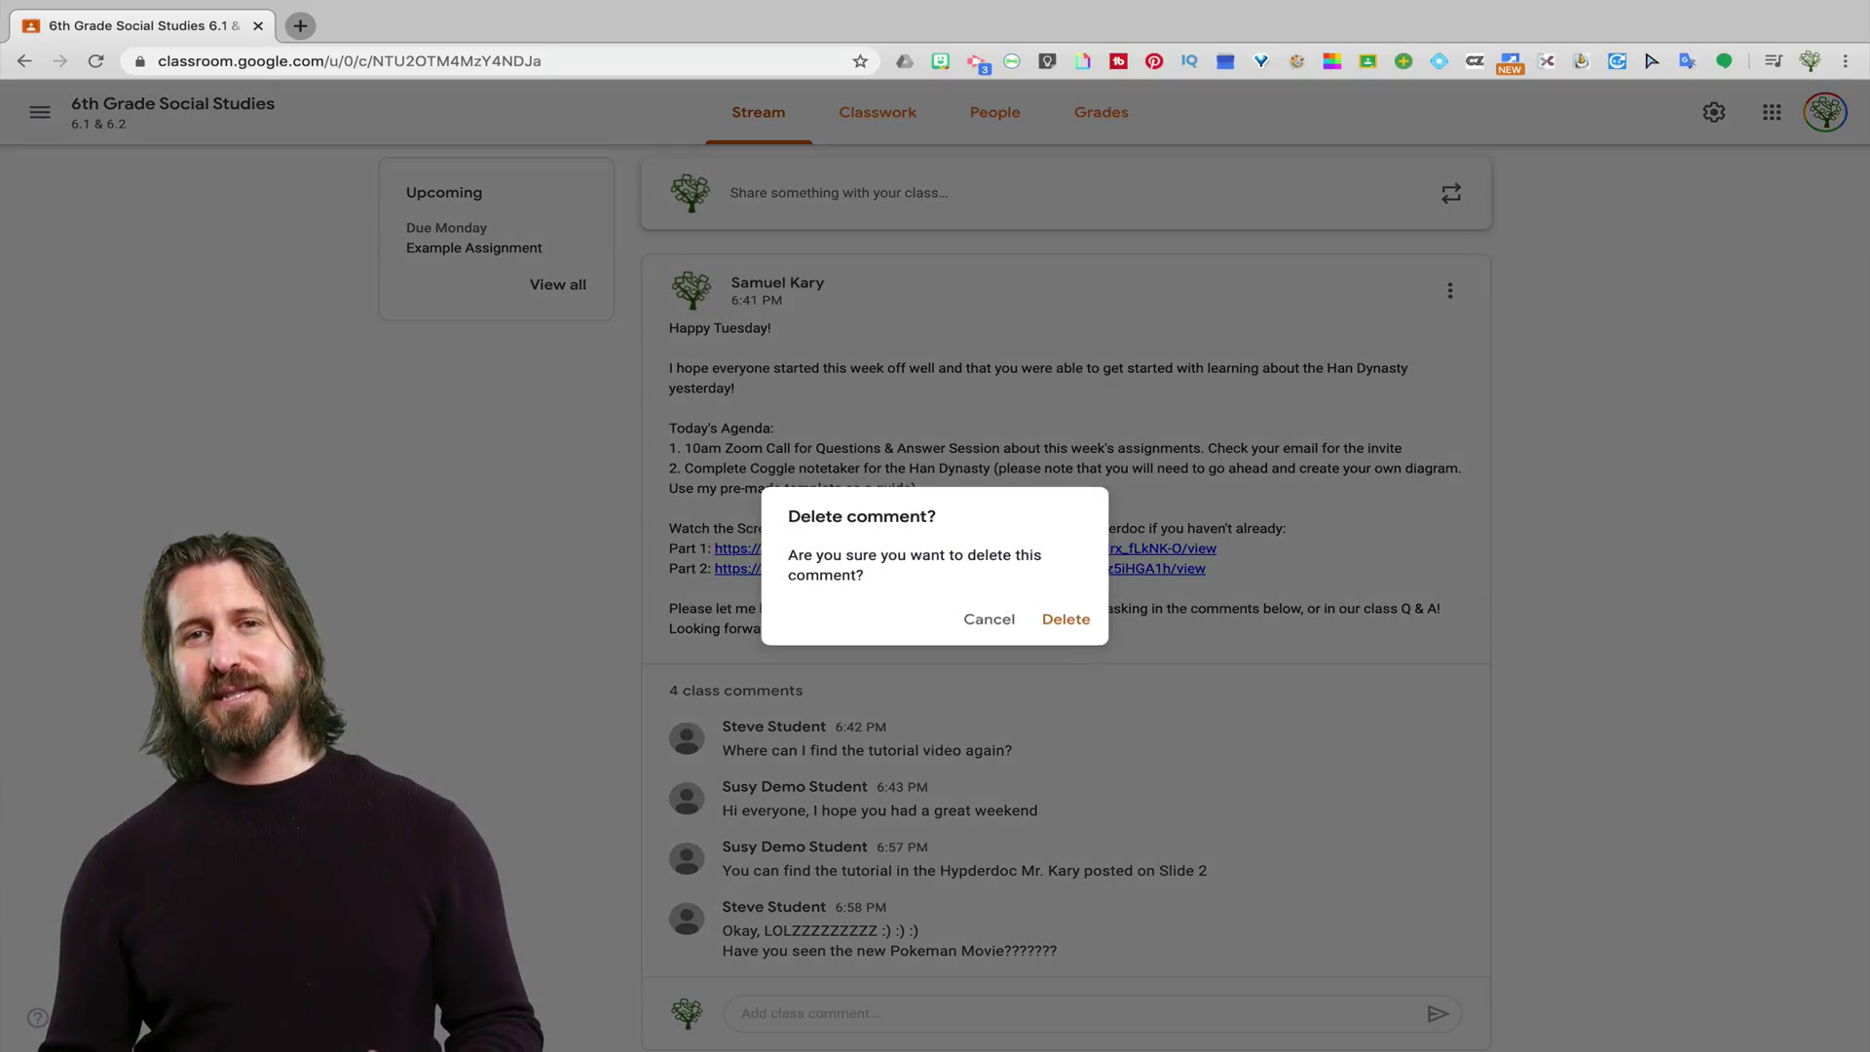
{"action": "left_click", "coordinate": [1066, 619]}
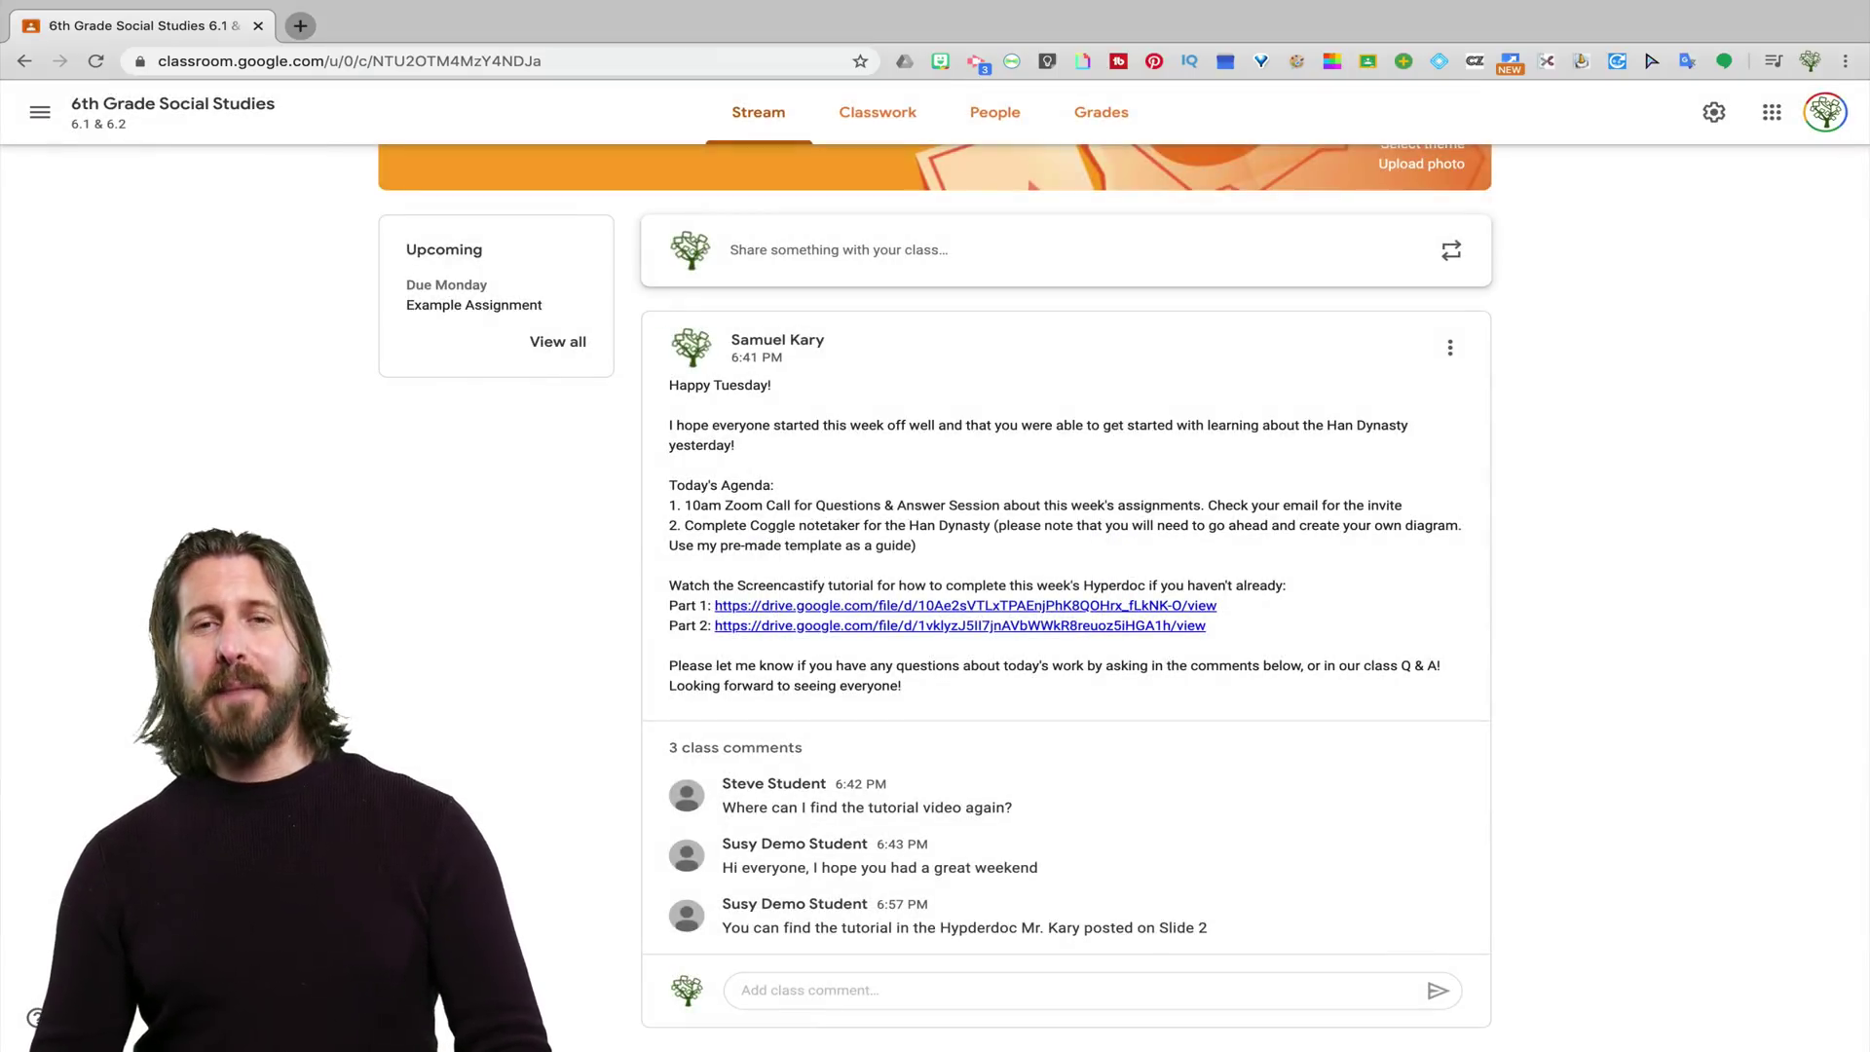
{"action": "left_click", "coordinate": [1449, 784]}
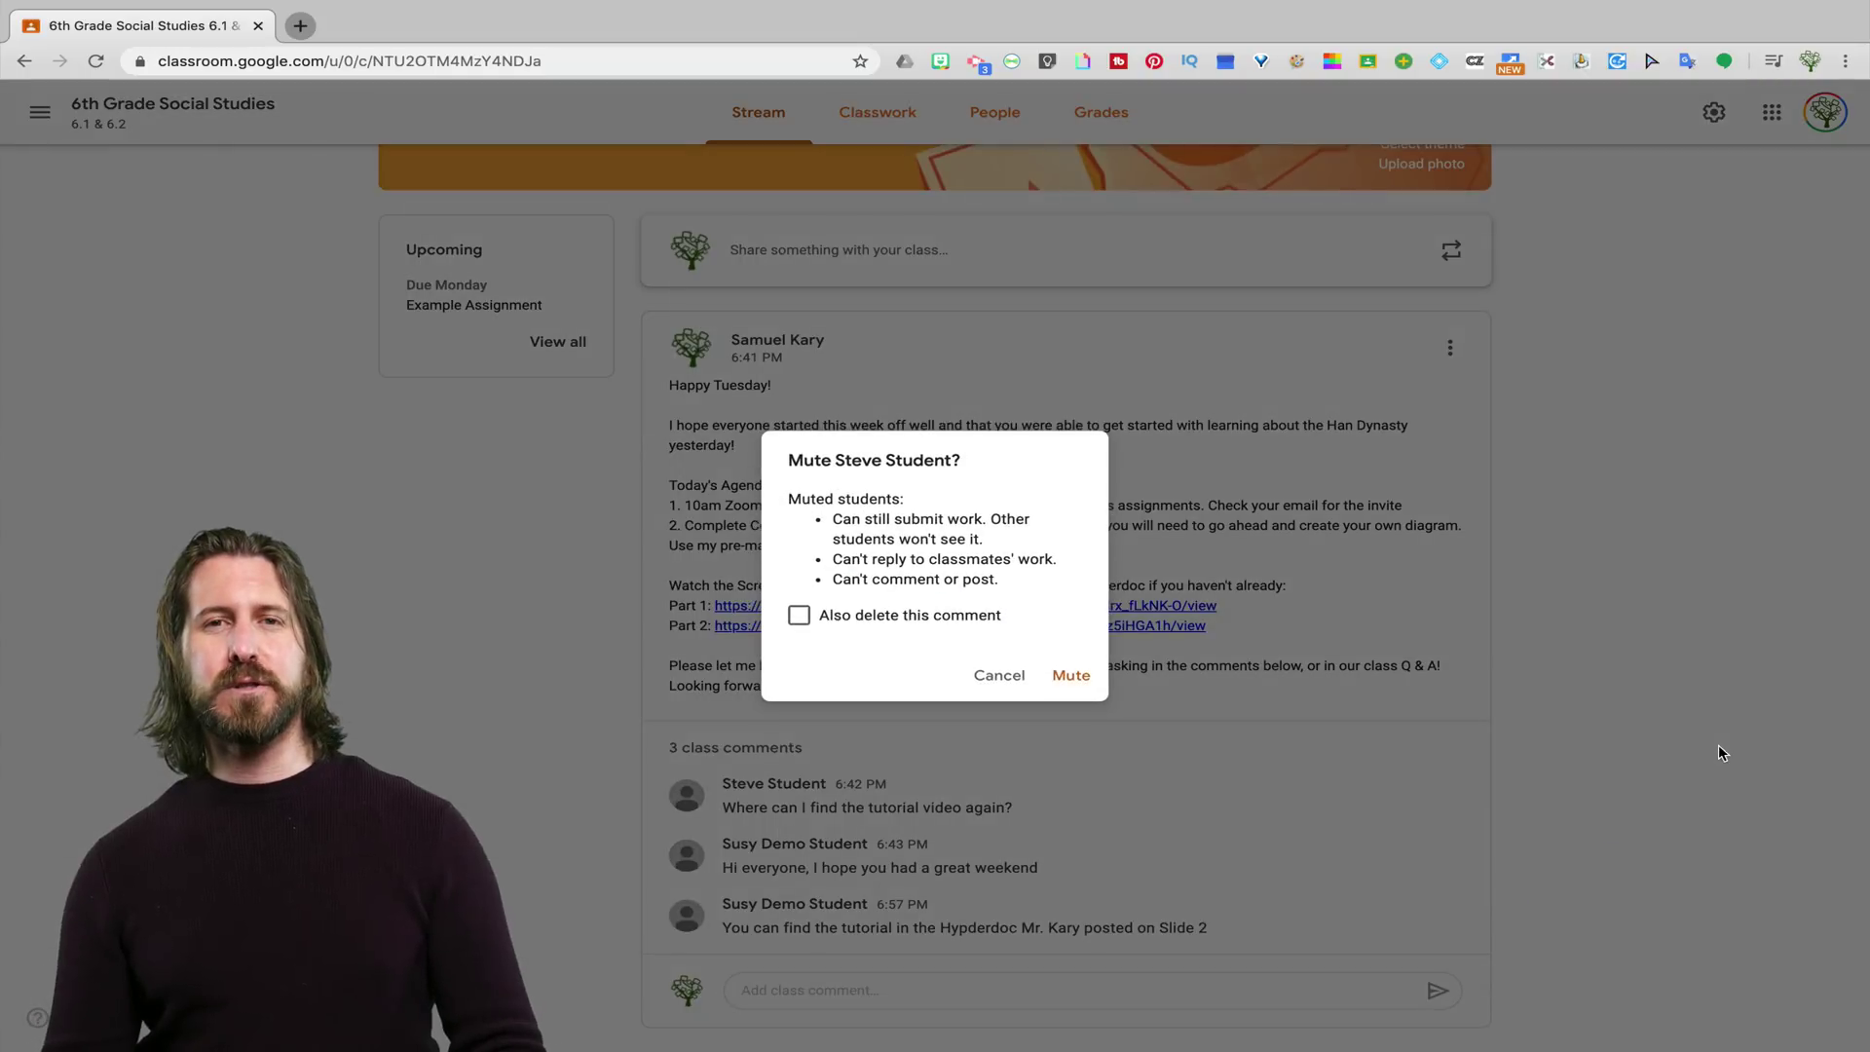
{"action": "left_click", "coordinate": [1068, 677]}
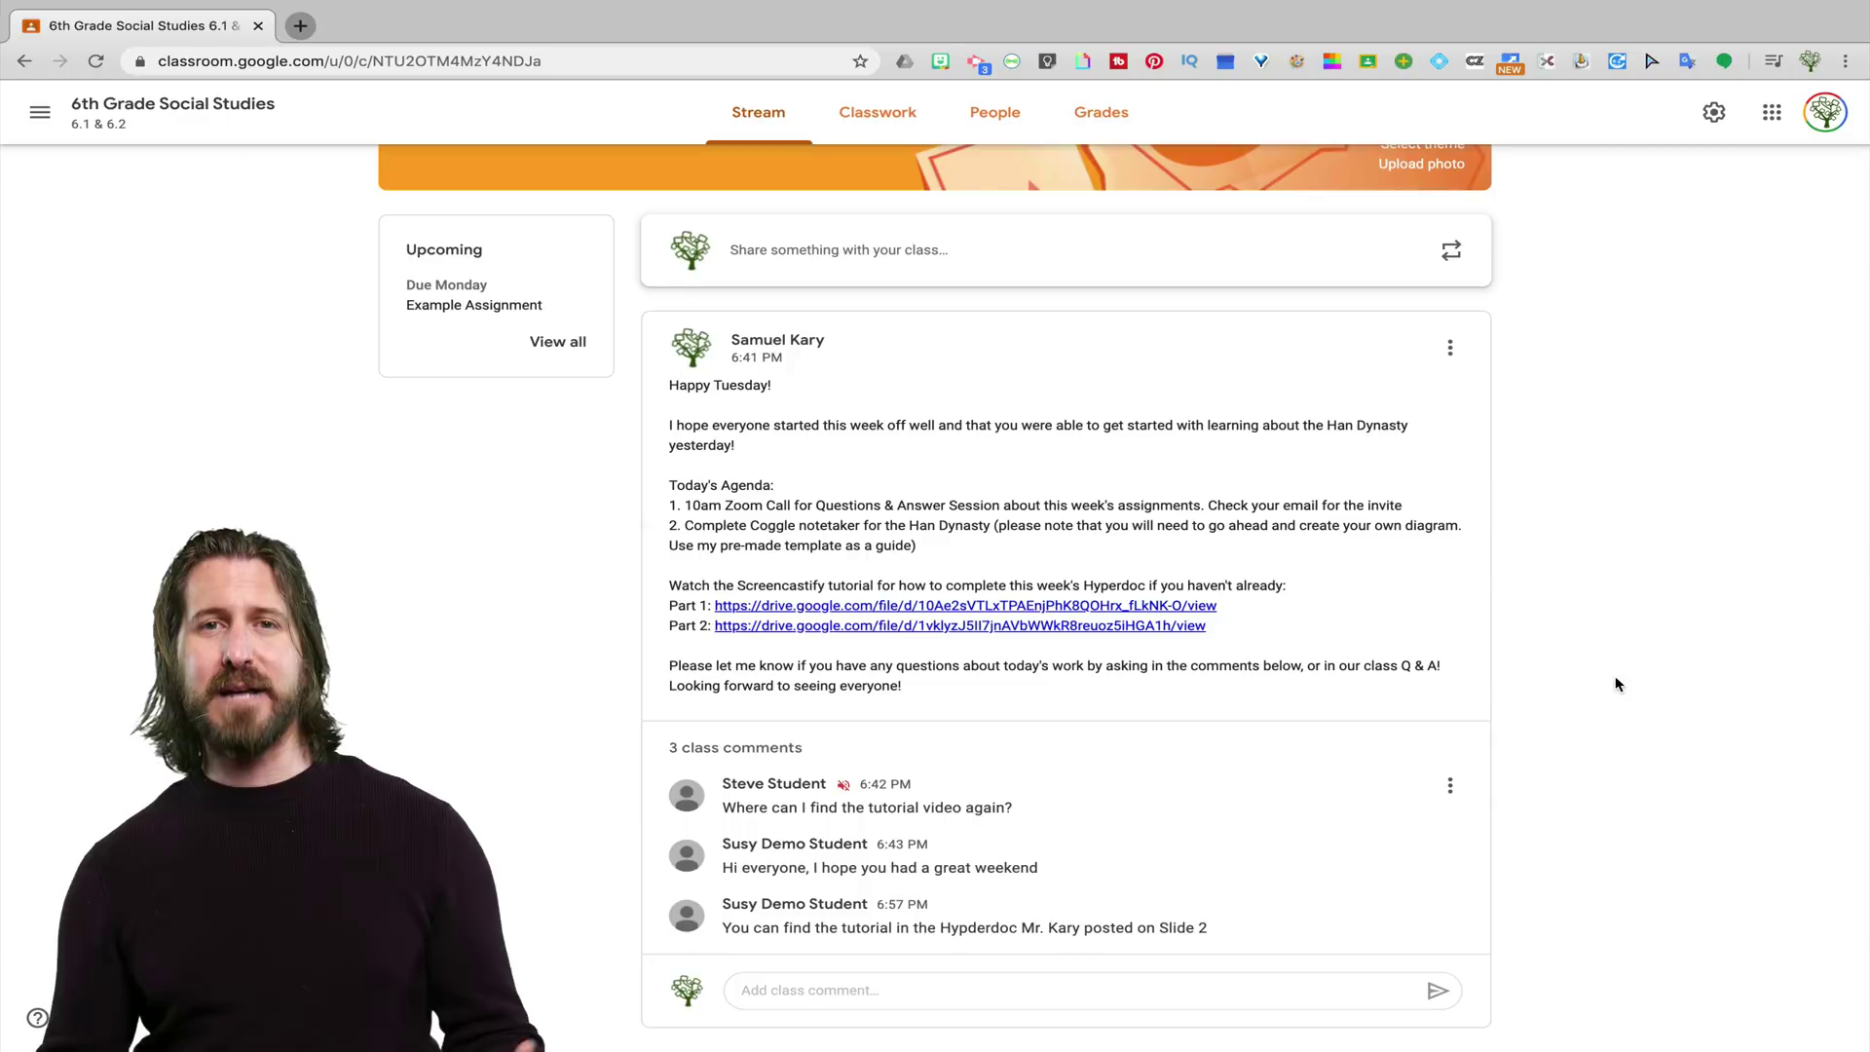
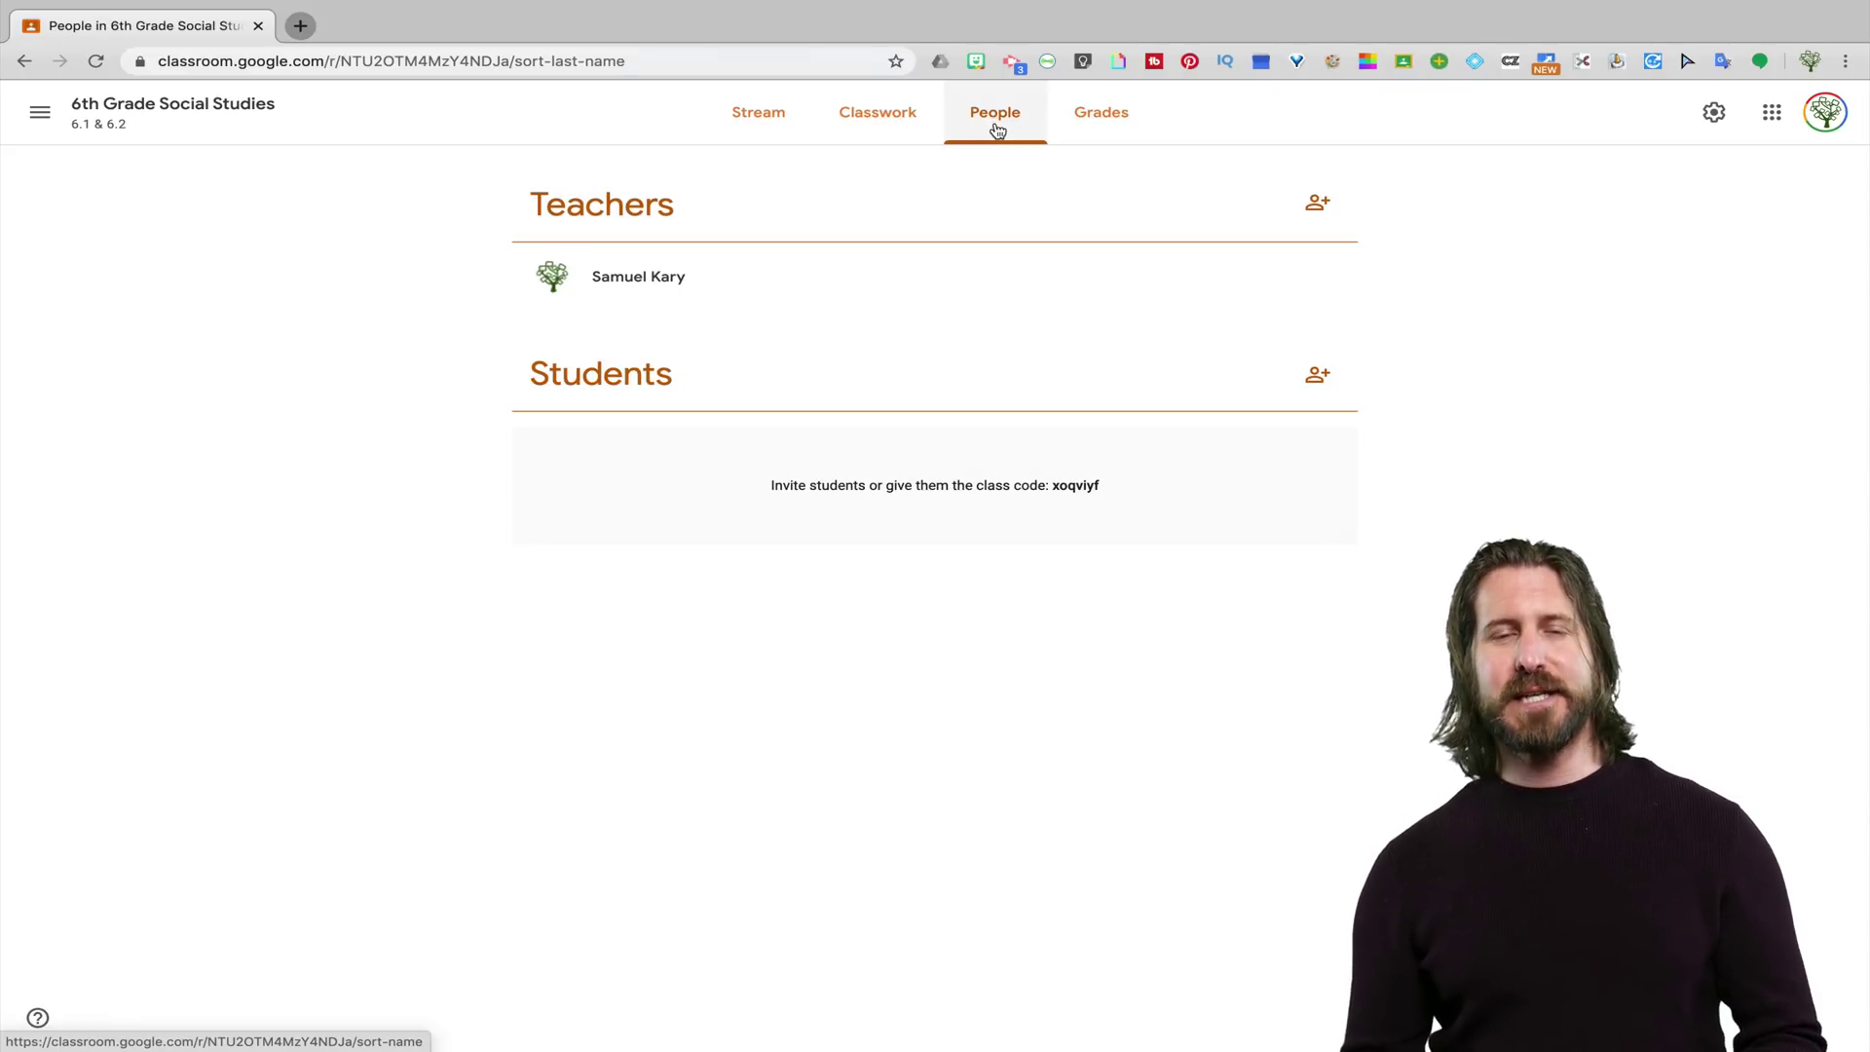
Invite the demo student account to the class and accept from the emailed invitation
{"action": "left_click", "coordinate": [1319, 377]}
{"action": "type", "text": "stevethed"}
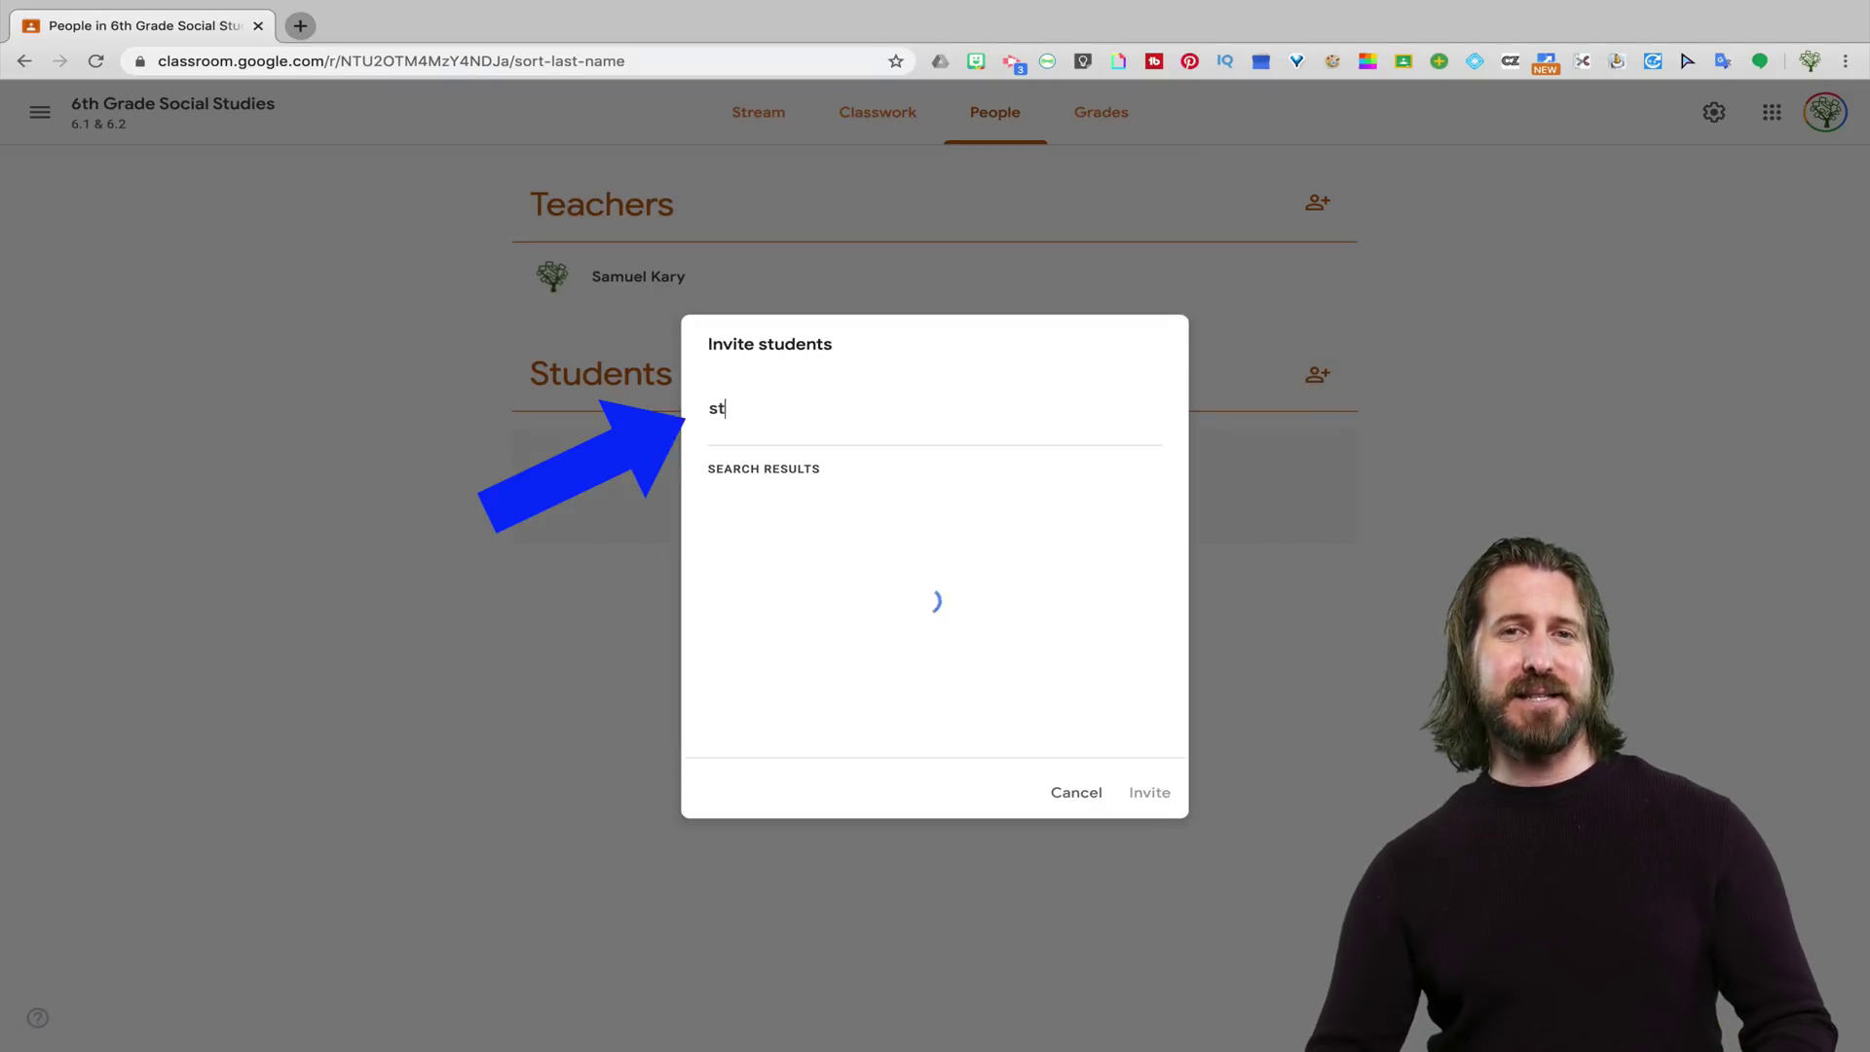
{"action": "left_click", "coordinate": [901, 526]}
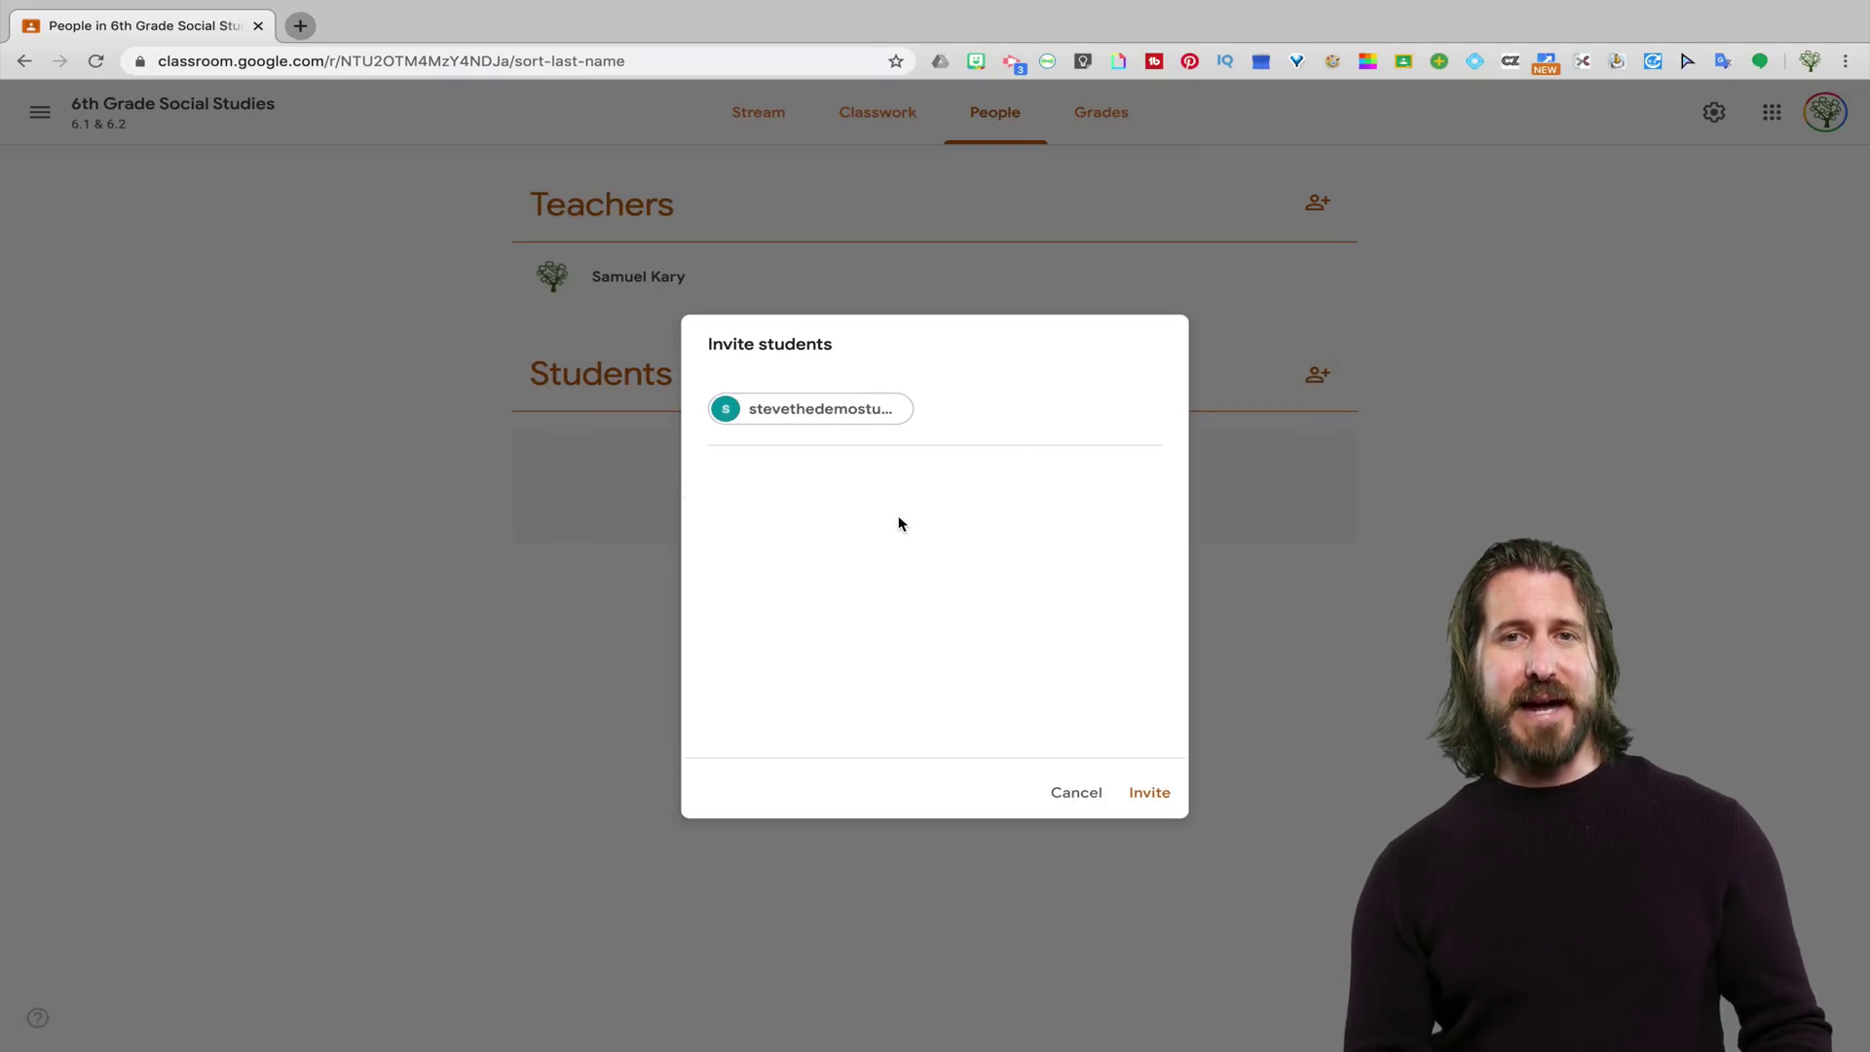
{"action": "left_click", "coordinate": [1150, 792]}
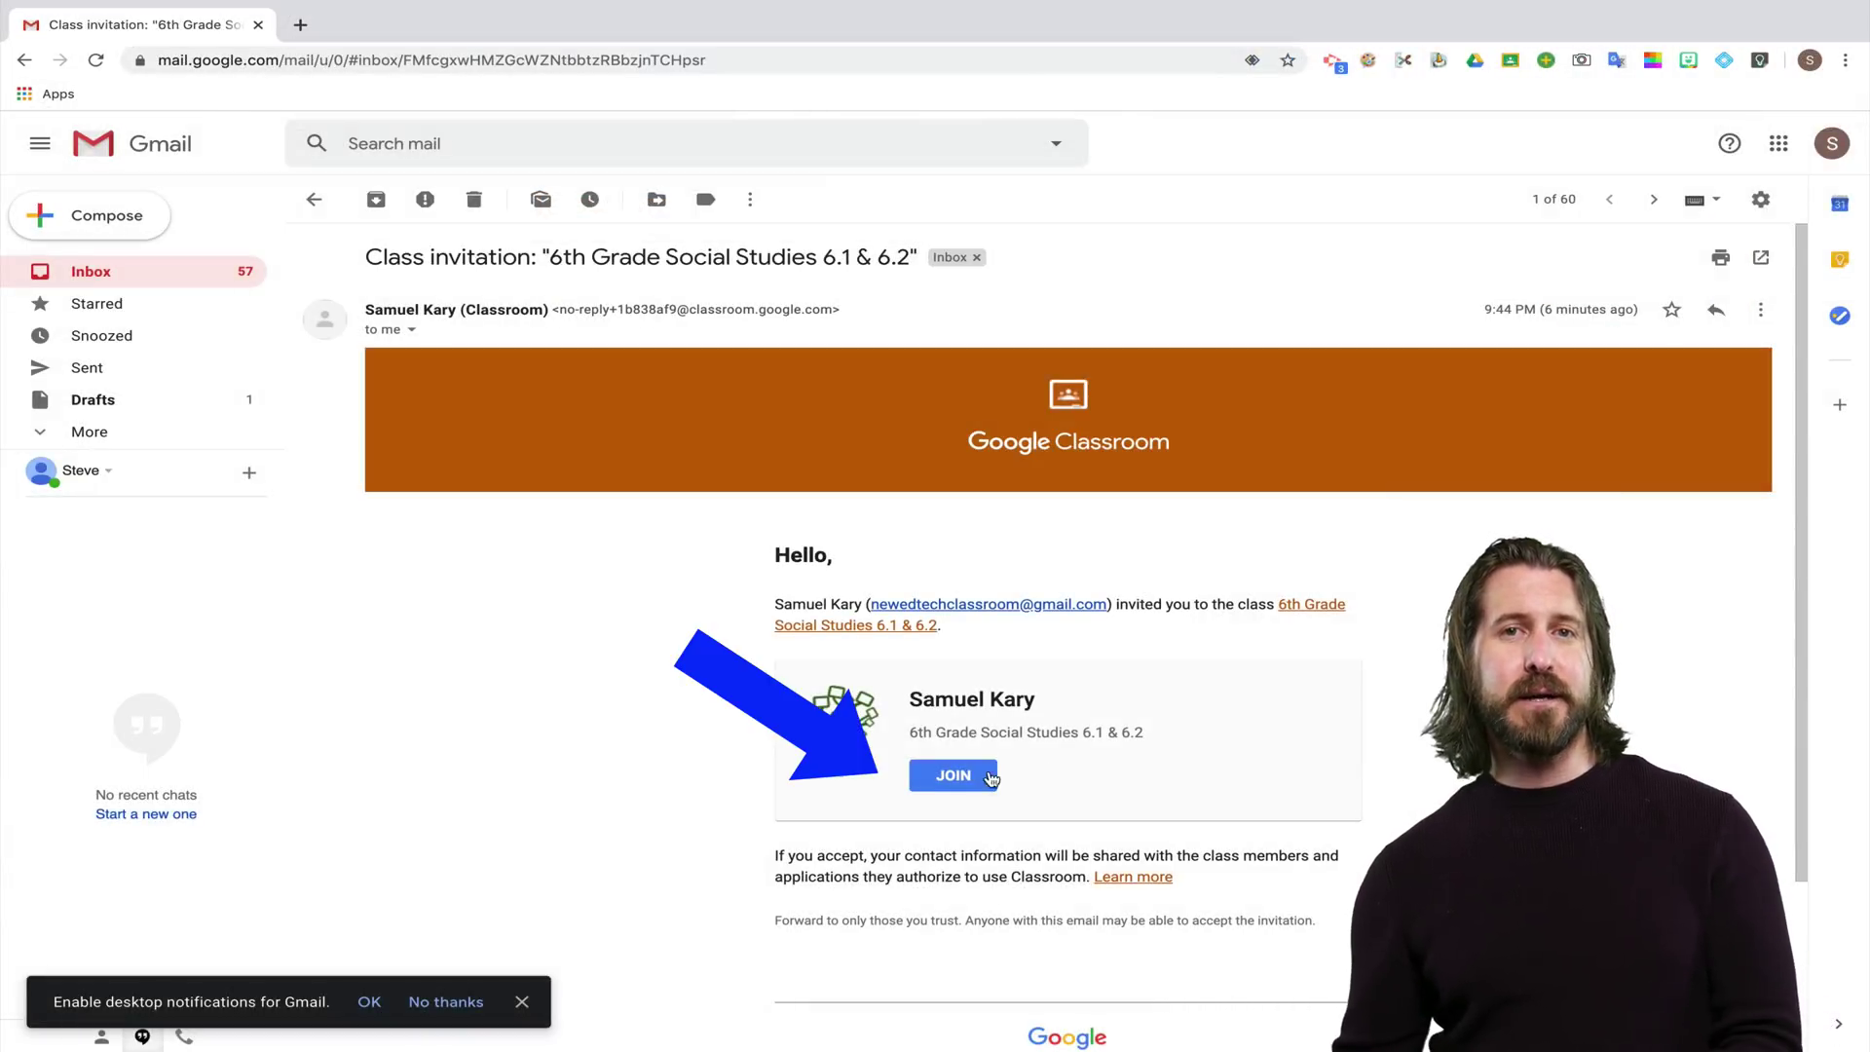
{"action": "left_click", "coordinate": [985, 776]}
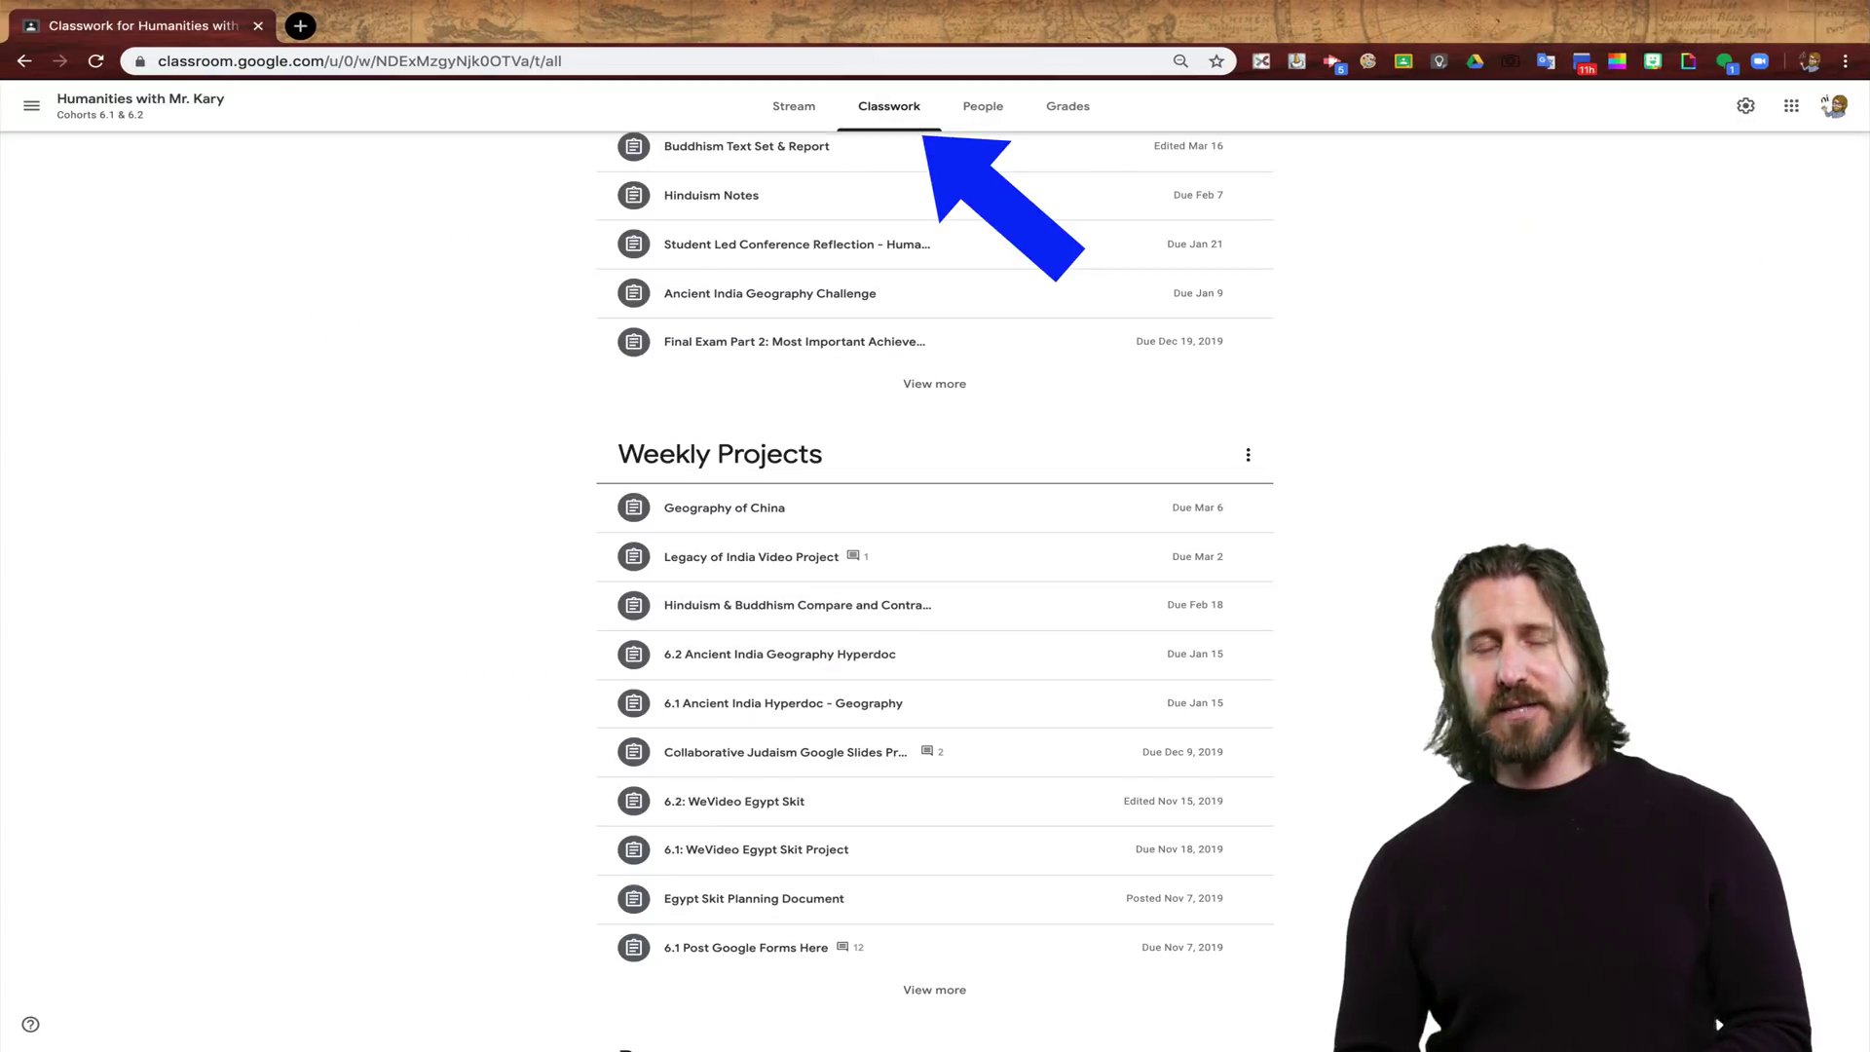
Expand the Geography of China assignment and scroll through an example class's topic-organized Classwork
{"action": "left_click", "coordinate": [740, 507]}
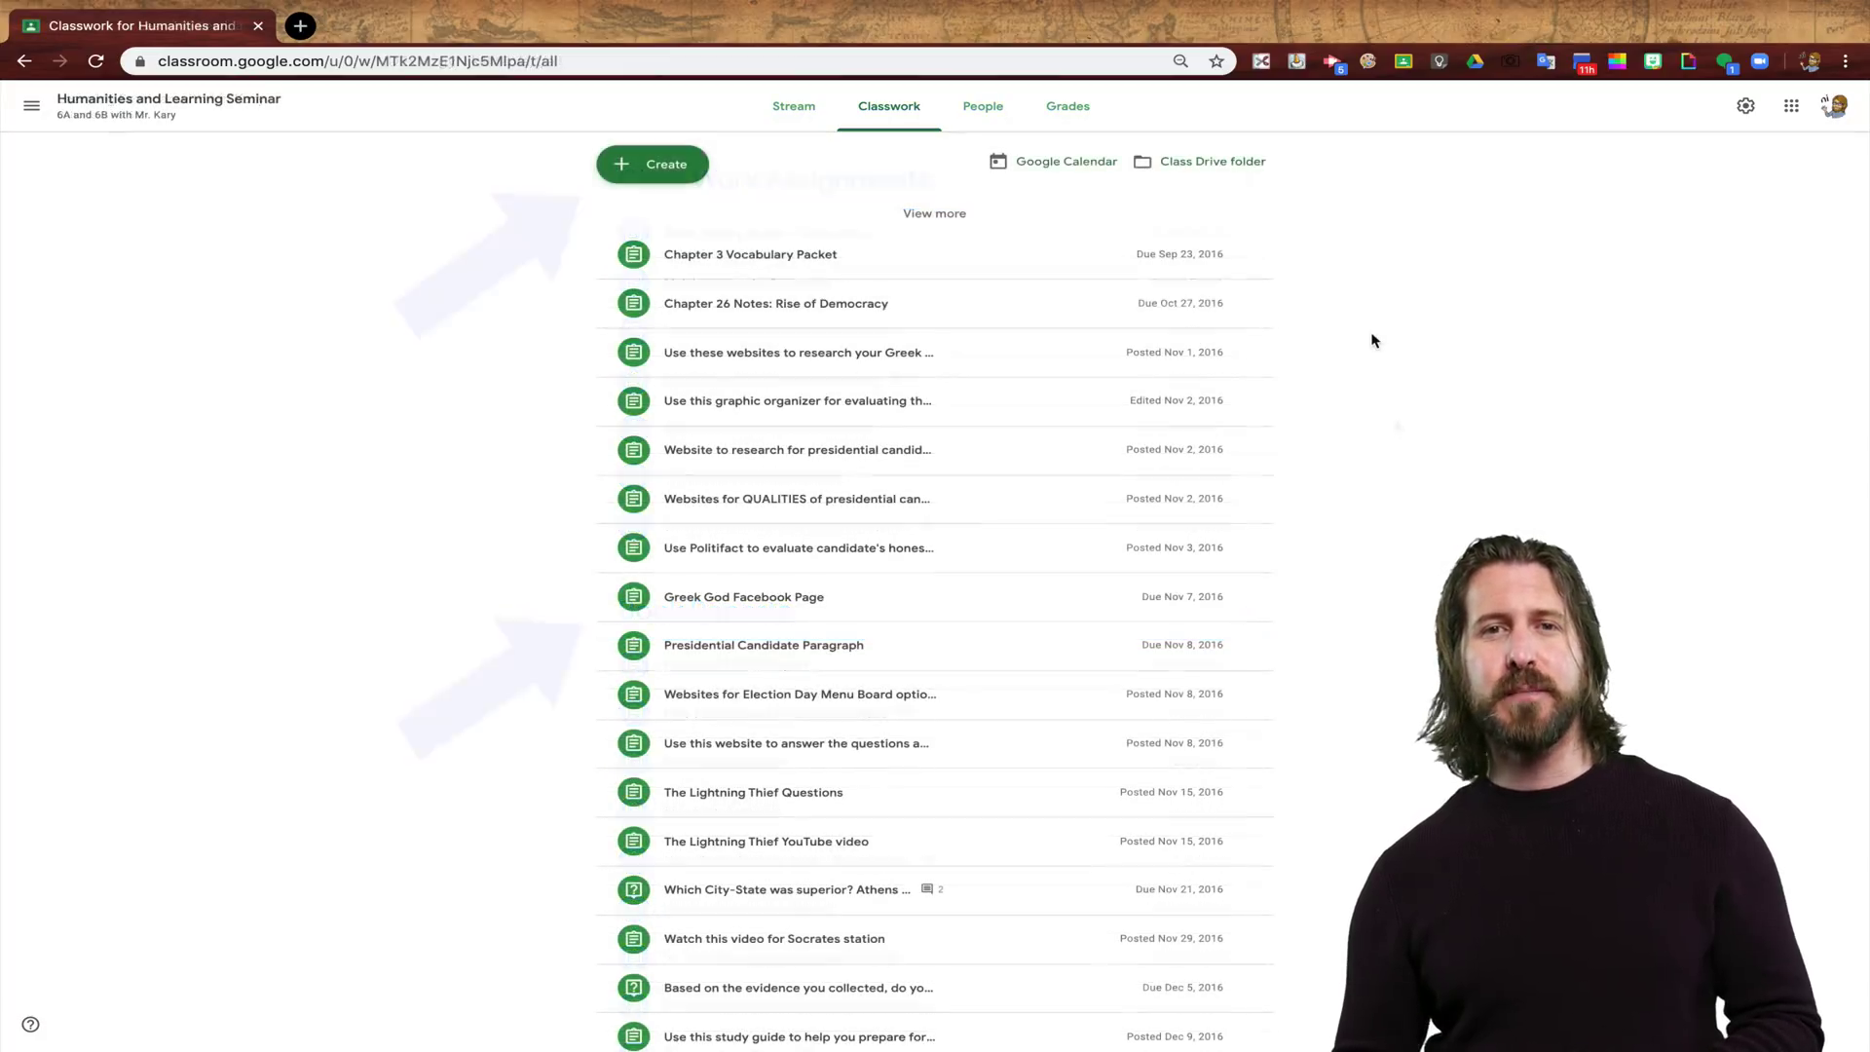
{"action": "scroll", "coordinate": [1374, 340], "scroll_direction": "down", "scroll_amount": 2}
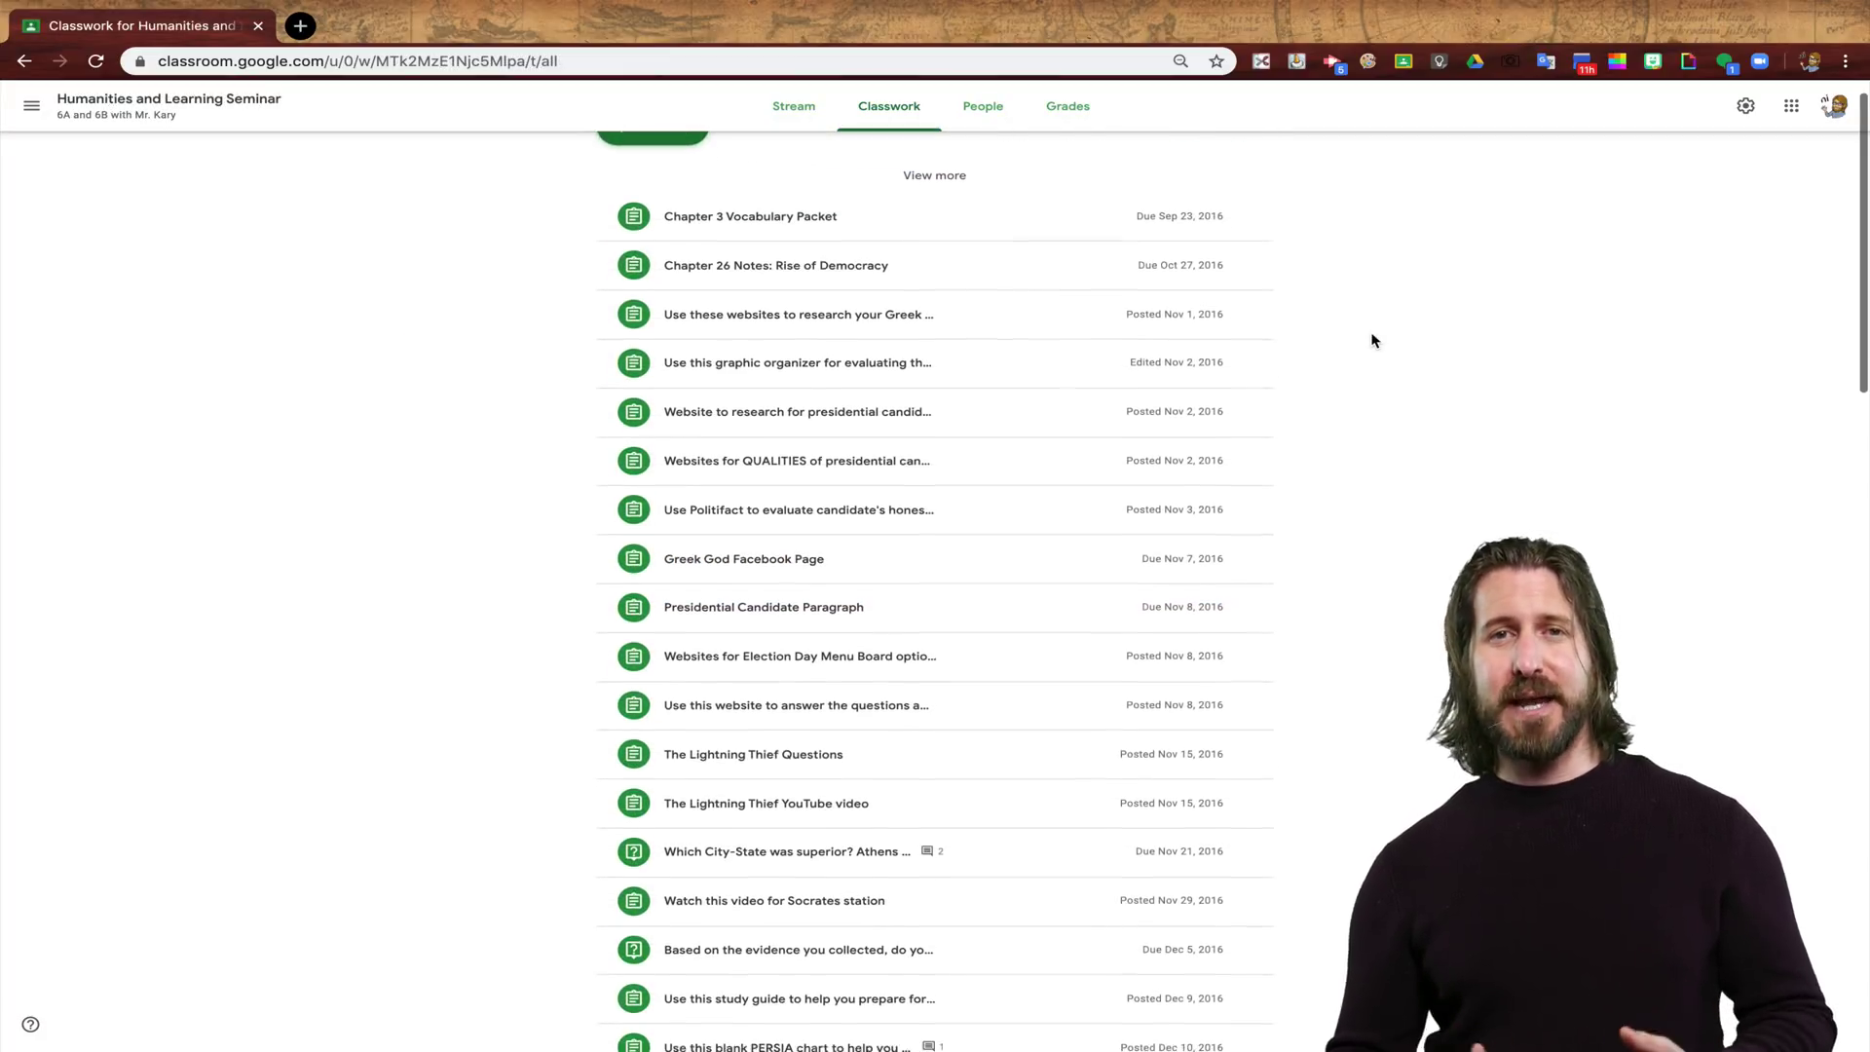
{"action": "scroll", "coordinate": [1373, 340], "scroll_direction": "down", "scroll_amount": 3}
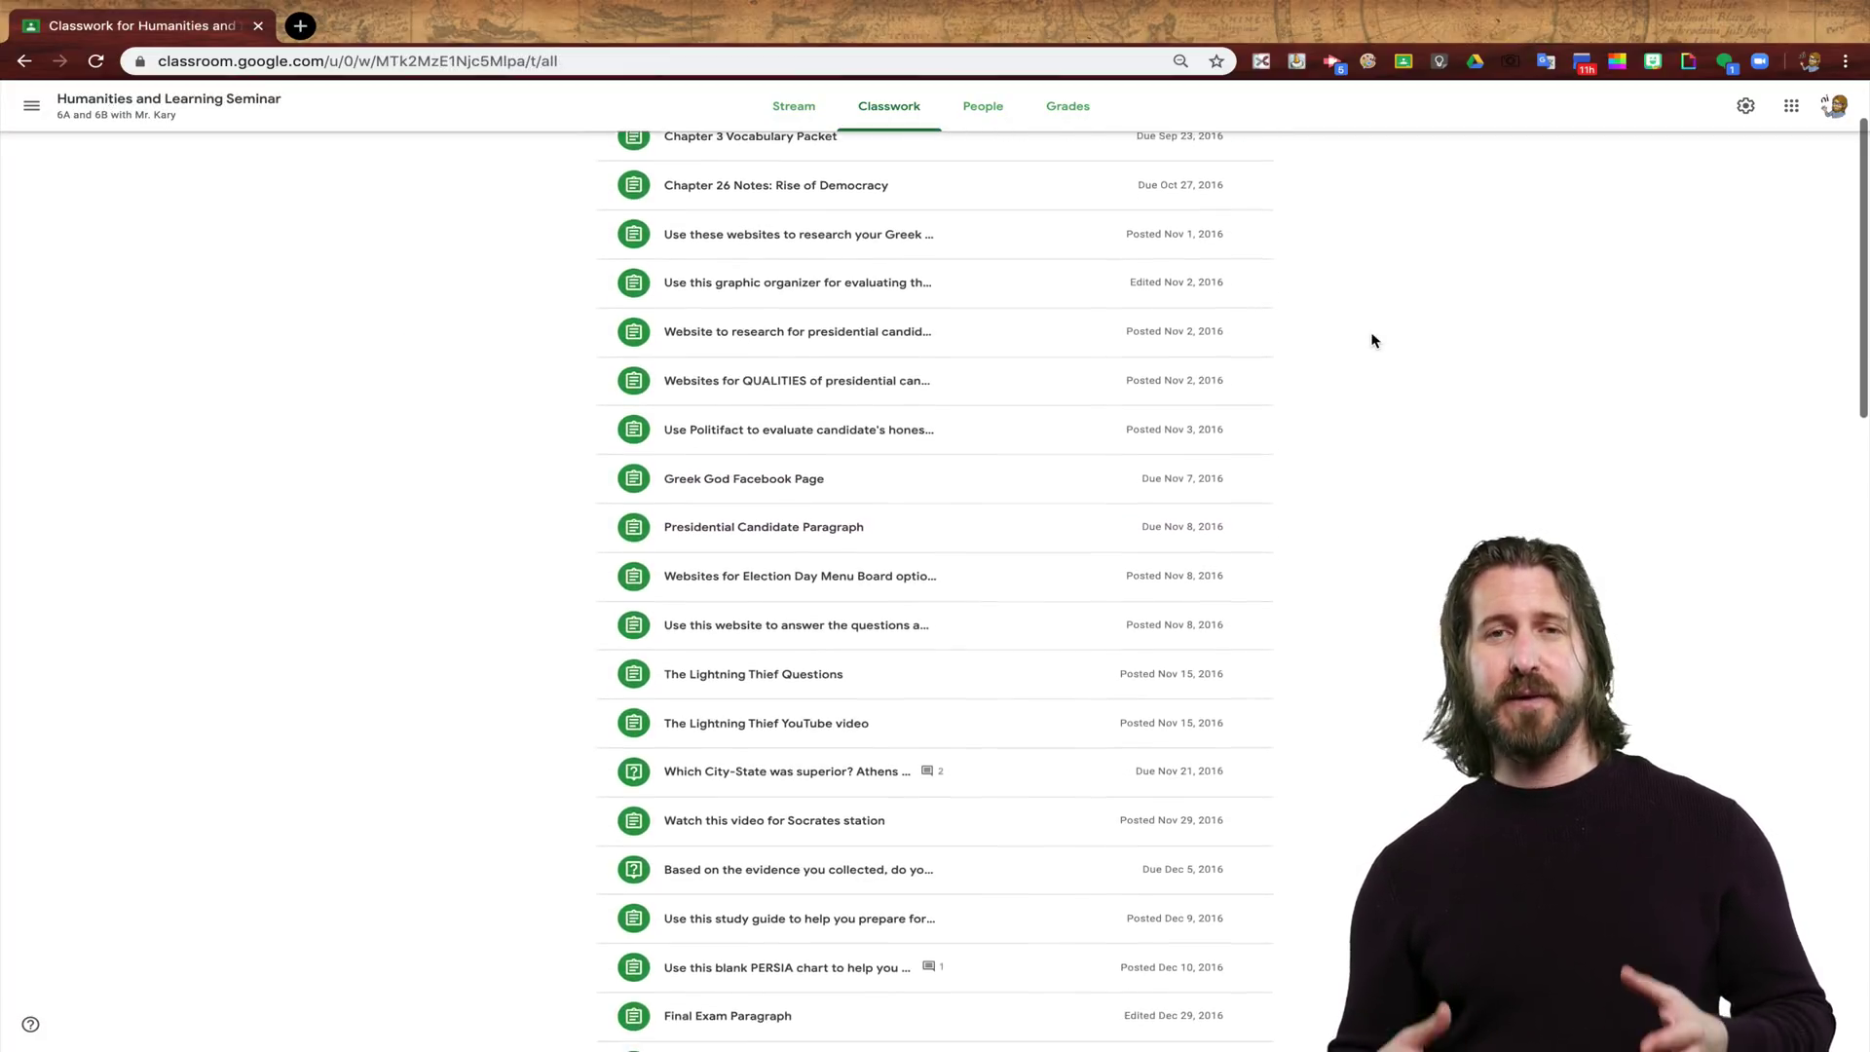
{"action": "scroll", "coordinate": [1373, 340], "scroll_direction": "down", "scroll_amount": 4}
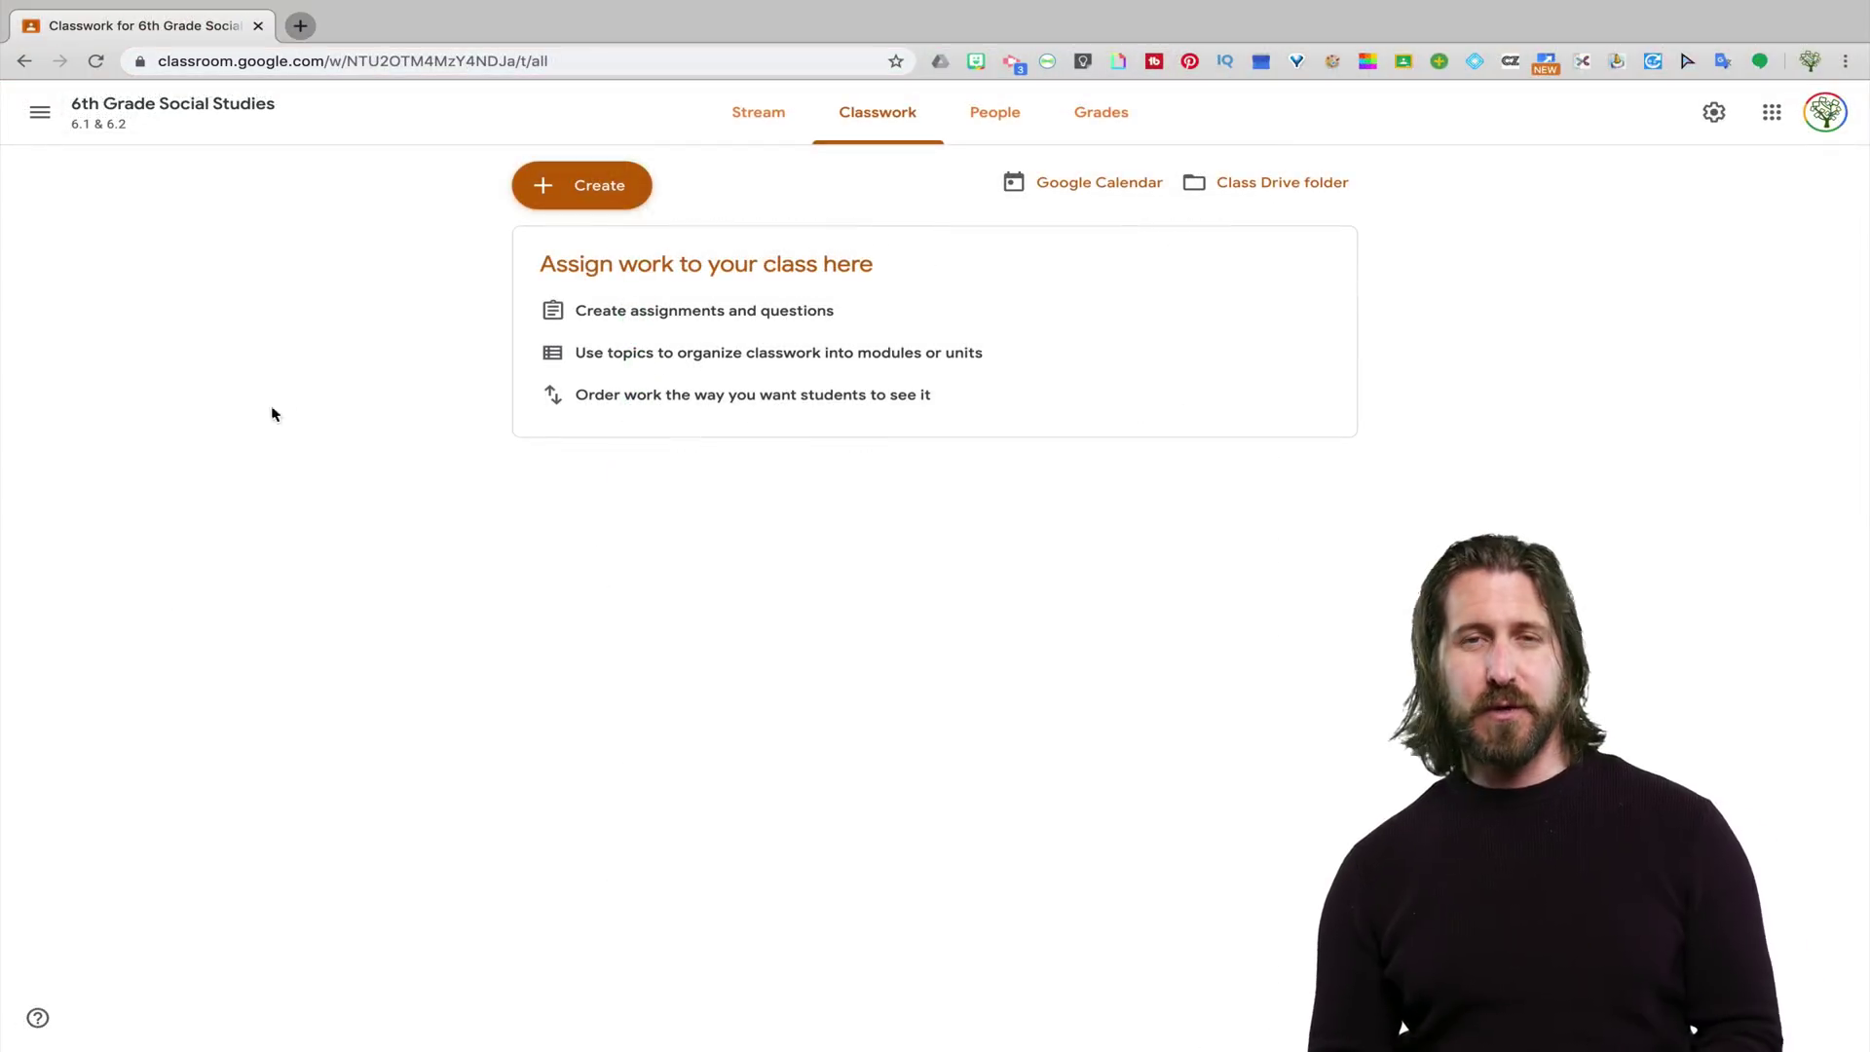
Add a Homework Assignments topic to the Classwork page
{"action": "left_click", "coordinate": [545, 185]}
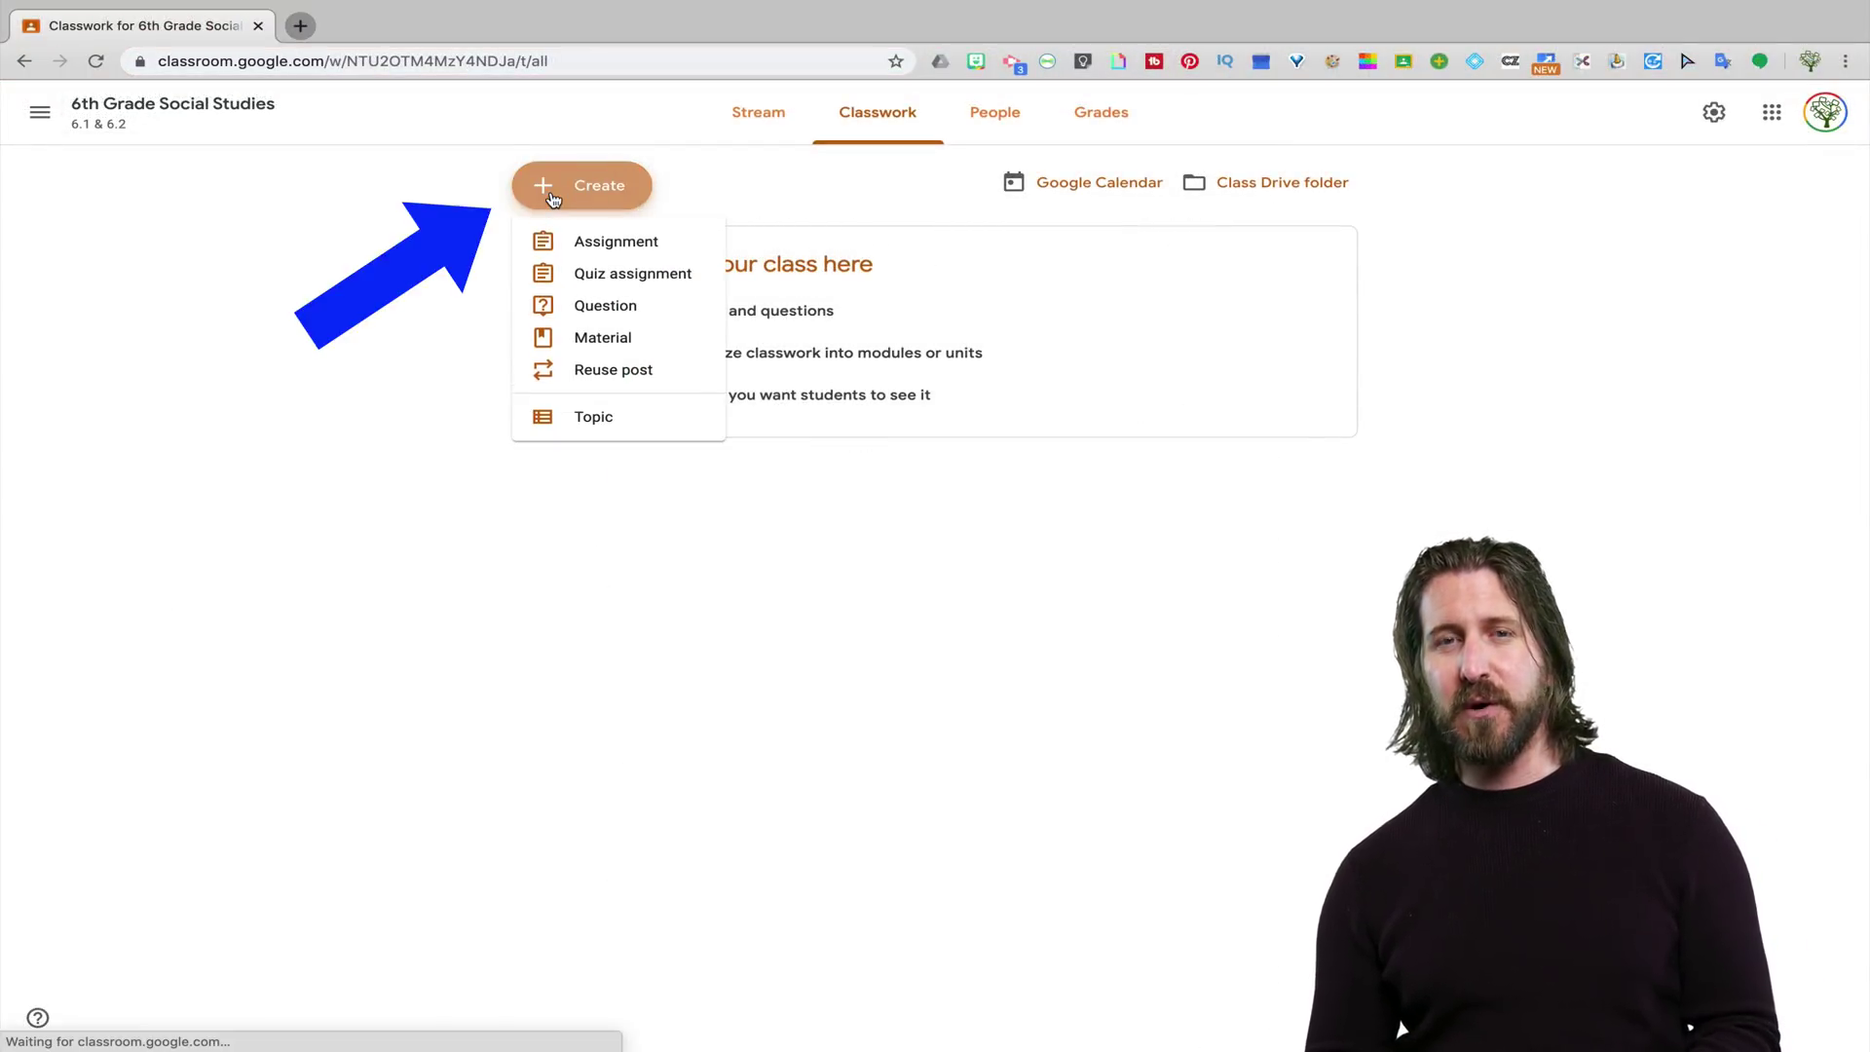
{"action": "left_click", "coordinate": [575, 420]}
{"action": "type", "text": "Homework Assignments"}
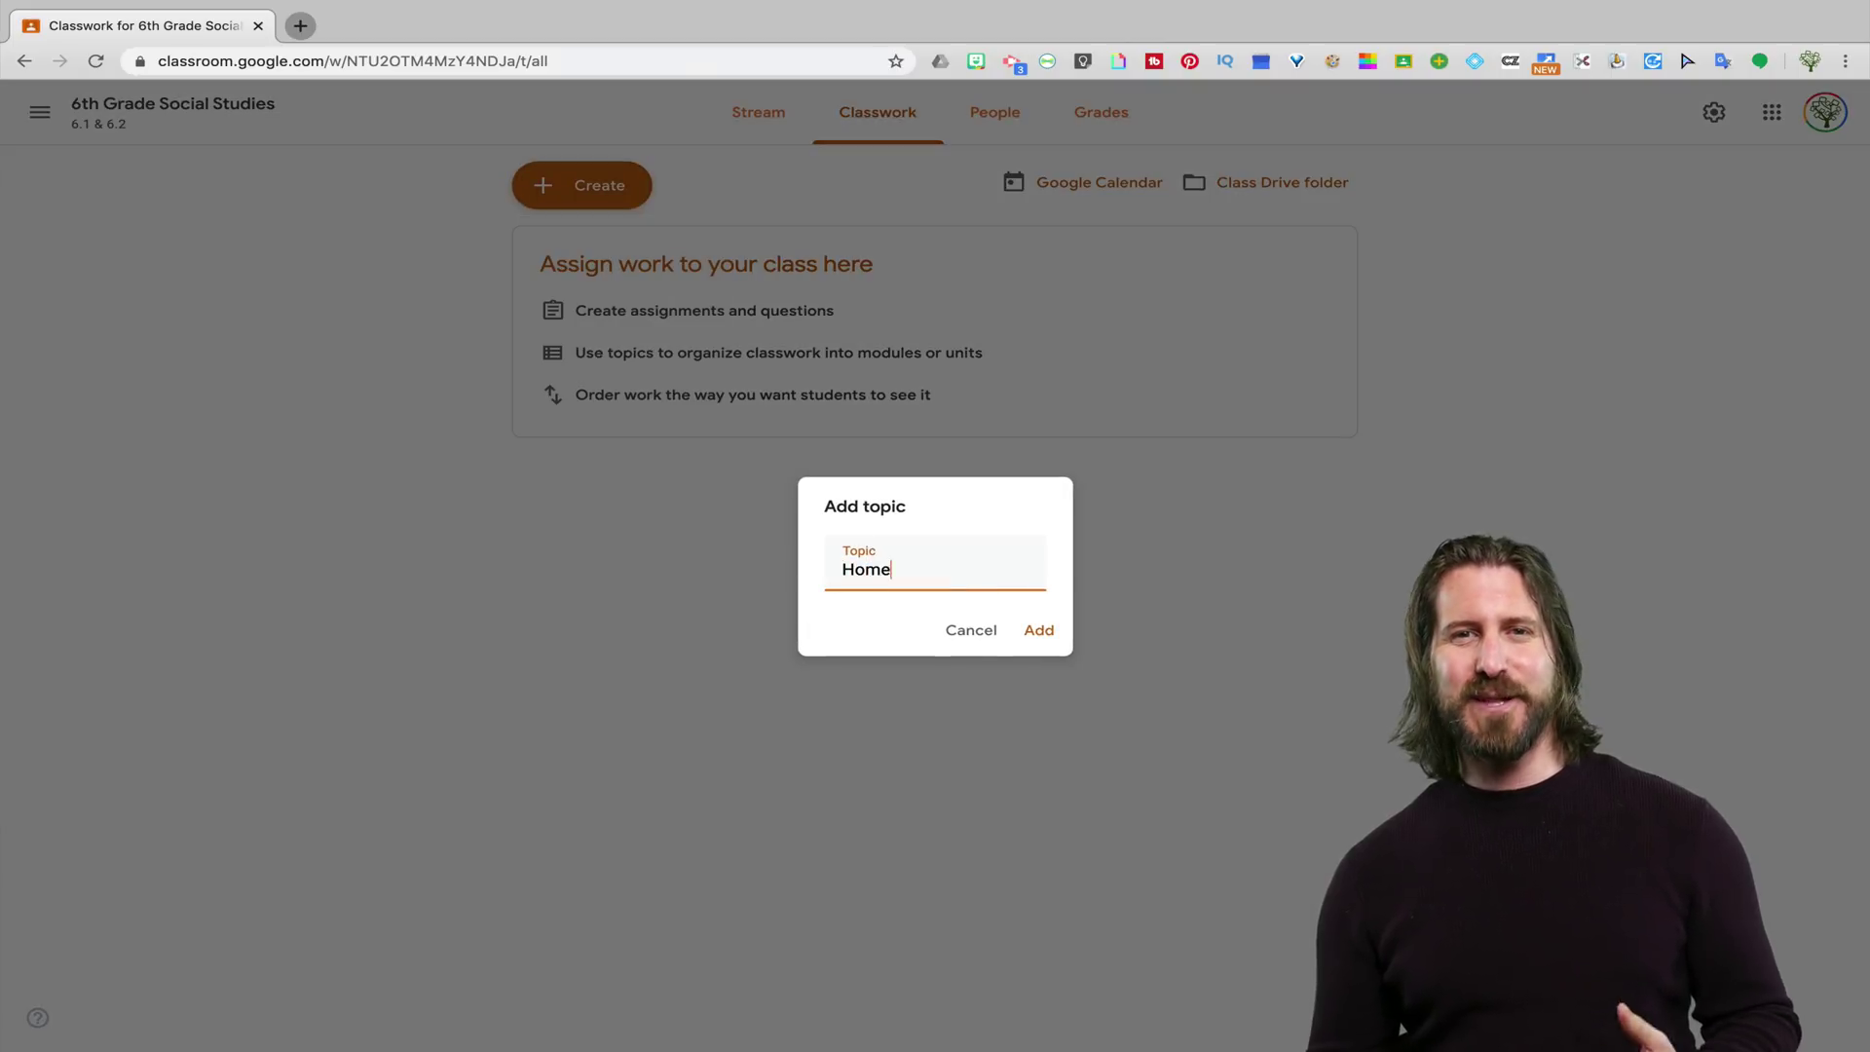
{"action": "left_click", "coordinate": [1038, 630]}
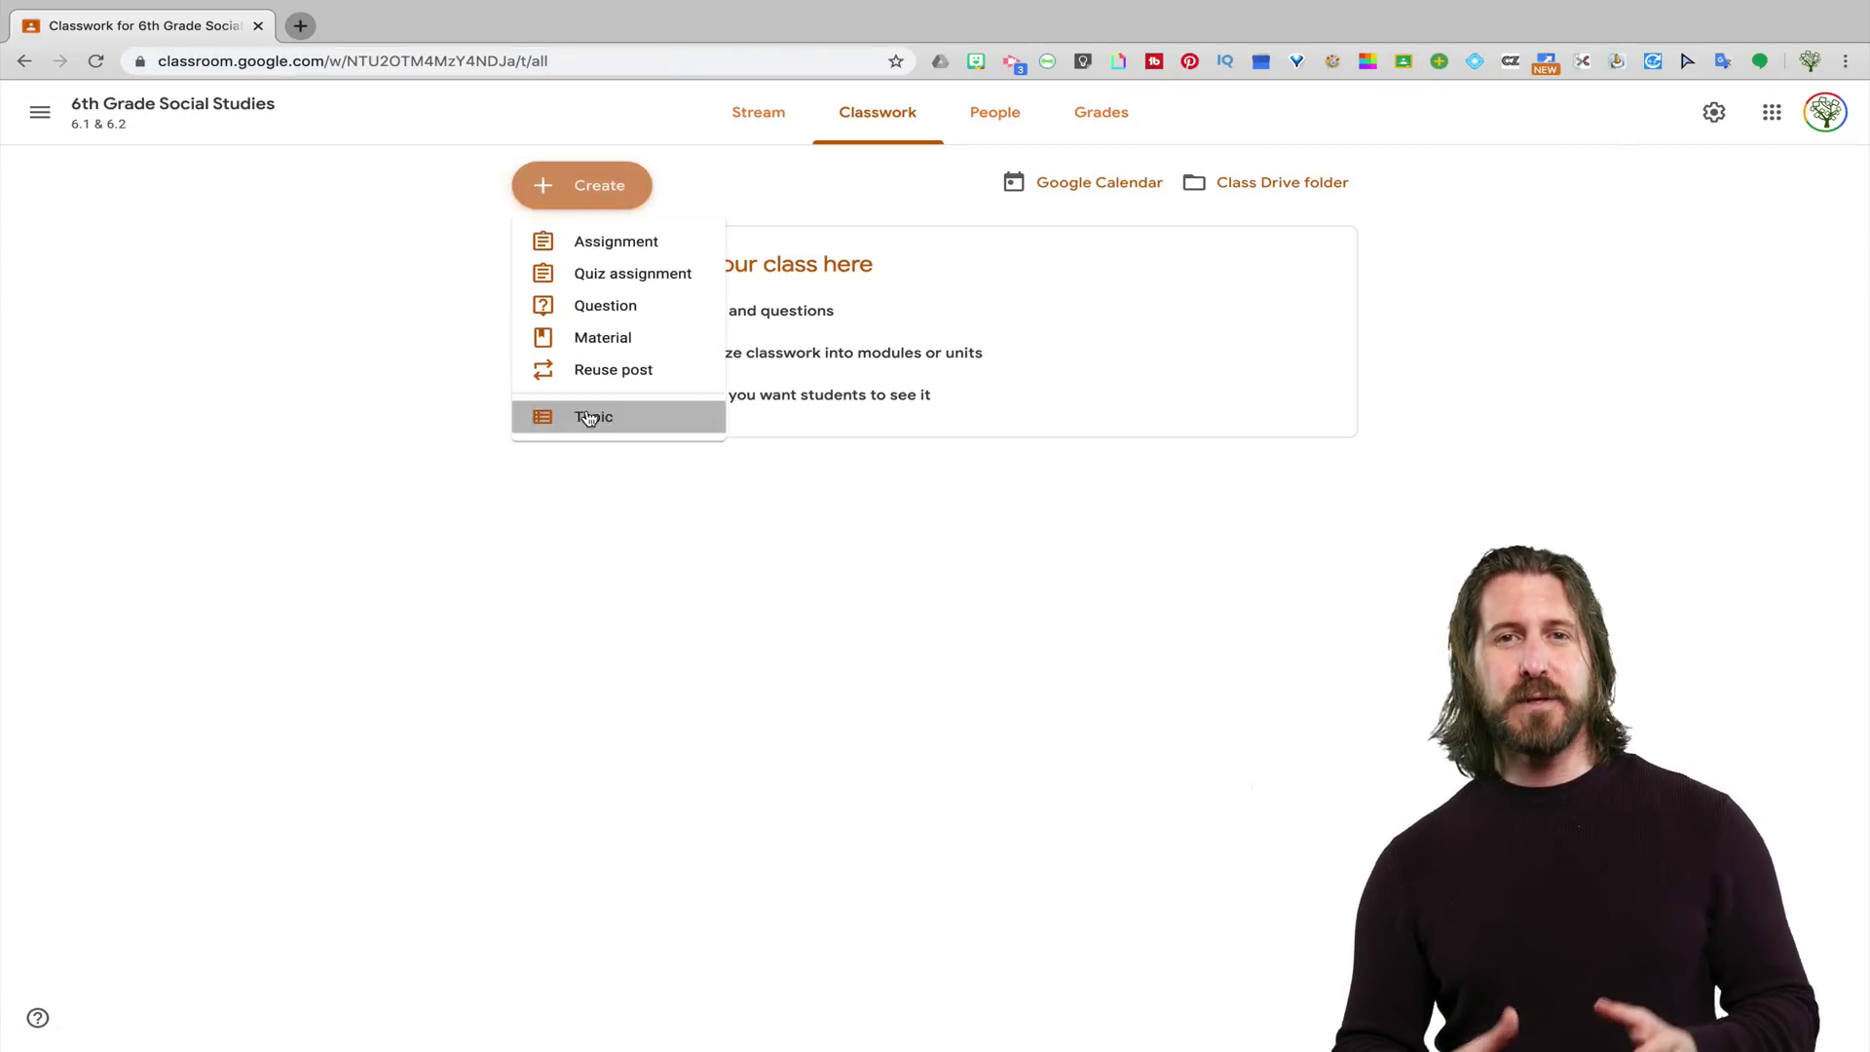
Add the topics Remote Teaching March 16-20 and Remote Teaching March 23-27
{"action": "left_click", "coordinate": [585, 417]}
{"action": "type", "text": "Remote Teaching March 16"}
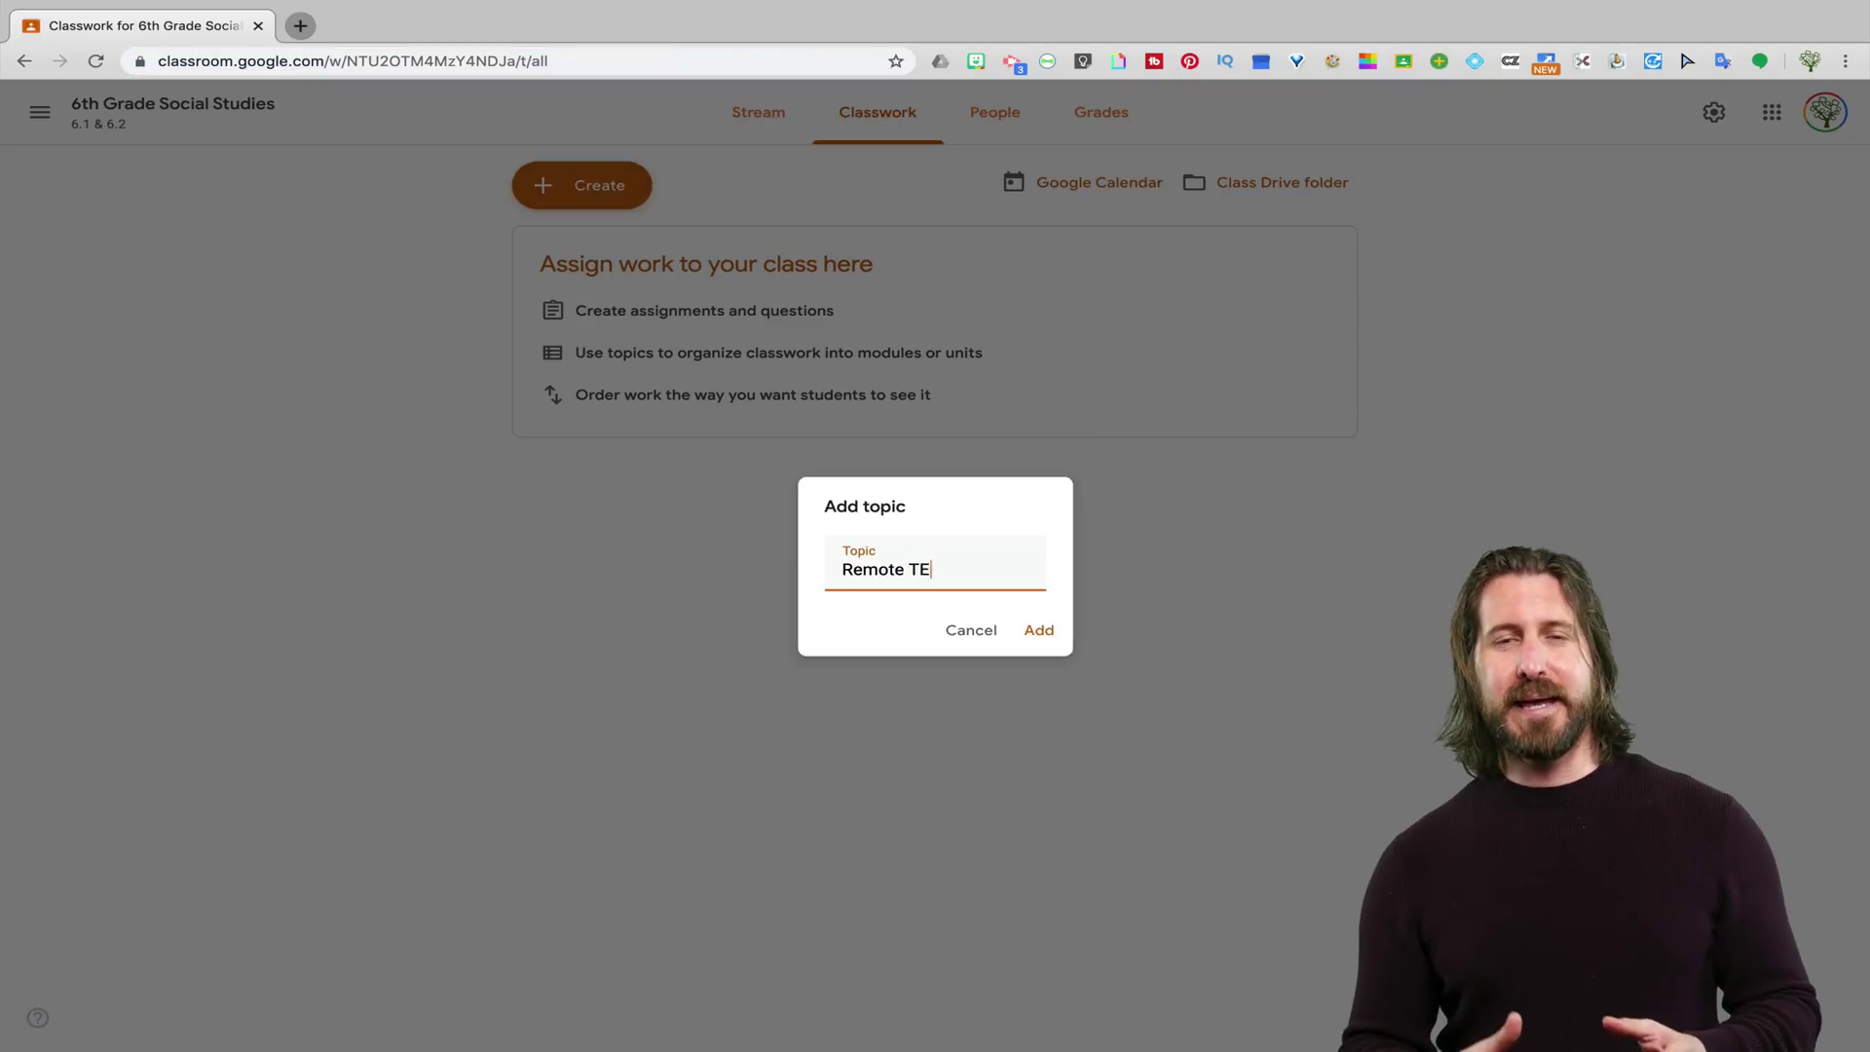
{"action": "type", "text": "-20"}
{"action": "left_click", "coordinate": [1040, 630]}
{"action": "left_click", "coordinate": [589, 190]}
{"action": "left_click", "coordinate": [596, 417]}
{"action": "type", "text": "Remote Teaching March 23-27"}
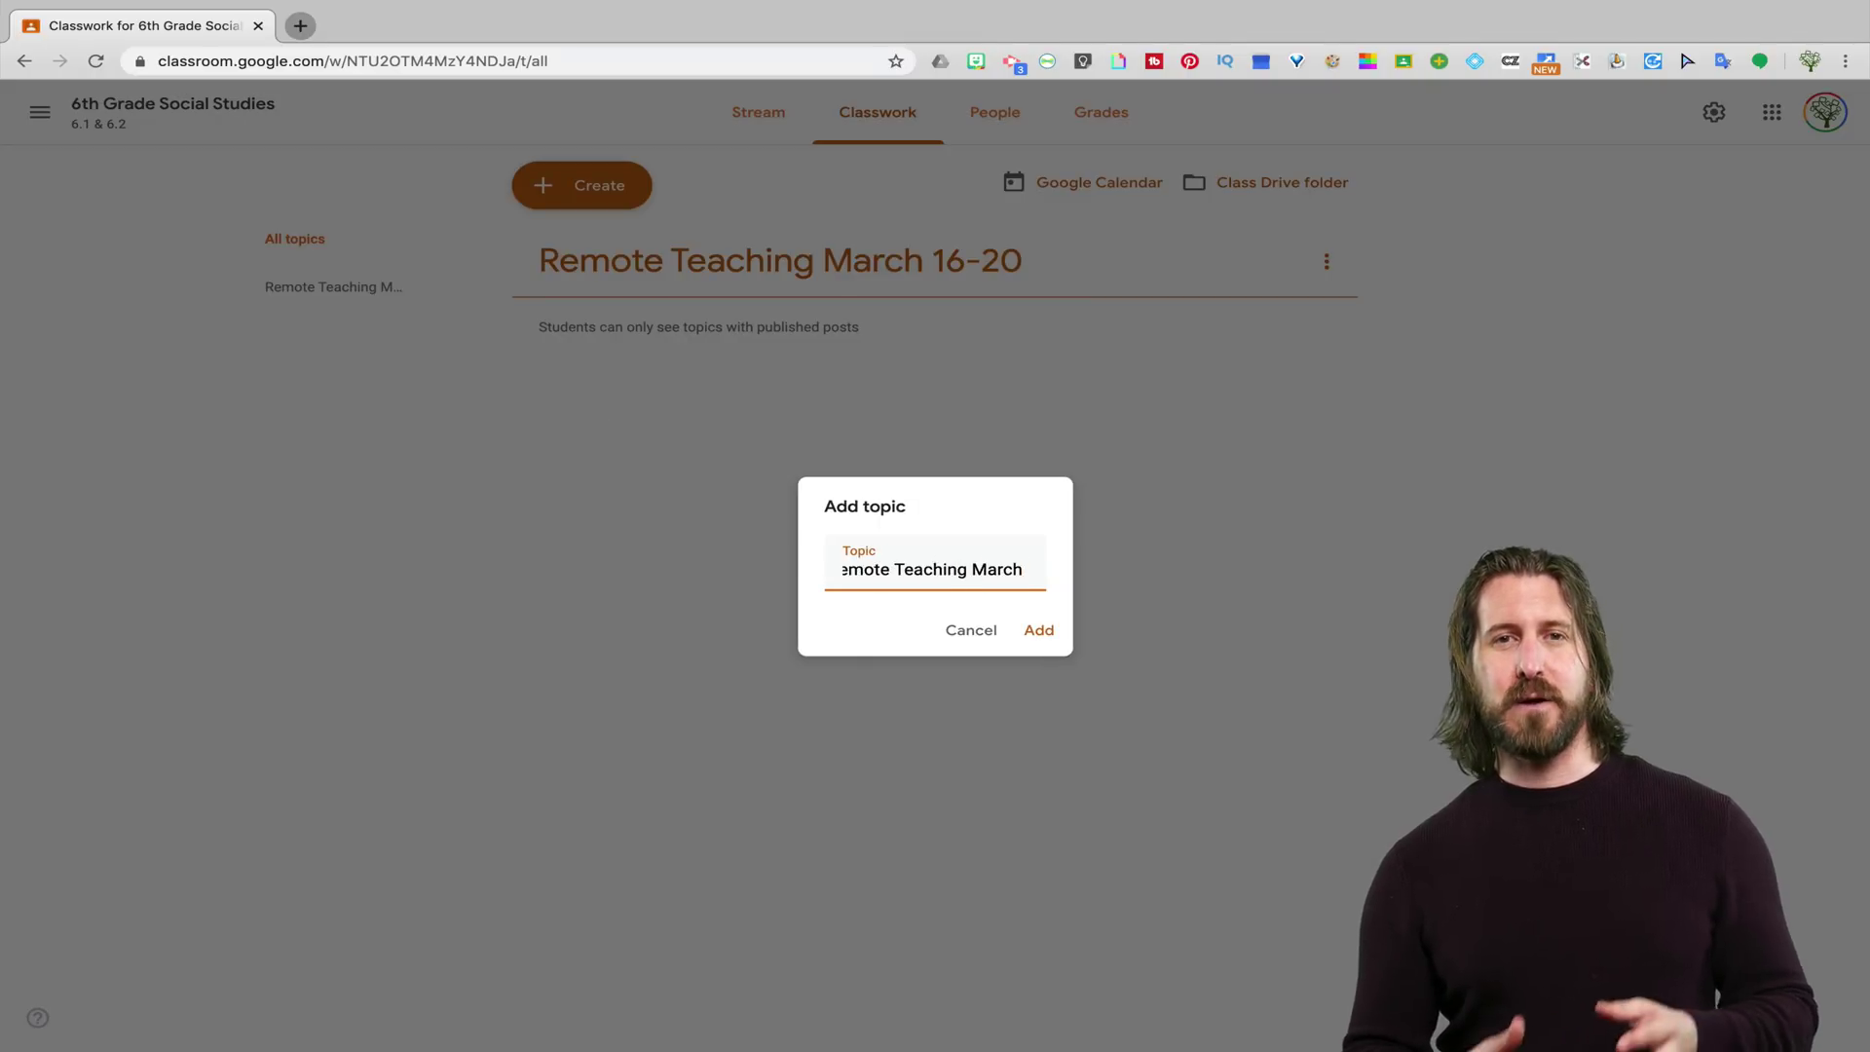
{"action": "key", "text": "Return"}
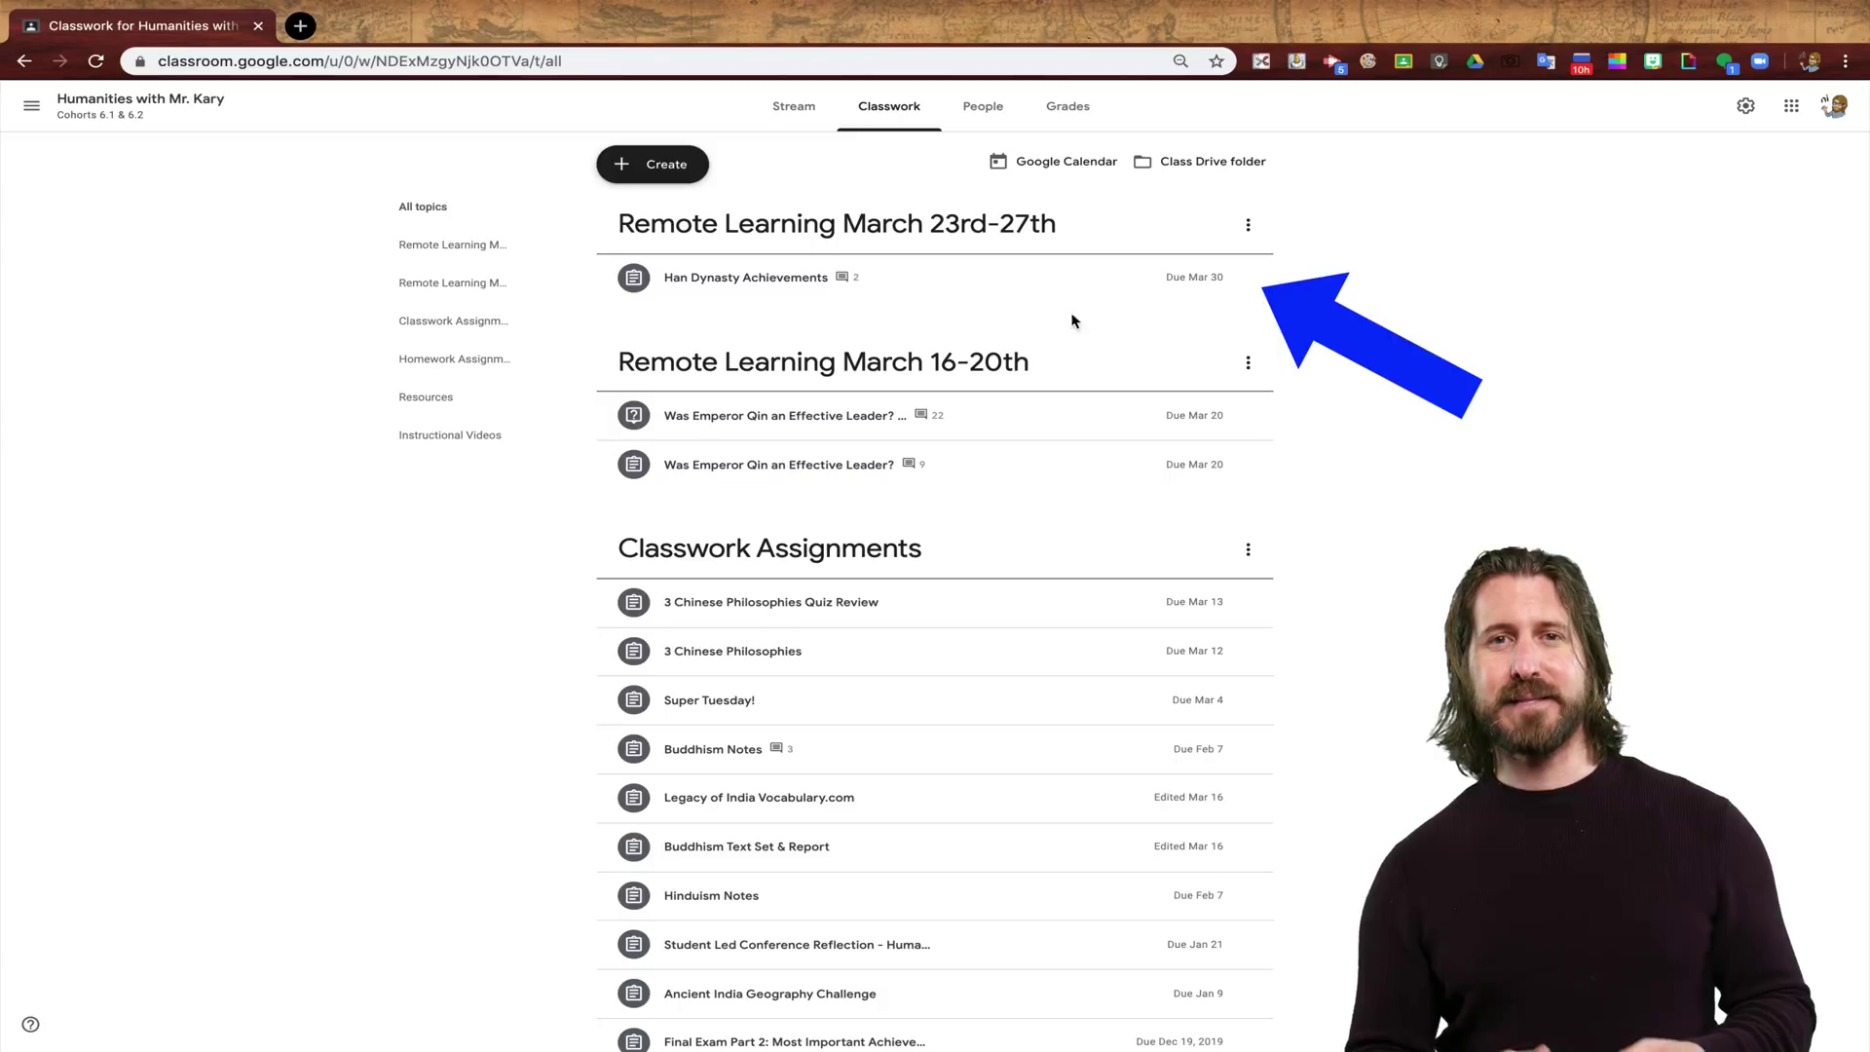
{"action": "left_click", "coordinate": [1017, 290]}
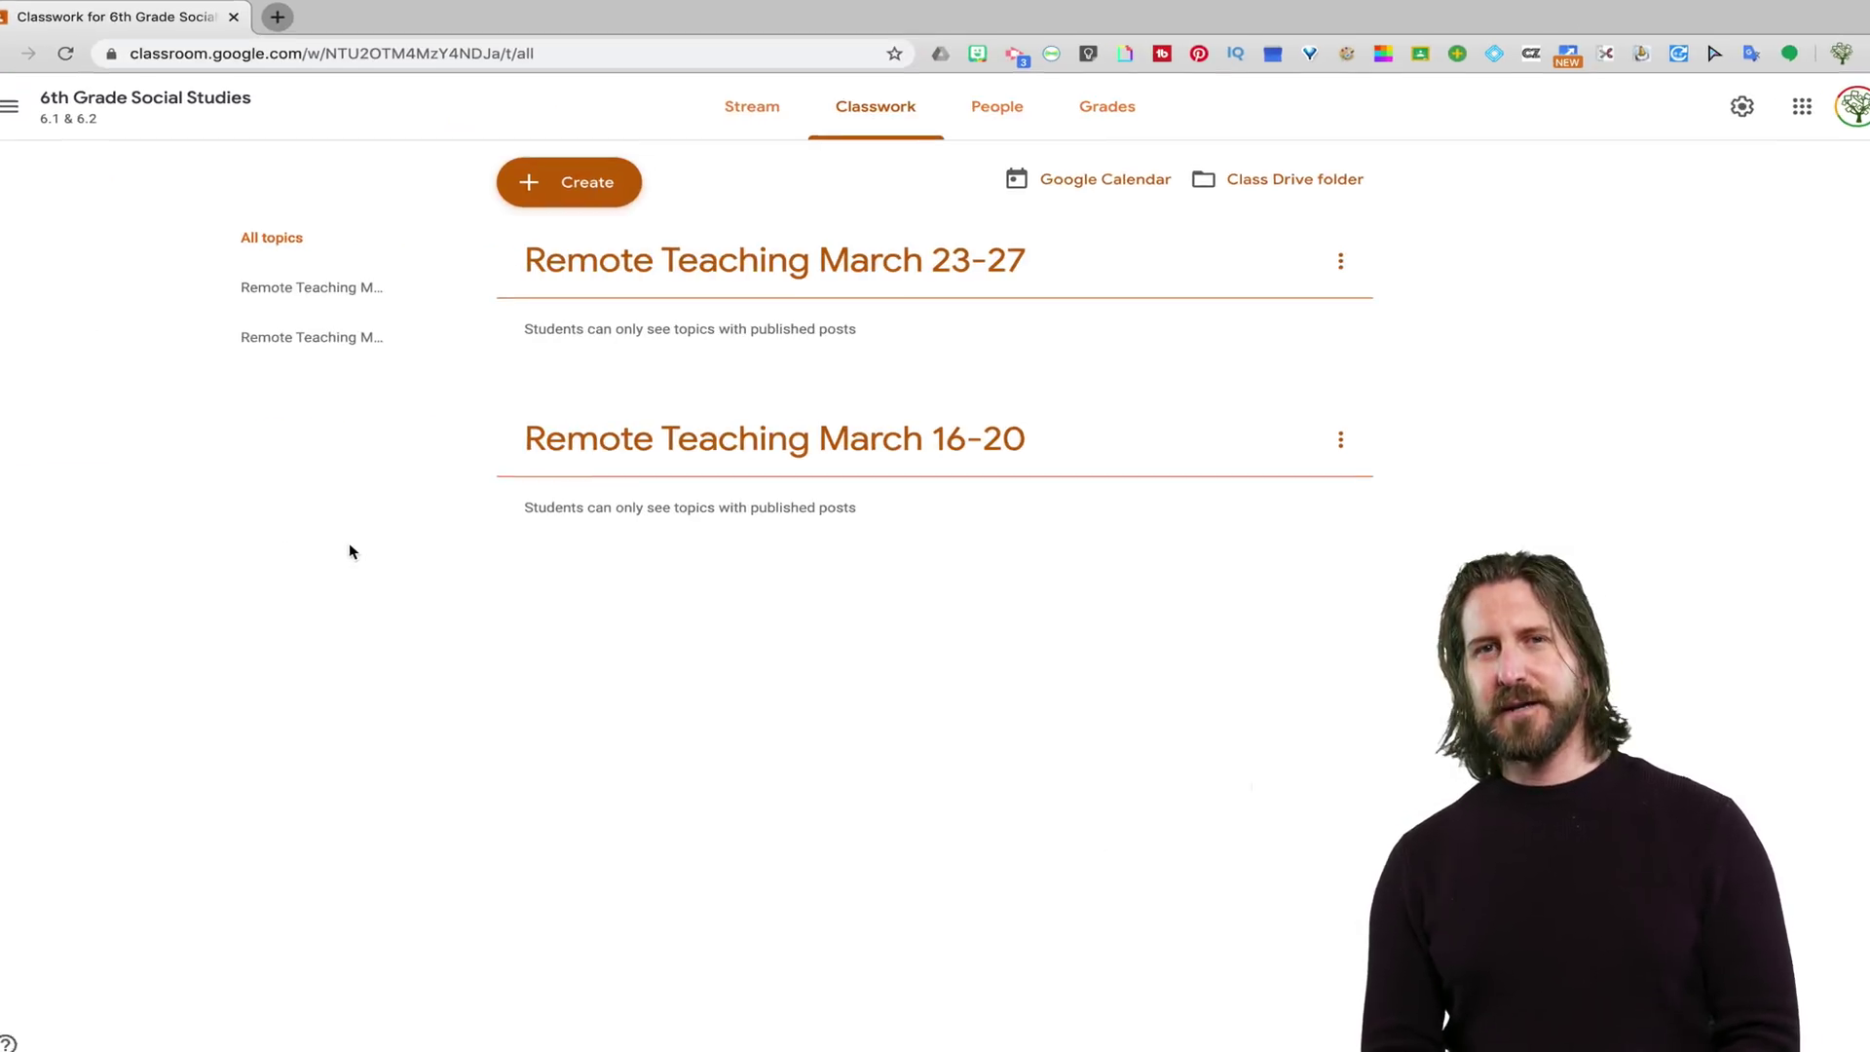
{"action": "left_click", "coordinate": [469, 172]}
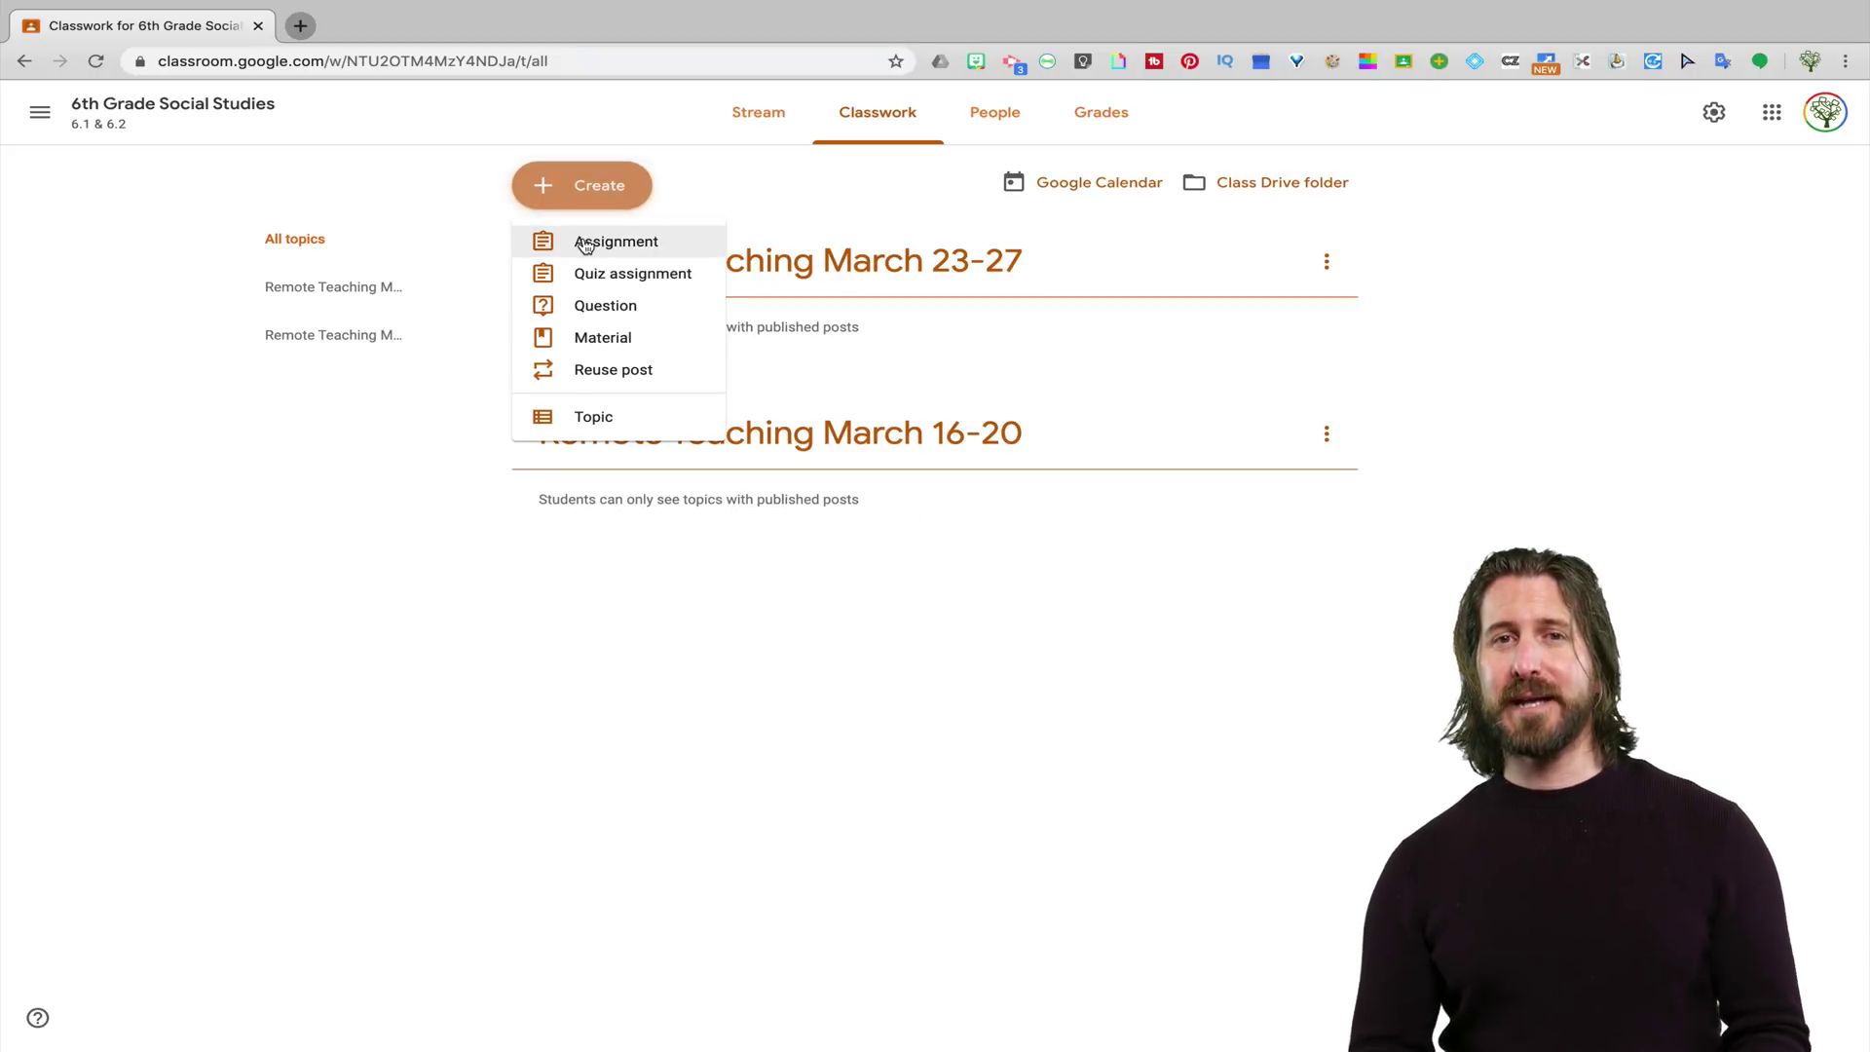
Draft Example Assignment with four numbered instructions and choose a Google Drive attachment
{"action": "left_click", "coordinate": [585, 244]}
{"action": "type", "text": "Example As"}
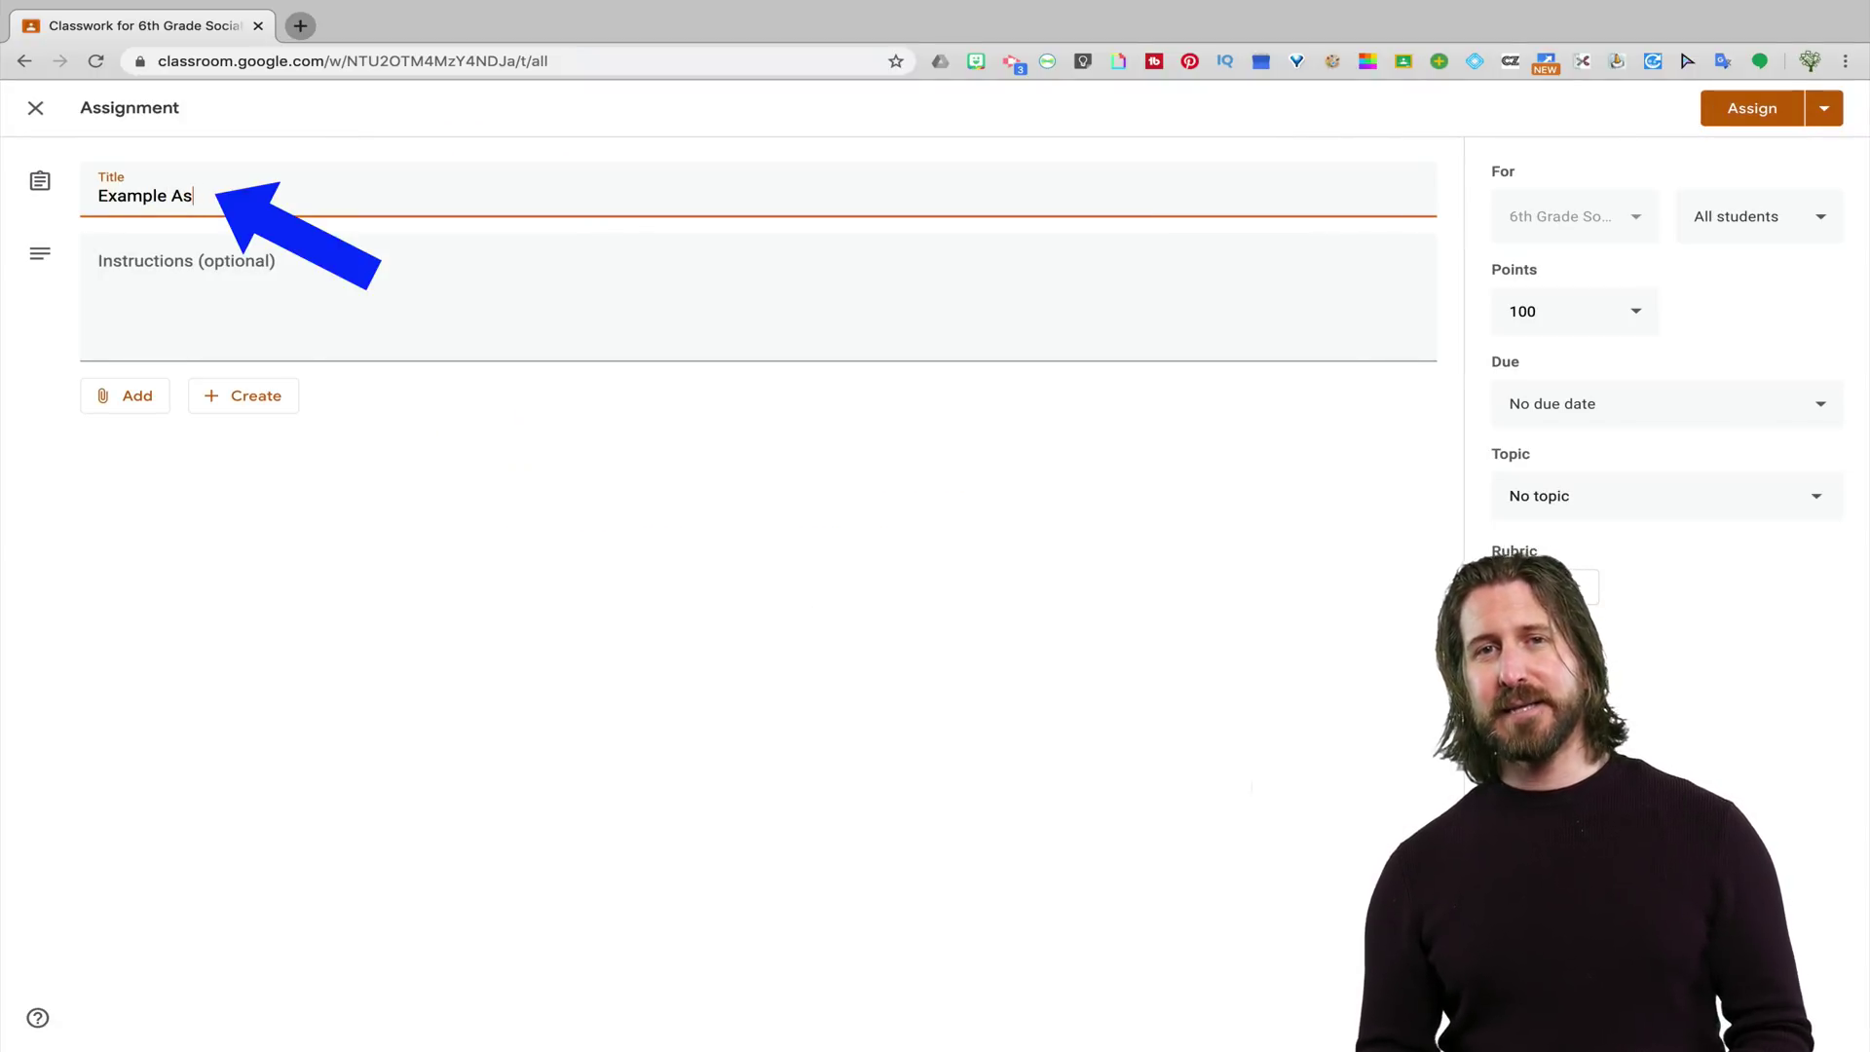
{"action": "type", "text": "signe"}
{"action": "left_click", "coordinate": [146, 261]}
{"action": "type", "text": "1. Open attached Hyperdoc"}
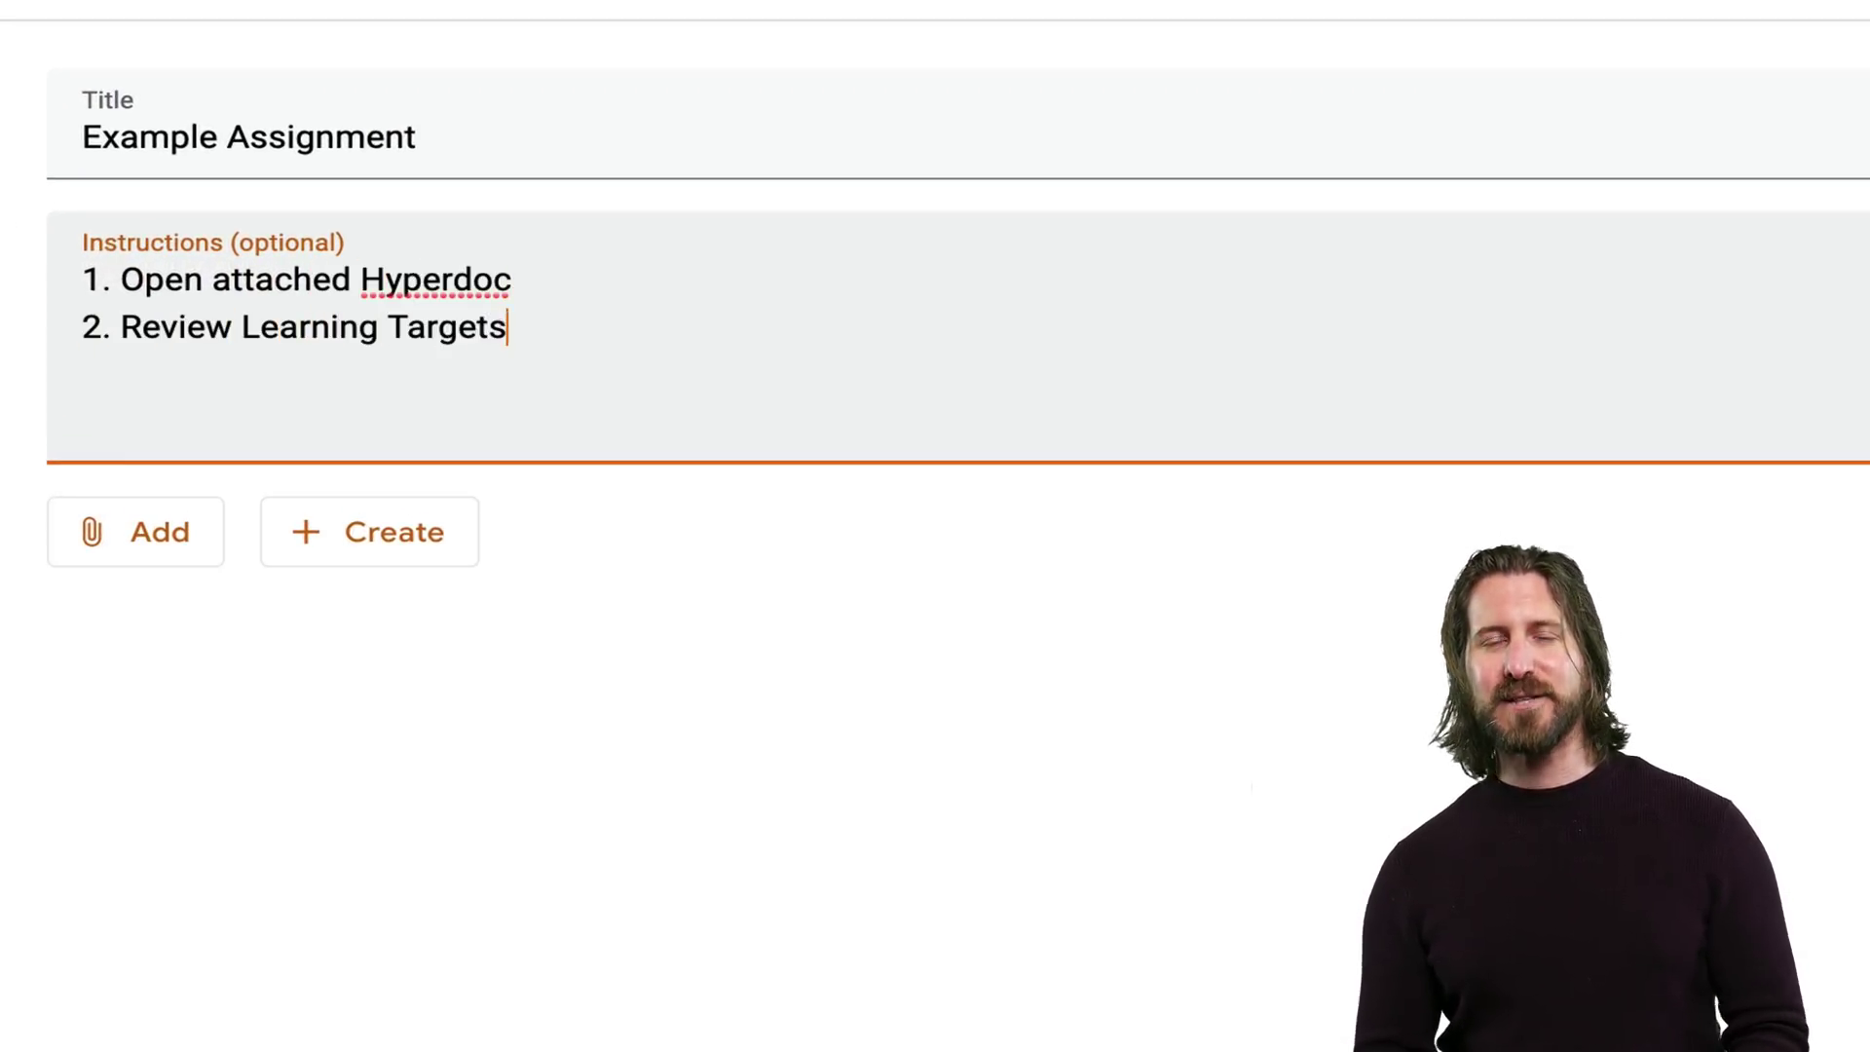
{"action": "type", "text": "ential Question"}
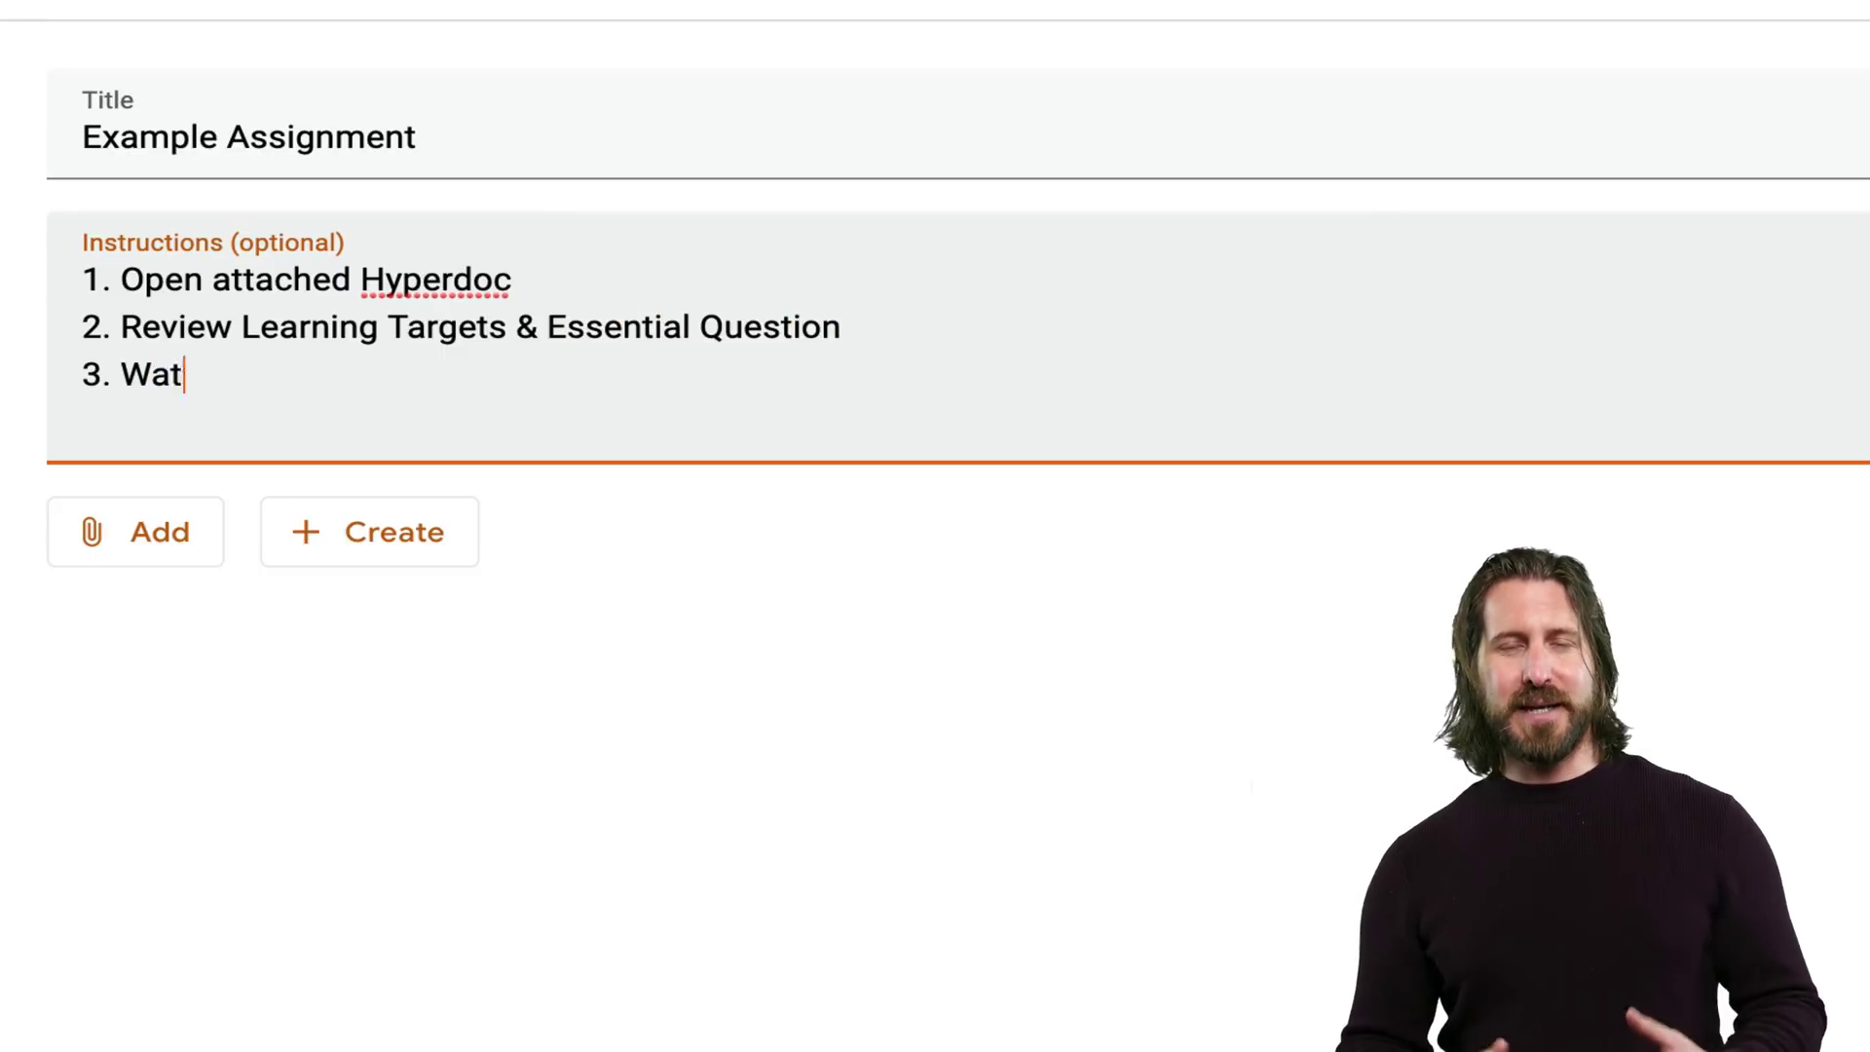
{"action": "type", "text": "stify tutorial on slide 3"}
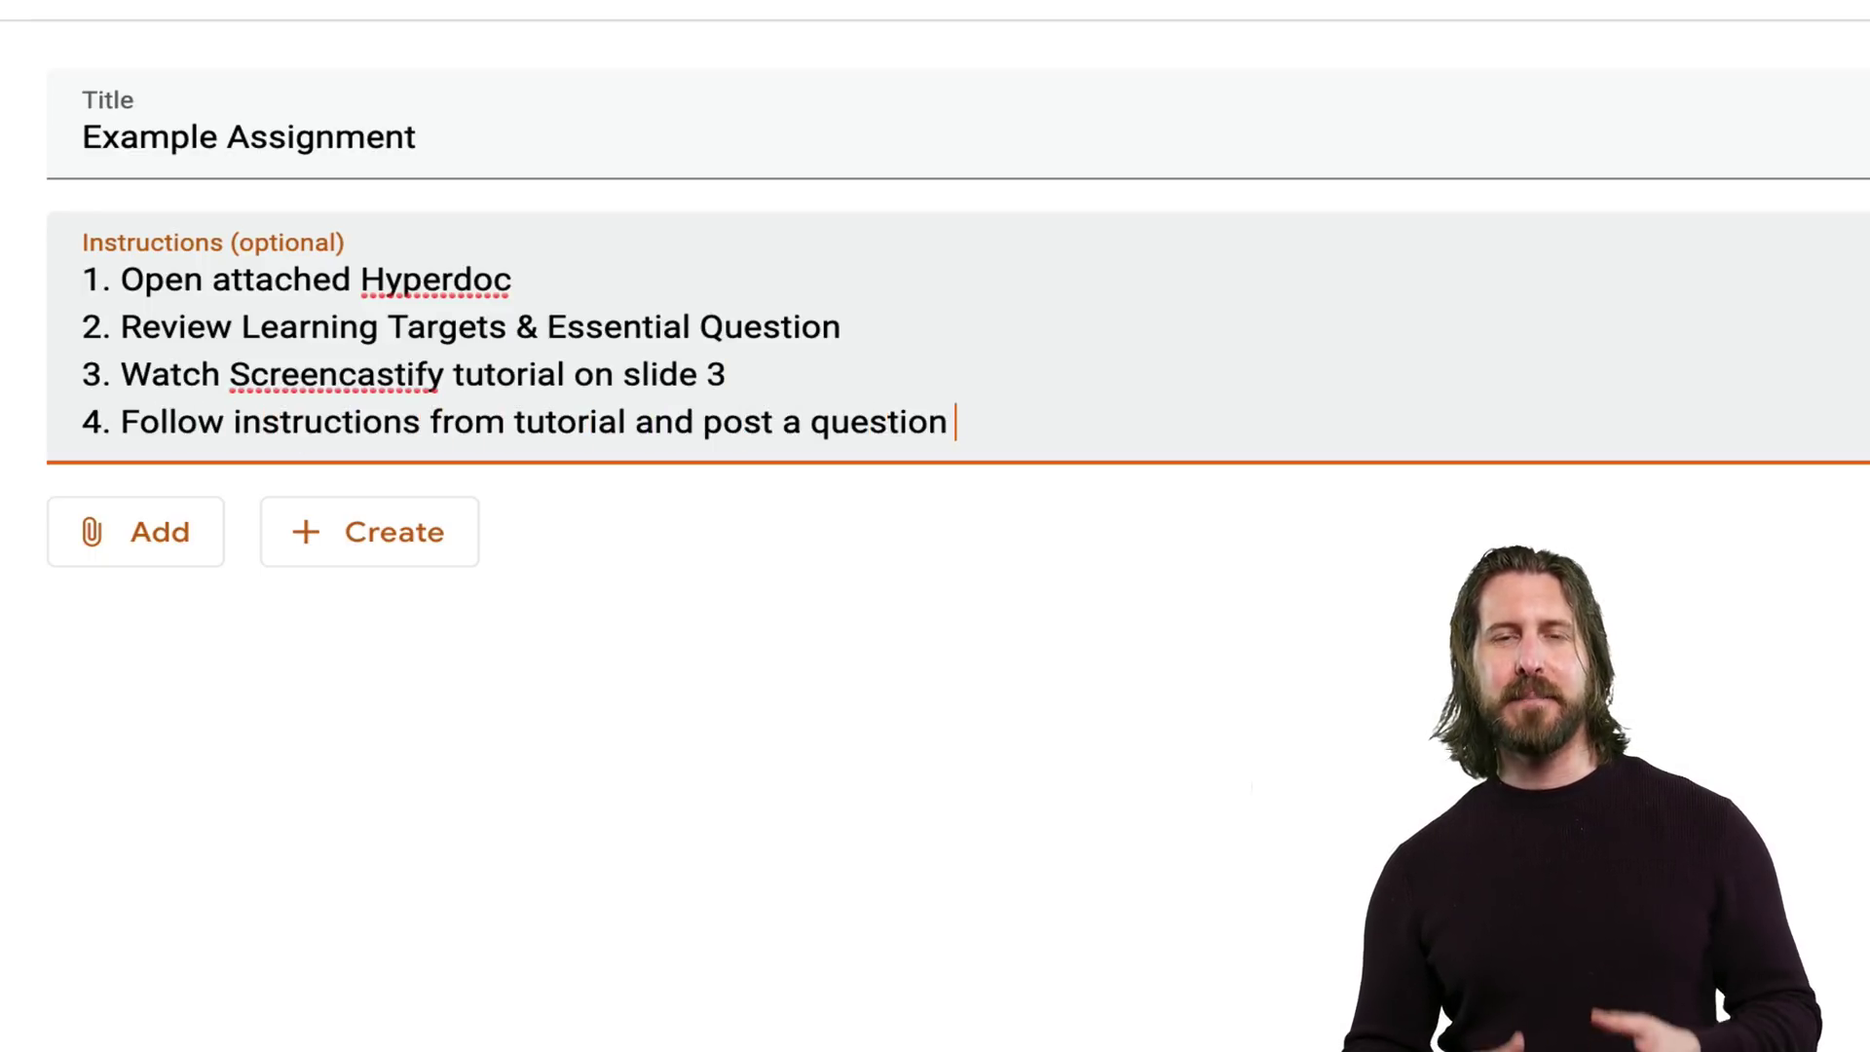
{"action": "type", "text": "the comments if needed or email me at"}
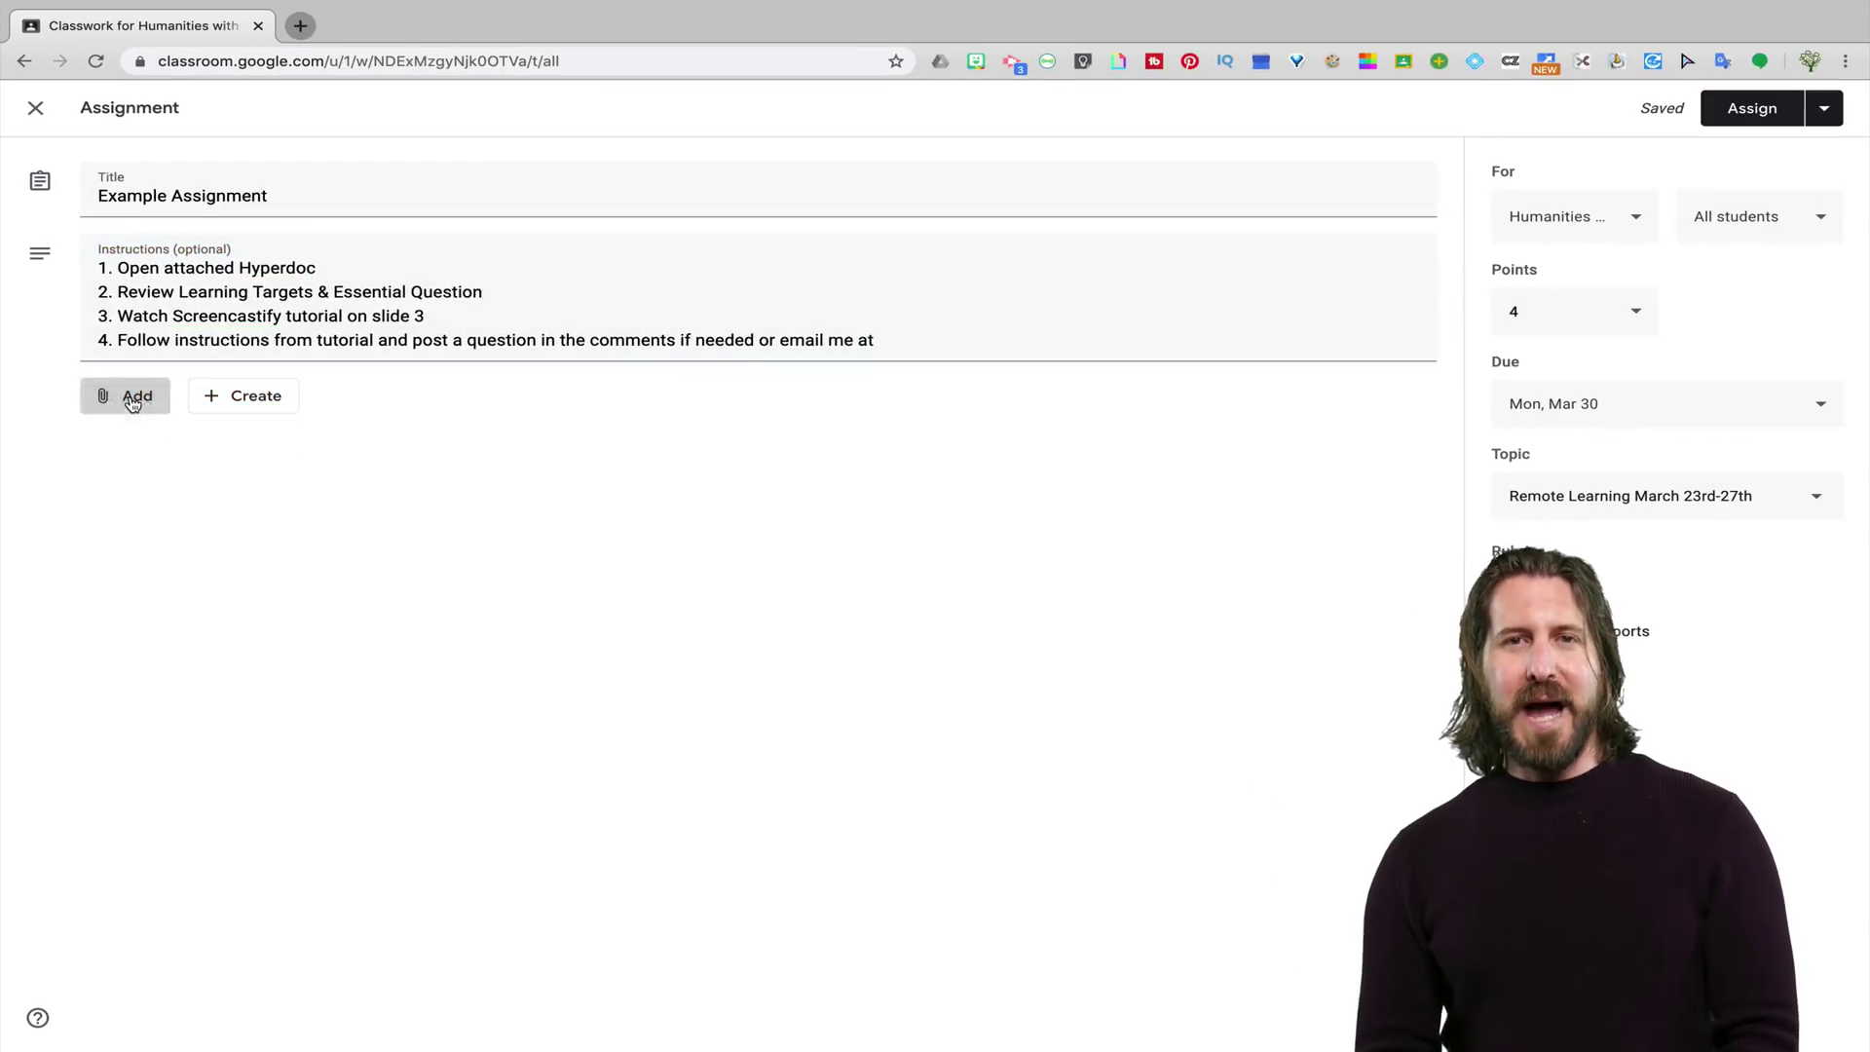
{"action": "left_click", "coordinate": [132, 399]}
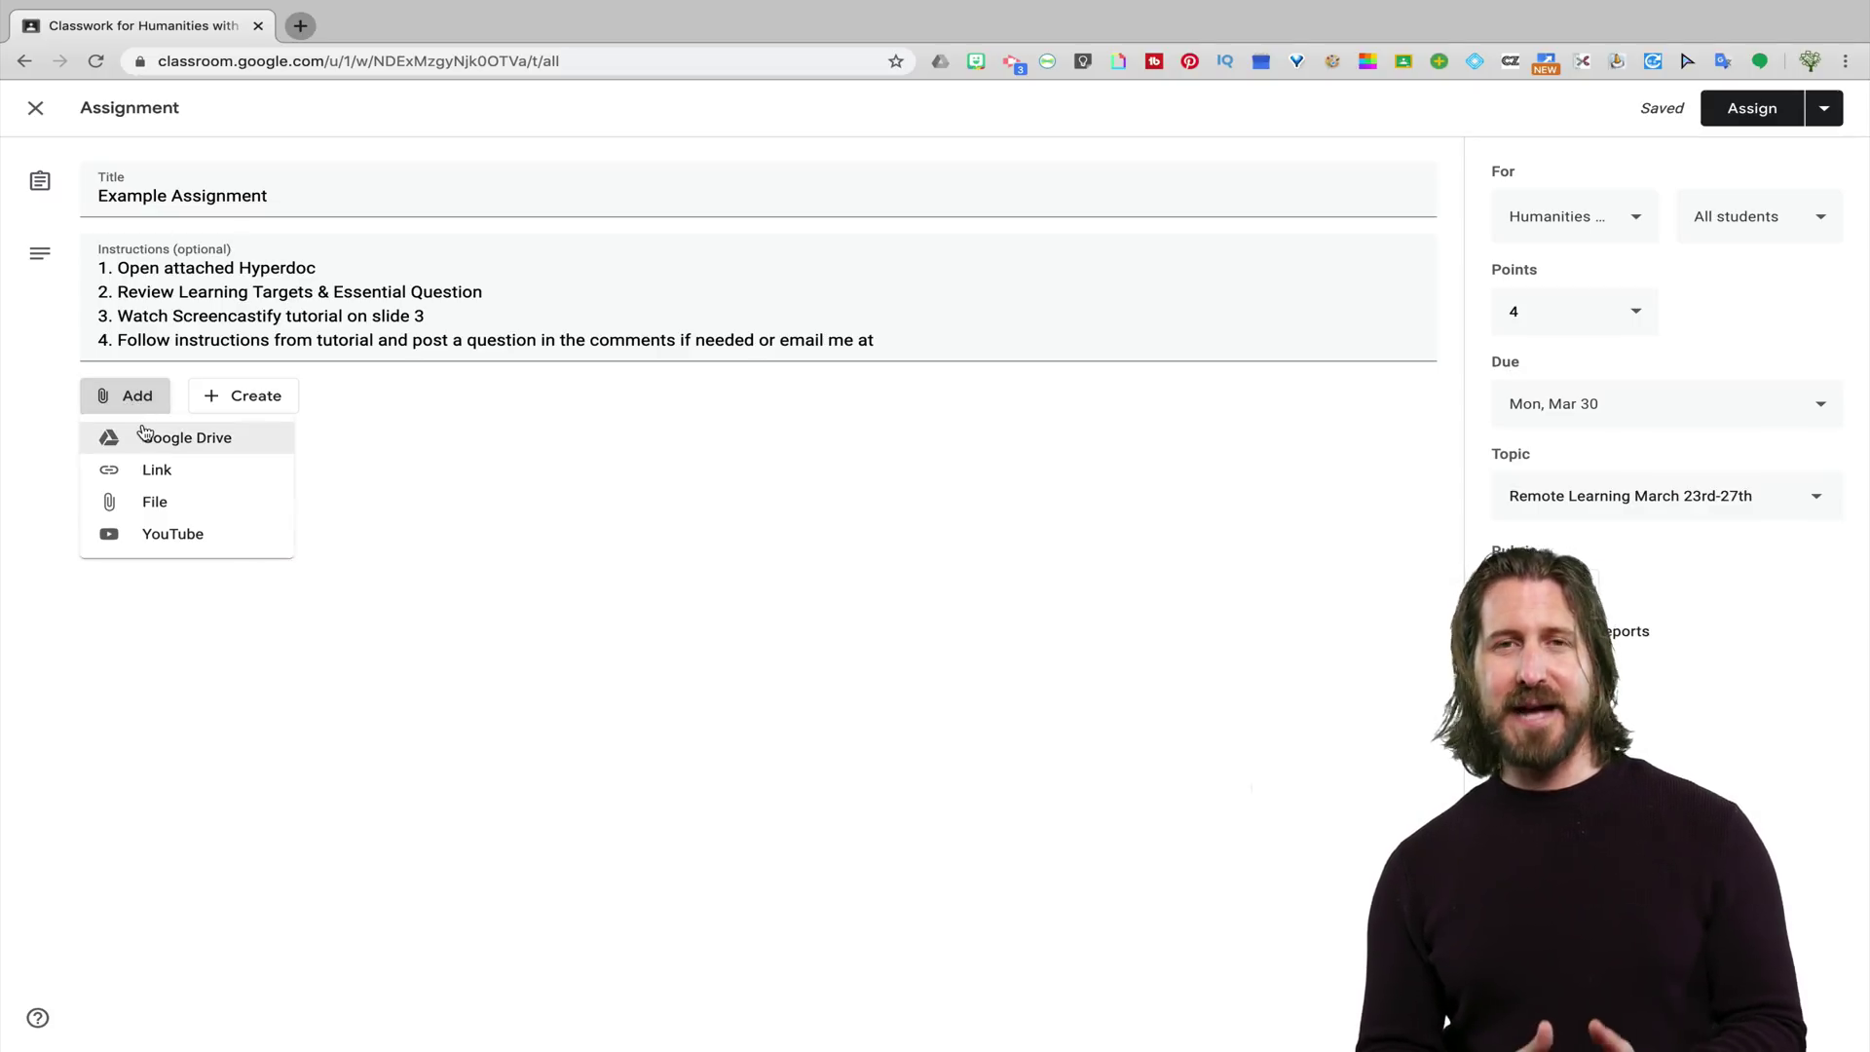
{"action": "left_click", "coordinate": [143, 436]}
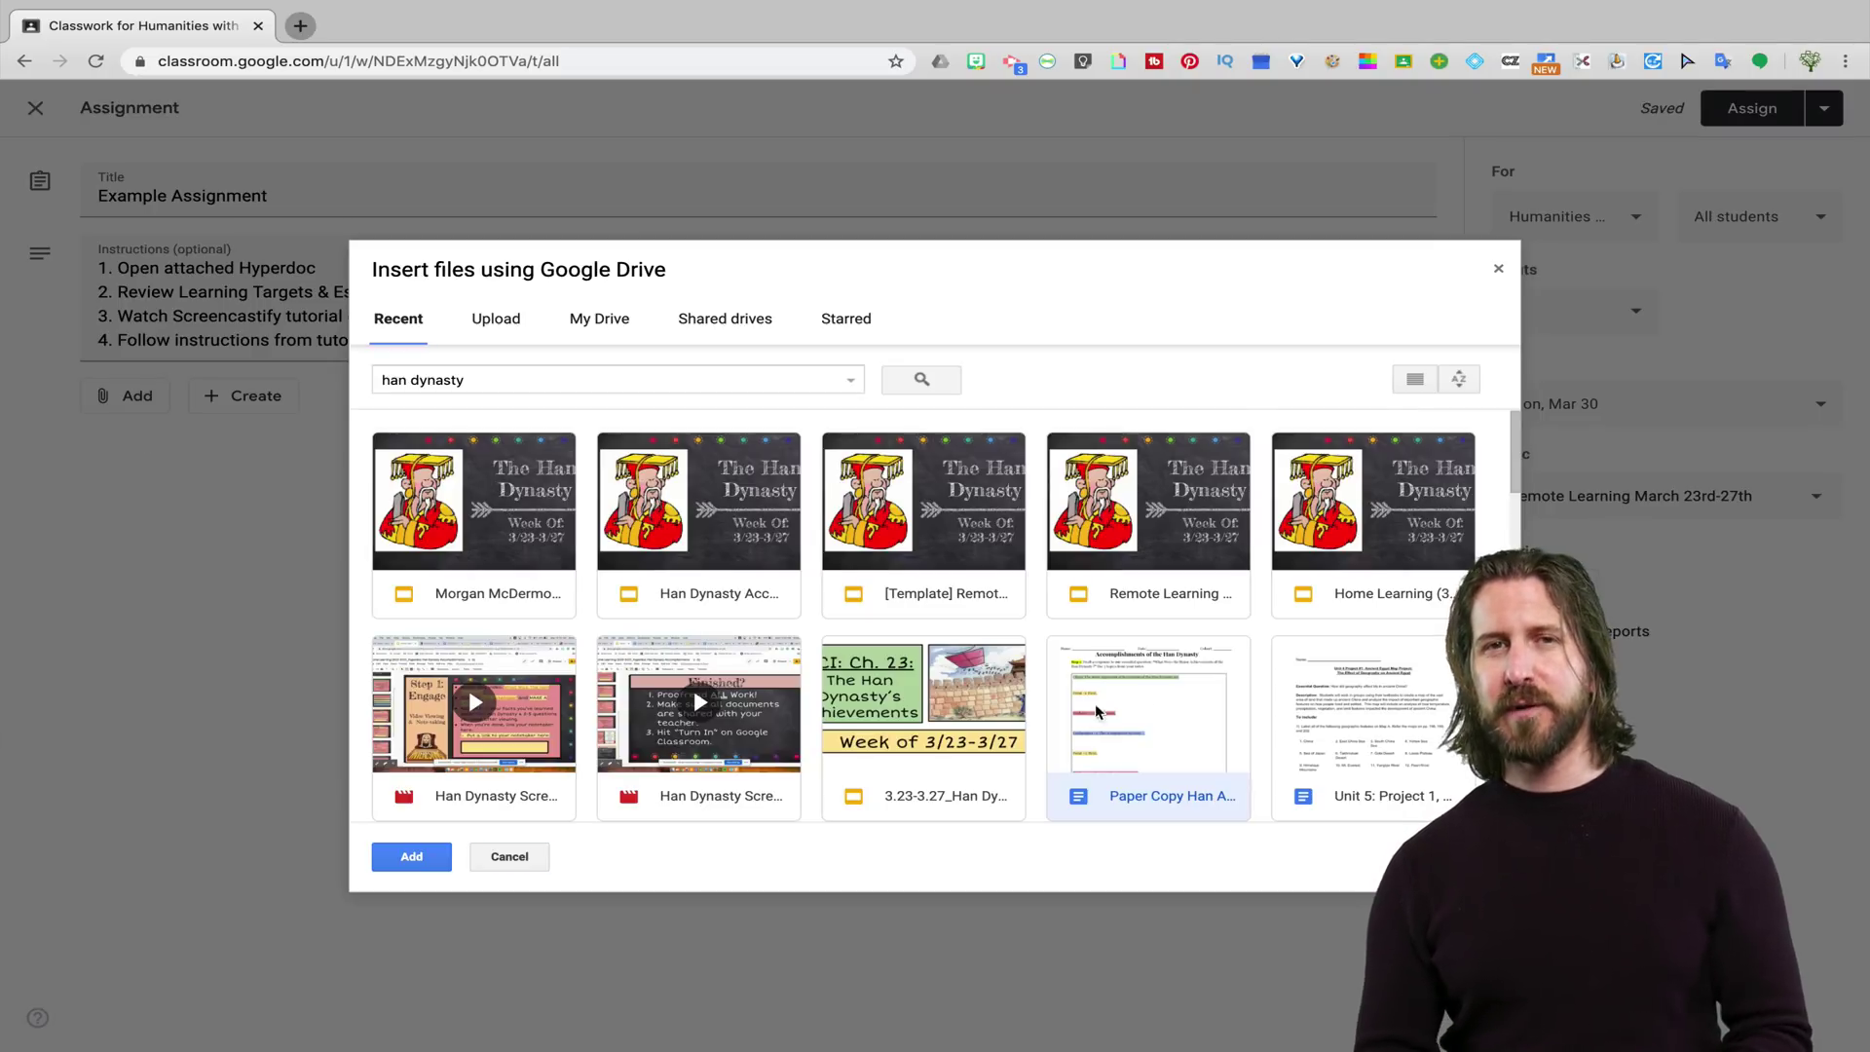
Attach the Paper Copy Han Accomplishments doc as a copy for each student
{"action": "left_click", "coordinate": [411, 856]}
{"action": "left_click", "coordinate": [1344, 476]}
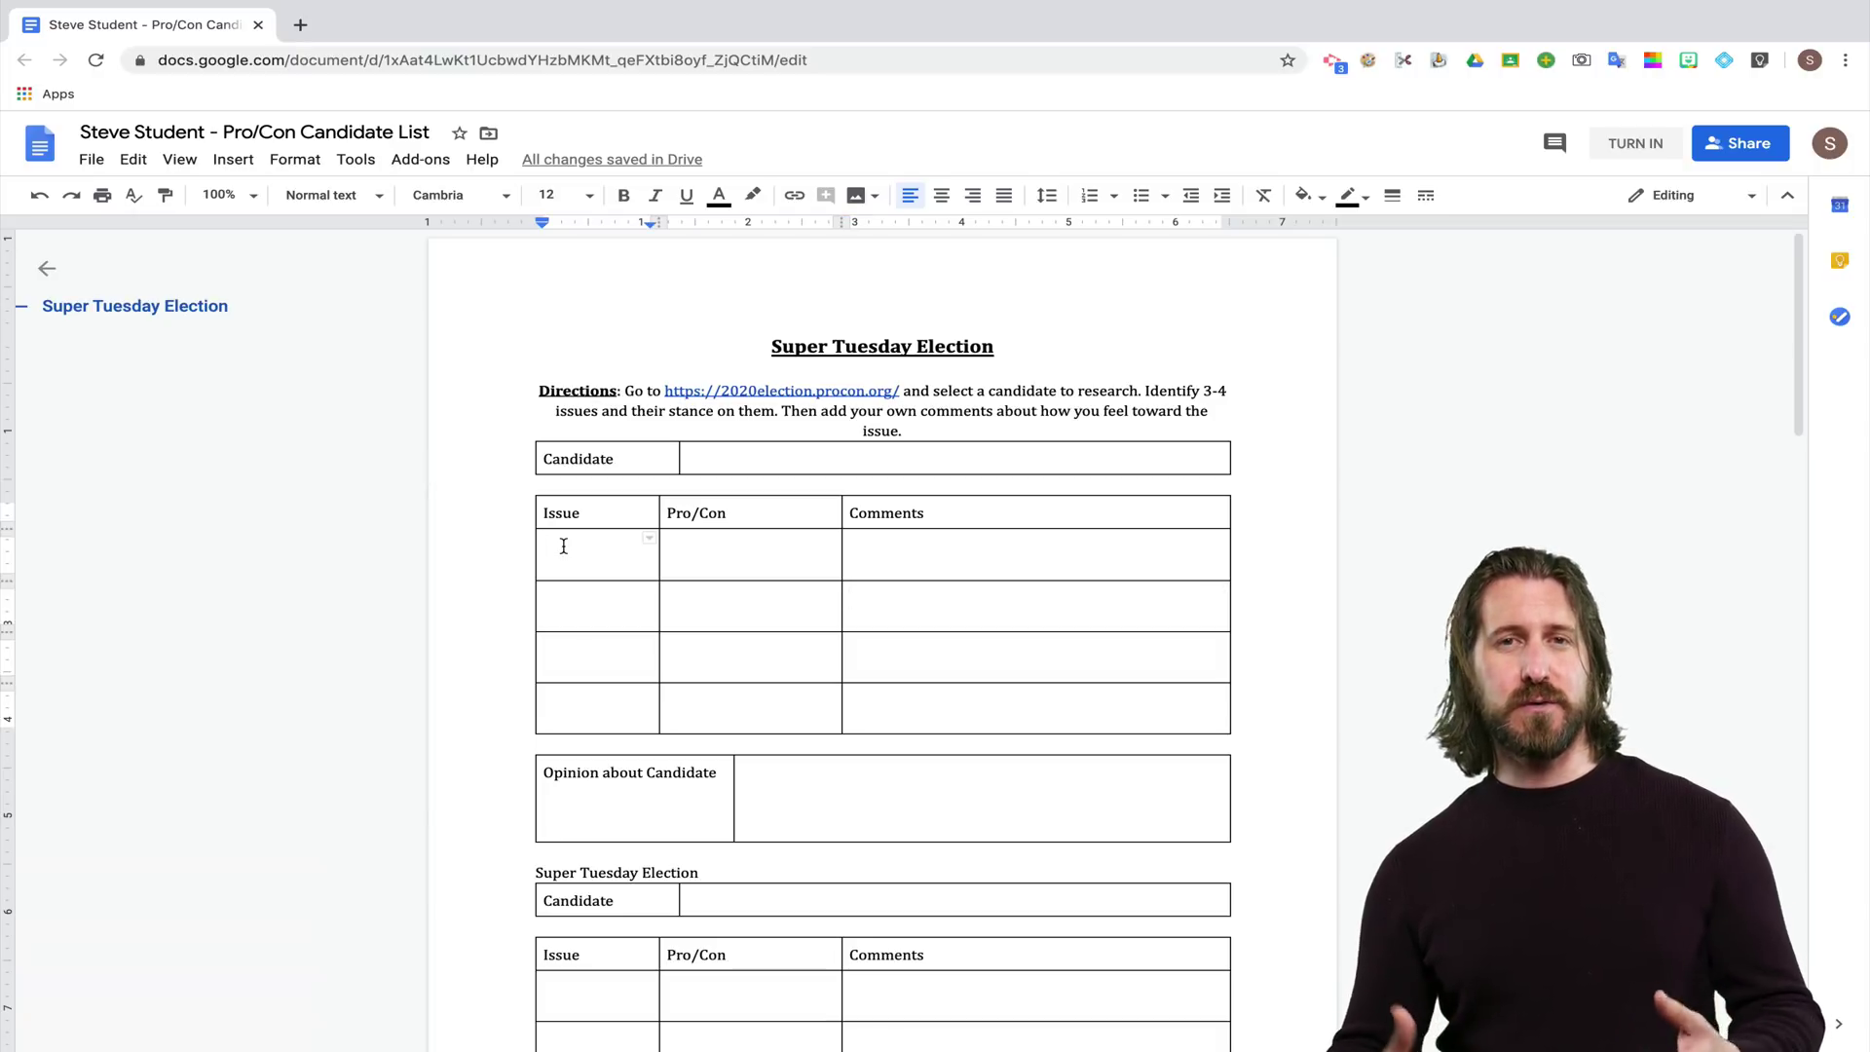
{"action": "type", "text": "Ha"}
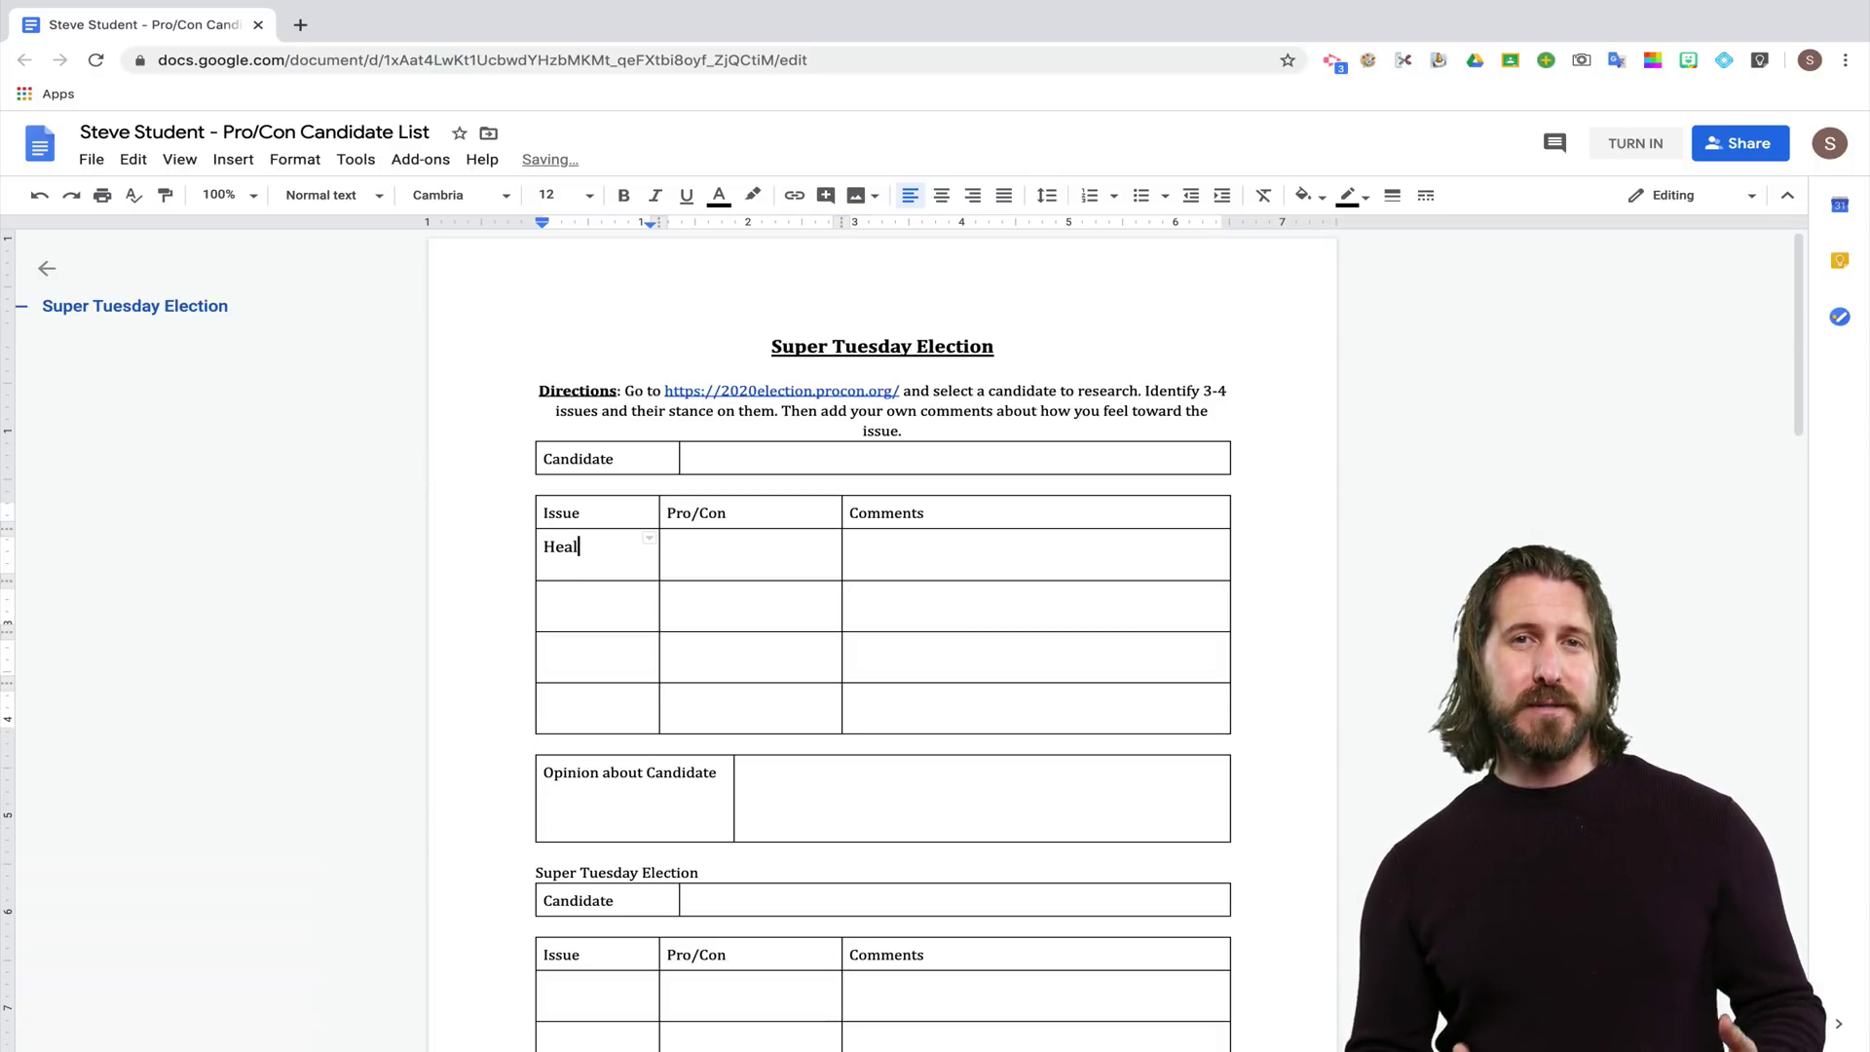
{"action": "left_click", "coordinate": [146, 397]}
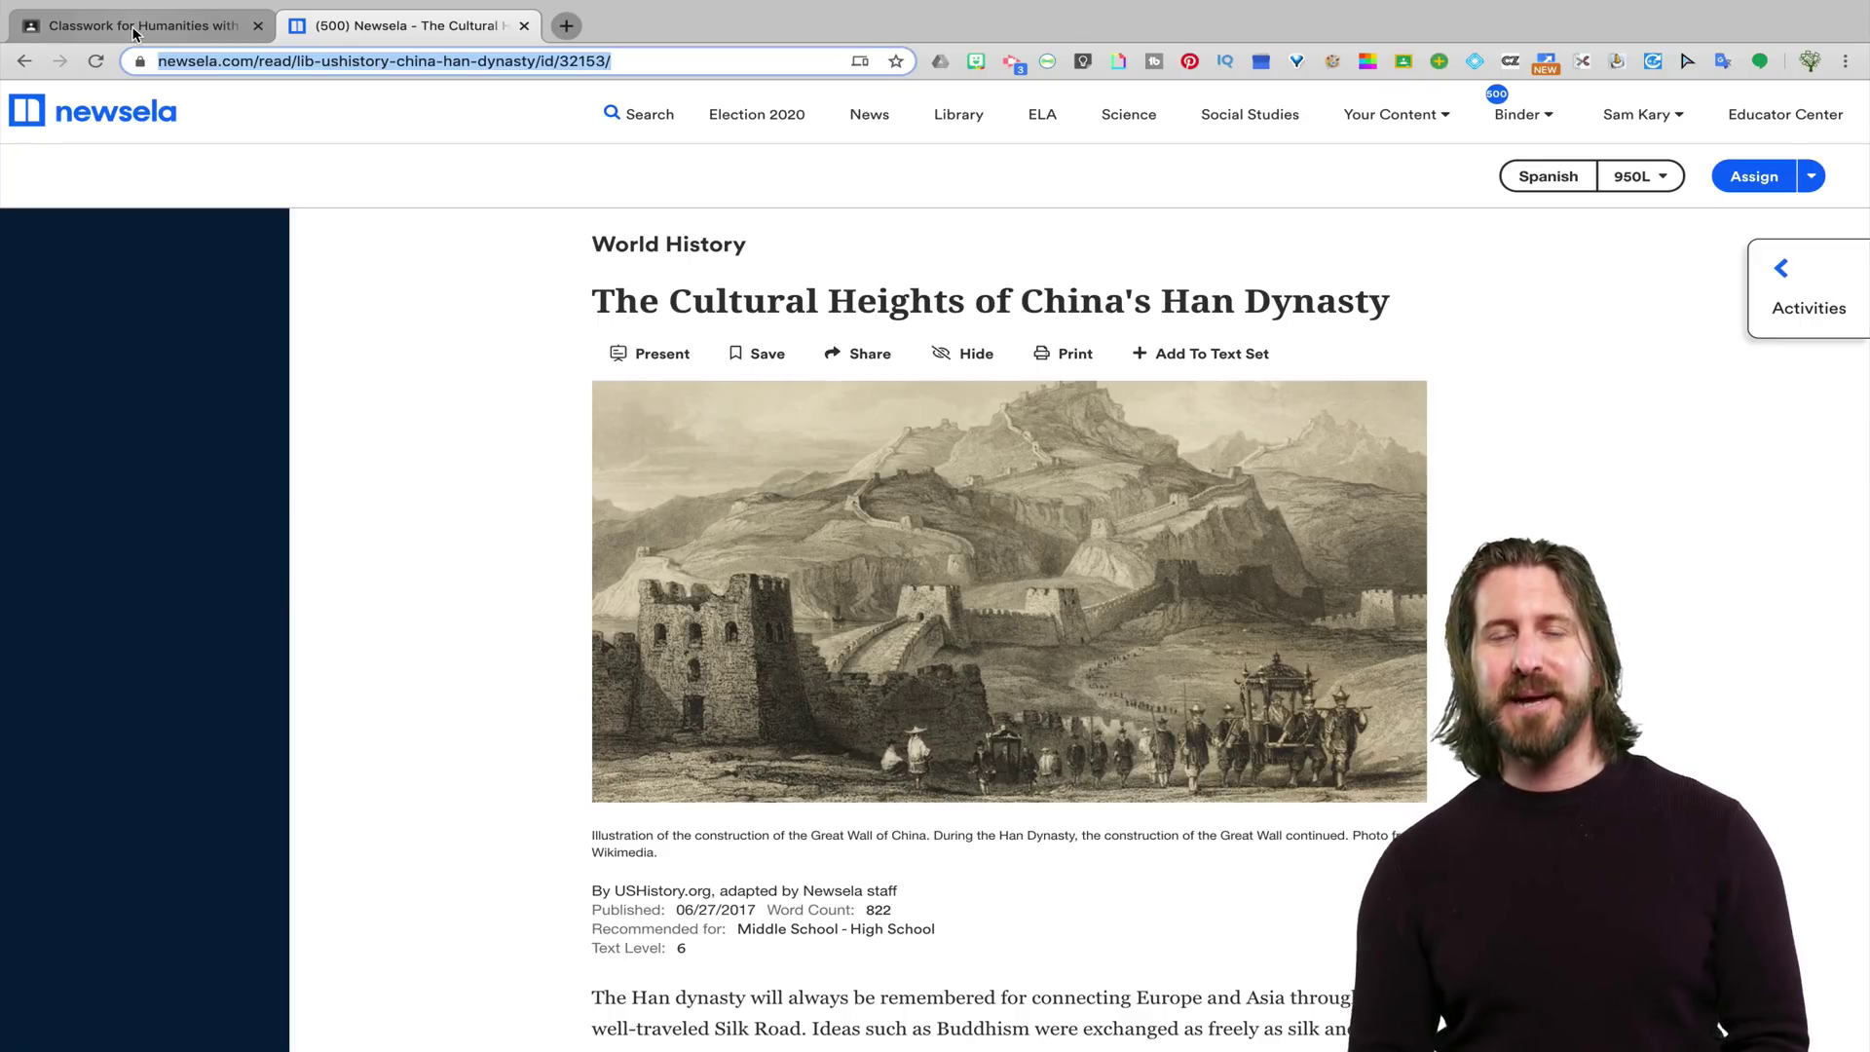
{"action": "left_click", "coordinate": [134, 26]}
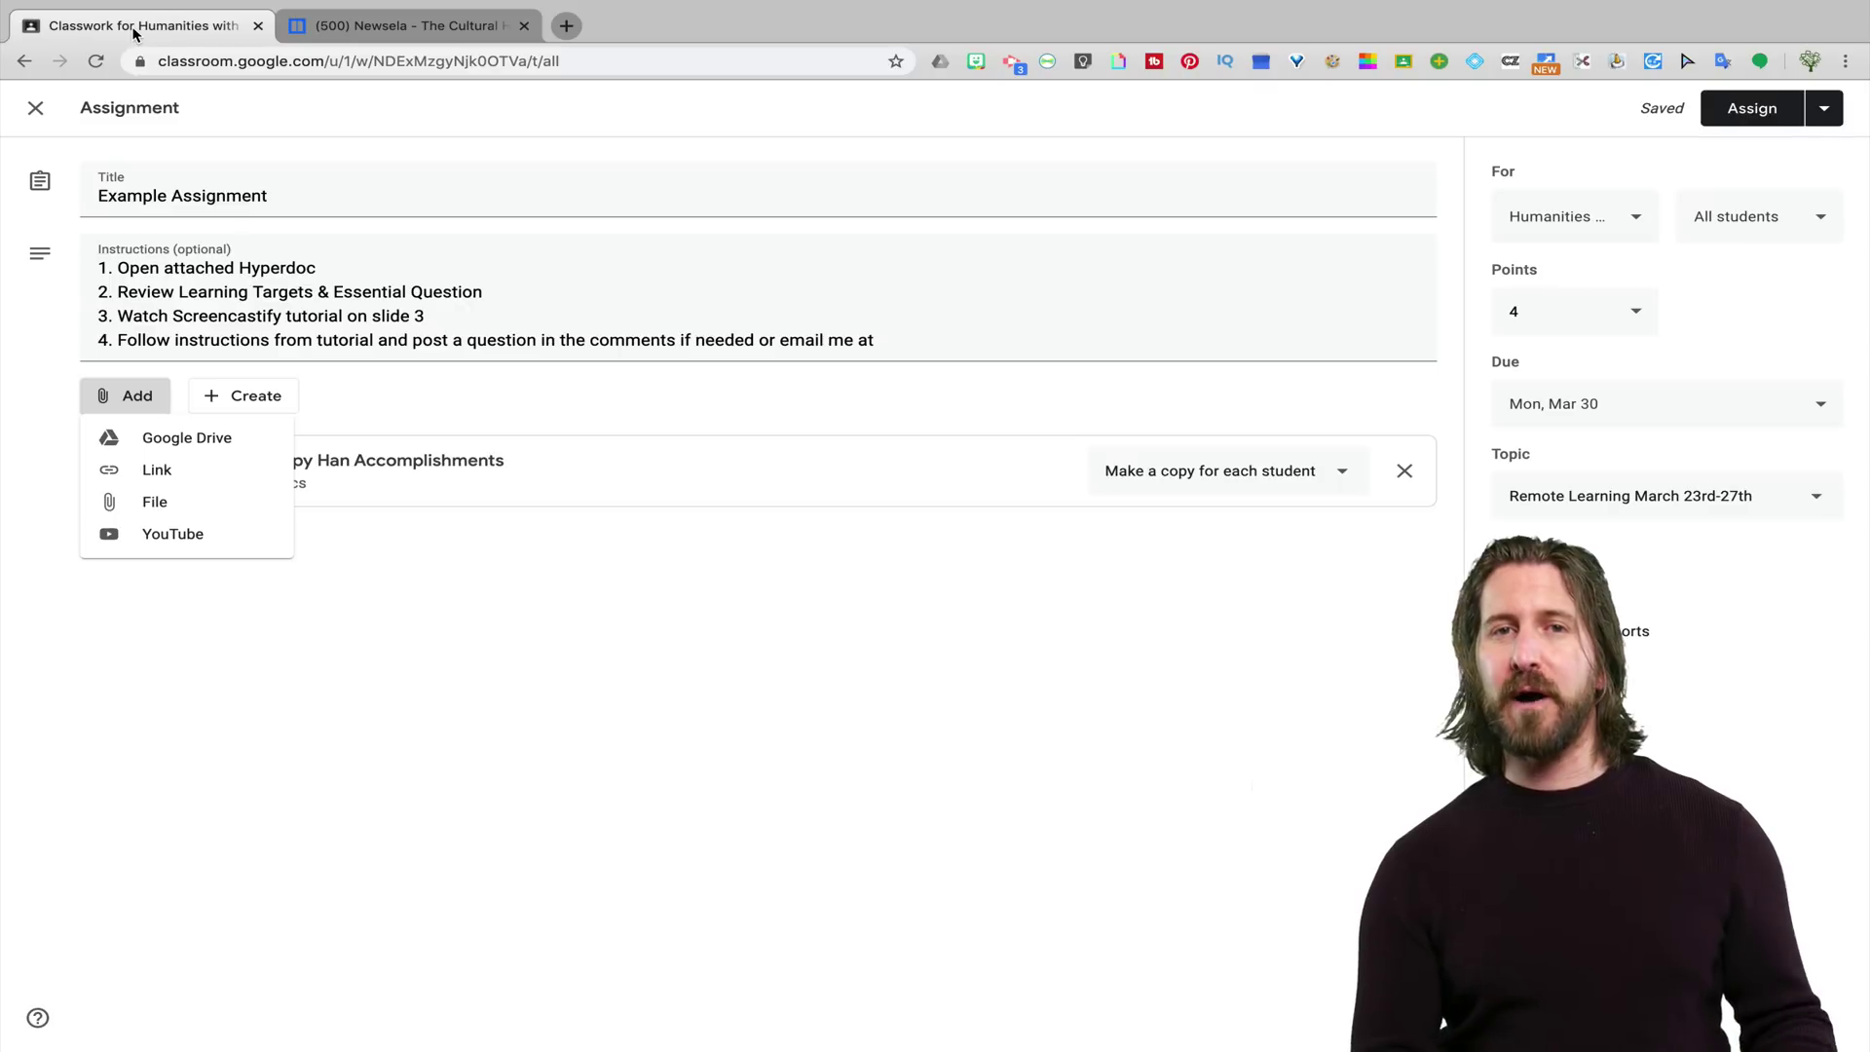
Attach the Newsela article link and browse the computer for a file to upload
{"action": "left_click", "coordinate": [183, 472]}
{"action": "key", "text": "ctrl+v"}
{"action": "left_click", "coordinate": [1023, 634]}
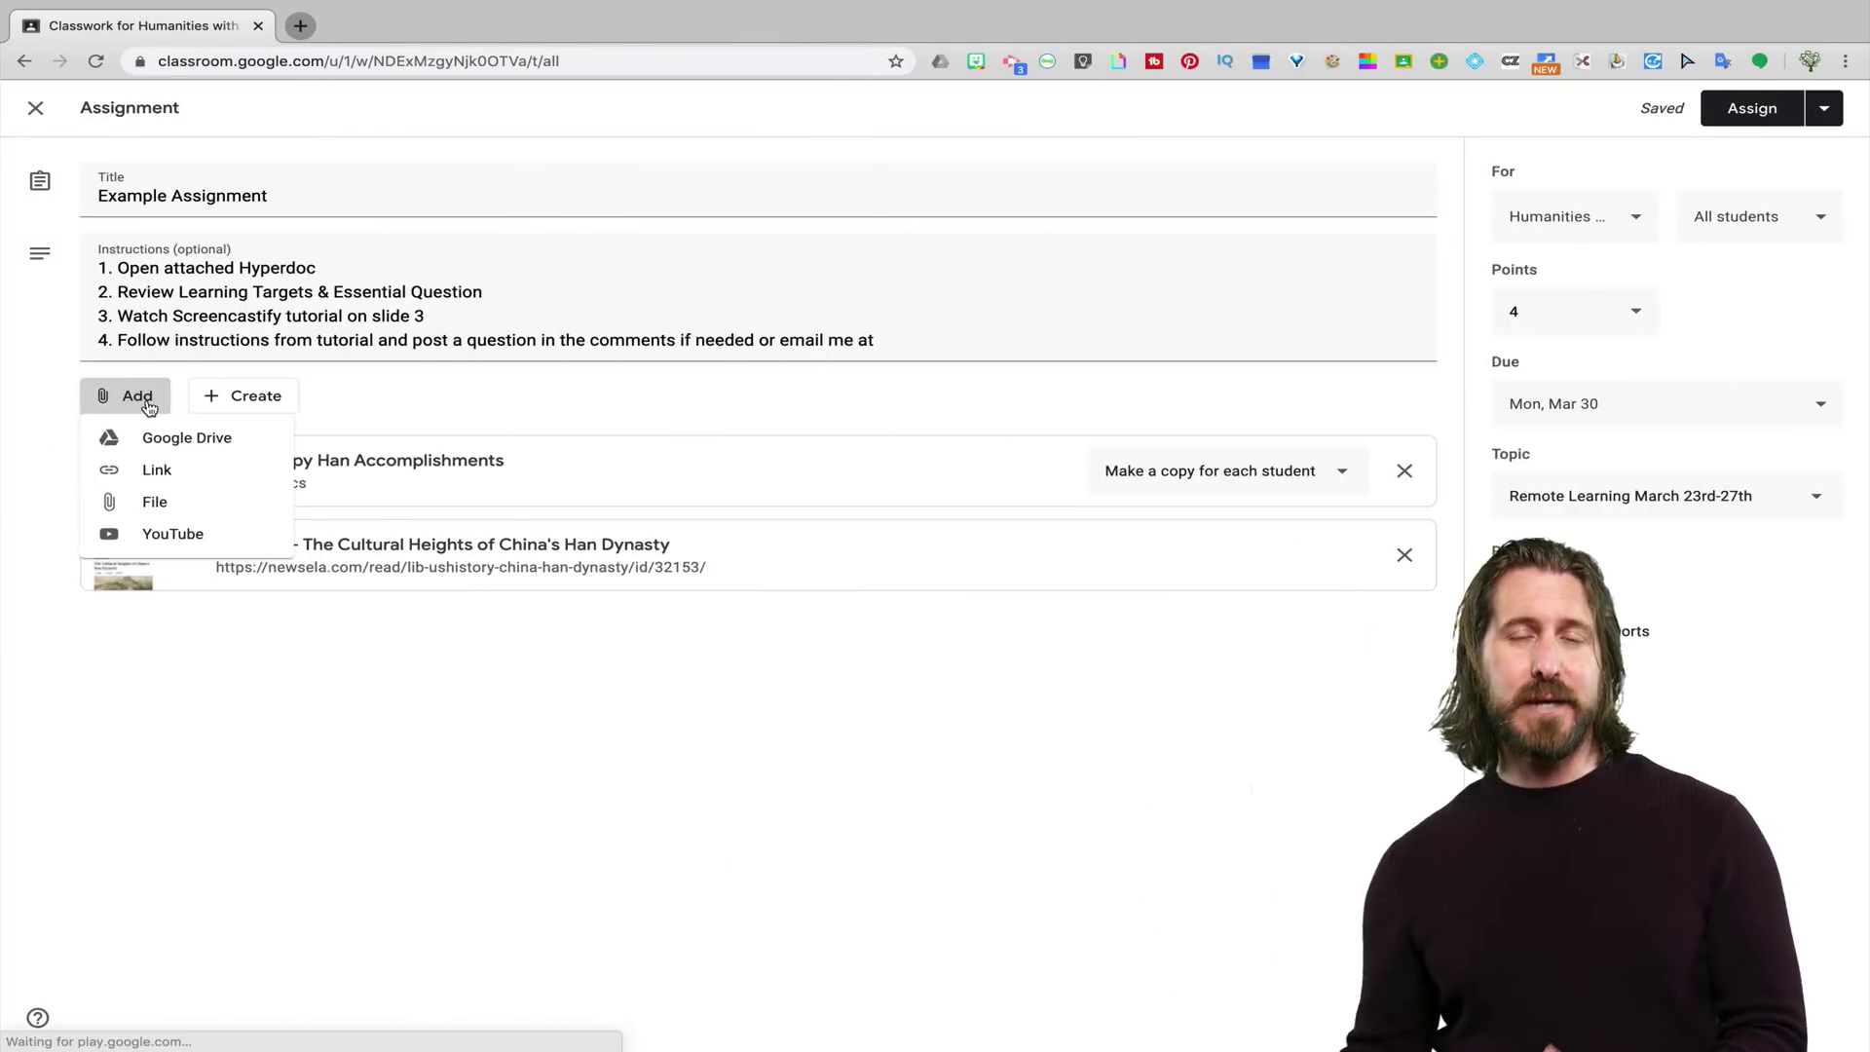
{"action": "left_click", "coordinate": [167, 502]}
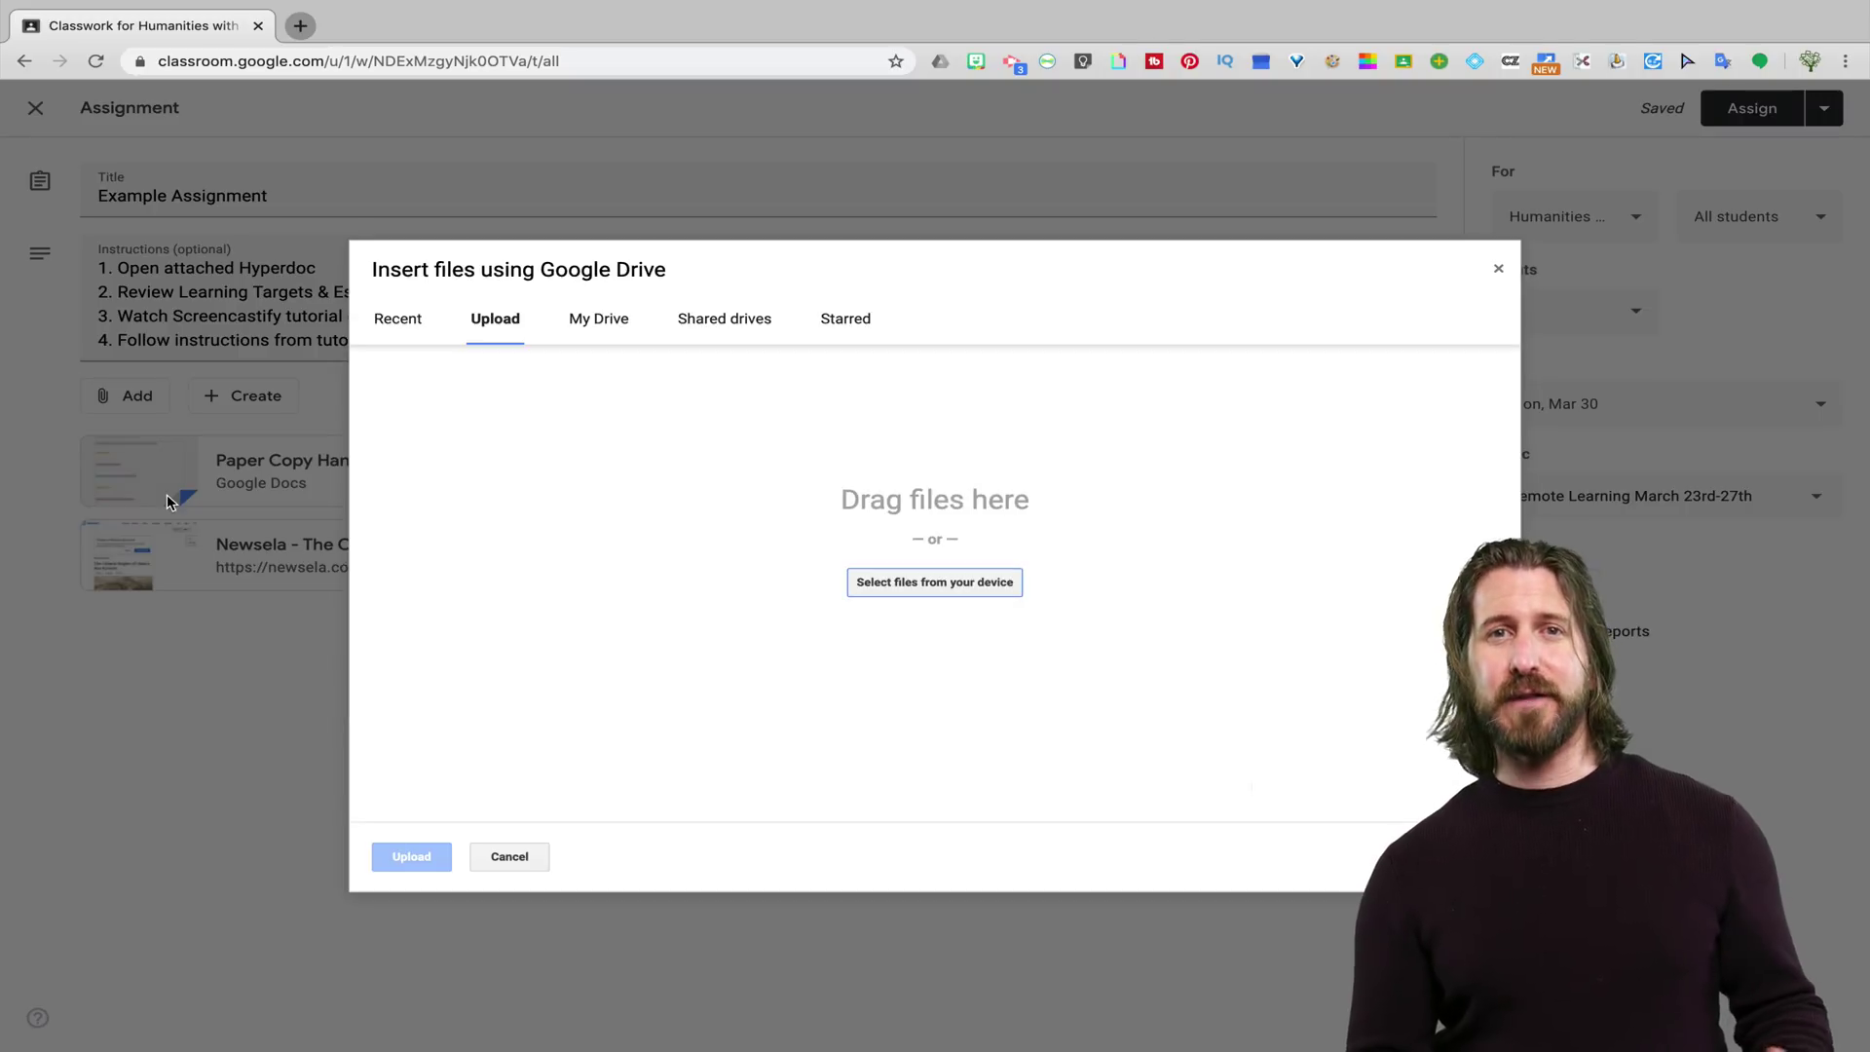
{"action": "left_click", "coordinate": [612, 557]}
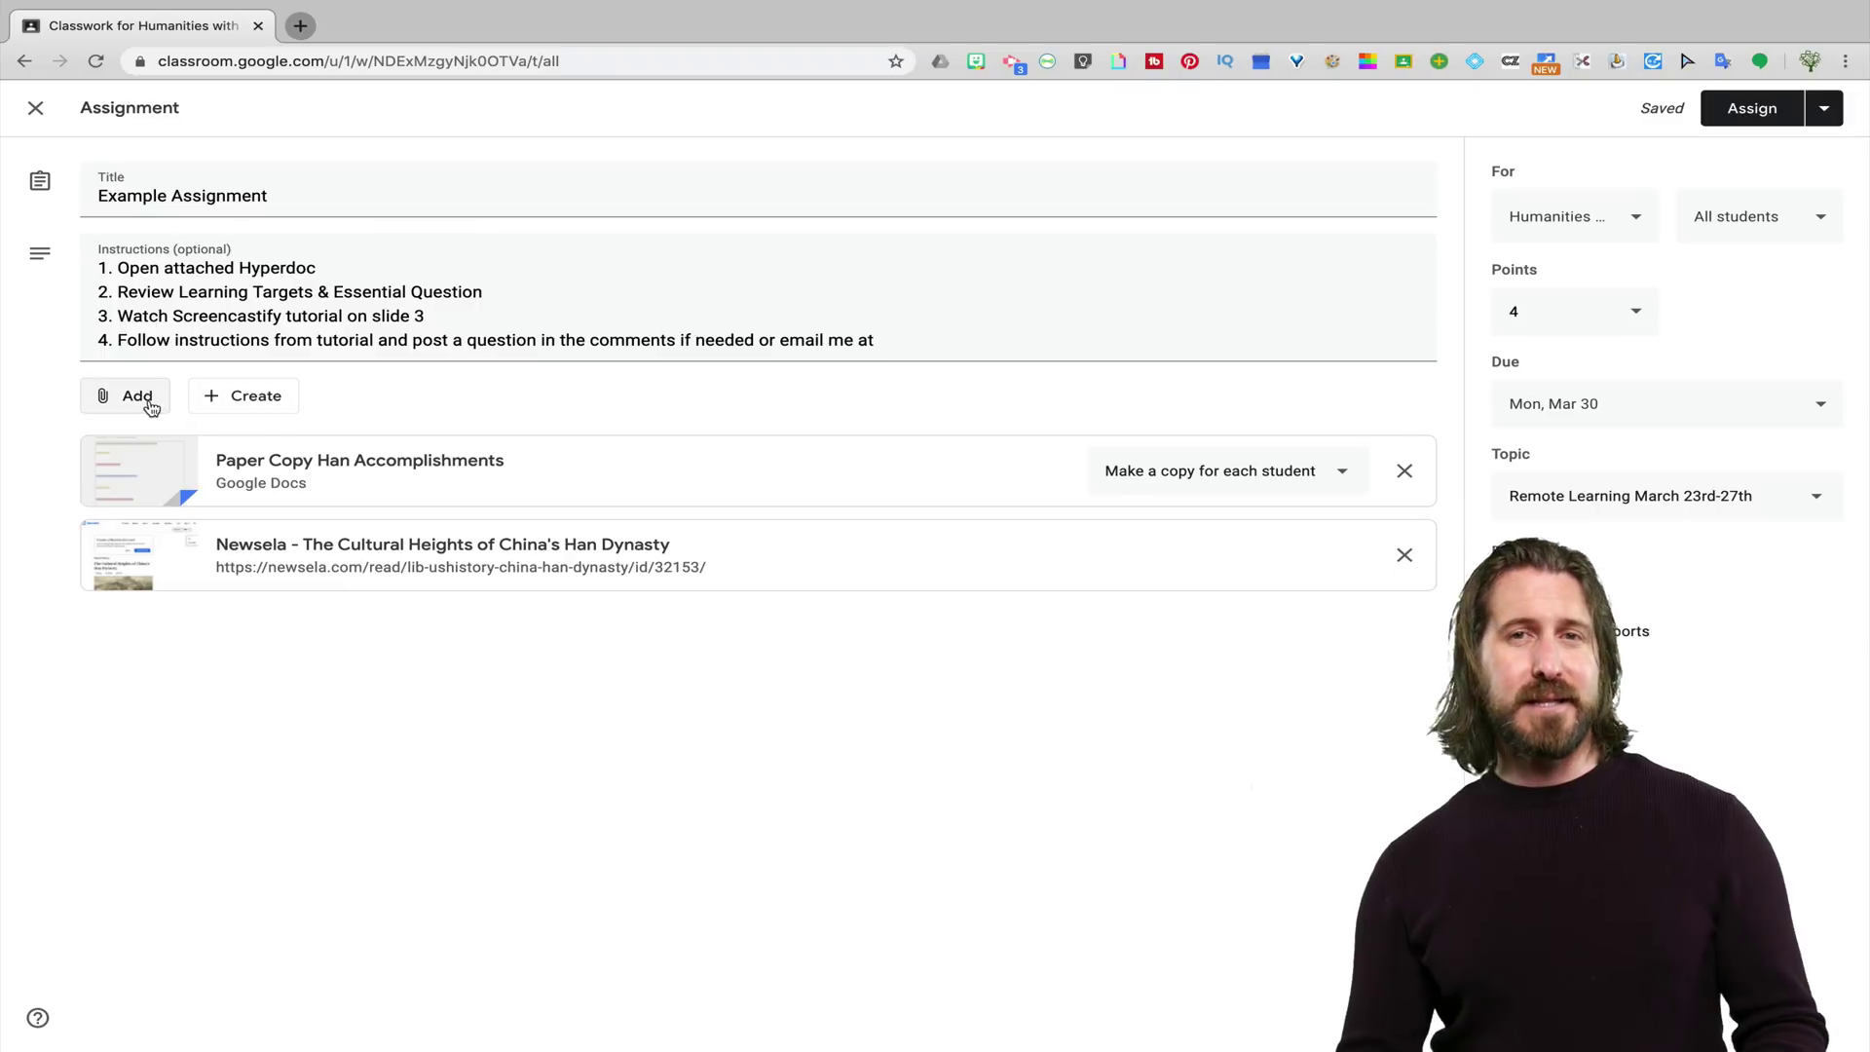
Attach the first YouTube result for 'han dynasty' to the assignment
{"action": "left_click", "coordinate": [144, 399]}
{"action": "left_click", "coordinate": [190, 531]}
{"action": "type", "text": "han dynasty"}
{"action": "key", "text": "Return"}
{"action": "left_click", "coordinate": [758, 441]}
{"action": "left_click", "coordinate": [413, 860]}
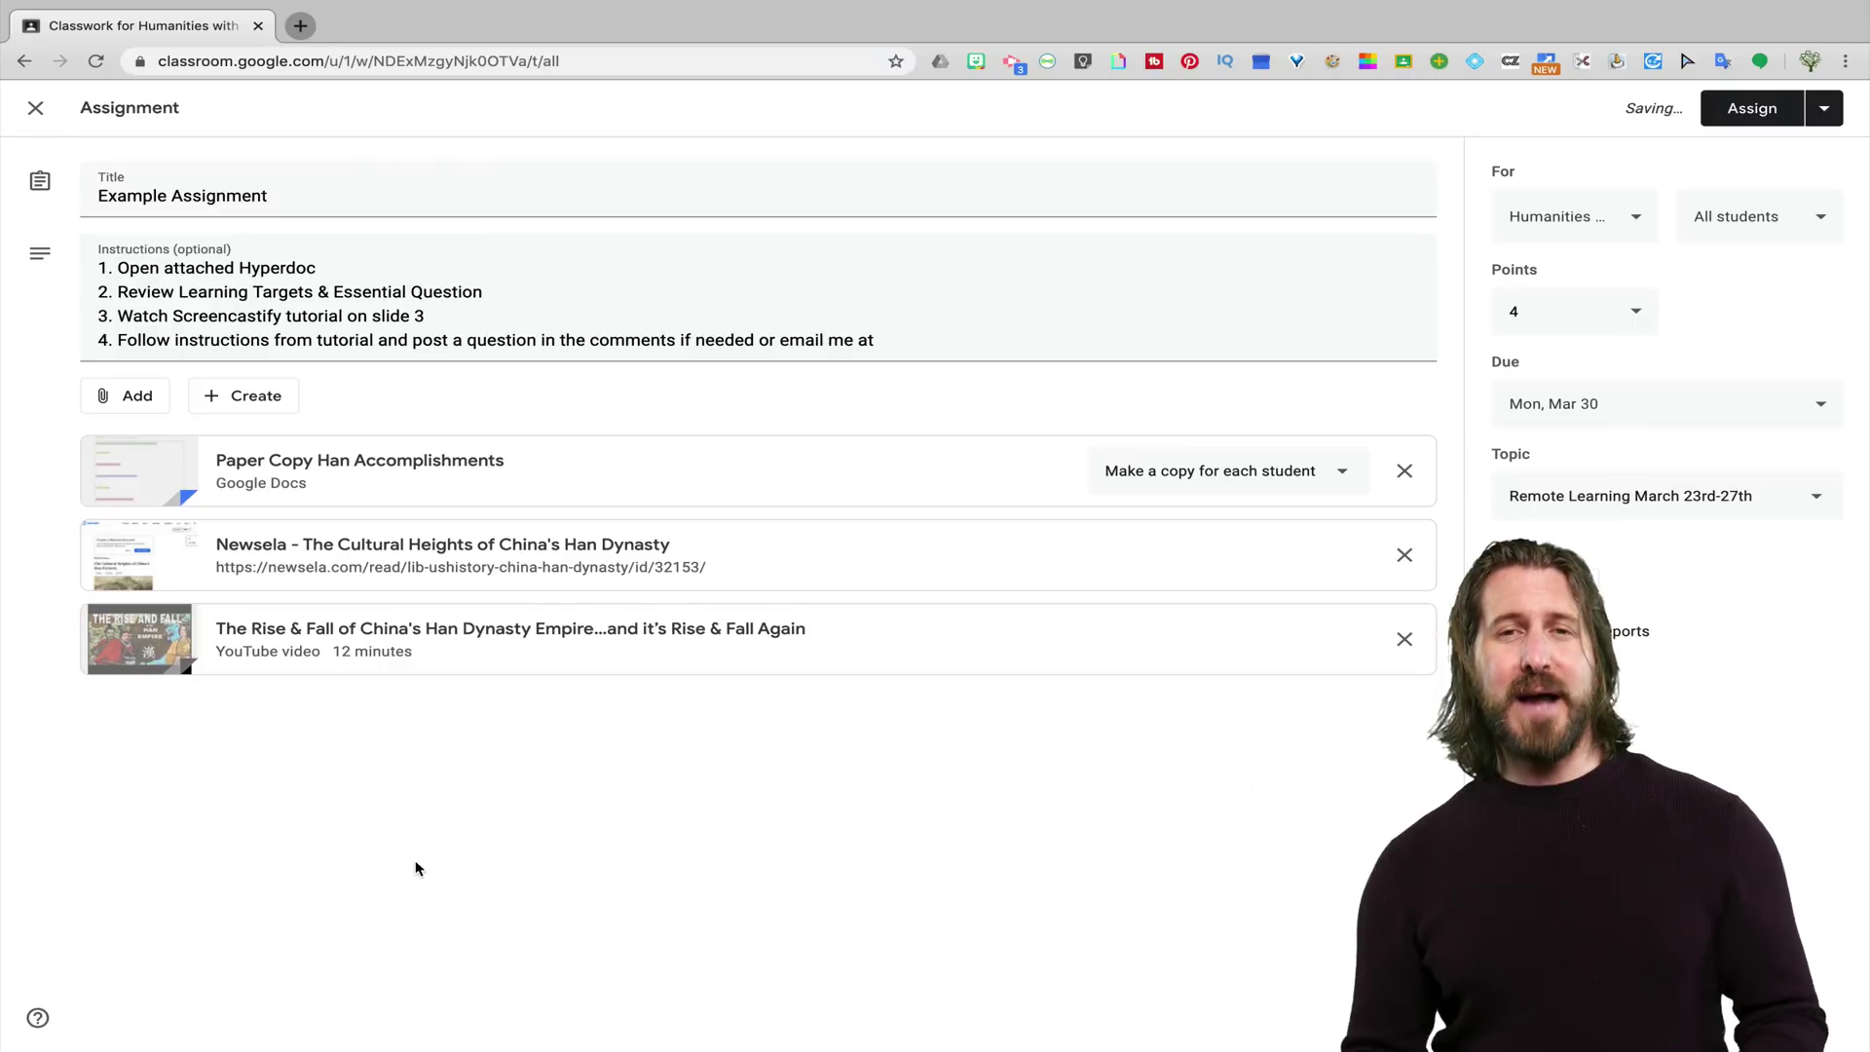
{"action": "left_click", "coordinate": [275, 400]}
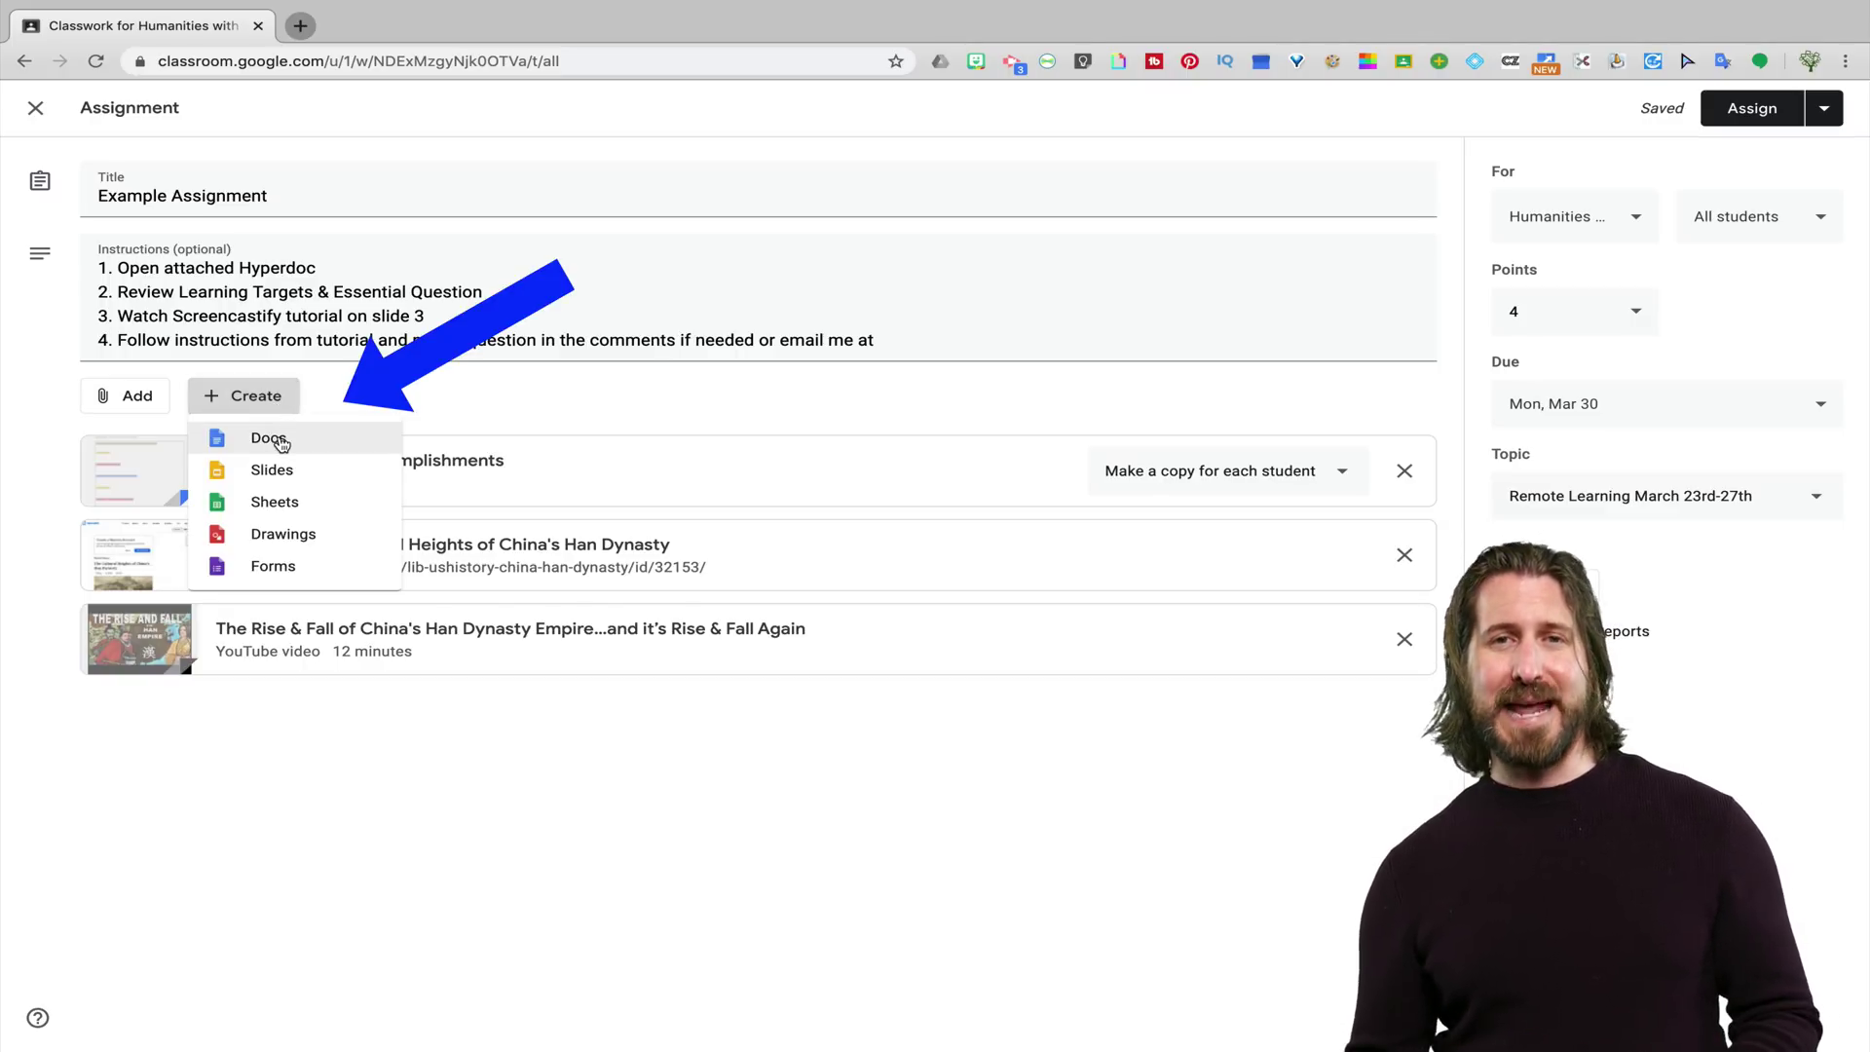
Create an attached Doc named Han Dynasty Notetaker with a 2x2 table, adding the heading 'Why'
{"action": "left_click", "coordinate": [352, 452]}
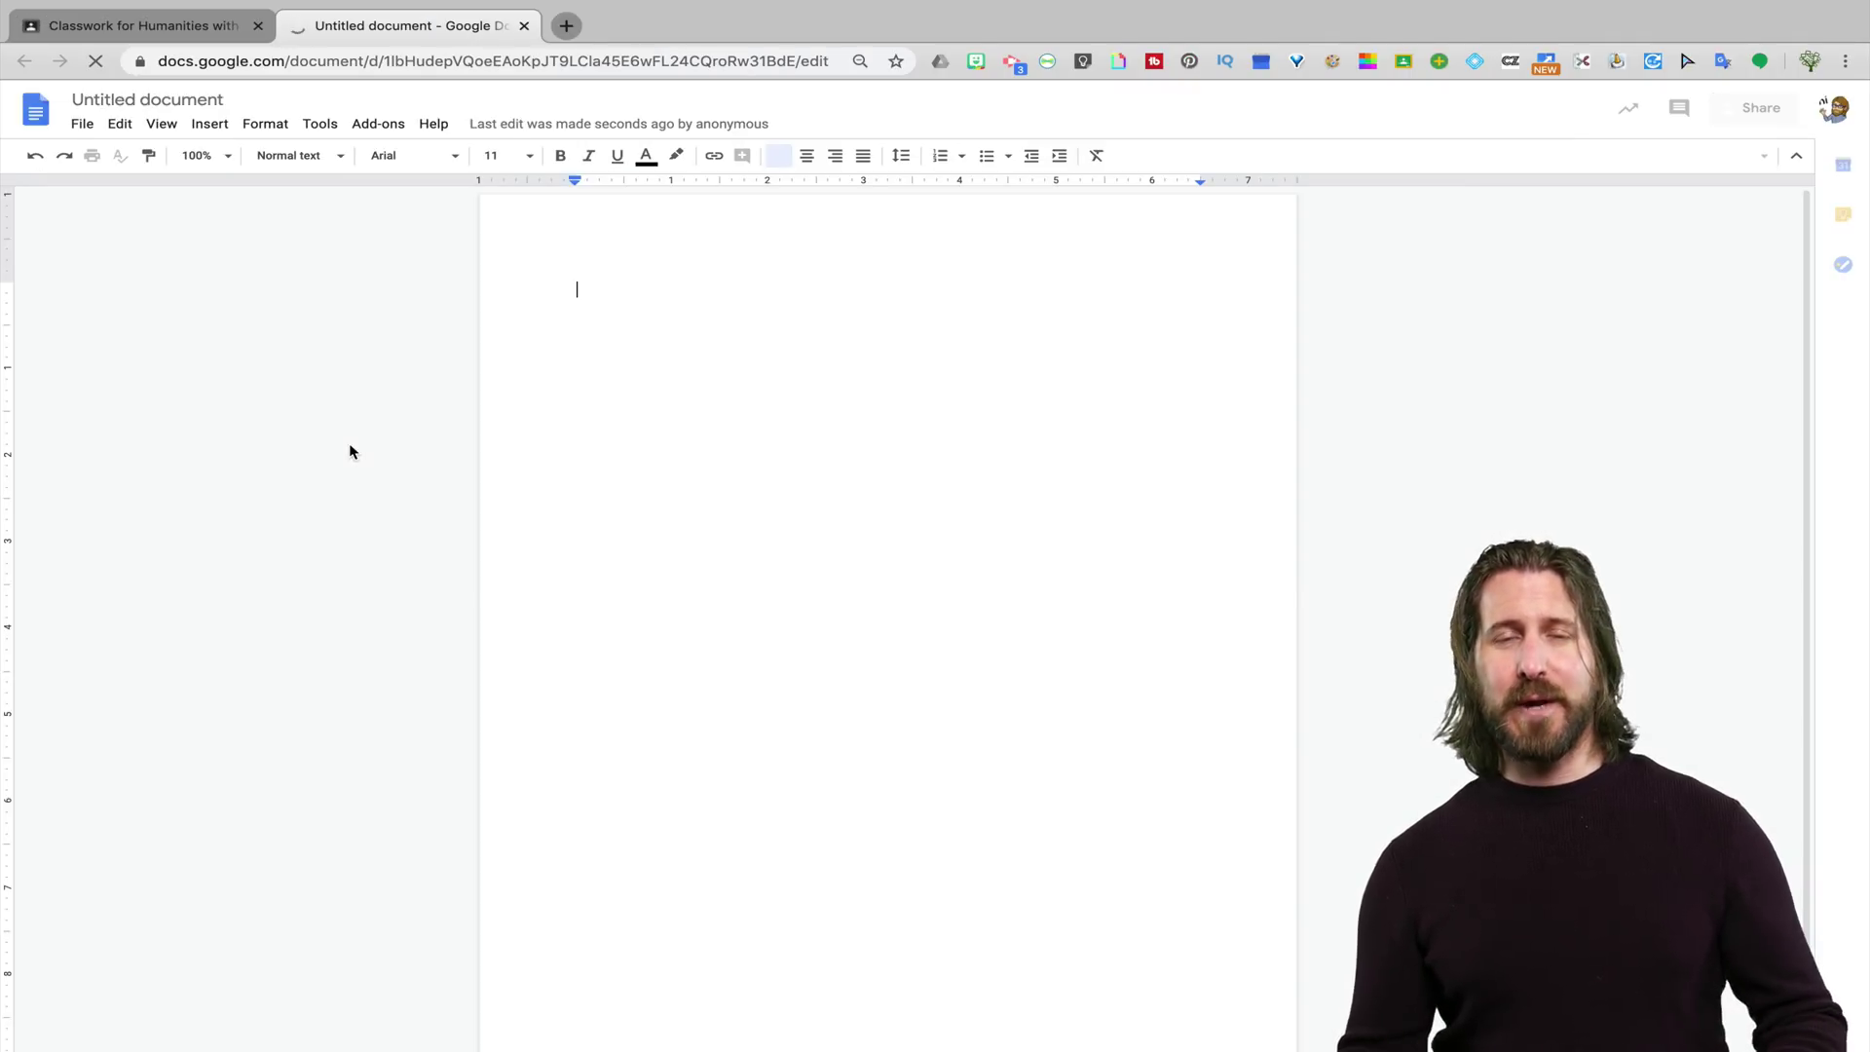
{"action": "left_click", "coordinate": [117, 99]}
{"action": "type", "text": "Han Dynasty Noteta"}
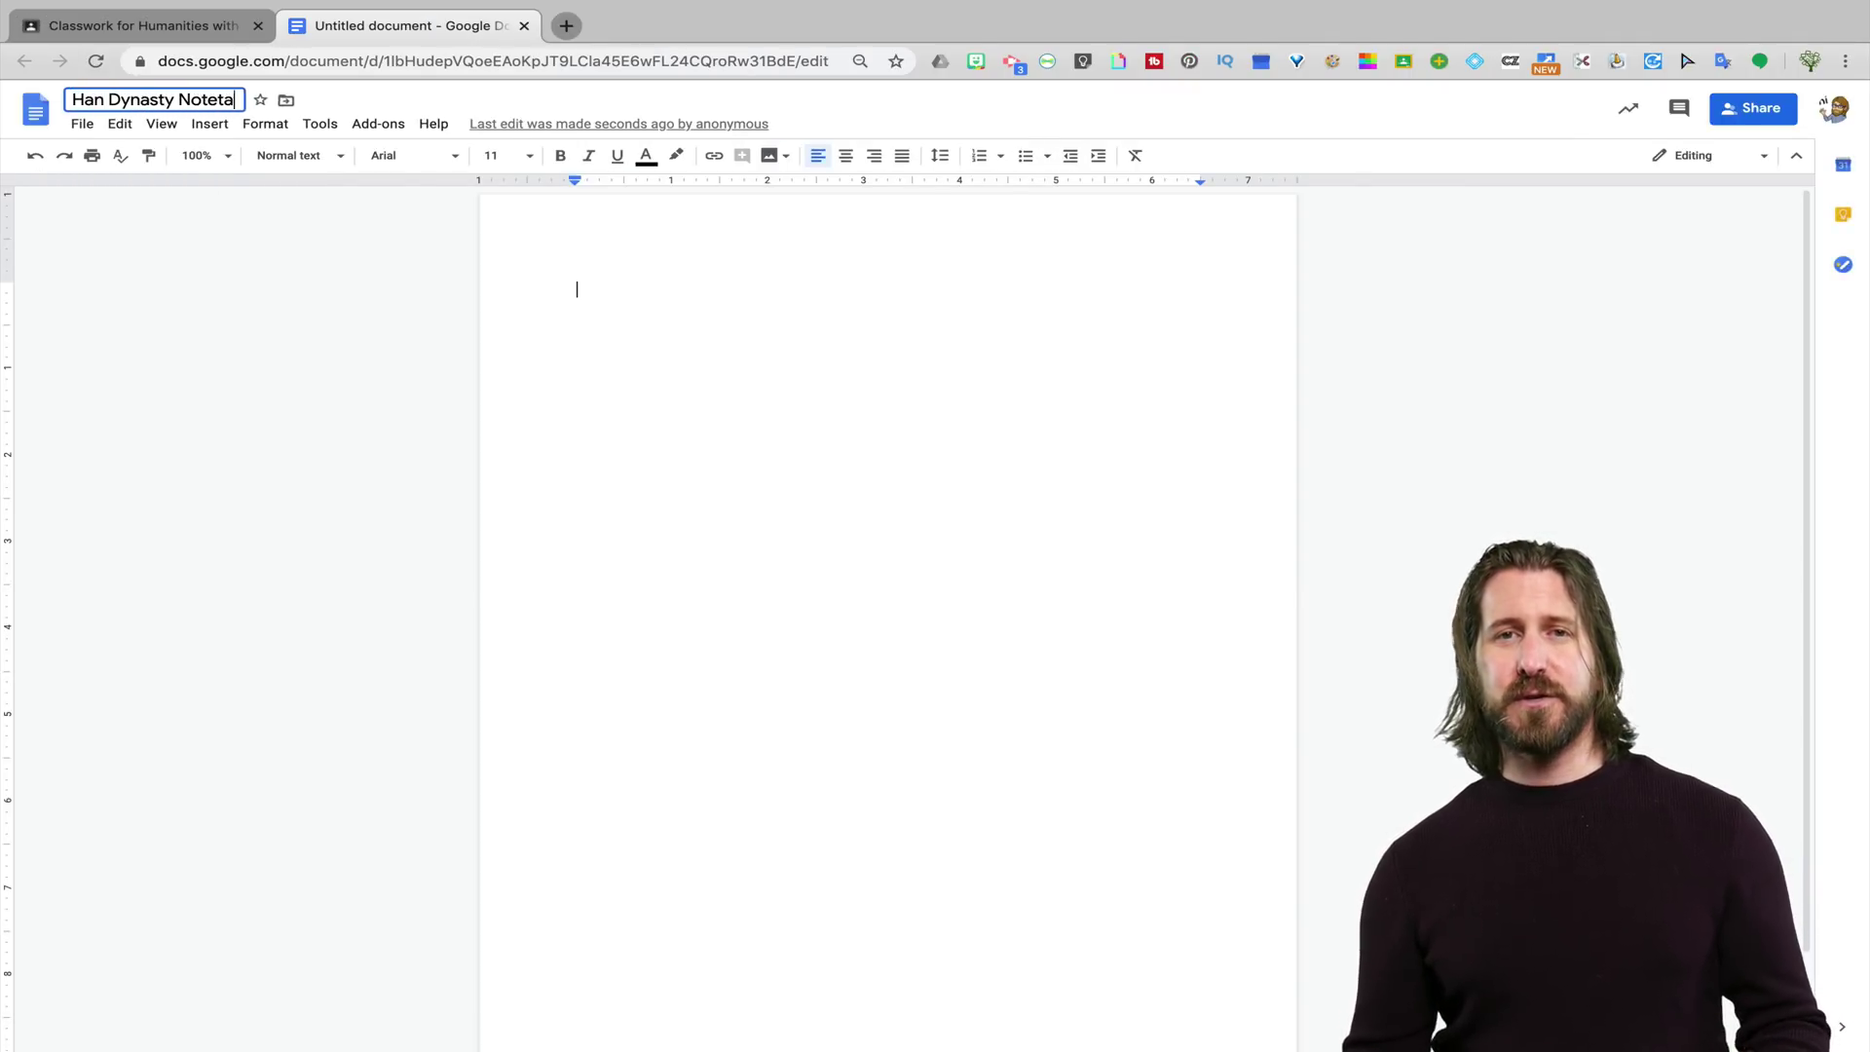
{"action": "type", "text": "ker"}
{"action": "left_click", "coordinate": [210, 122]}
{"action": "mouse_move", "coordinate": [313, 196]}
{"action": "left_click", "coordinate": [450, 207]}
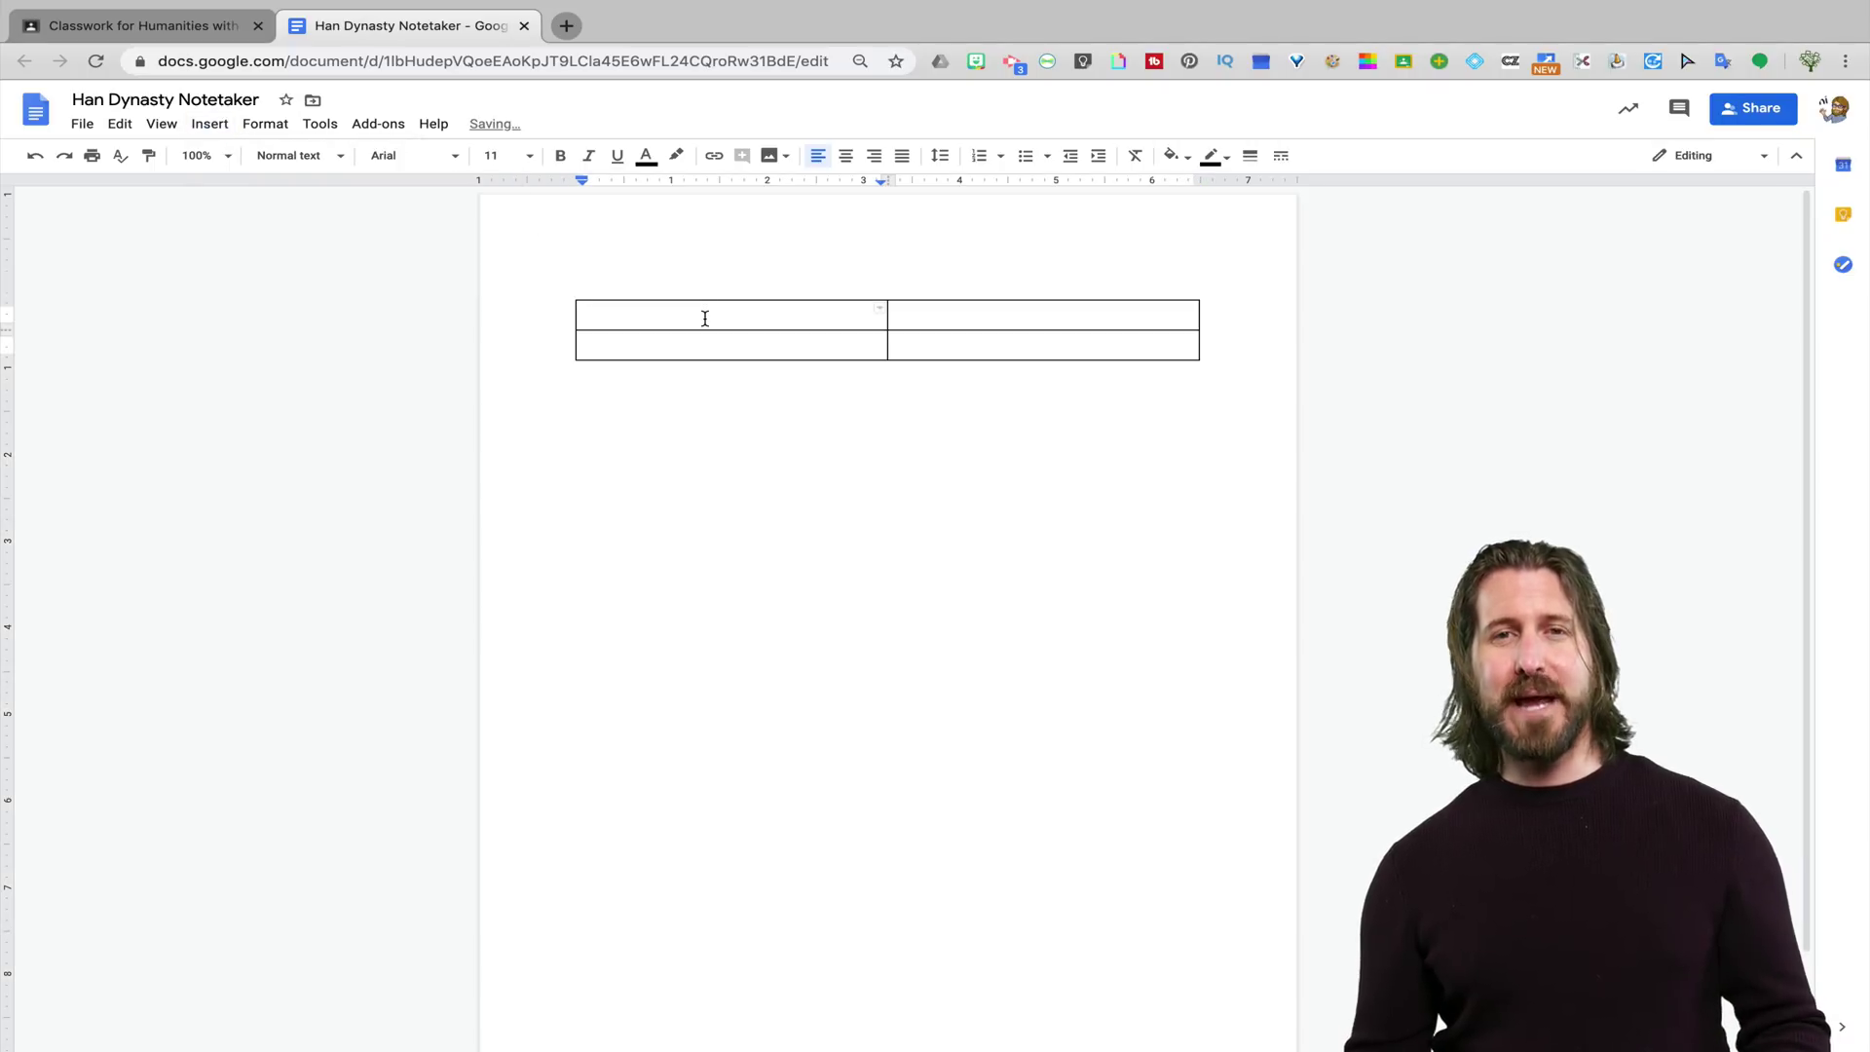
{"action": "key", "text": "Tab"}
{"action": "type", "text": "Why"}
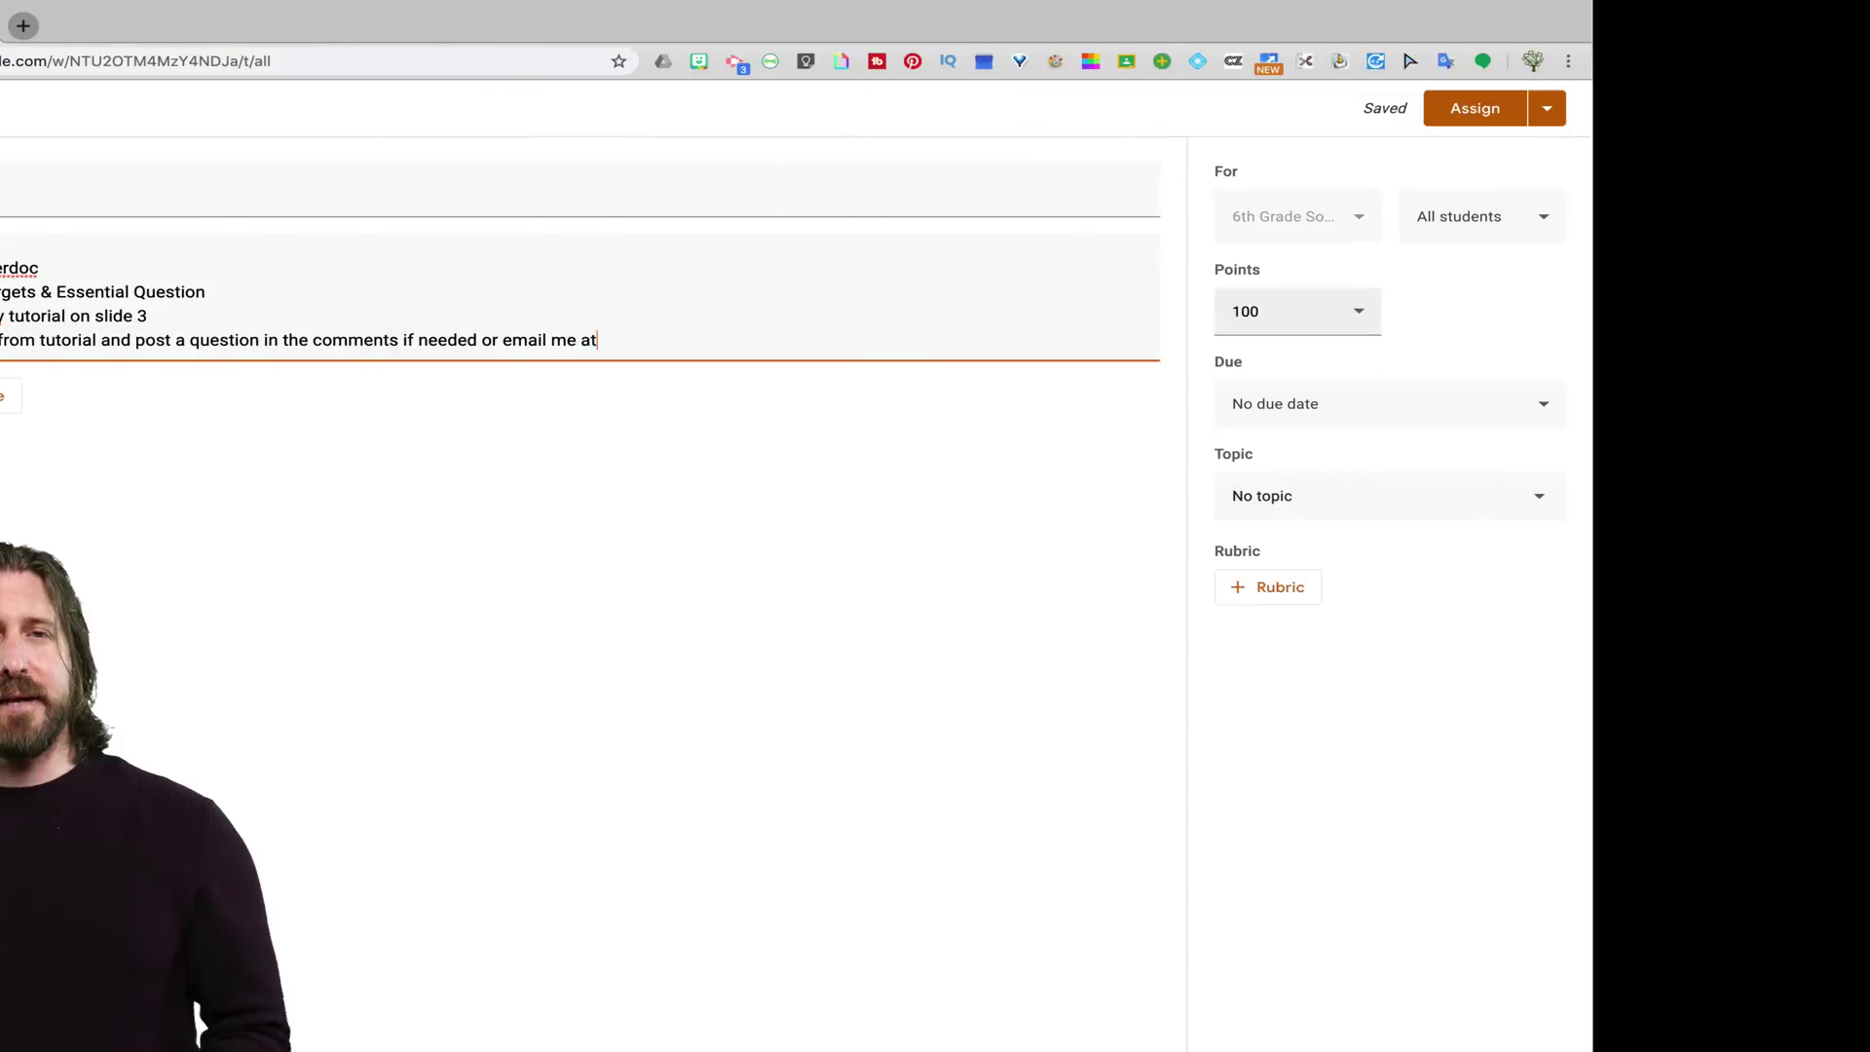
Give Example Assignment 4 points, due Mon, Mar 30, under Remote Teaching March 23-27
{"action": "key", "text": "ctrl+a"}
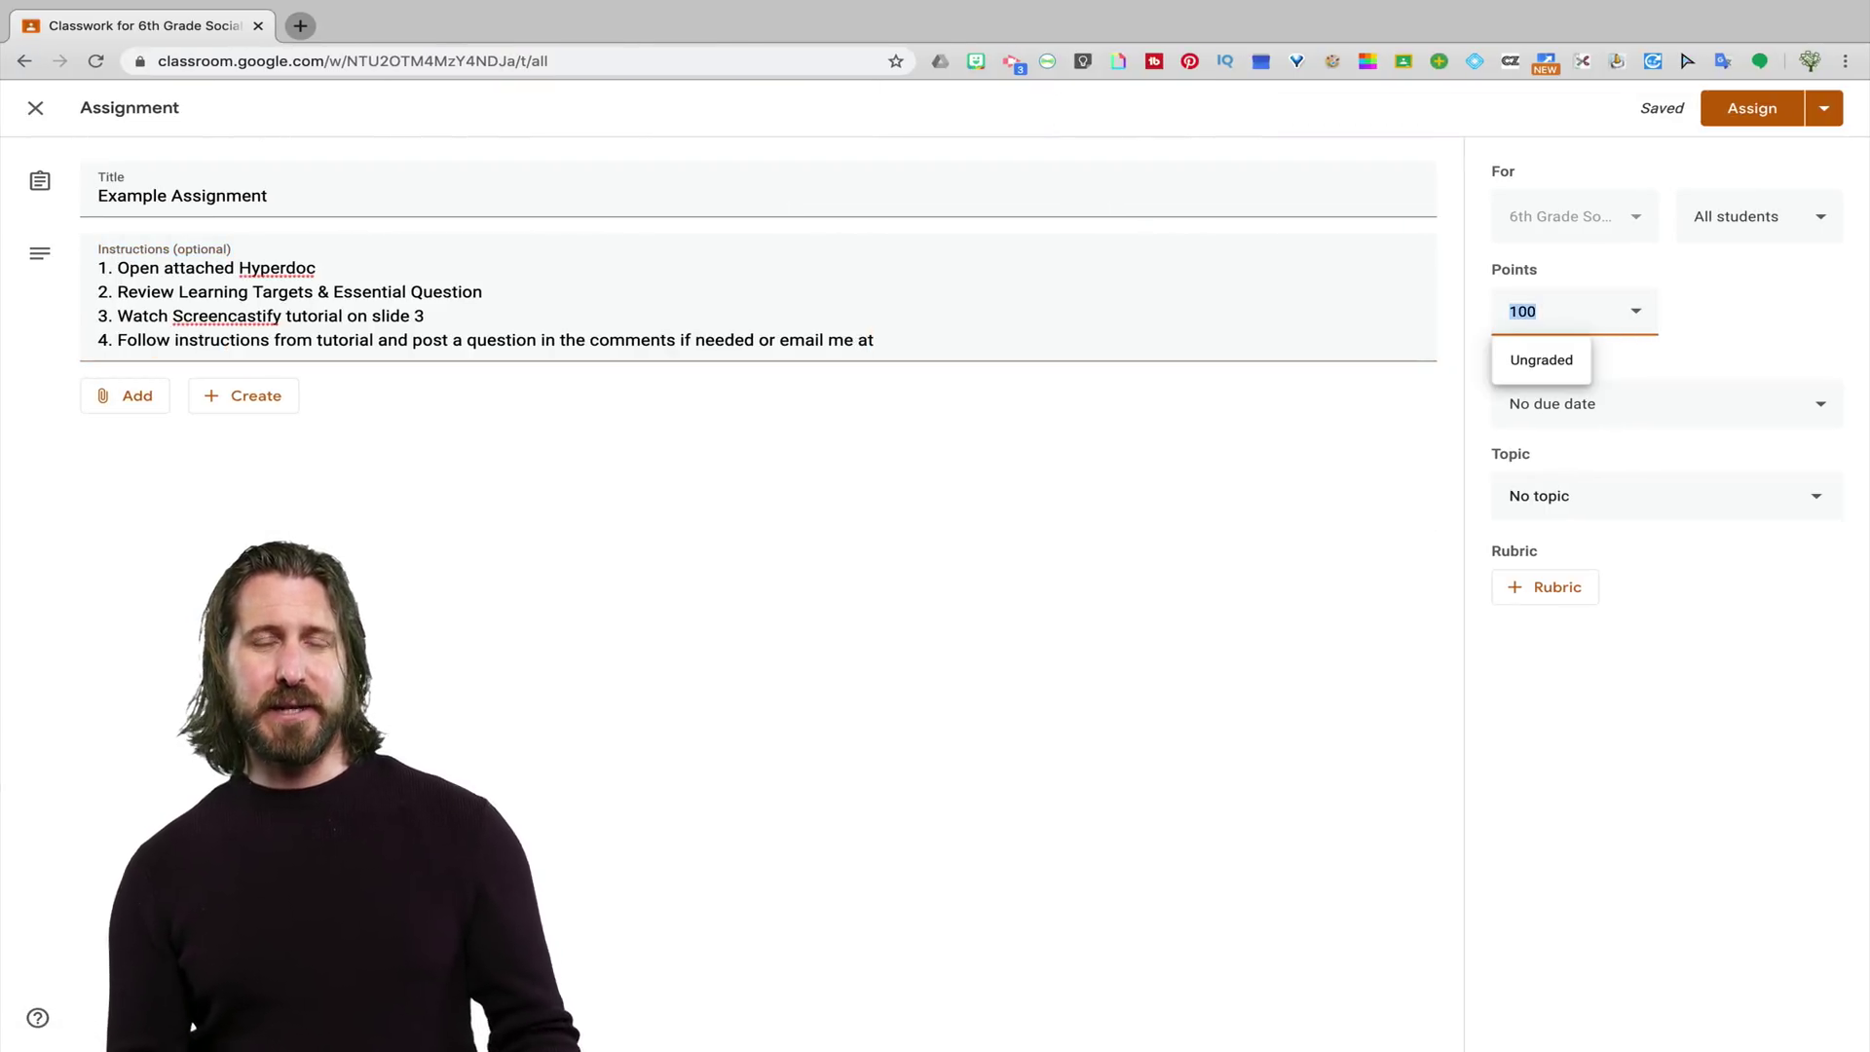
{"action": "type", "text": "4"}
{"action": "key", "text": "Tab"}
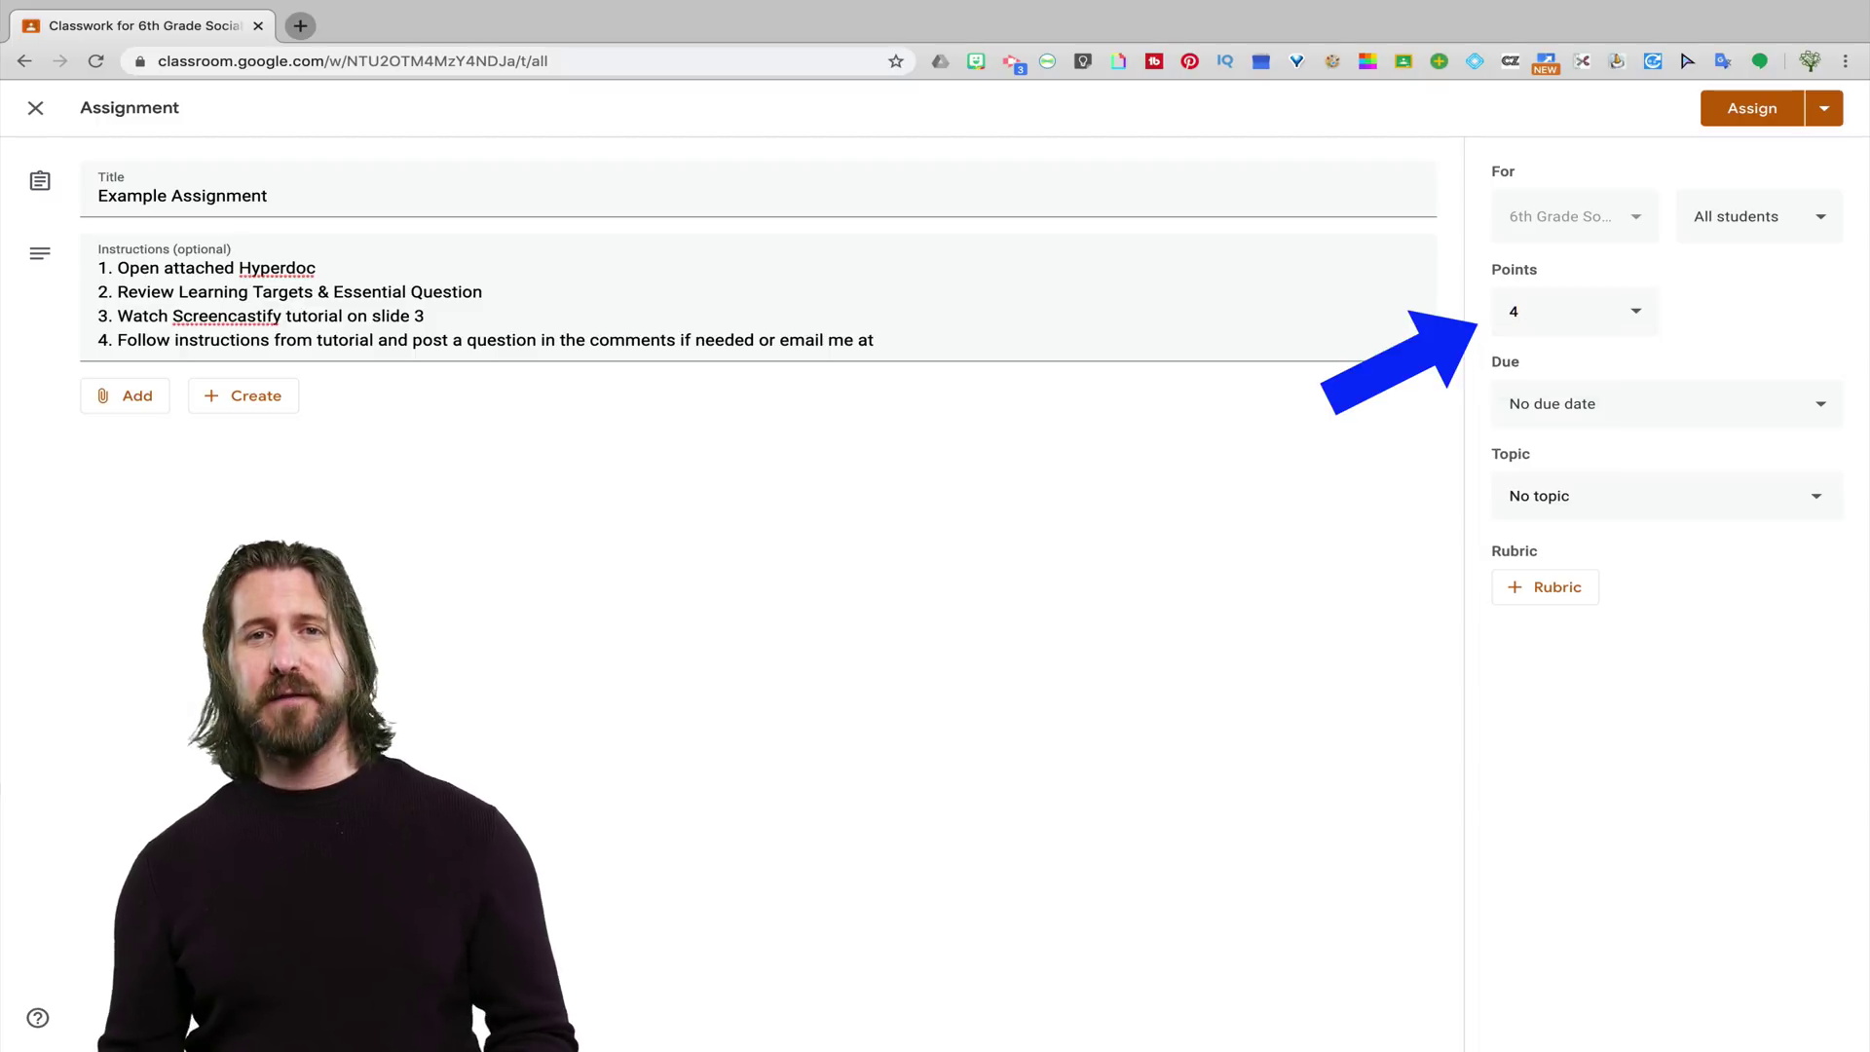
{"action": "key", "text": "Return"}
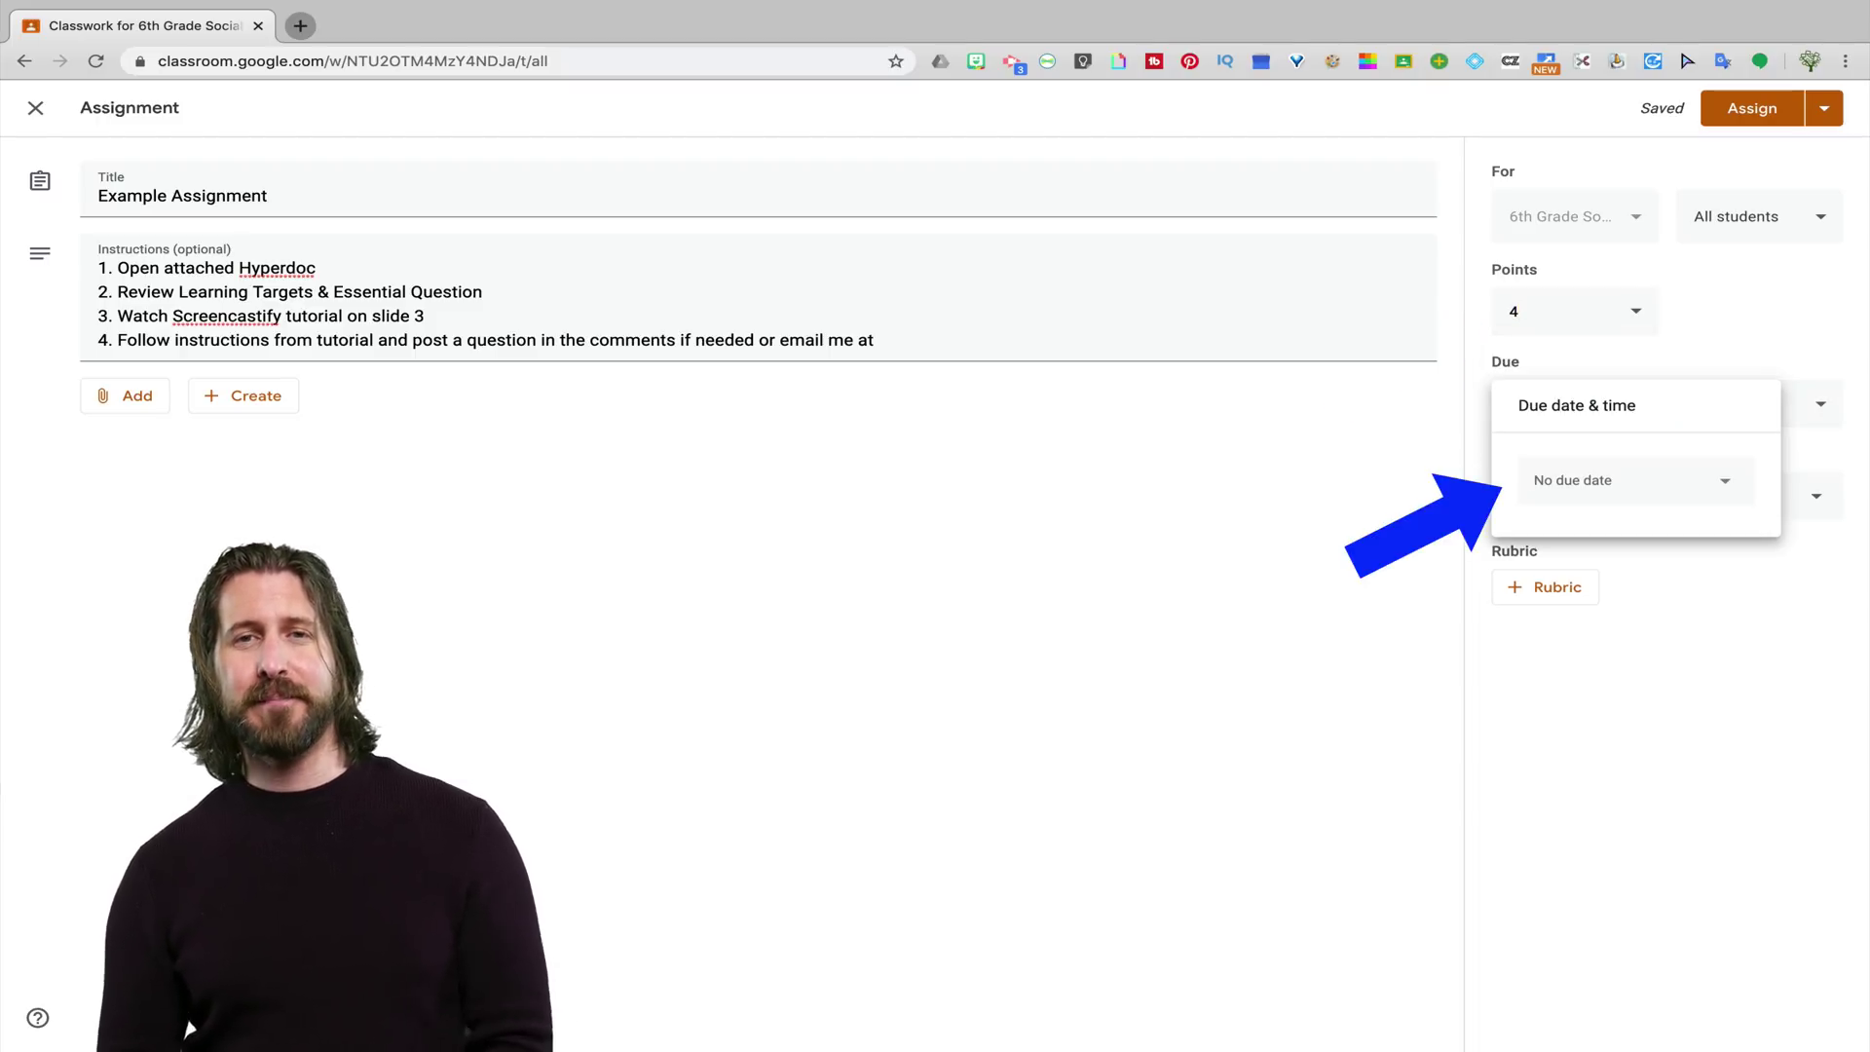
{"action": "left_click", "coordinate": [1637, 480]}
{"action": "left_click", "coordinate": [1578, 697]}
{"action": "left_click", "coordinate": [1816, 499]}
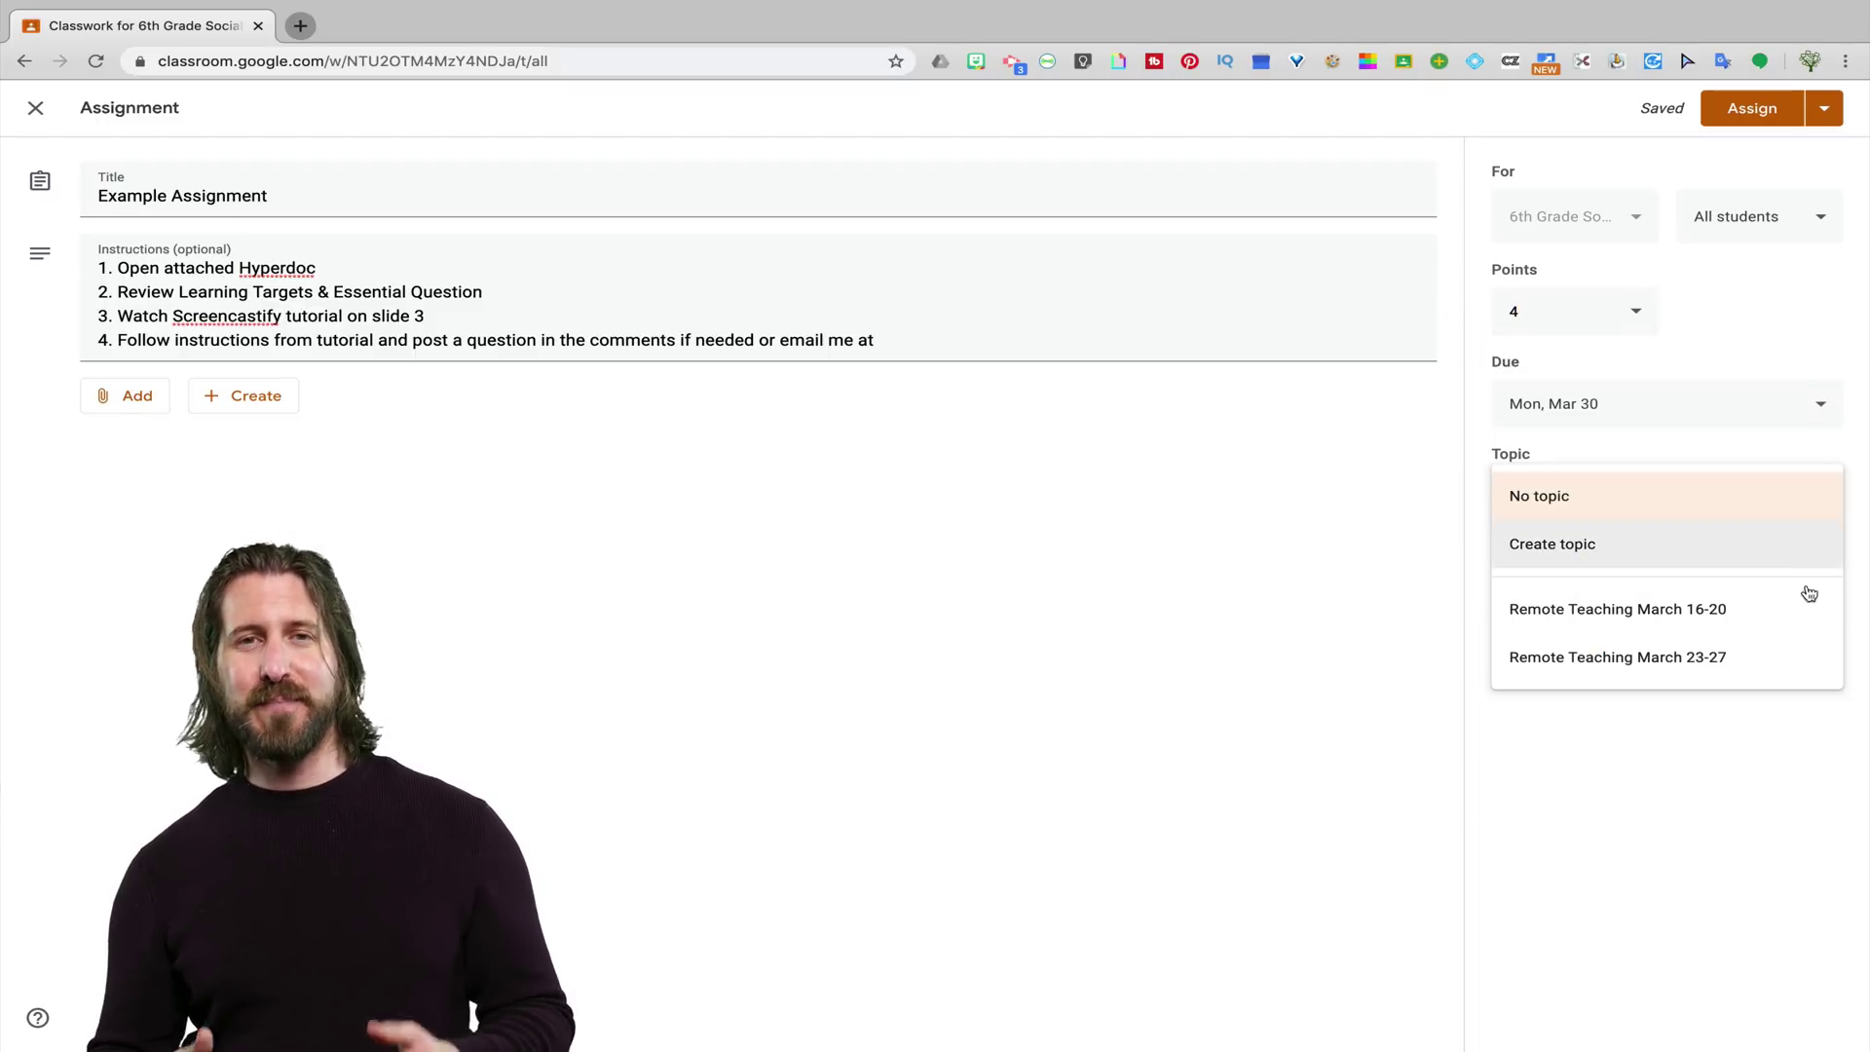
{"action": "left_click", "coordinate": [1792, 660]}
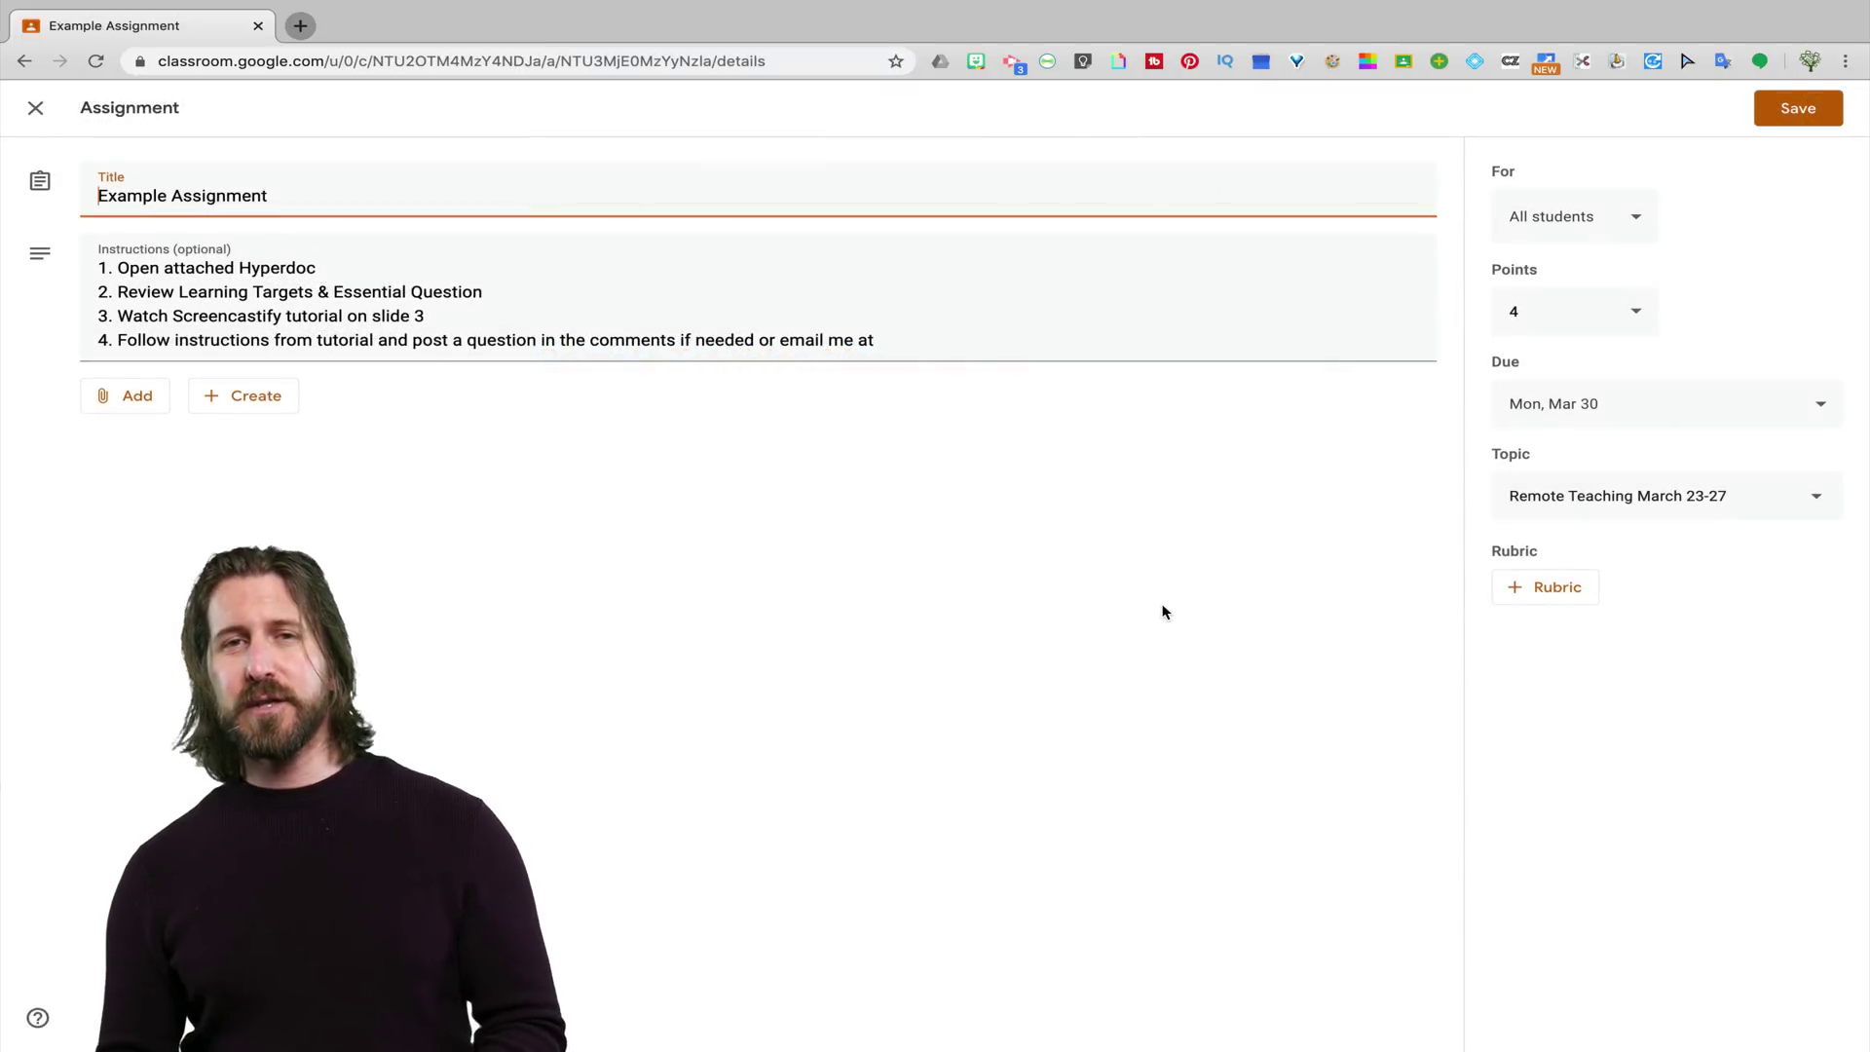
Remove one student from the Example Assignment's recipients list
{"action": "left_click", "coordinate": [1637, 224]}
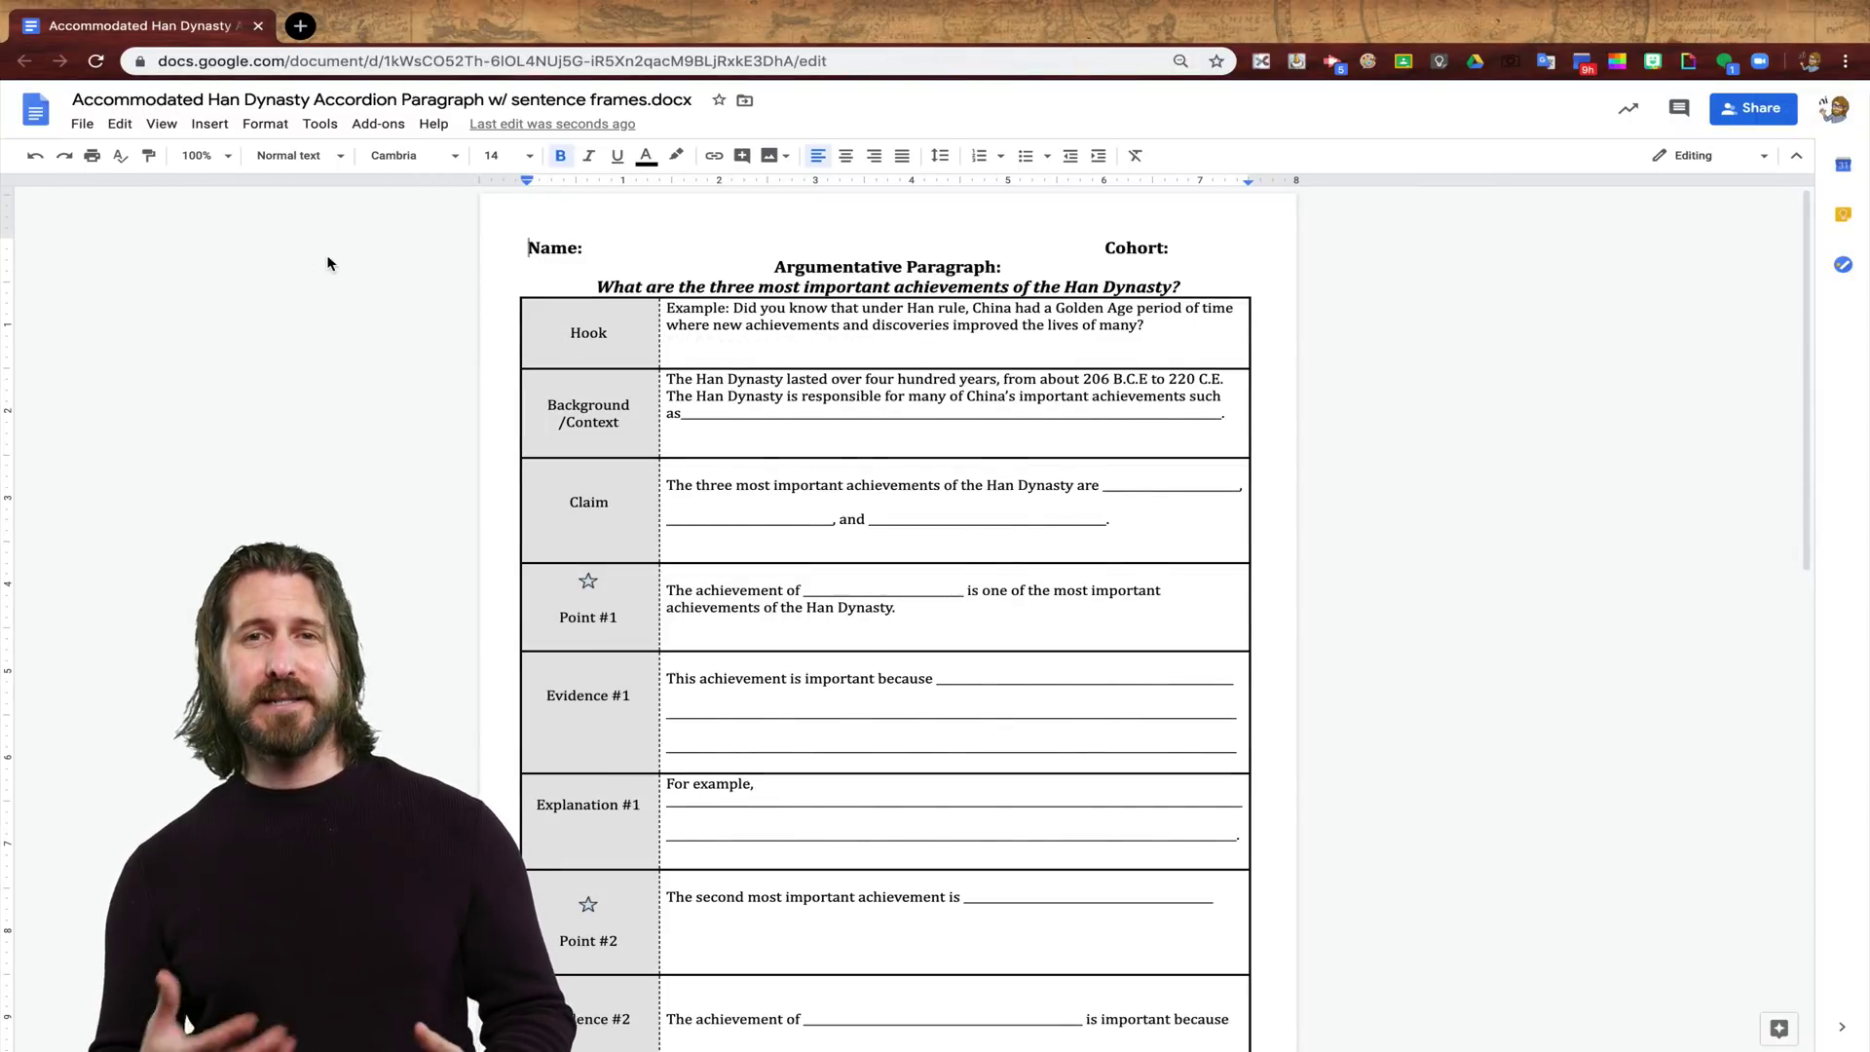
{"action": "scroll", "coordinate": [327, 263], "scroll_direction": "down", "scroll_amount": 3}
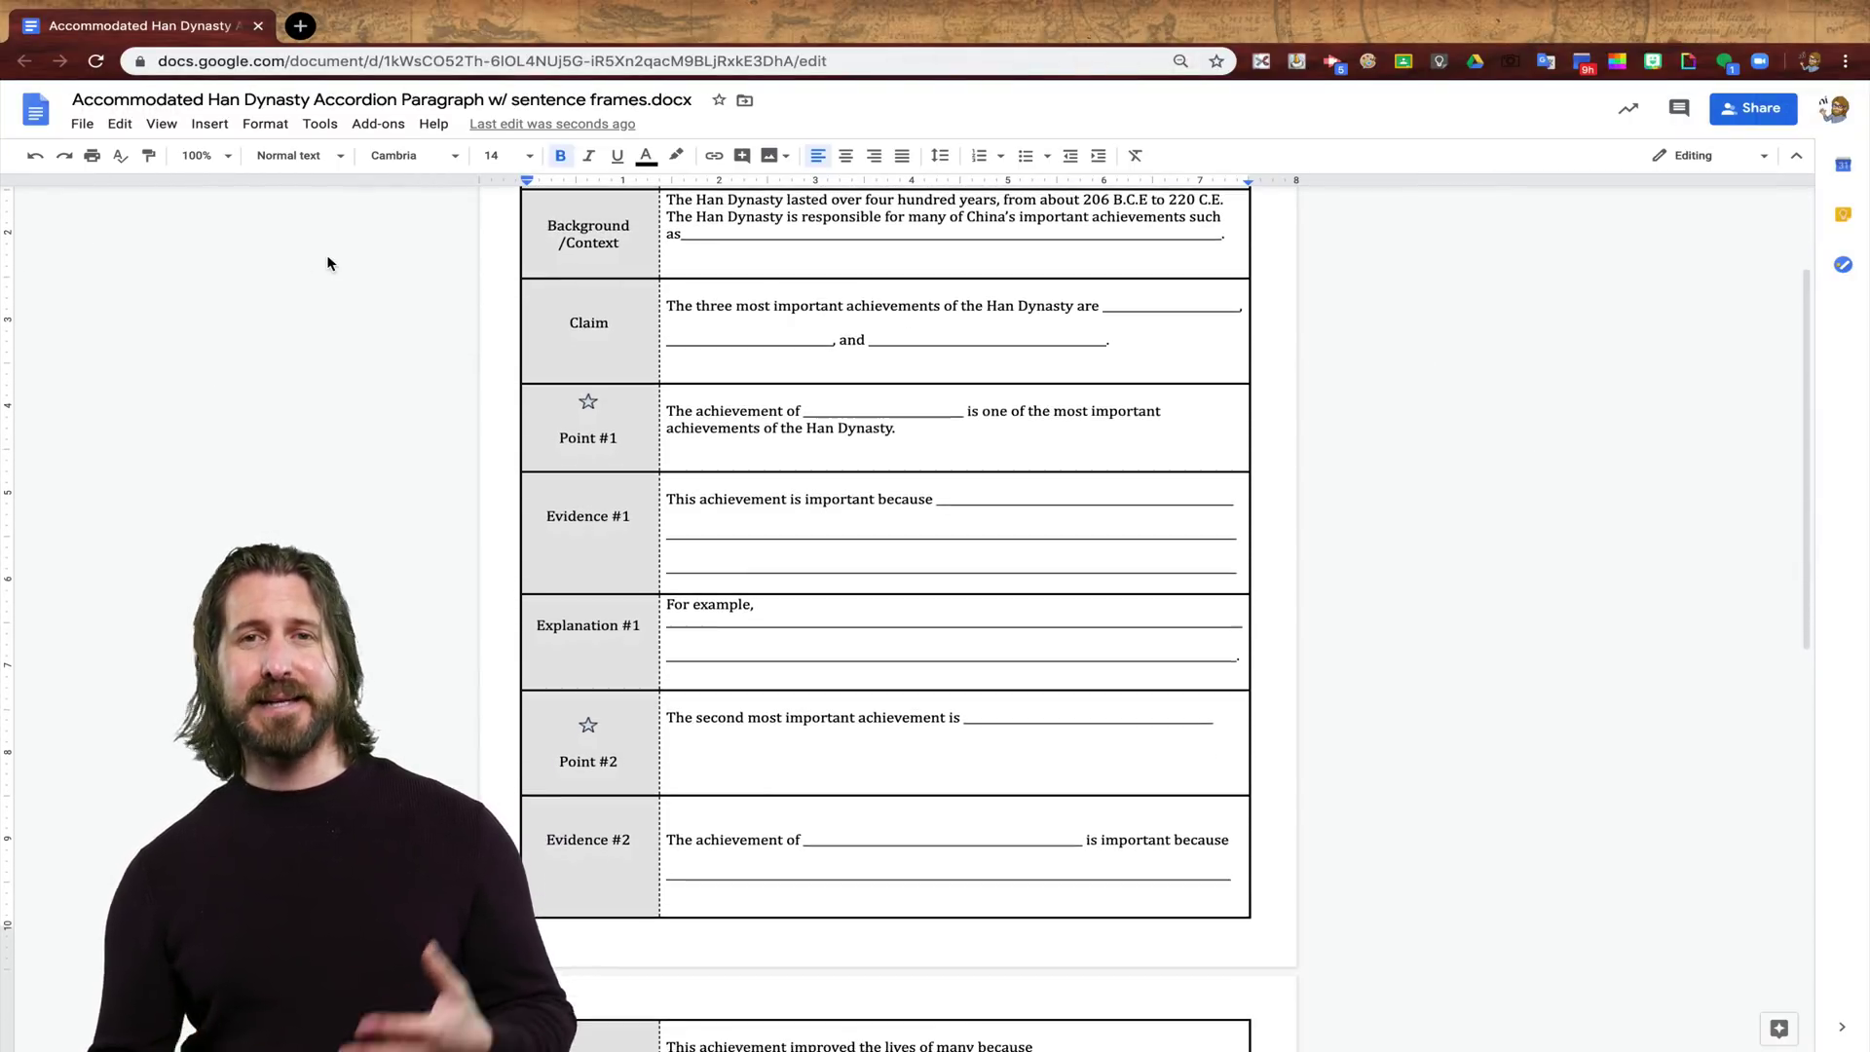
{"action": "scroll", "coordinate": [327, 263], "scroll_direction": "down", "scroll_amount": 3}
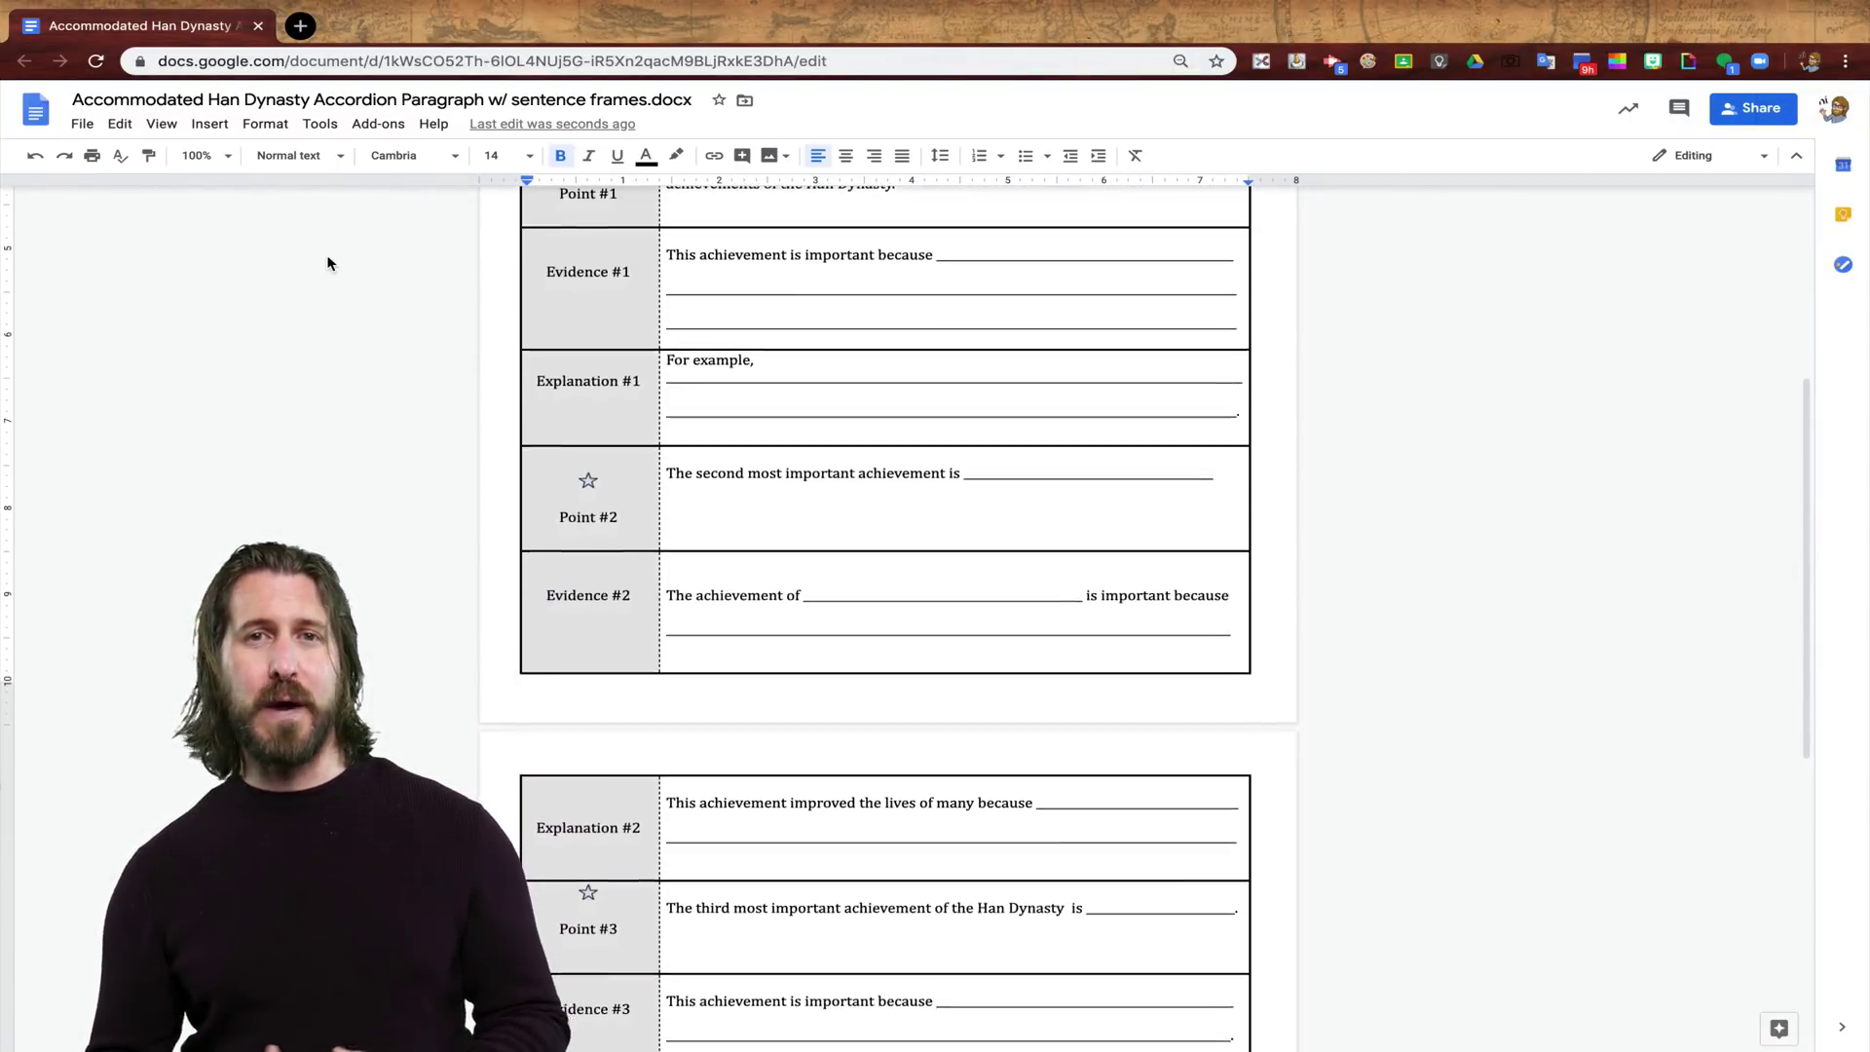
{"action": "scroll", "coordinate": [327, 263], "scroll_direction": "down", "scroll_amount": 2}
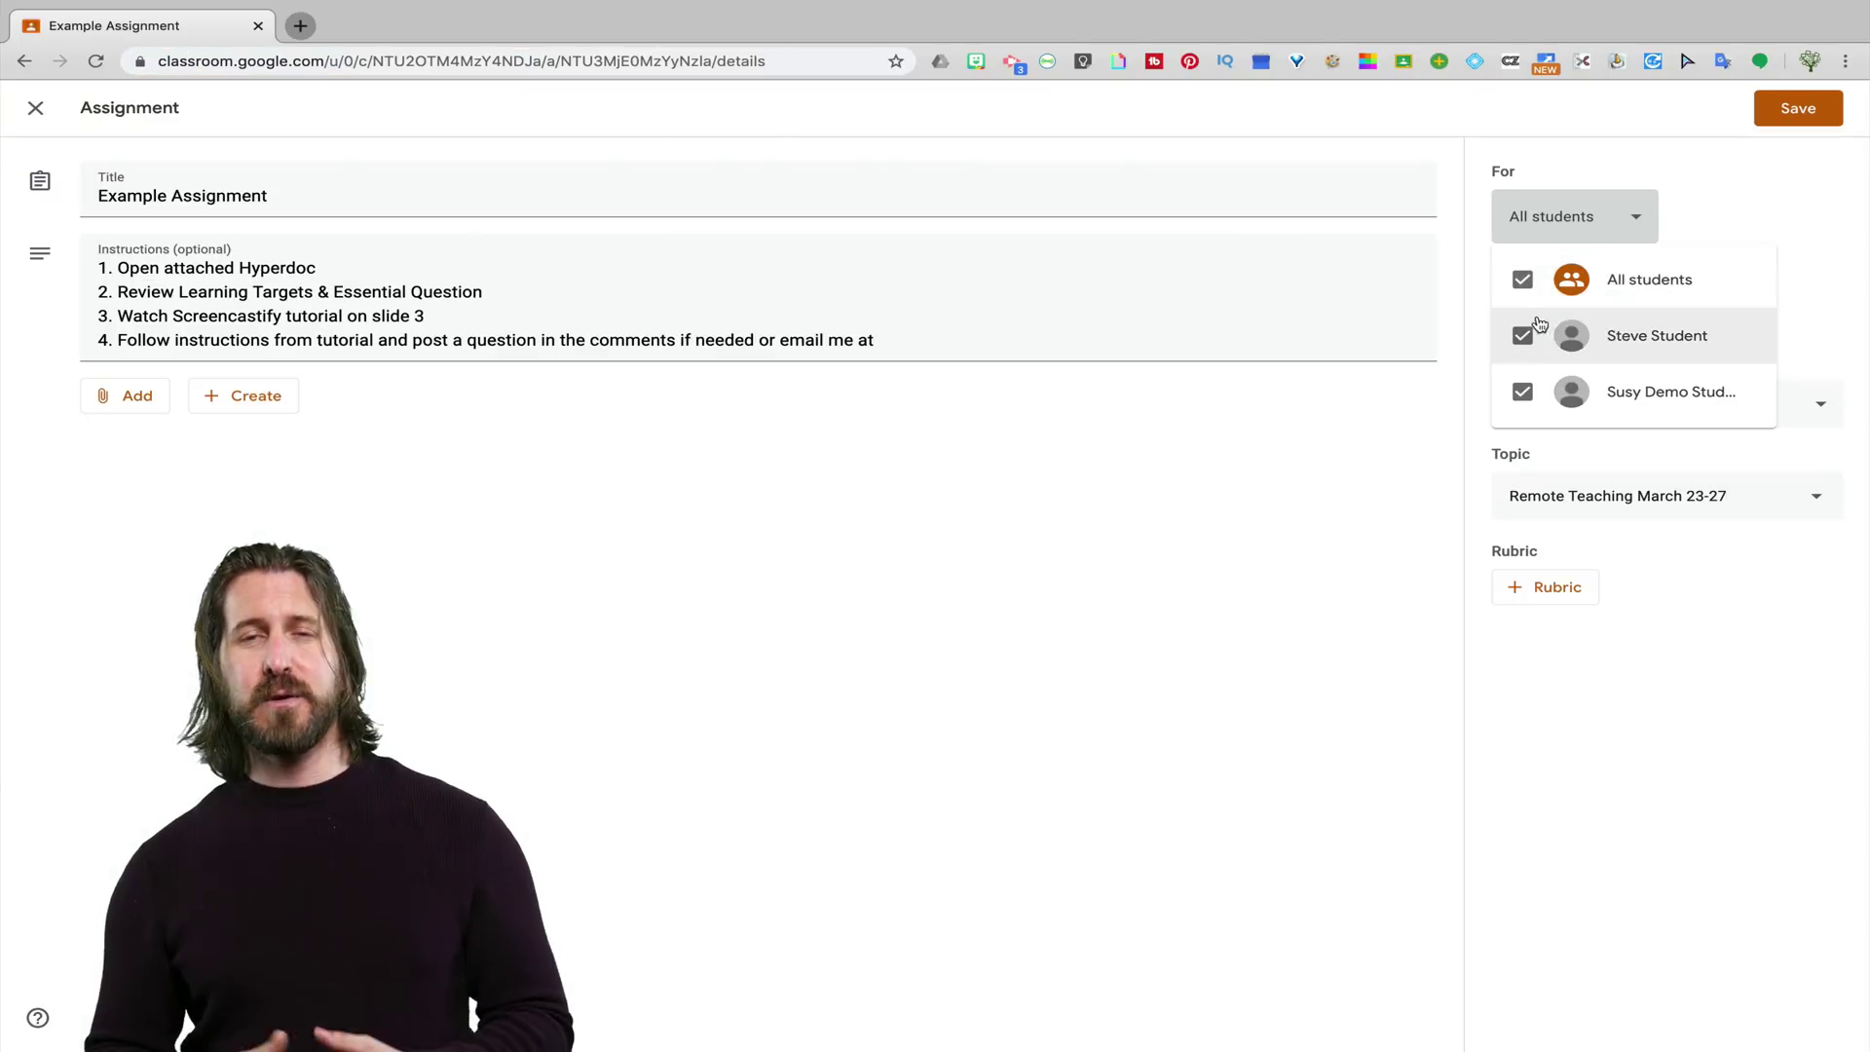
{"action": "left_click", "coordinate": [1525, 336]}
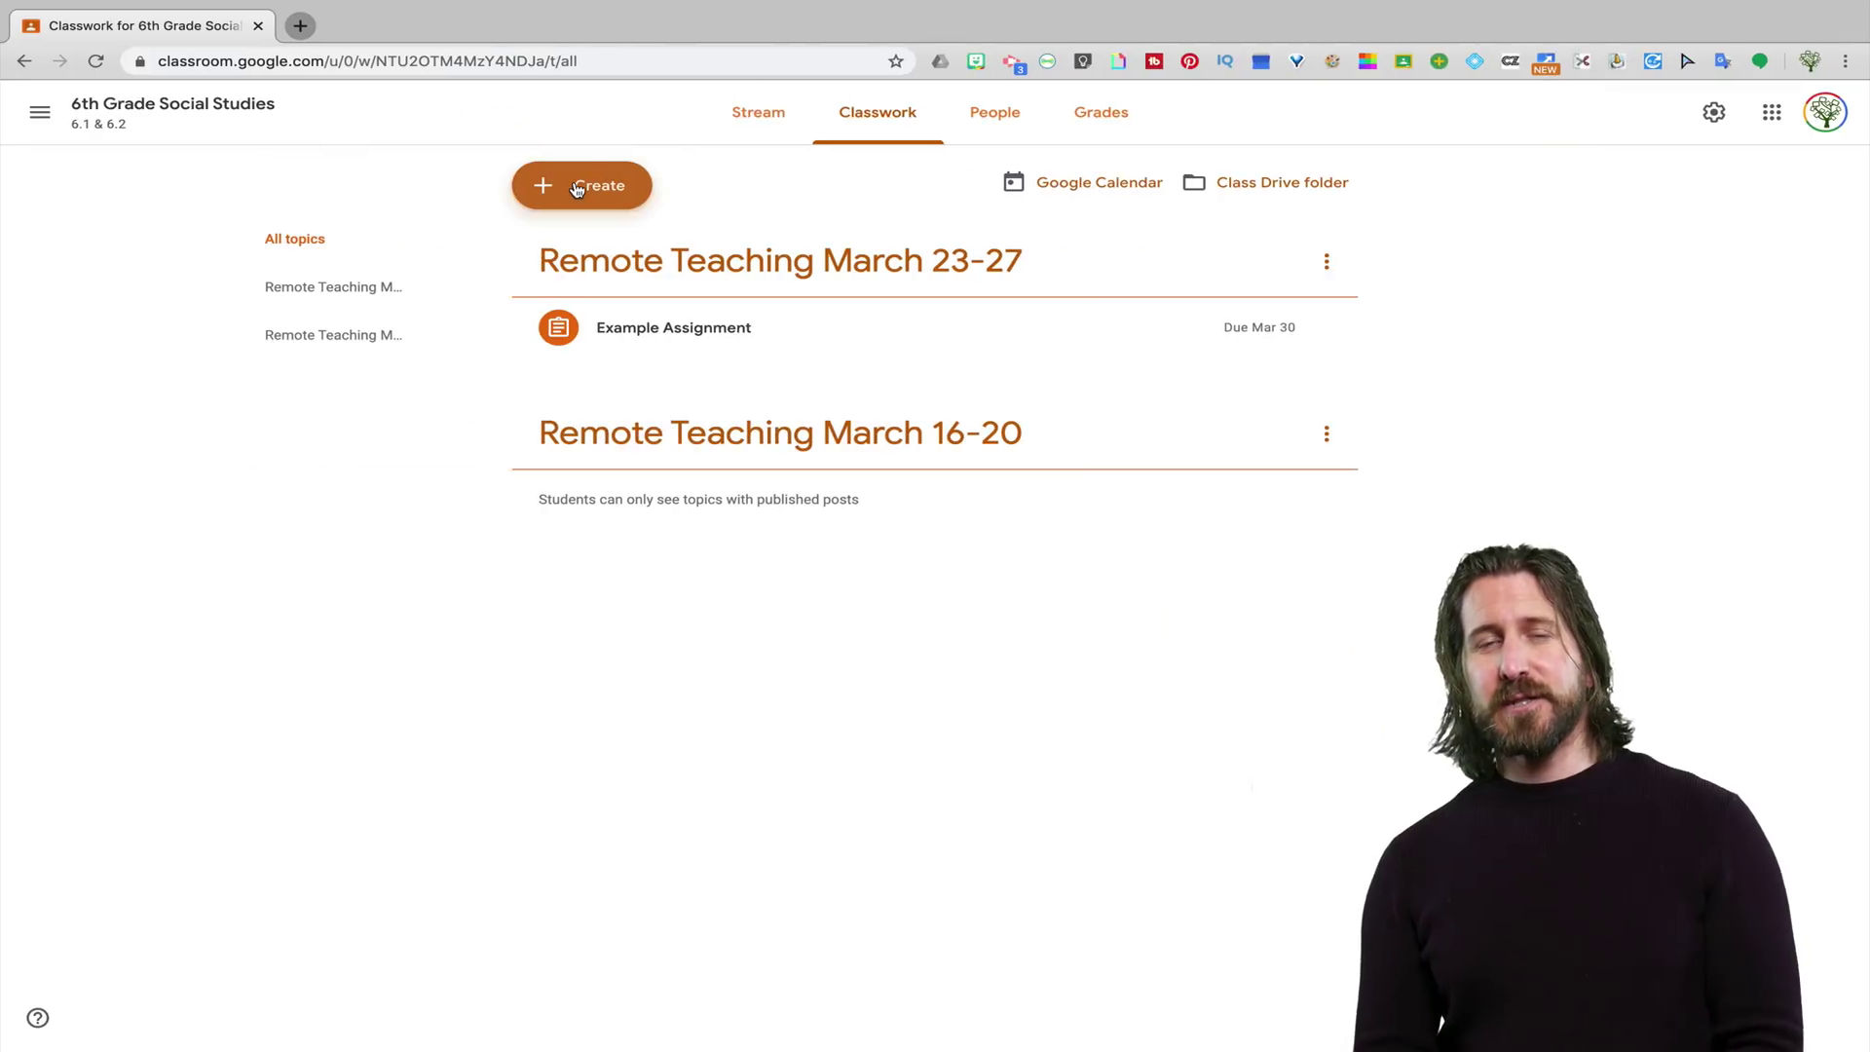
Start a new quiz assignment and open its attached Blank Quiz form
{"action": "left_click", "coordinate": [578, 188]}
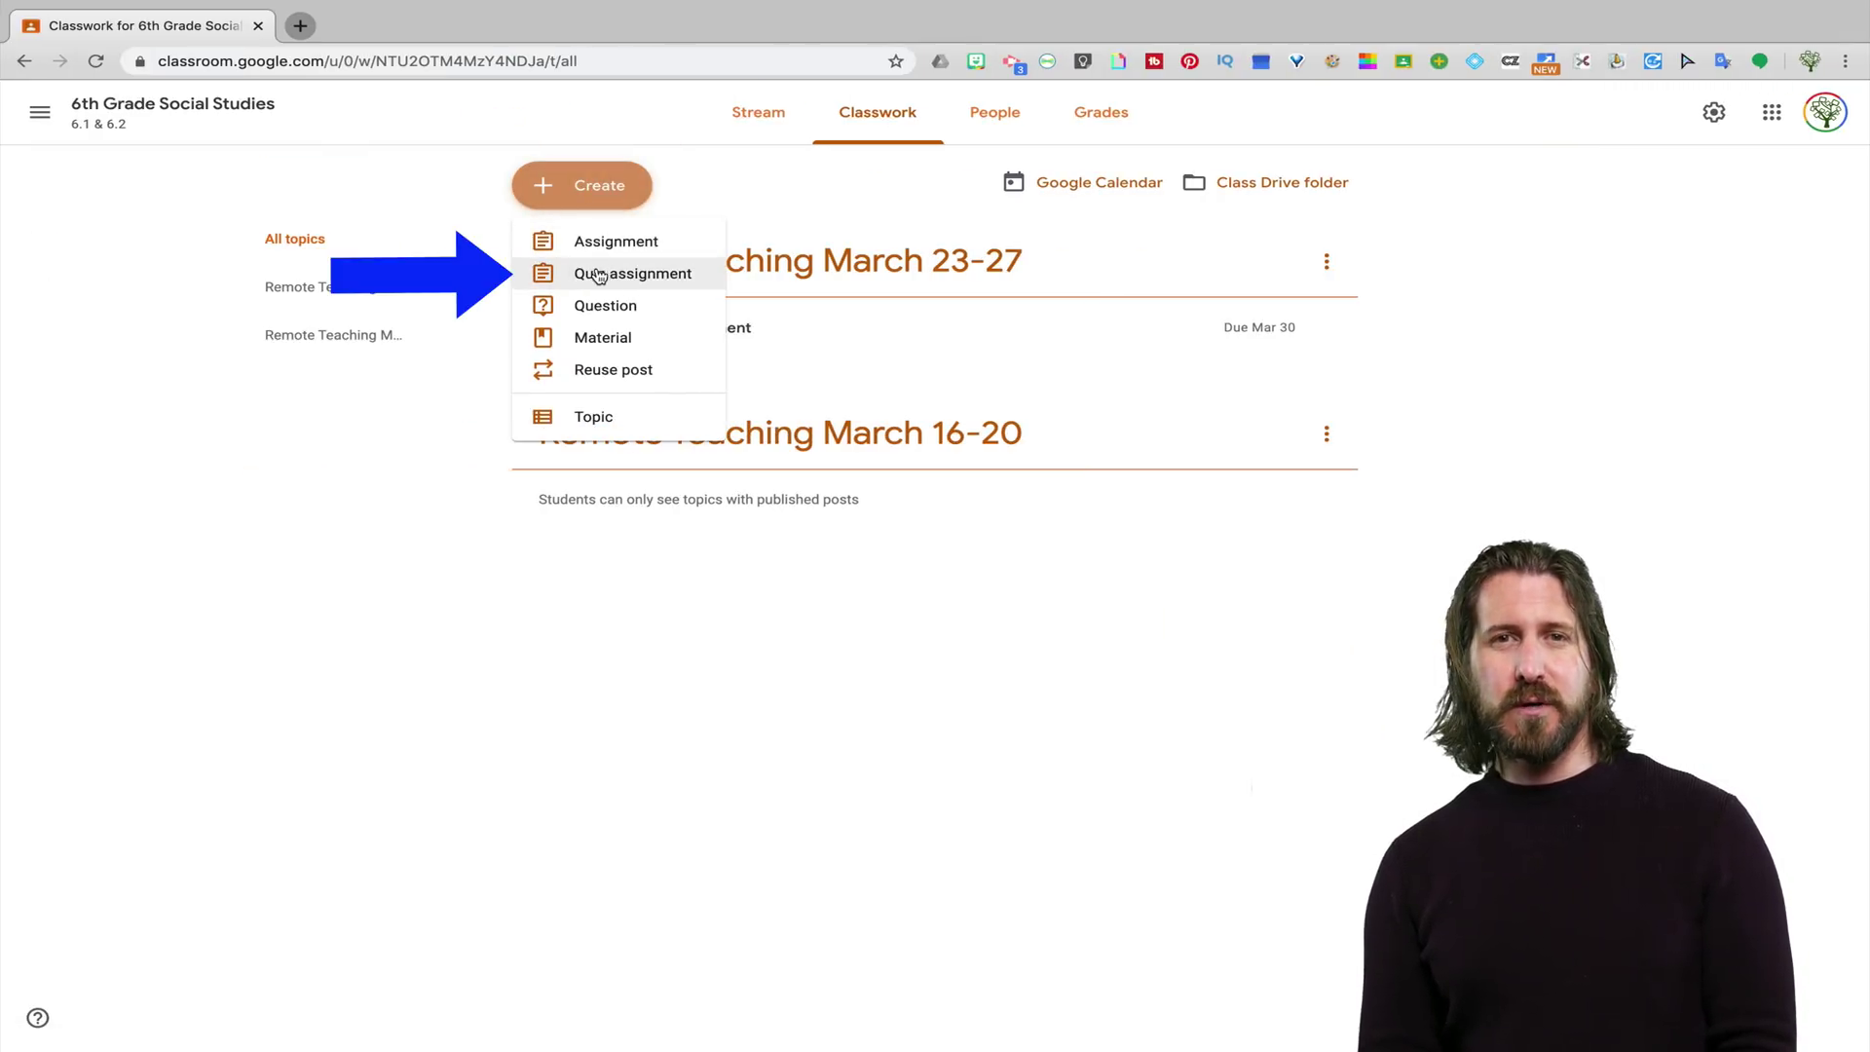
{"action": "left_click", "coordinate": [603, 274]}
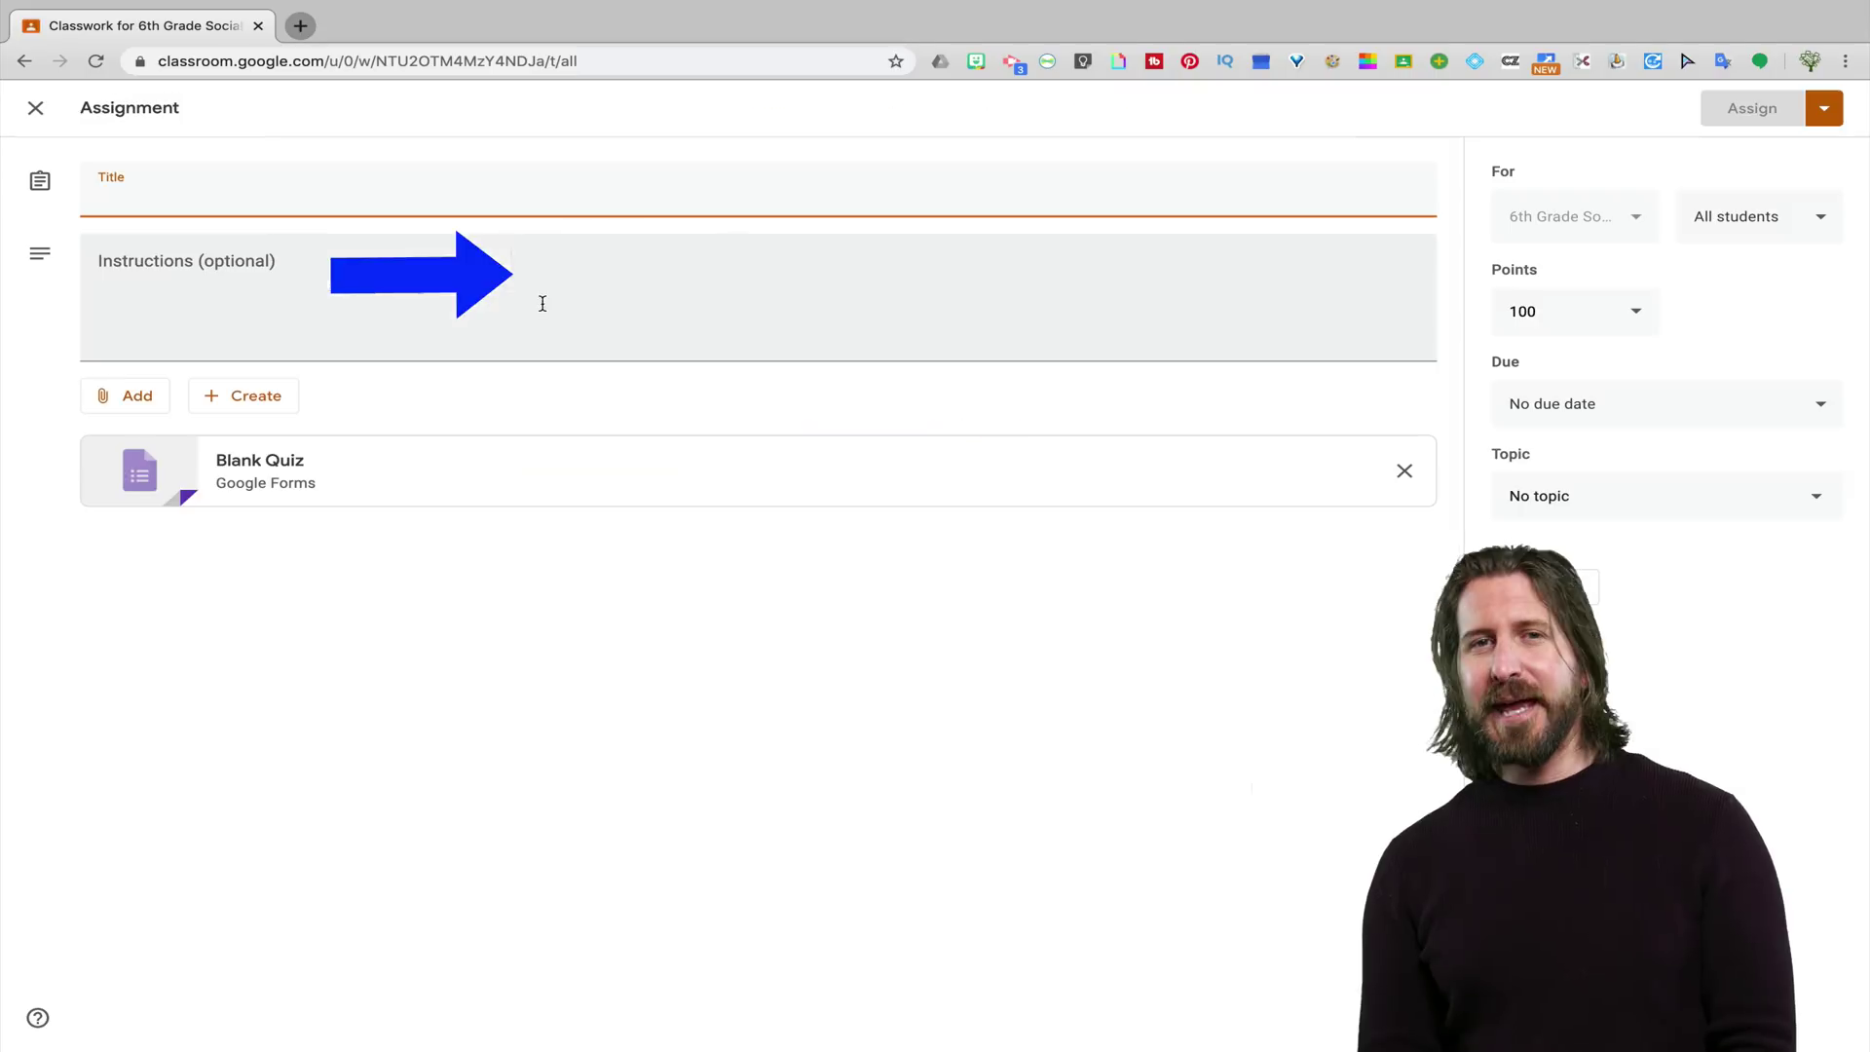
{"action": "left_click", "coordinate": [472, 475]}
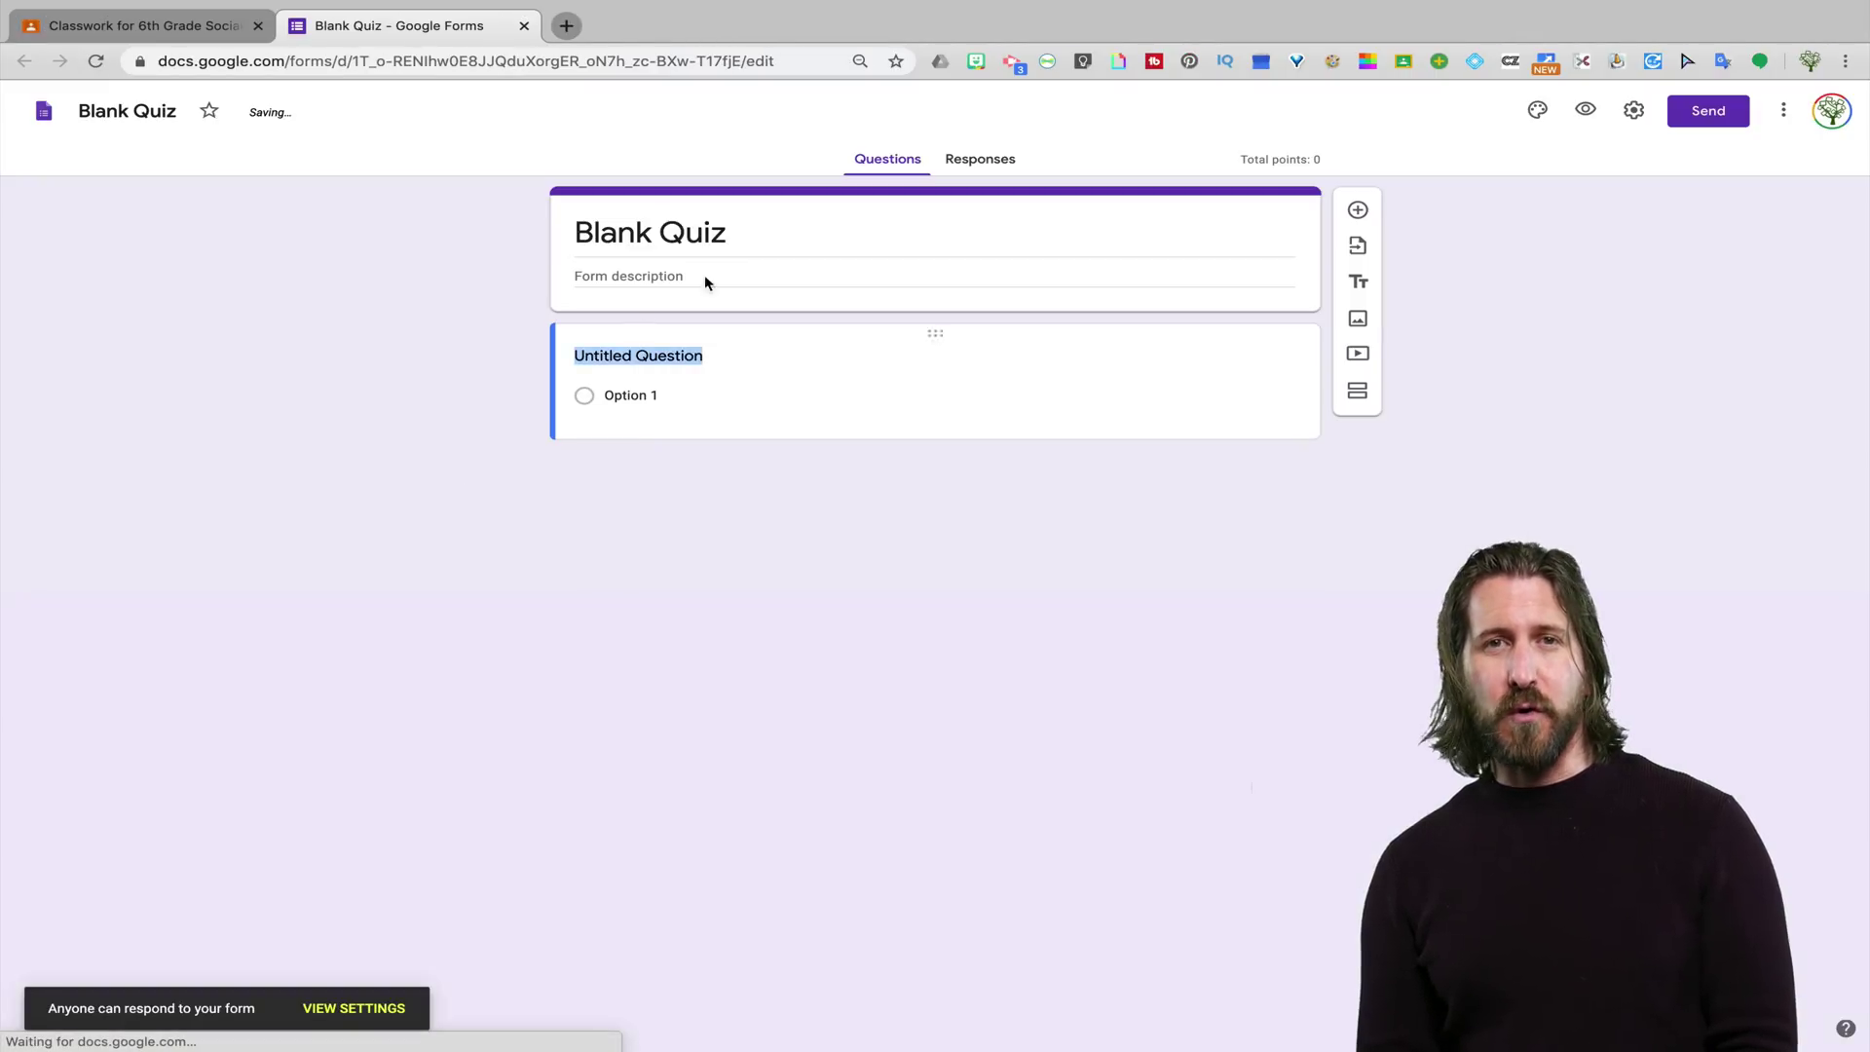
Title the quiz End of Week Quiz and begin the first question 'What is the most'
{"action": "left_click", "coordinate": [588, 230]}
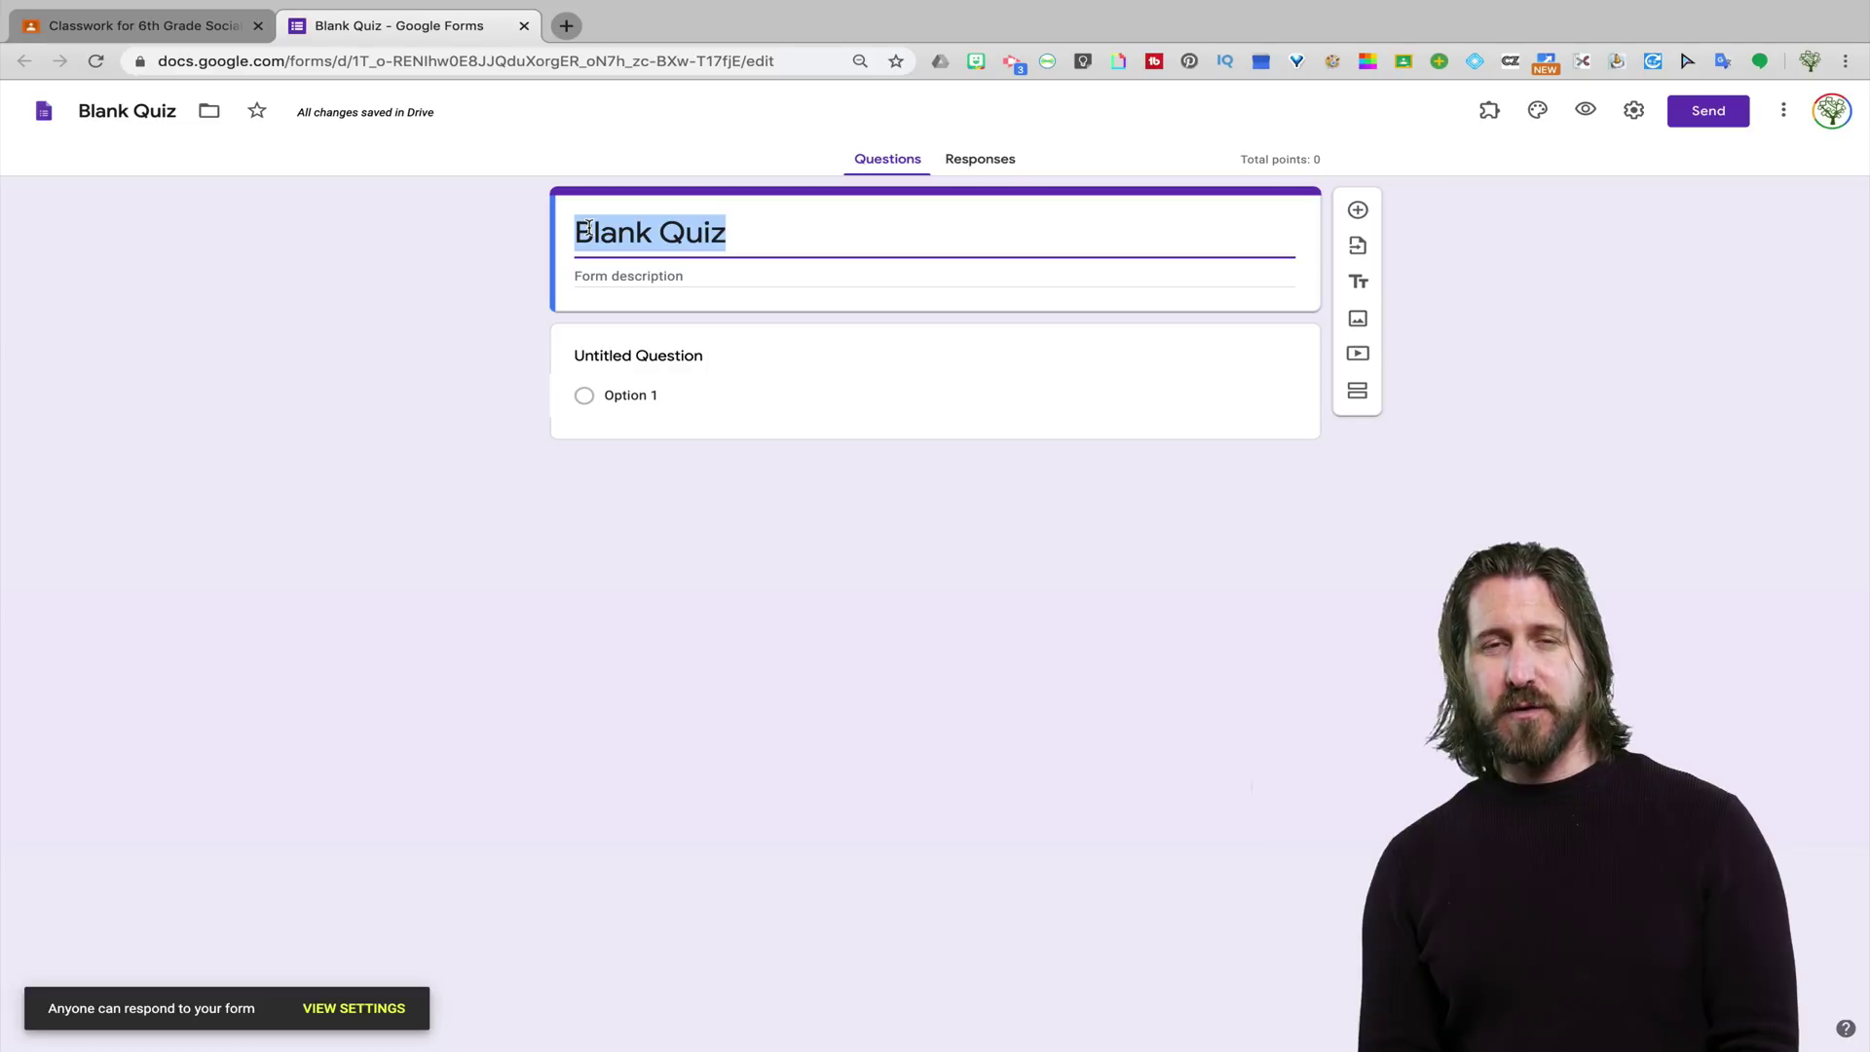
{"action": "type", "text": "En"}
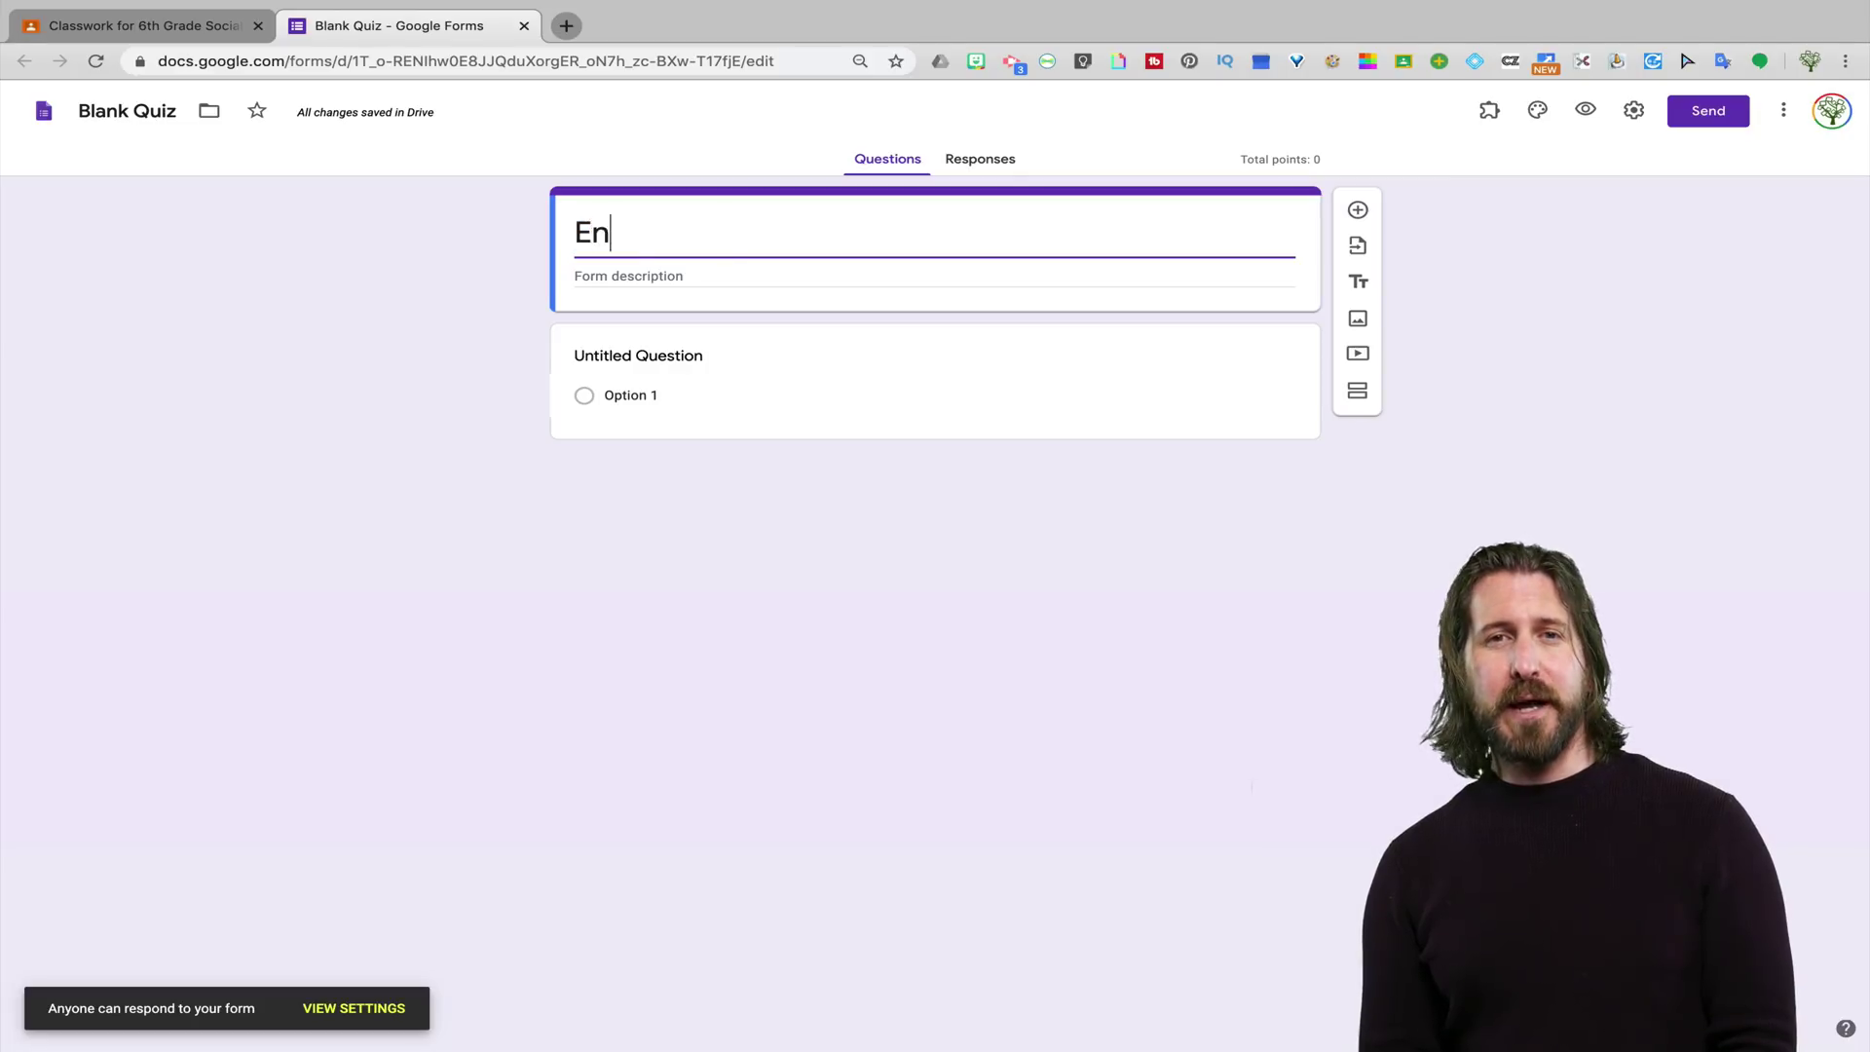
{"action": "type", "text": "d of Week Quiz"}
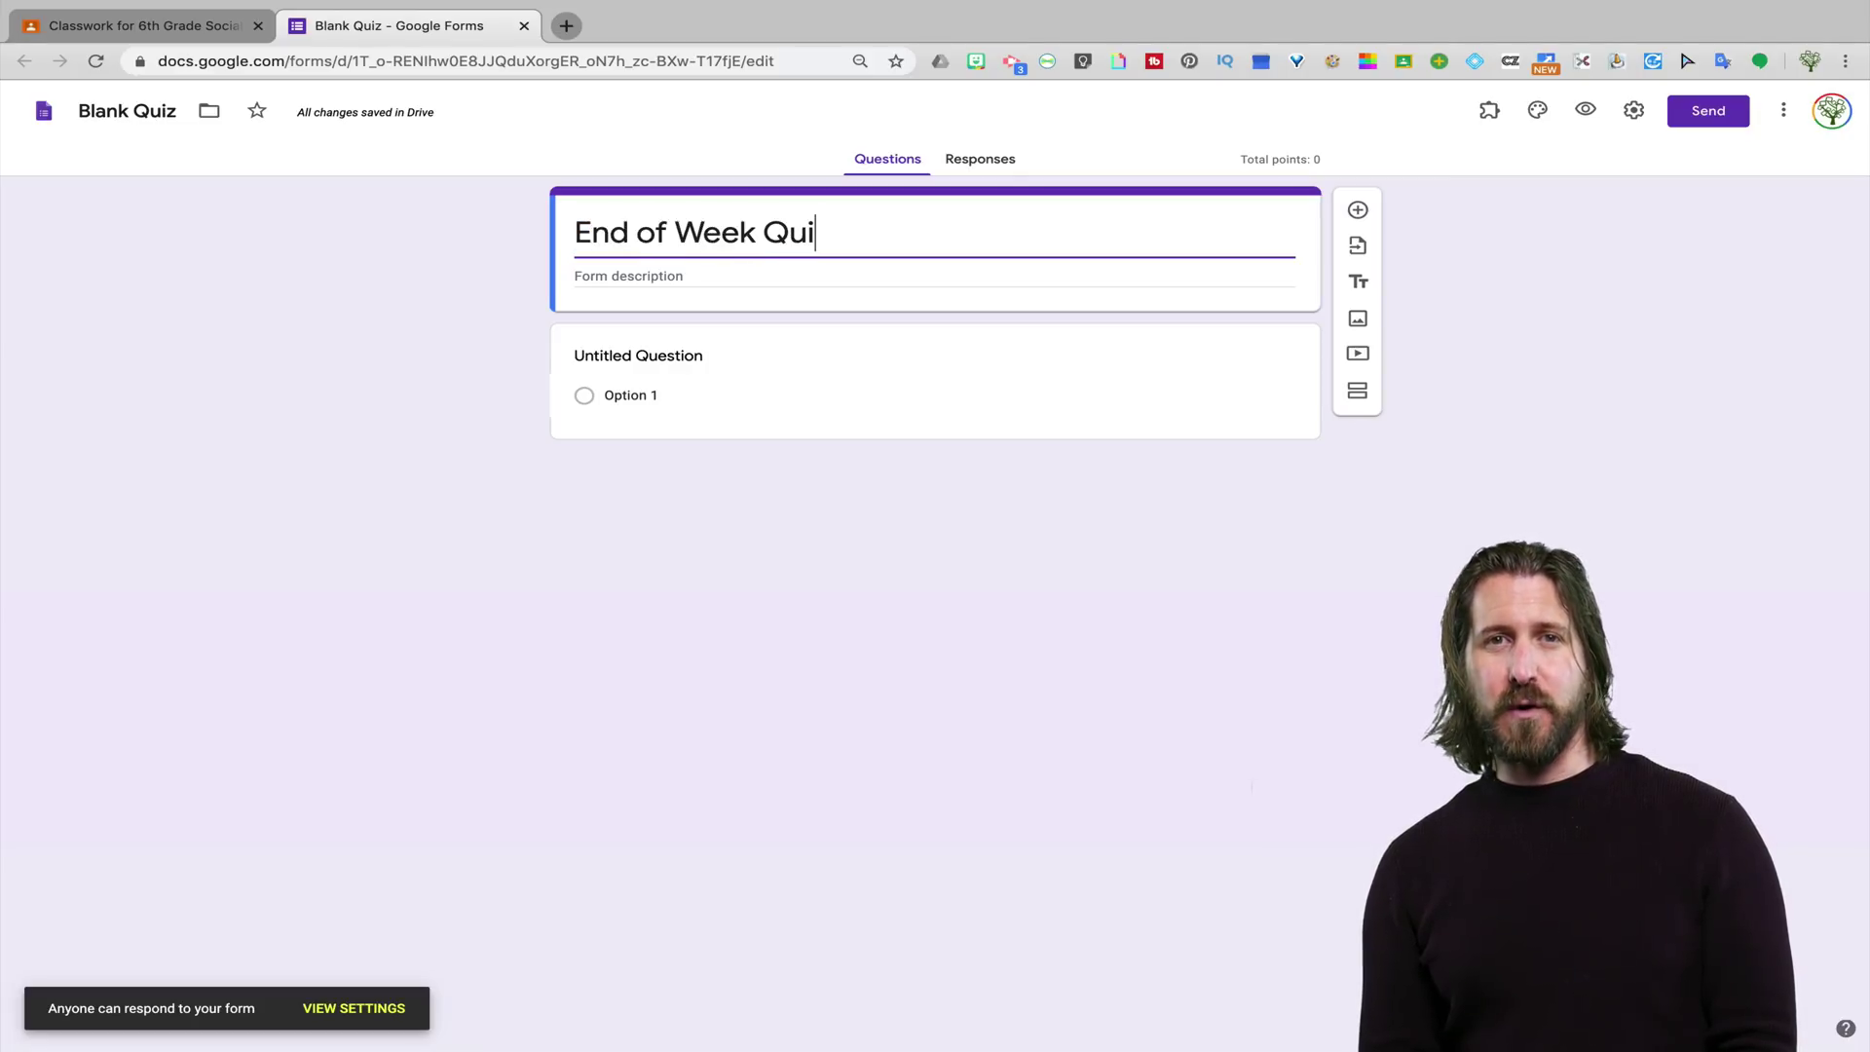
{"action": "left_click", "coordinate": [628, 354]}
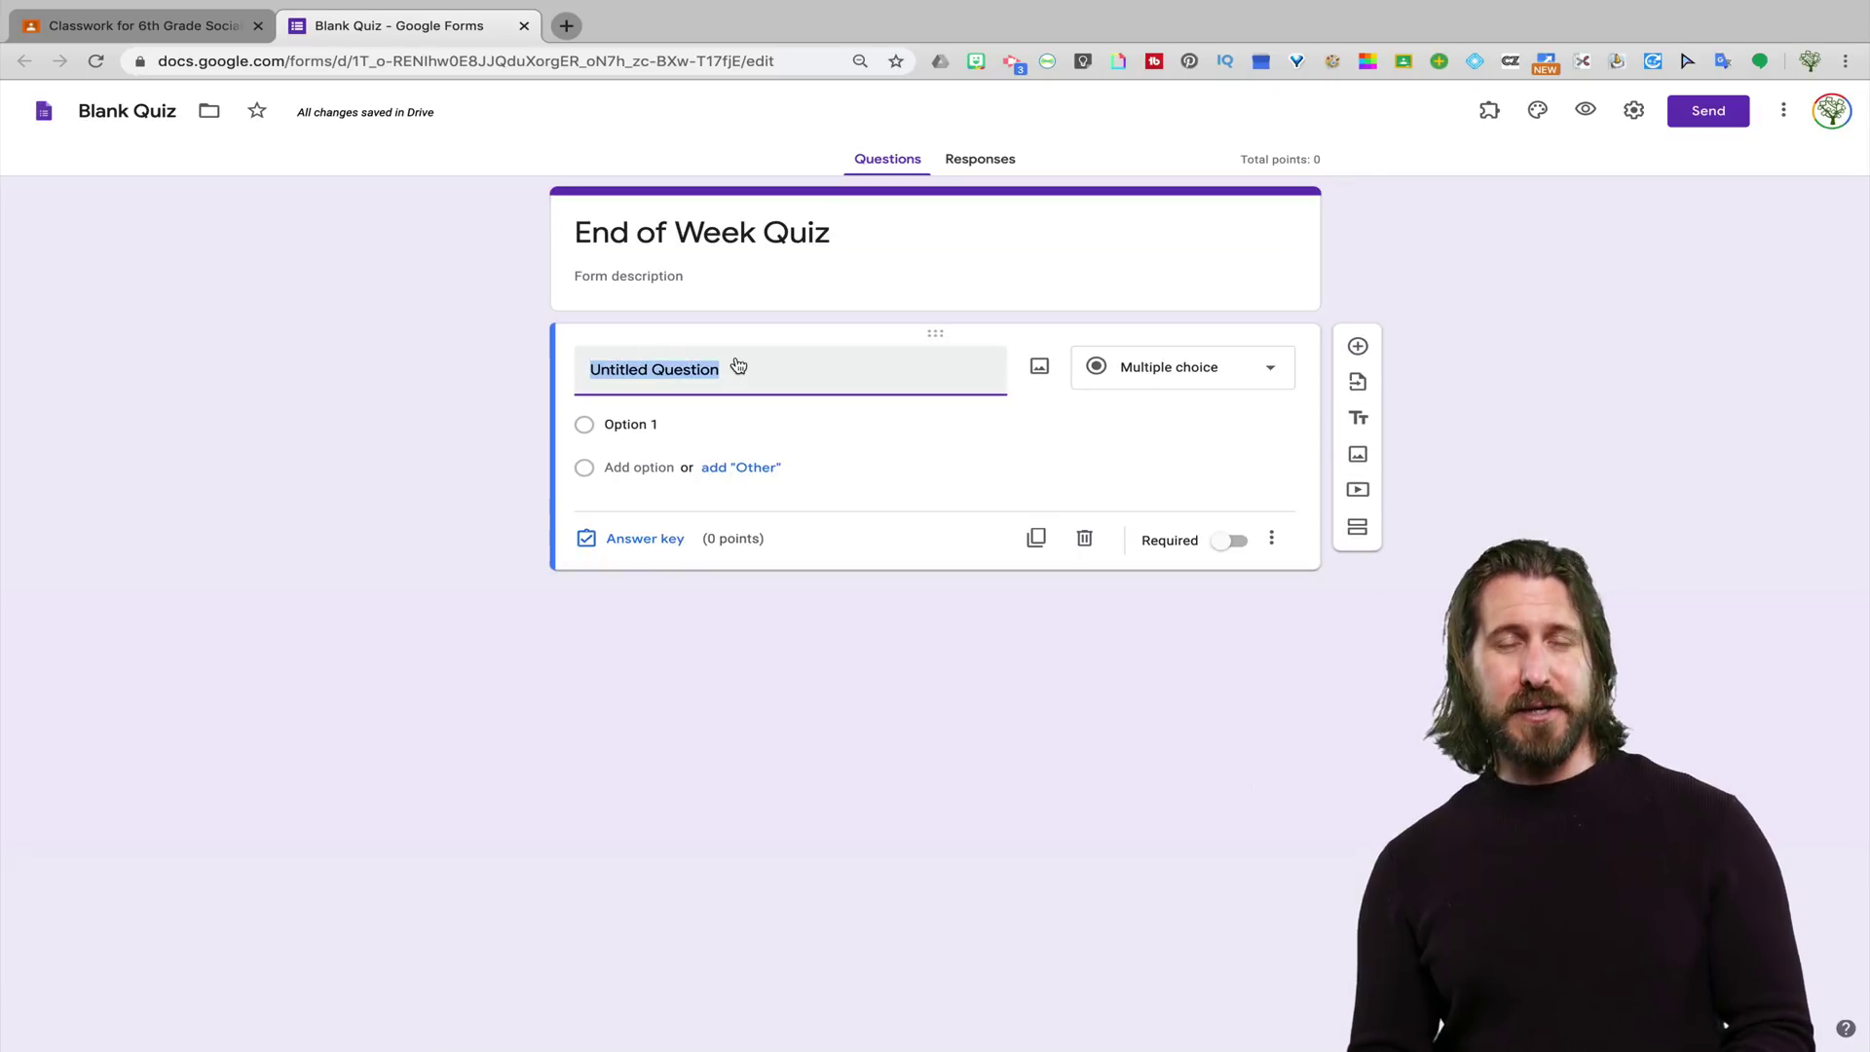
{"action": "type", "text": "What is the most"}
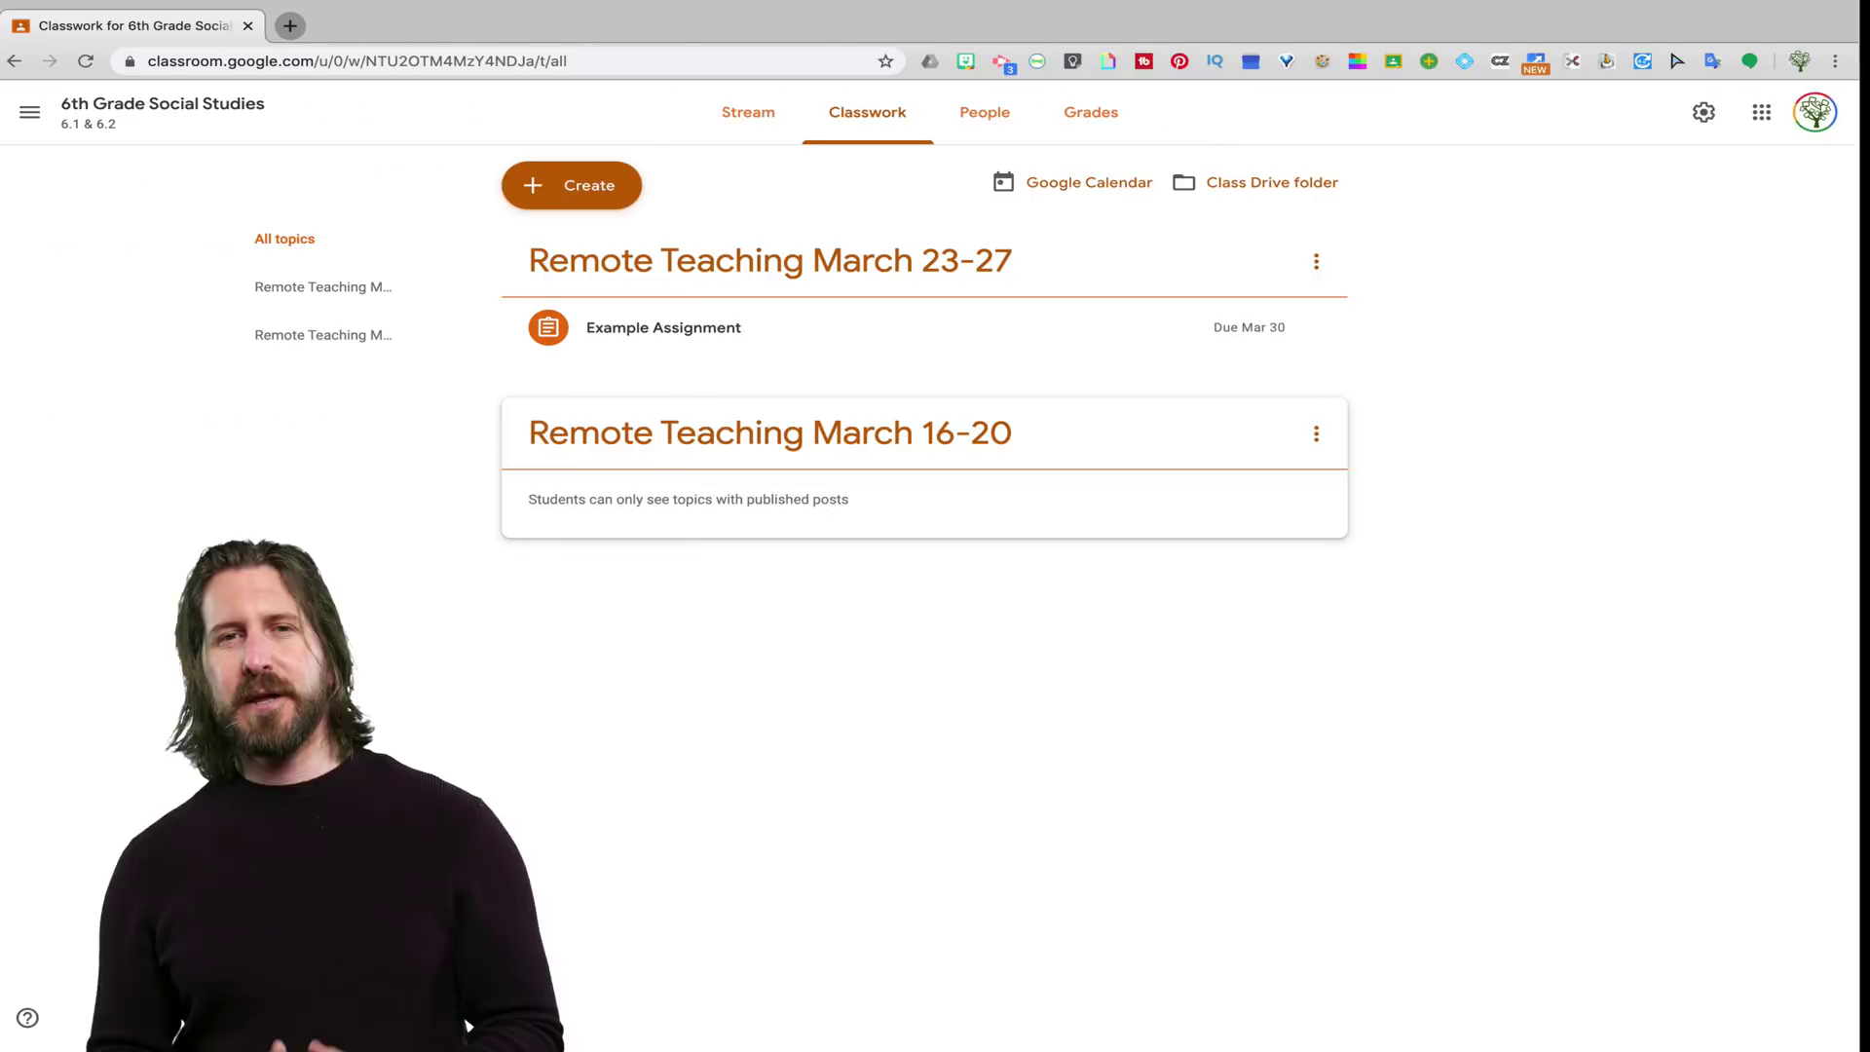
{"action": "left_click", "coordinate": [602, 192]}
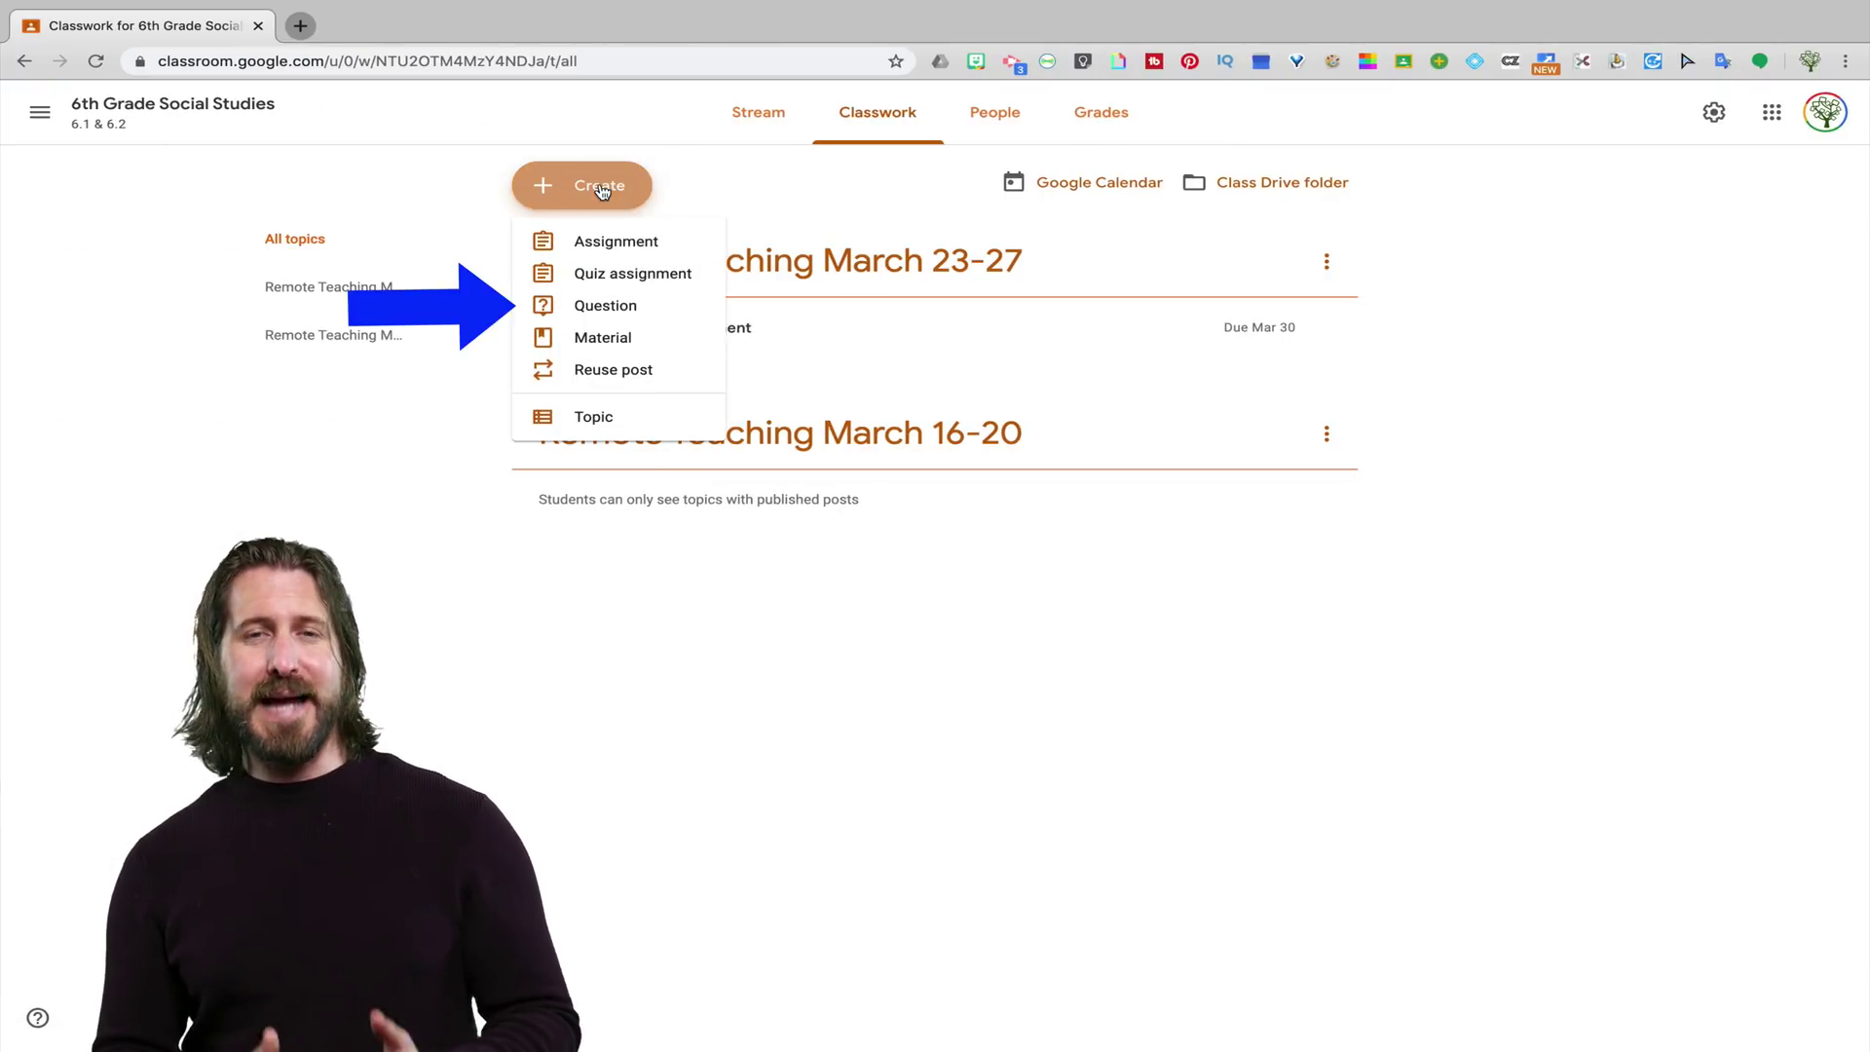
{"action": "left_click", "coordinate": [673, 320]}
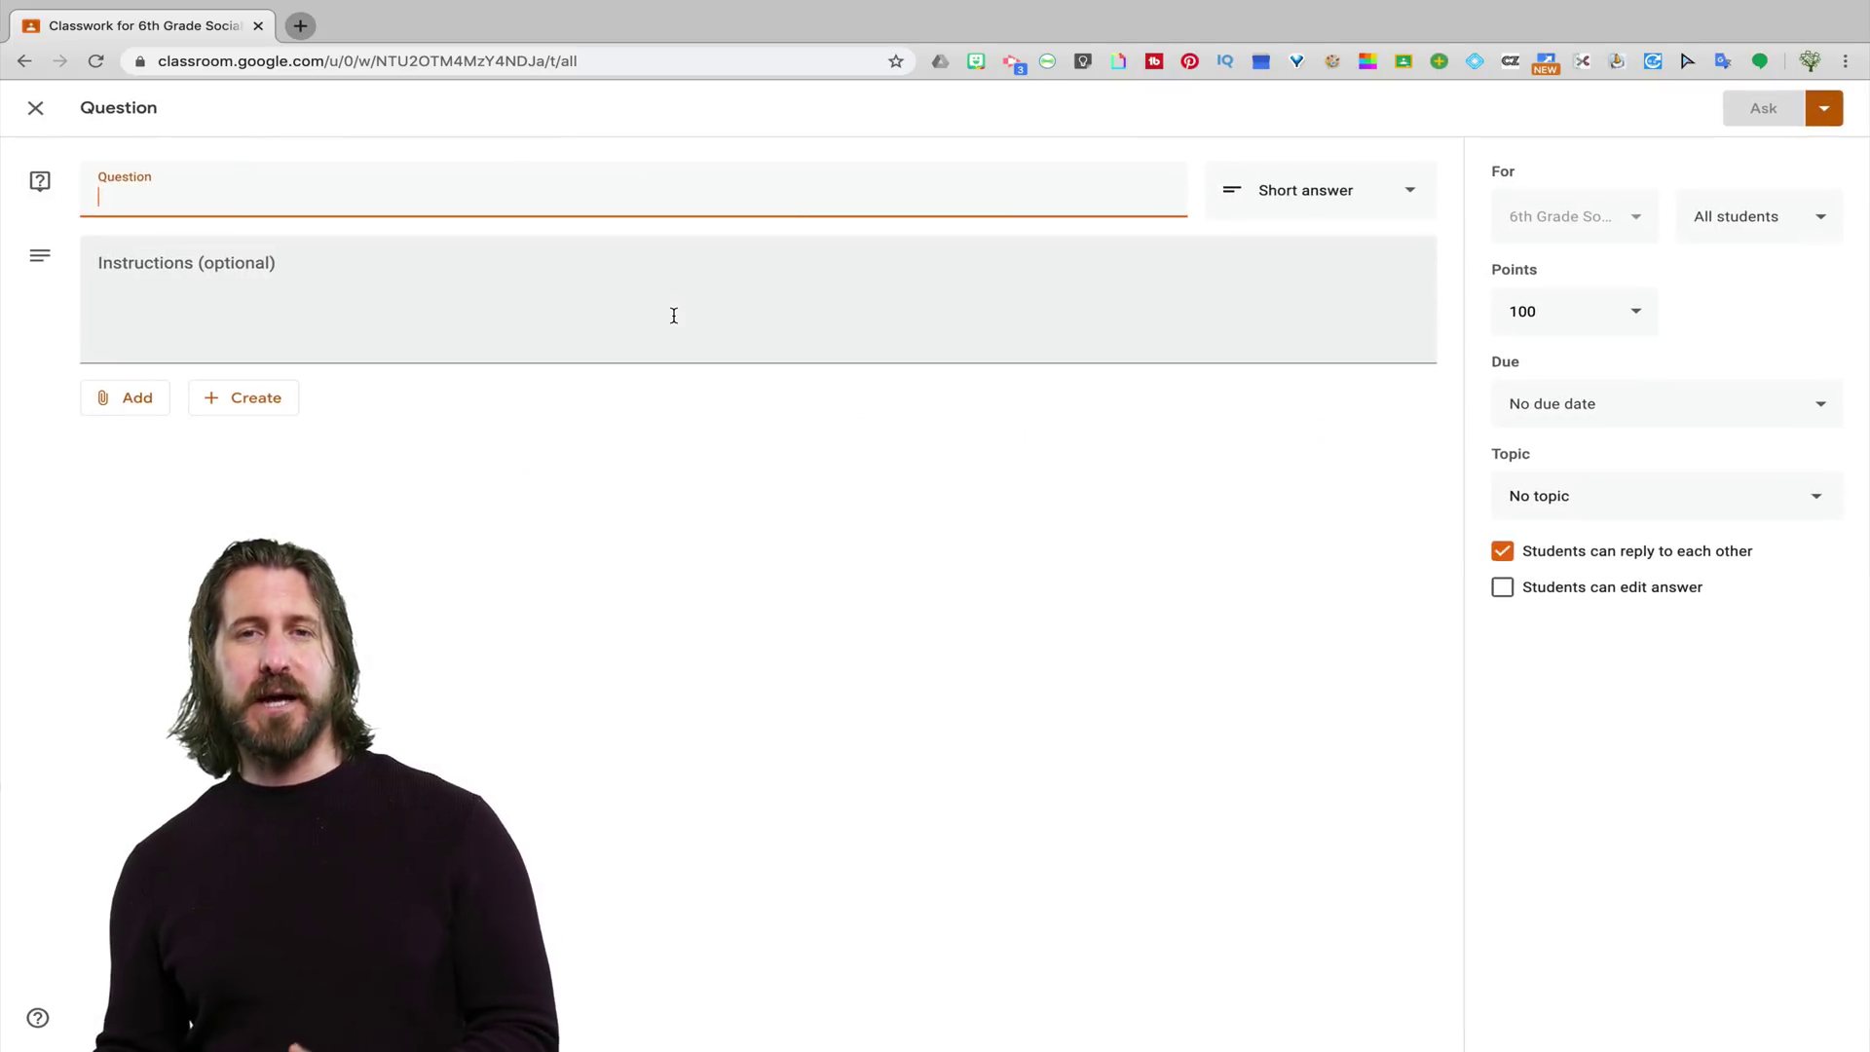
{"action": "left_click", "coordinate": [1503, 551]}
{"action": "left_click", "coordinate": [1503, 552]}
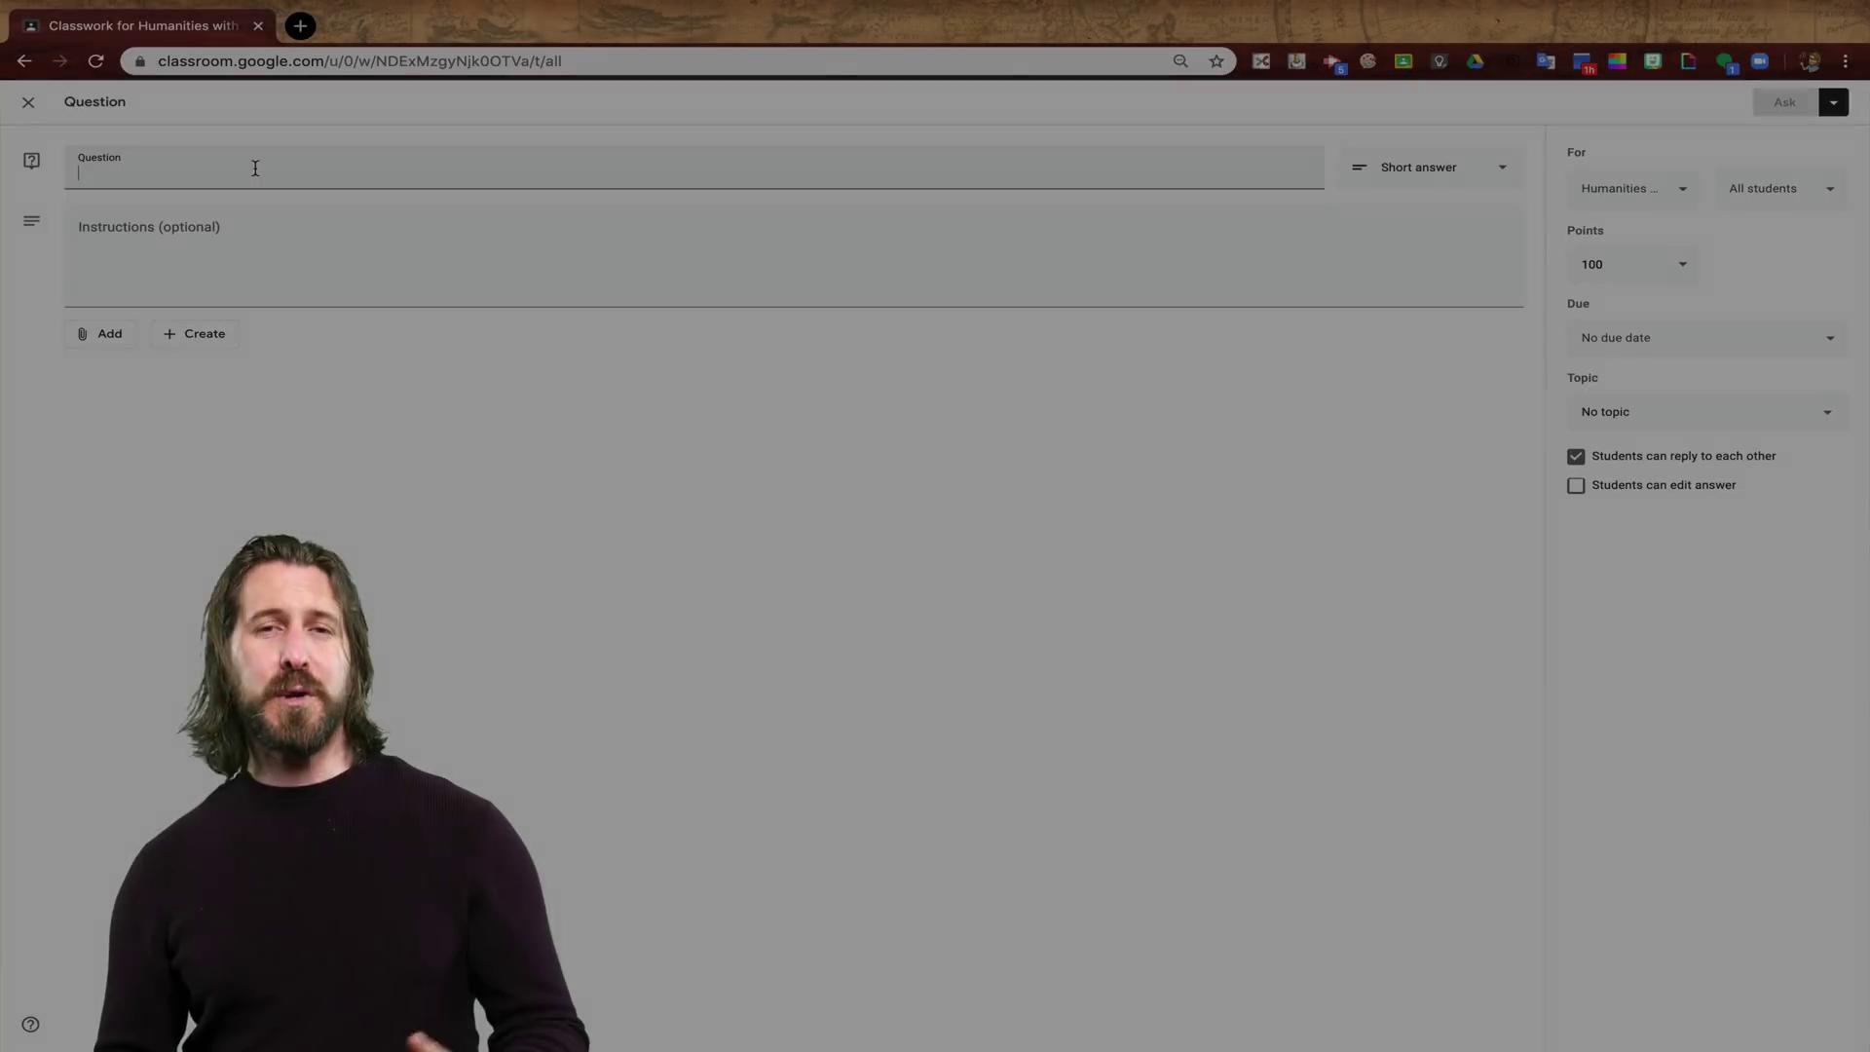
{"action": "type", "text": "How are you feeling about remote learning so far"}
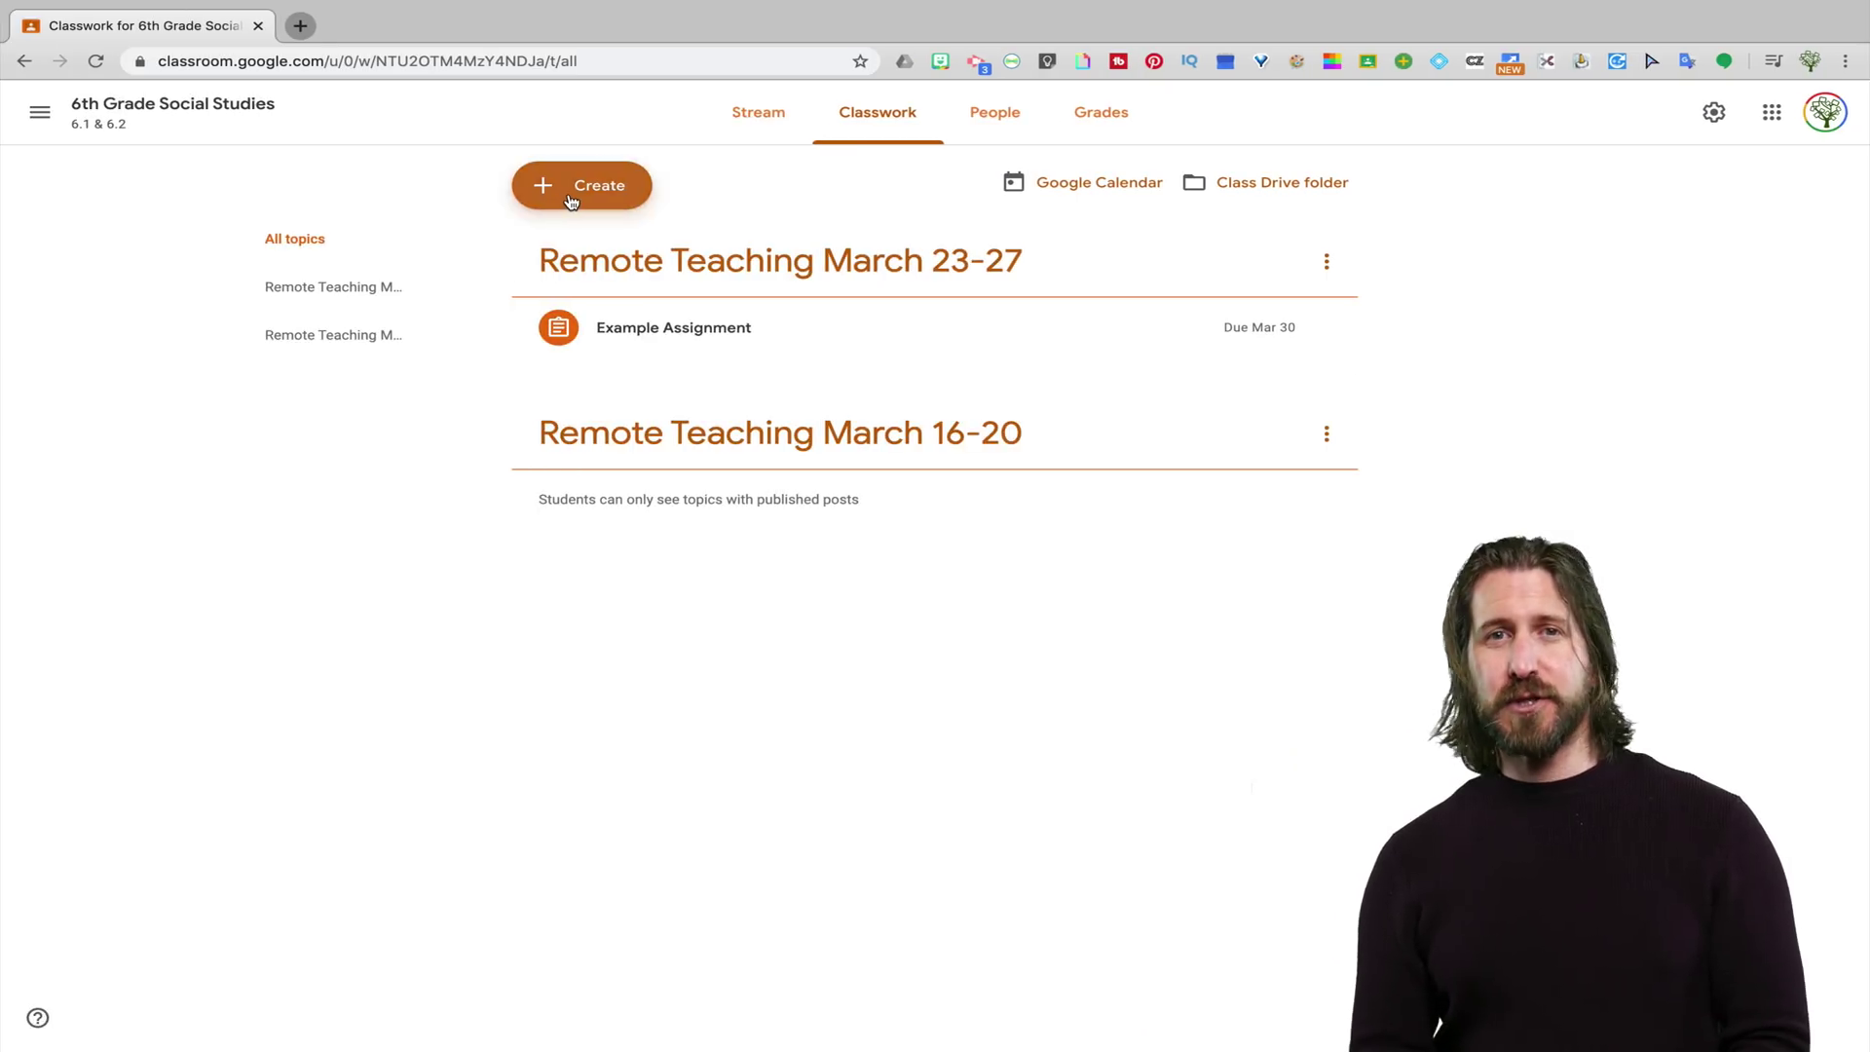
Start a new class material and look at the CNN 10 Student News & Response example
{"action": "left_click", "coordinate": [570, 194]}
{"action": "left_click", "coordinate": [630, 345]}
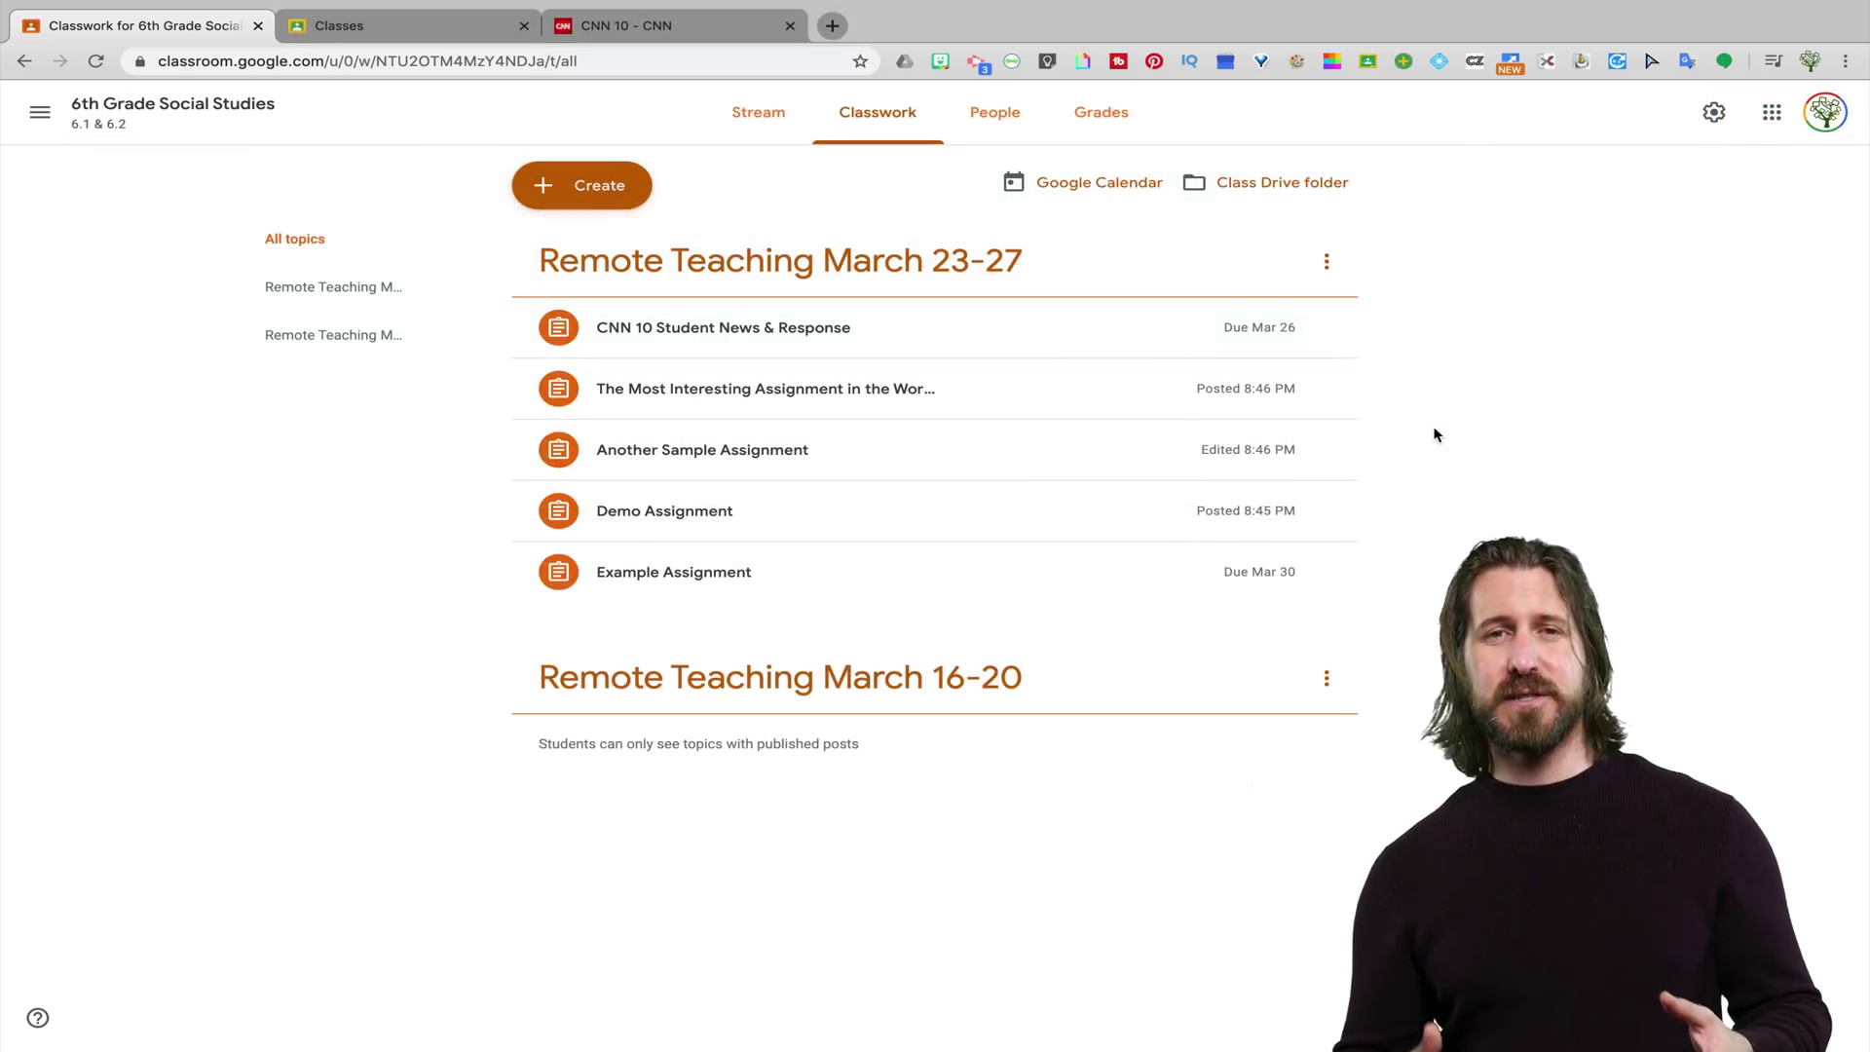
{"action": "left_click", "coordinate": [1007, 343]}
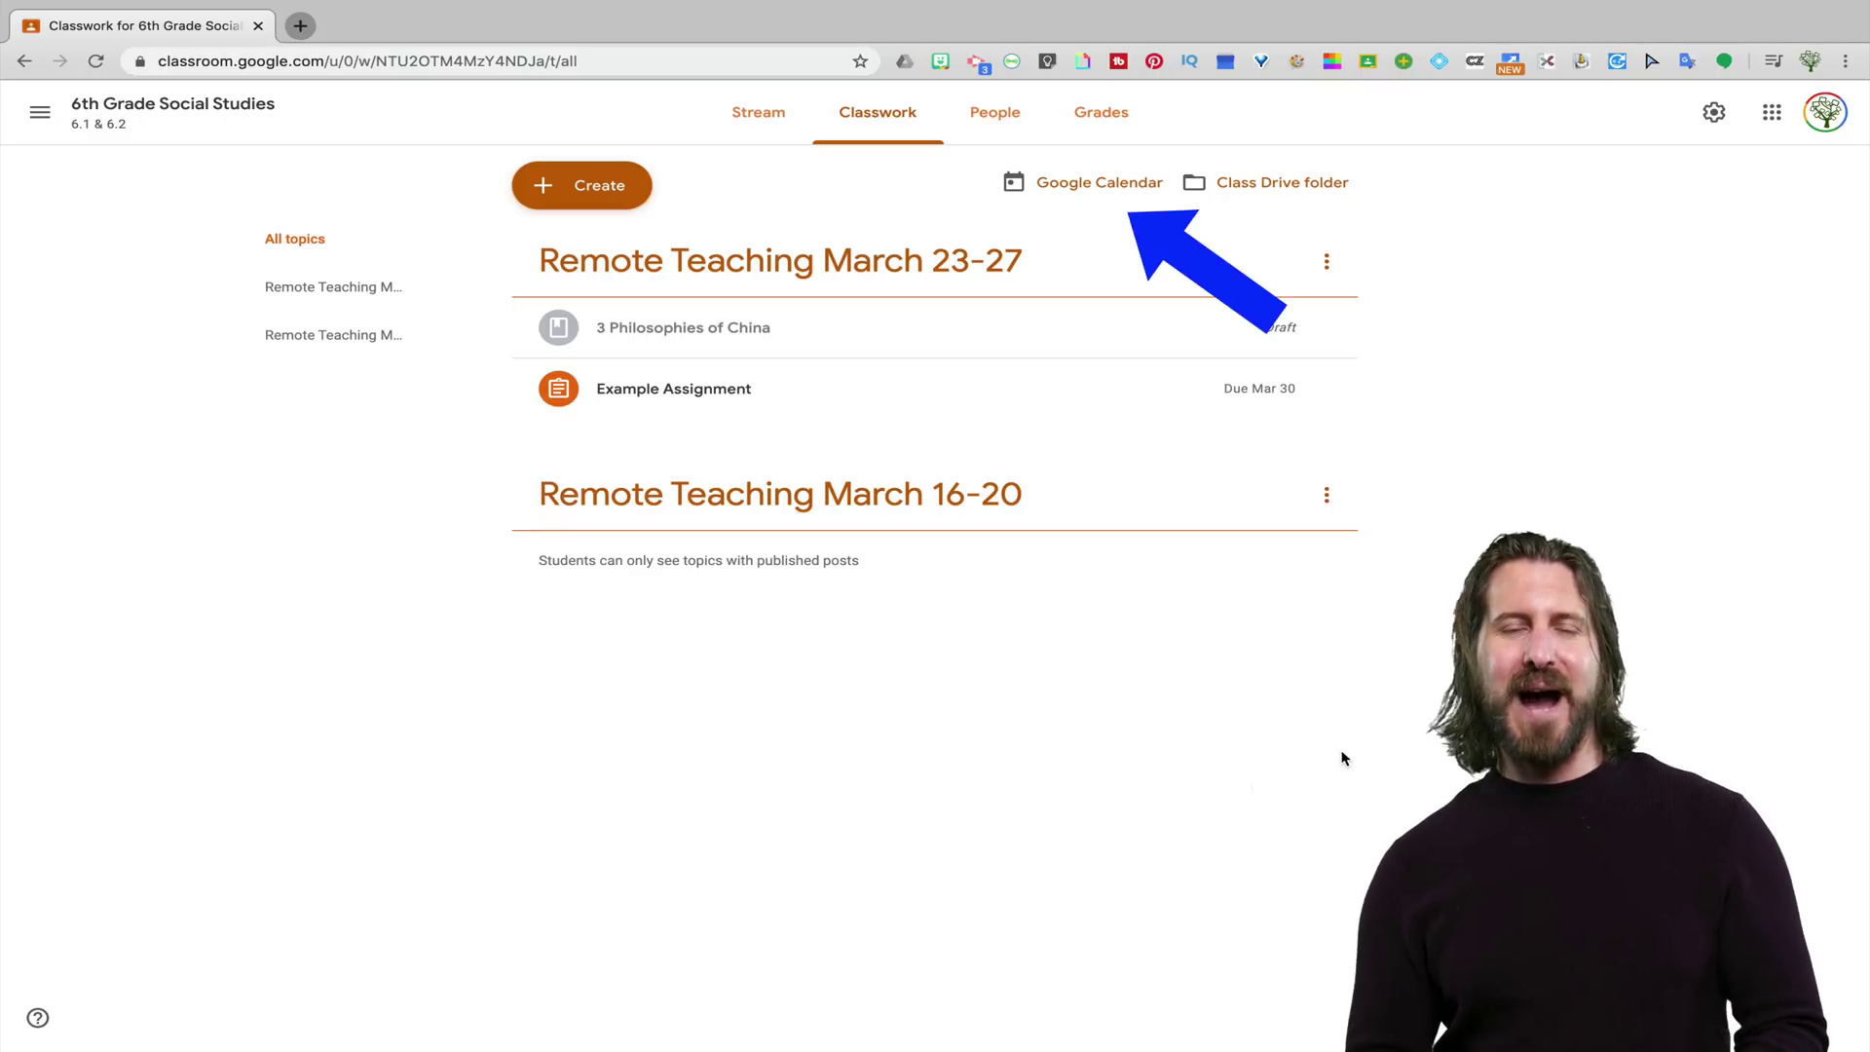
Open the class calendar showing Example Assignment on March 30, 2020, and block notifications
{"action": "left_click", "coordinate": [1105, 184]}
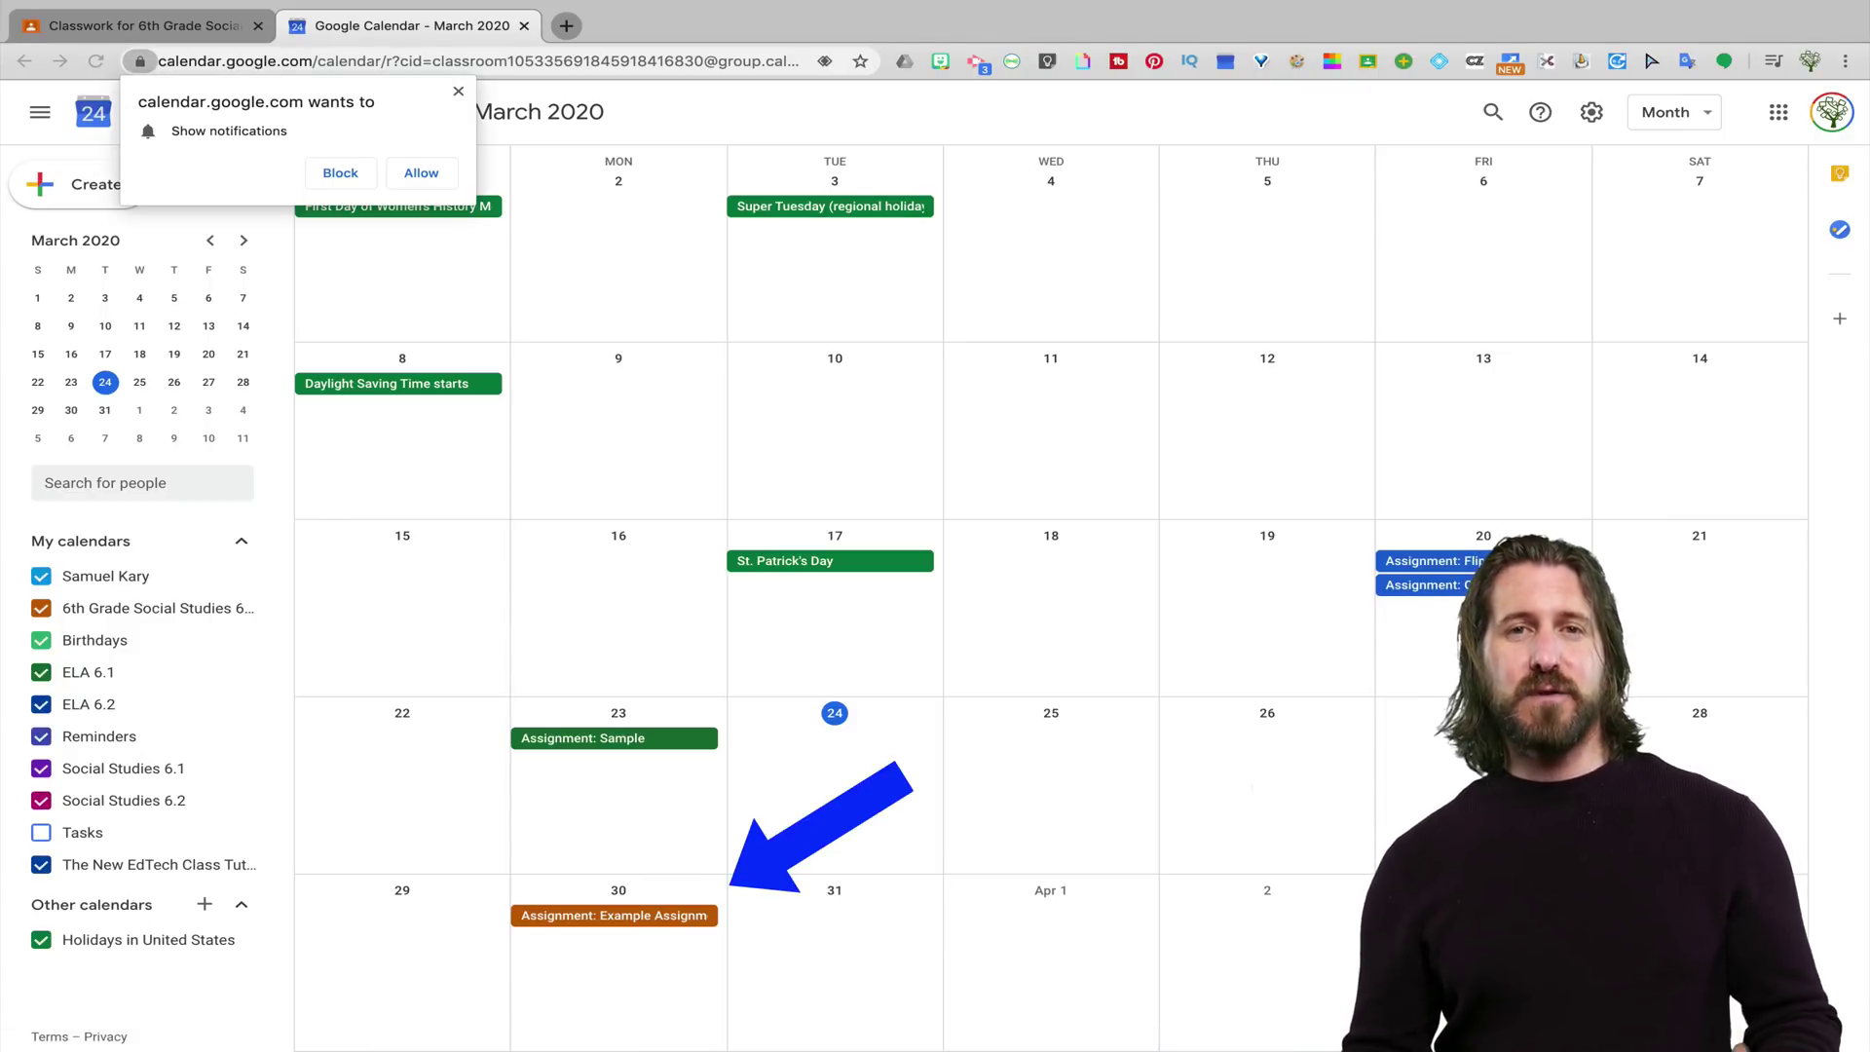
{"action": "key", "text": "Escape"}
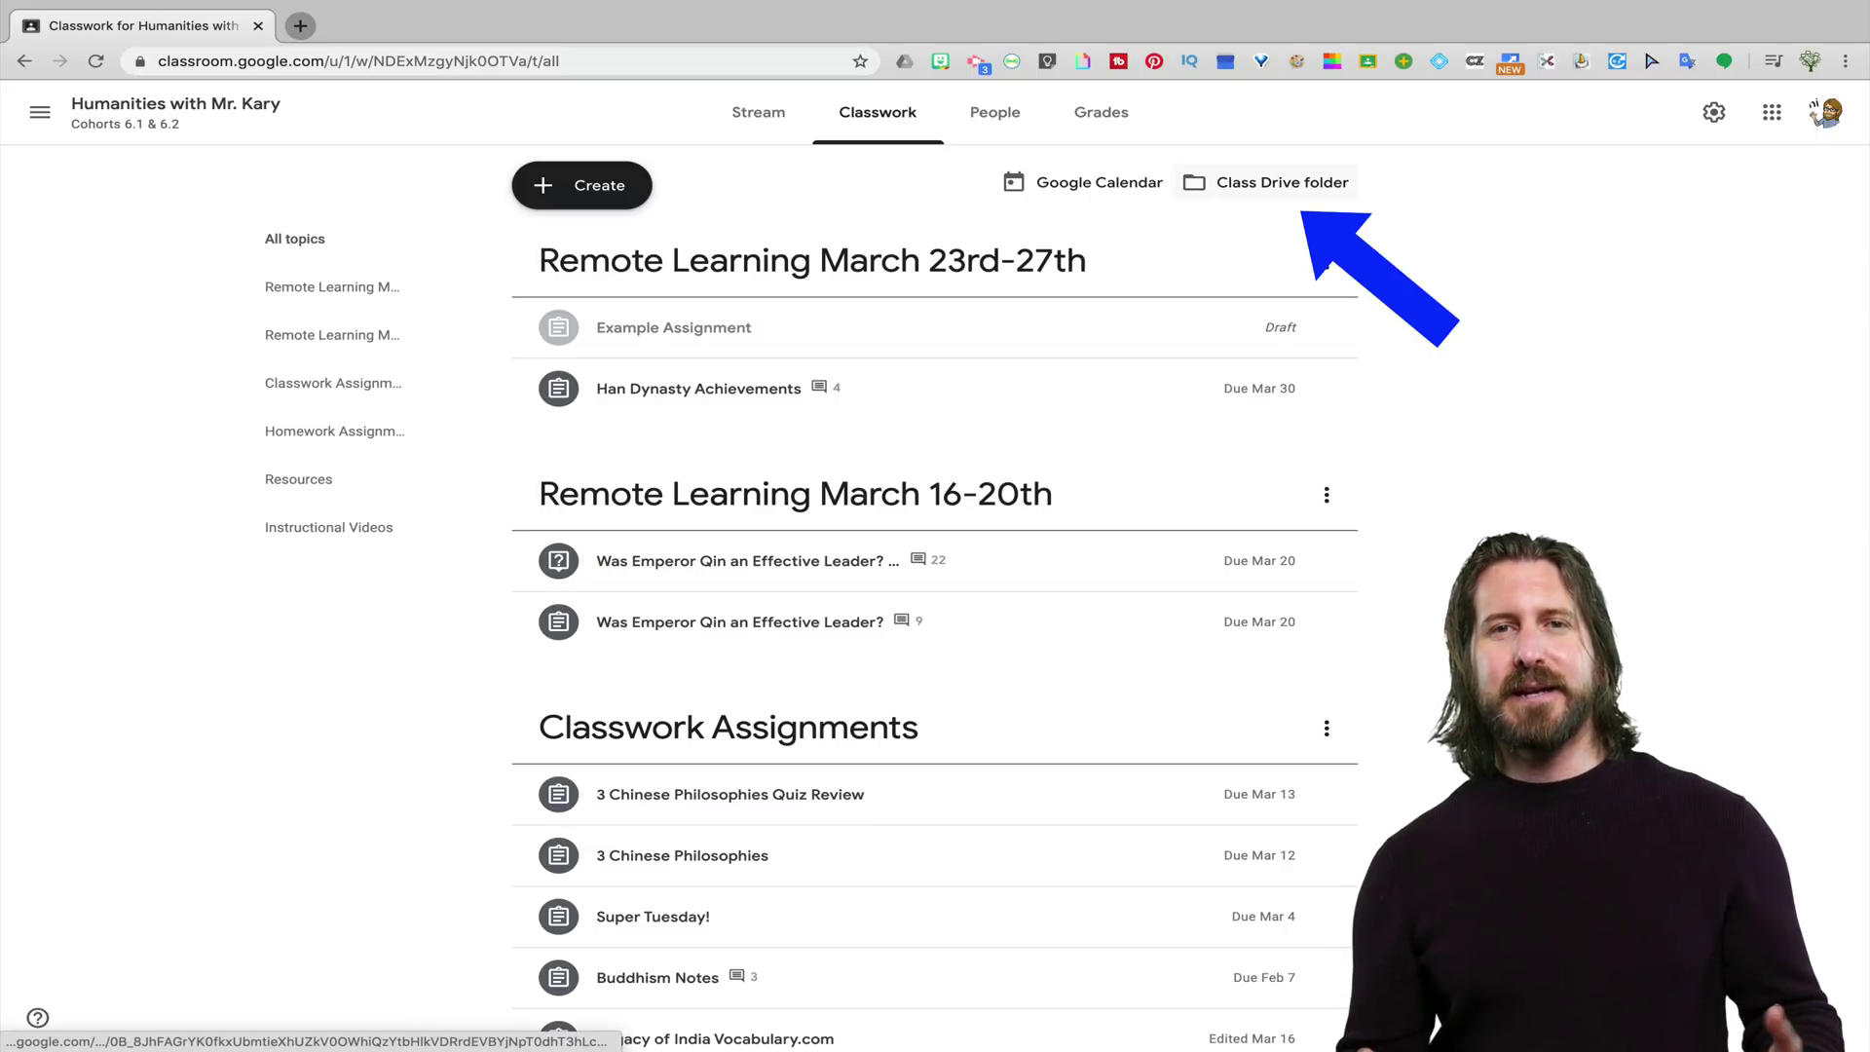
Open a student's essay from the class Drive folder's Hinduism & Buddhism Compare and Contrast Essay subfolder
{"action": "left_click", "coordinate": [1266, 183]}
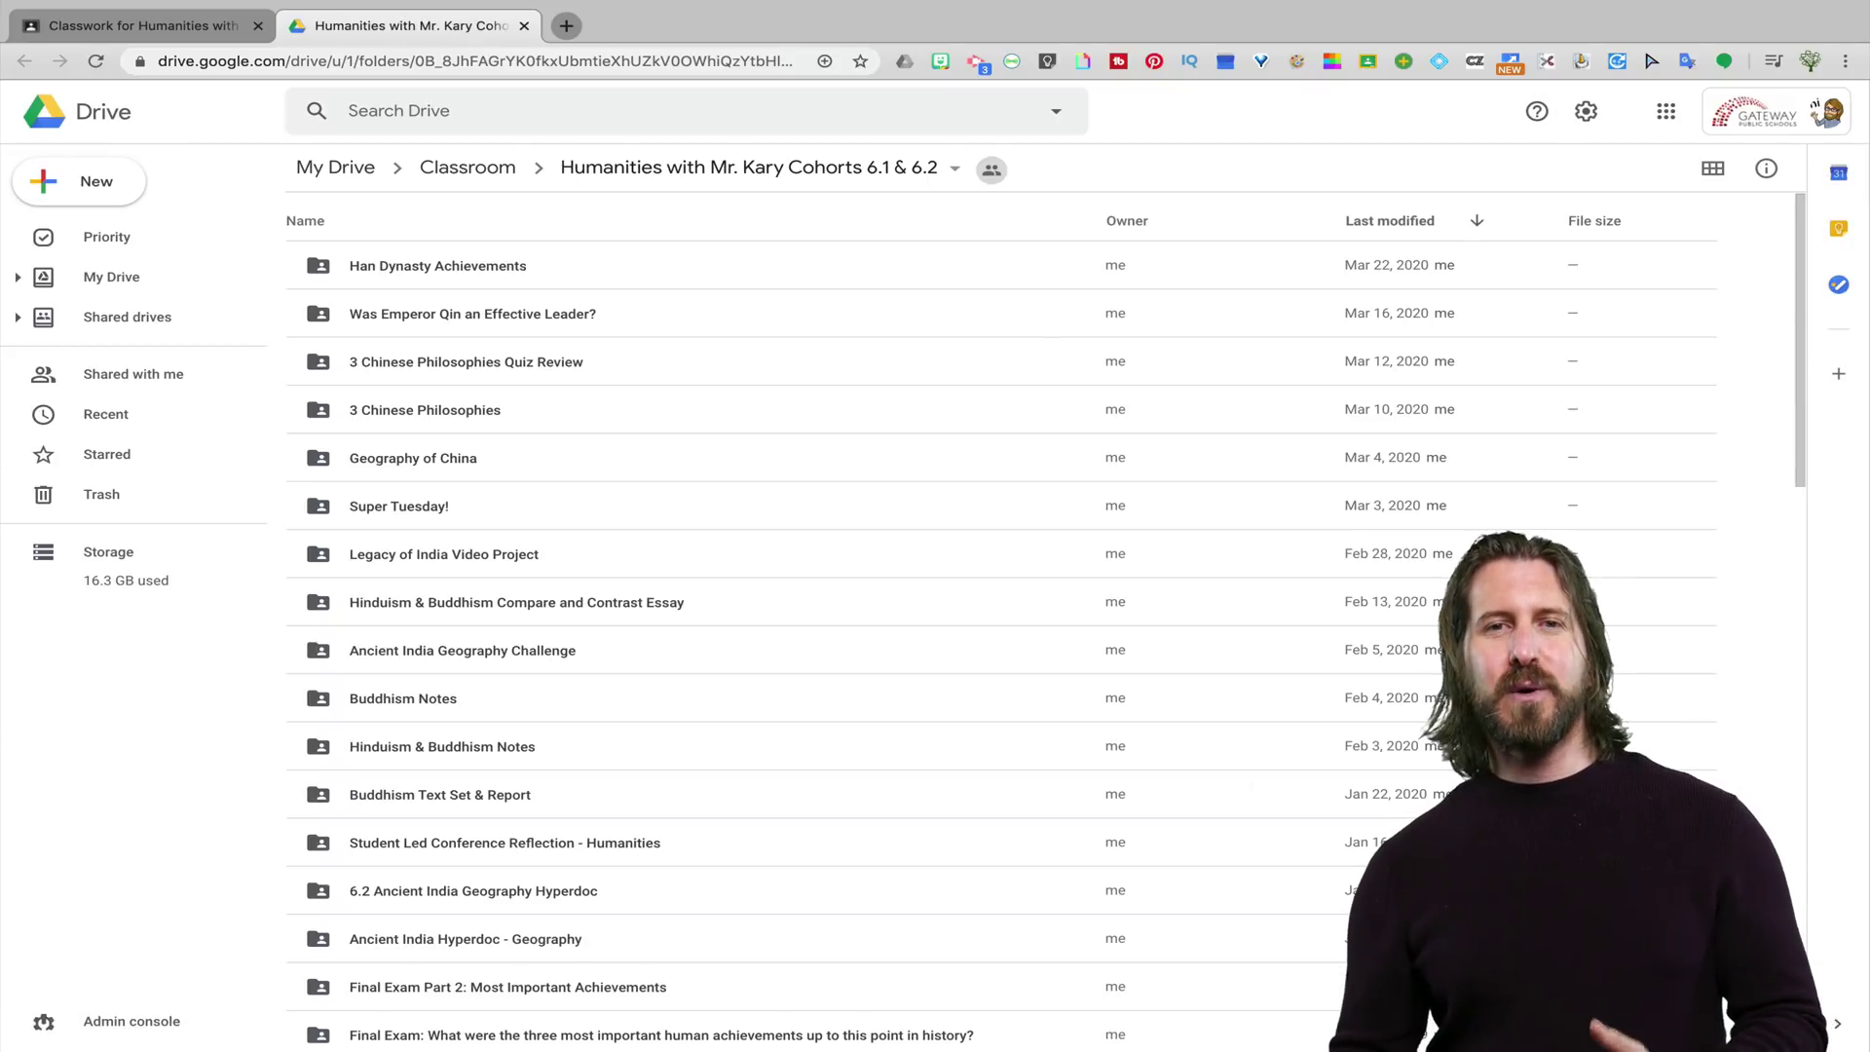
{"action": "double_click", "coordinate": [610, 611]}
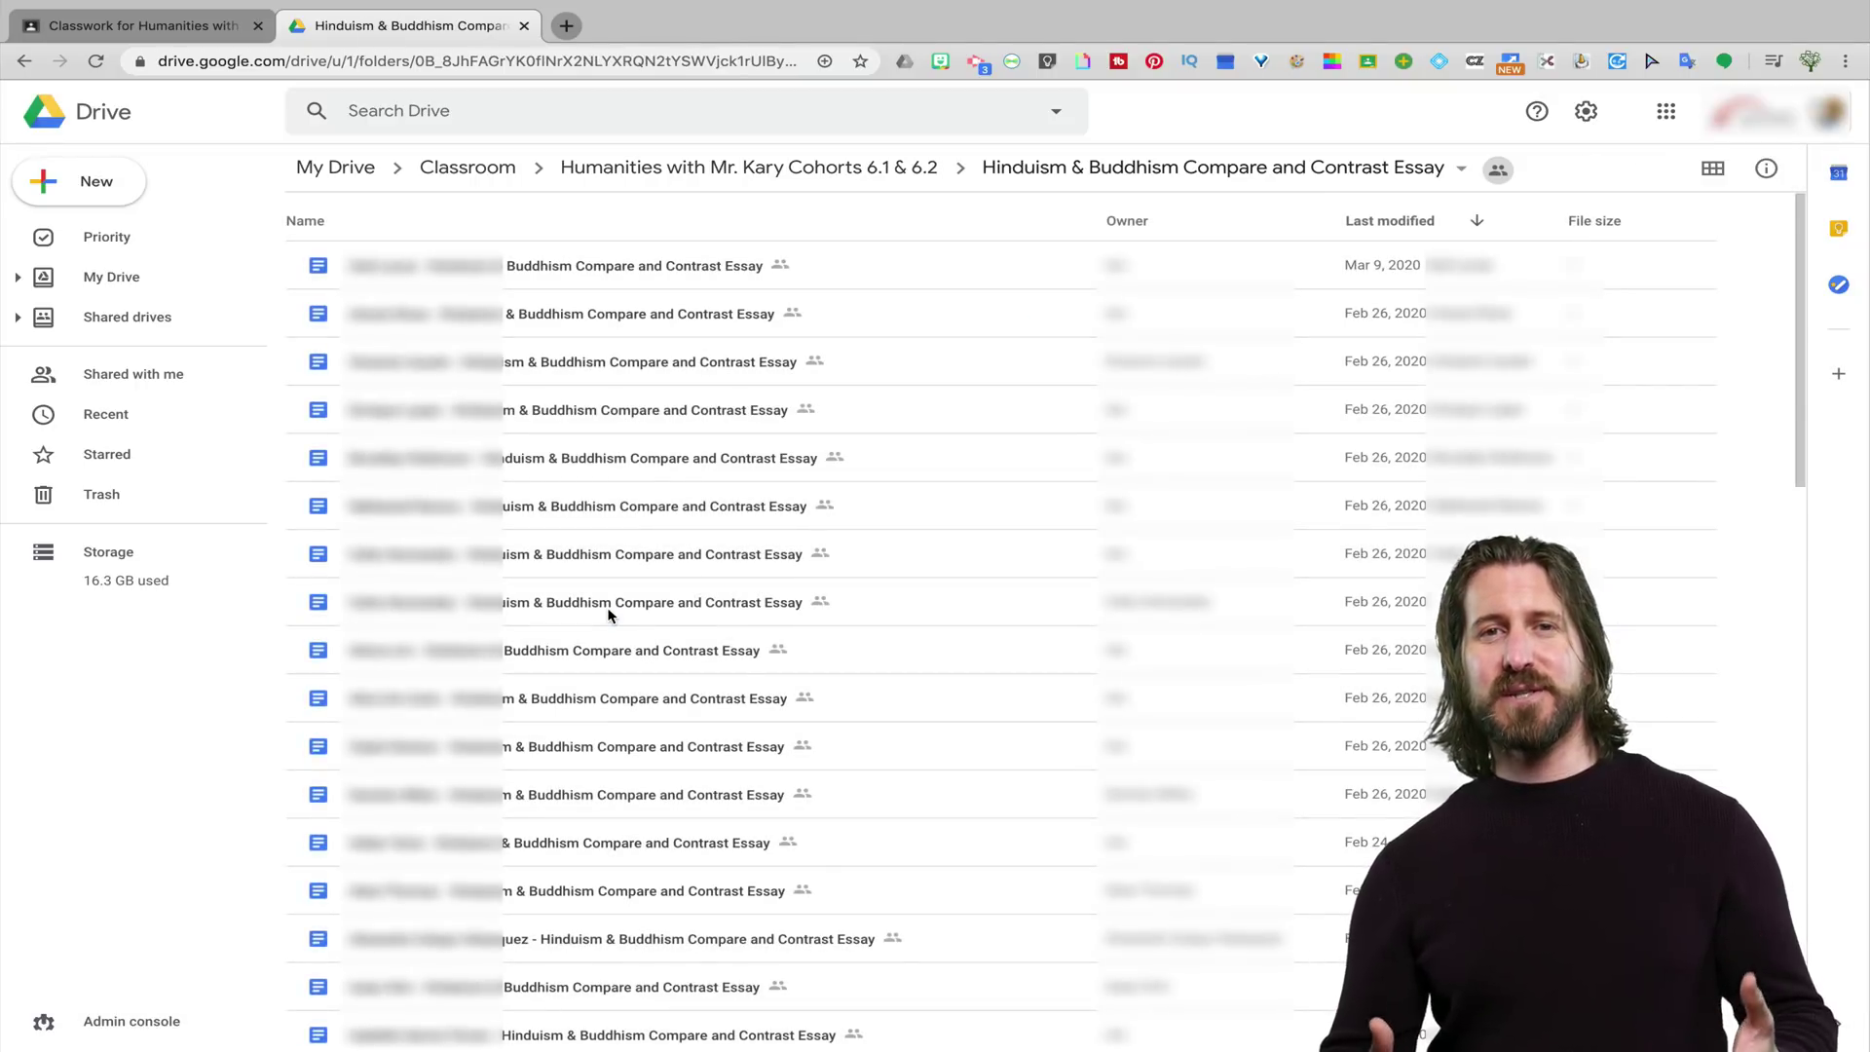
{"action": "left_click", "coordinate": [989, 467]}
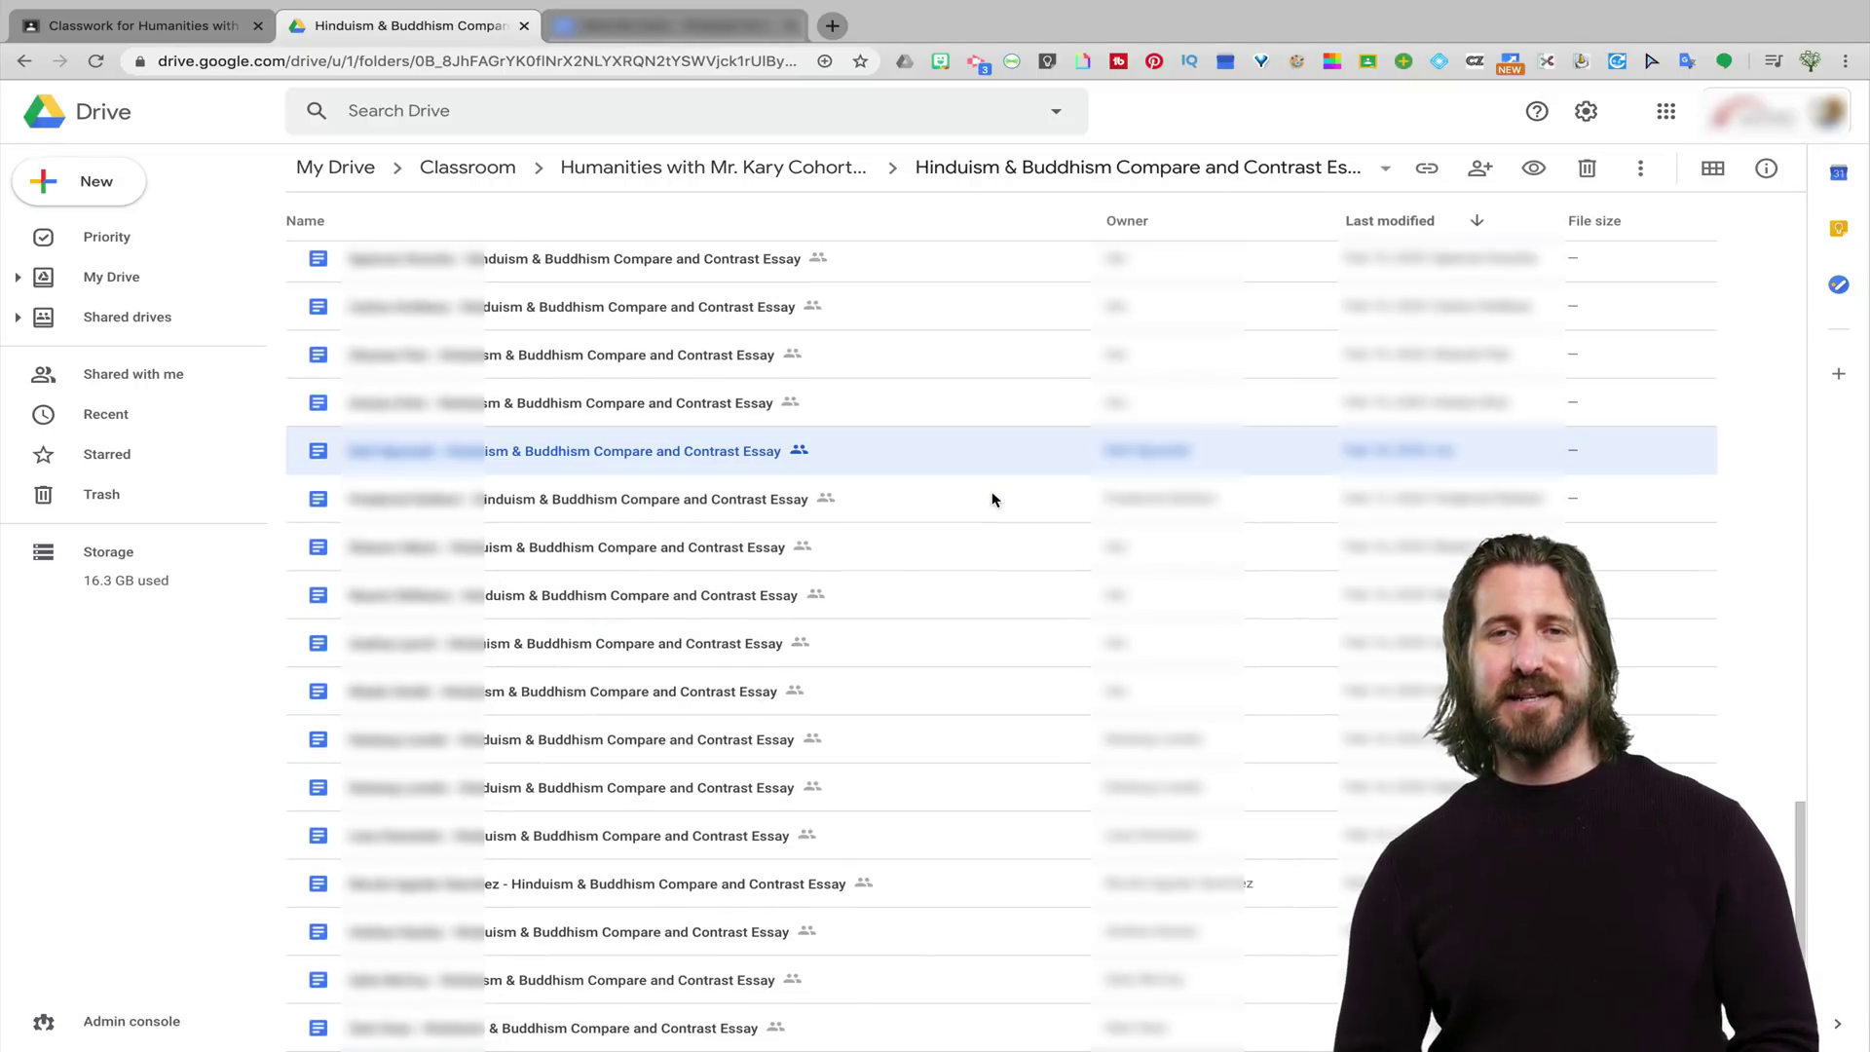
{"action": "double_click", "coordinate": [612, 838]}
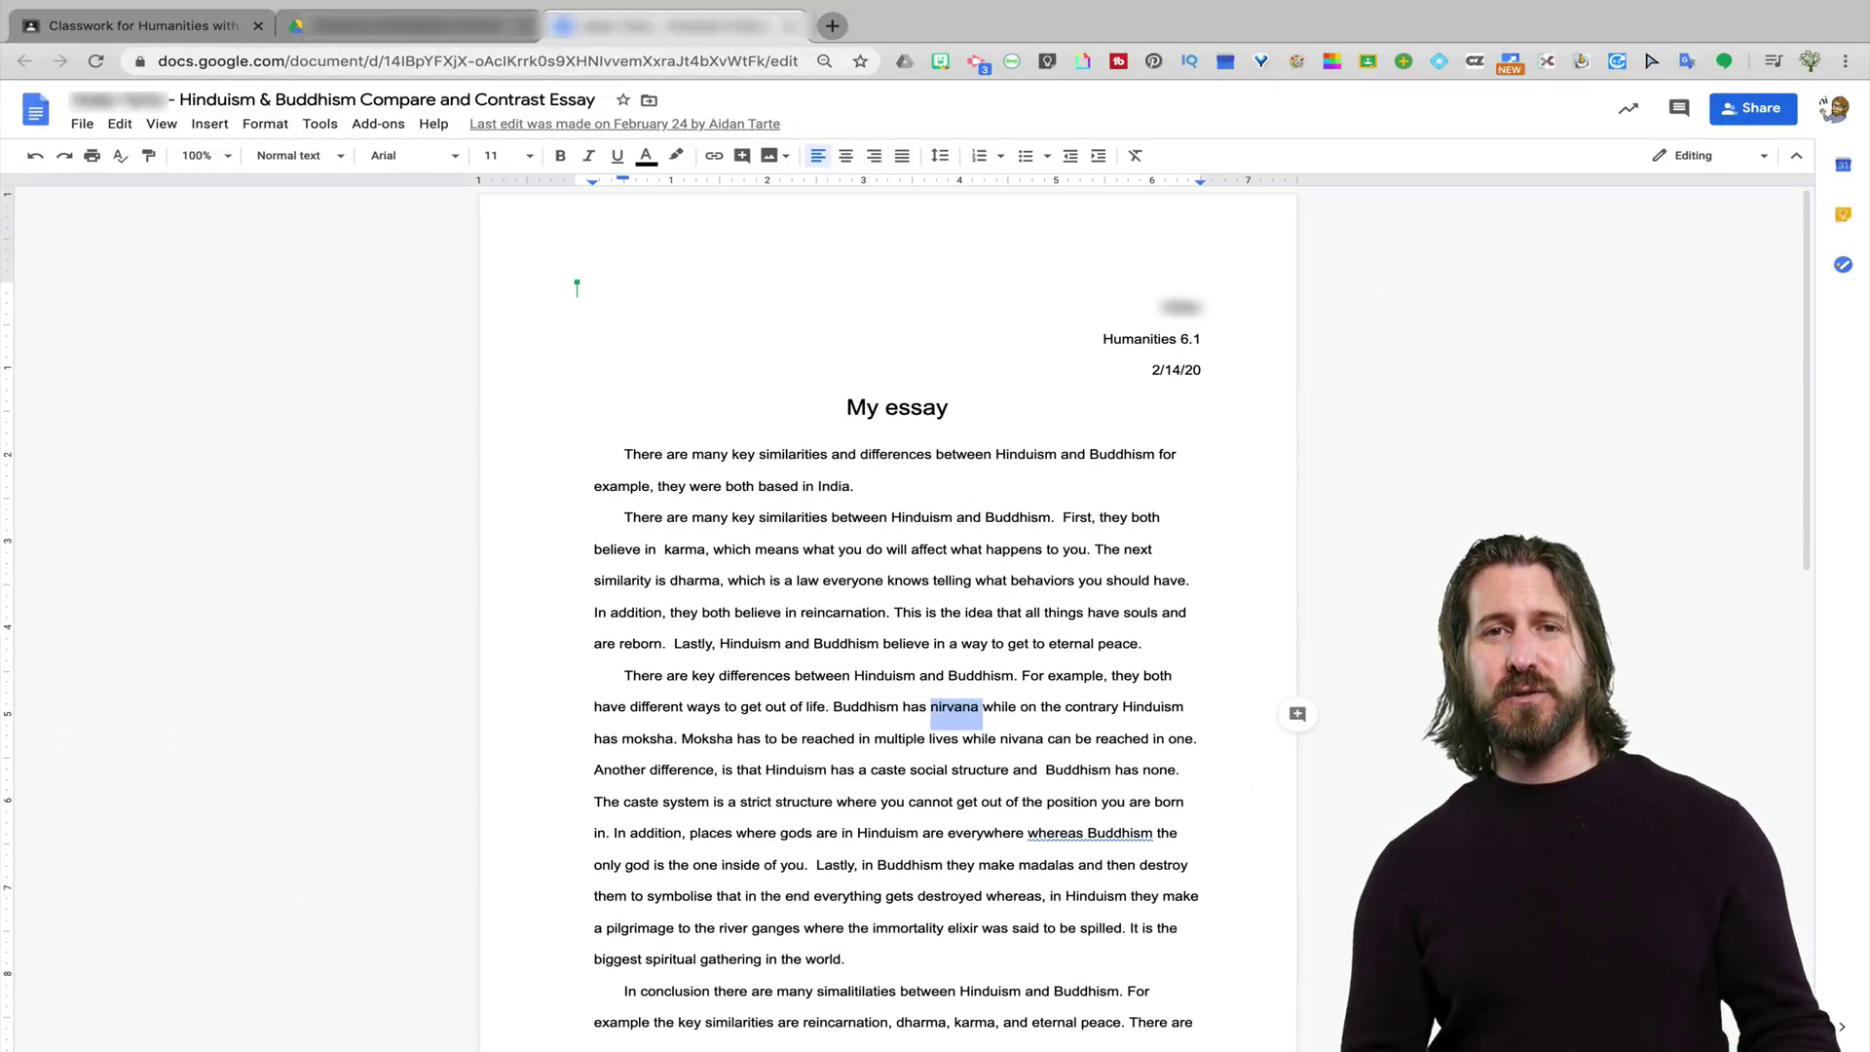
Start a 'Check for capitalization' comment on the word 'nirvana' in the essay
{"action": "right_click", "coordinate": [956, 708]}
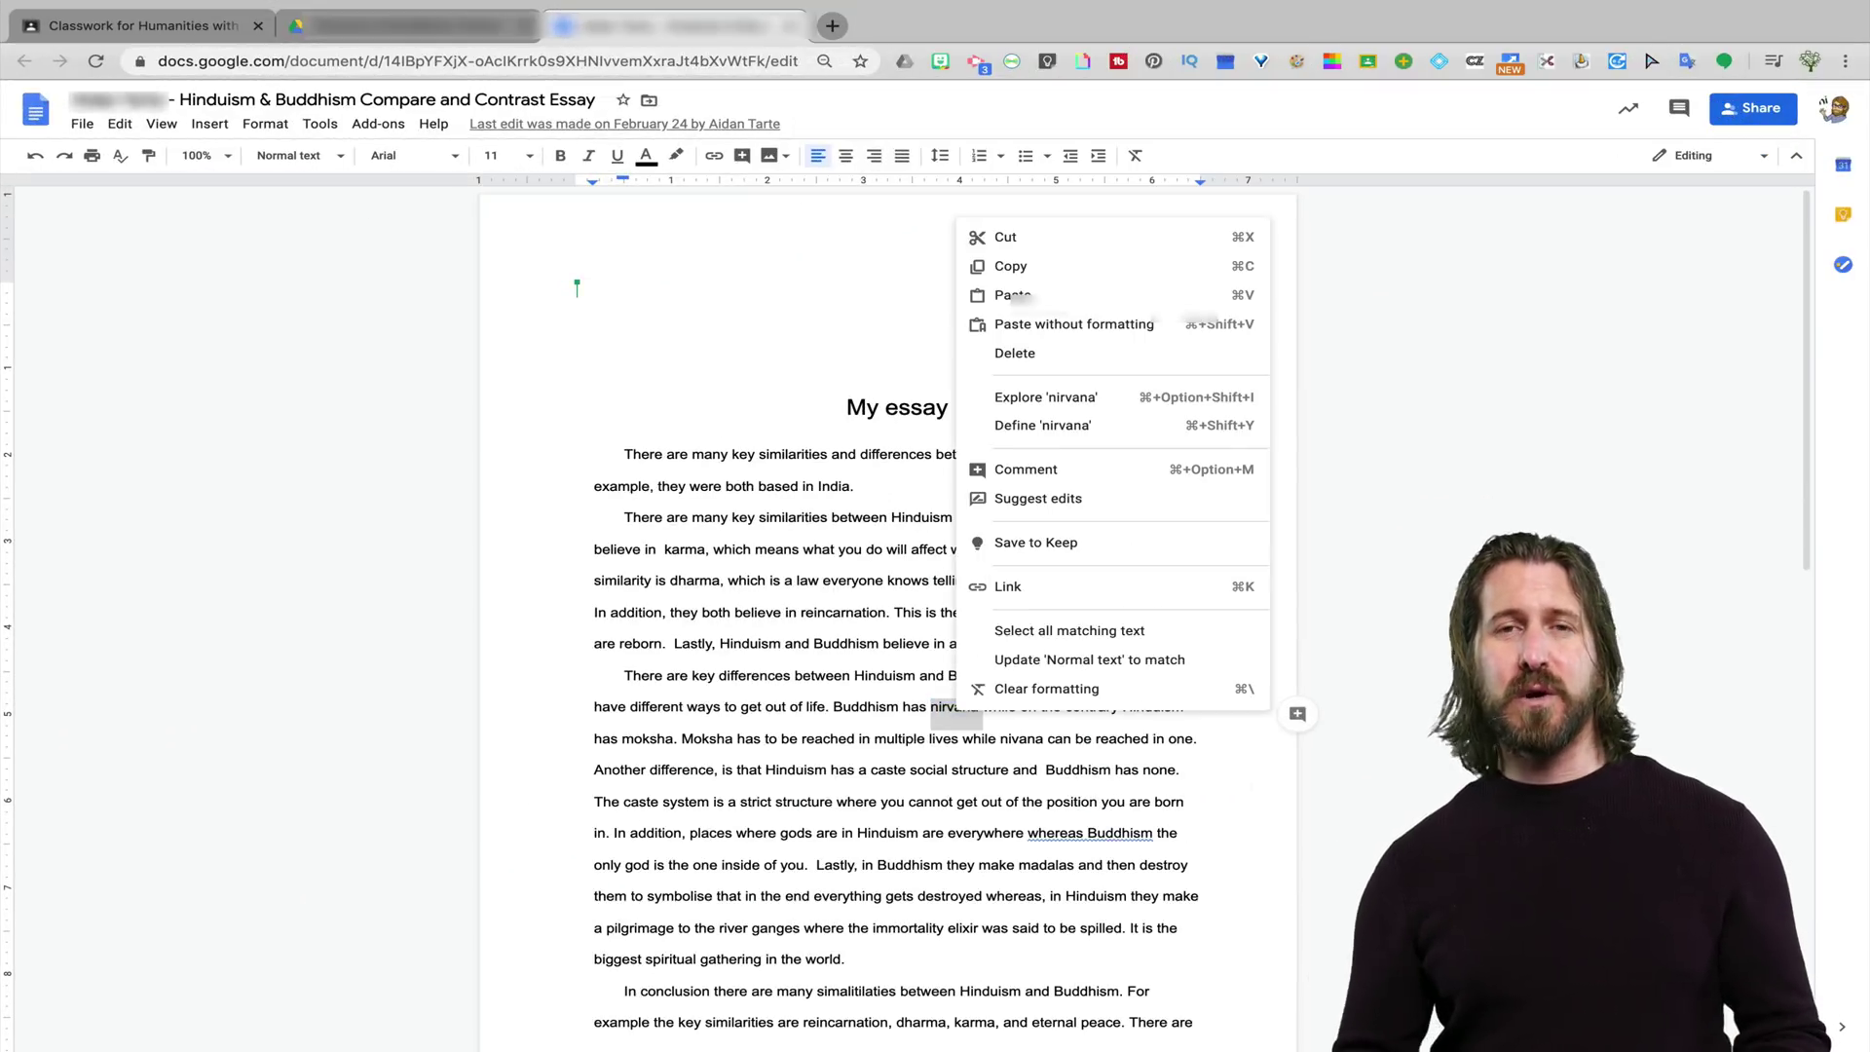
{"action": "left_click", "coordinate": [1026, 470]}
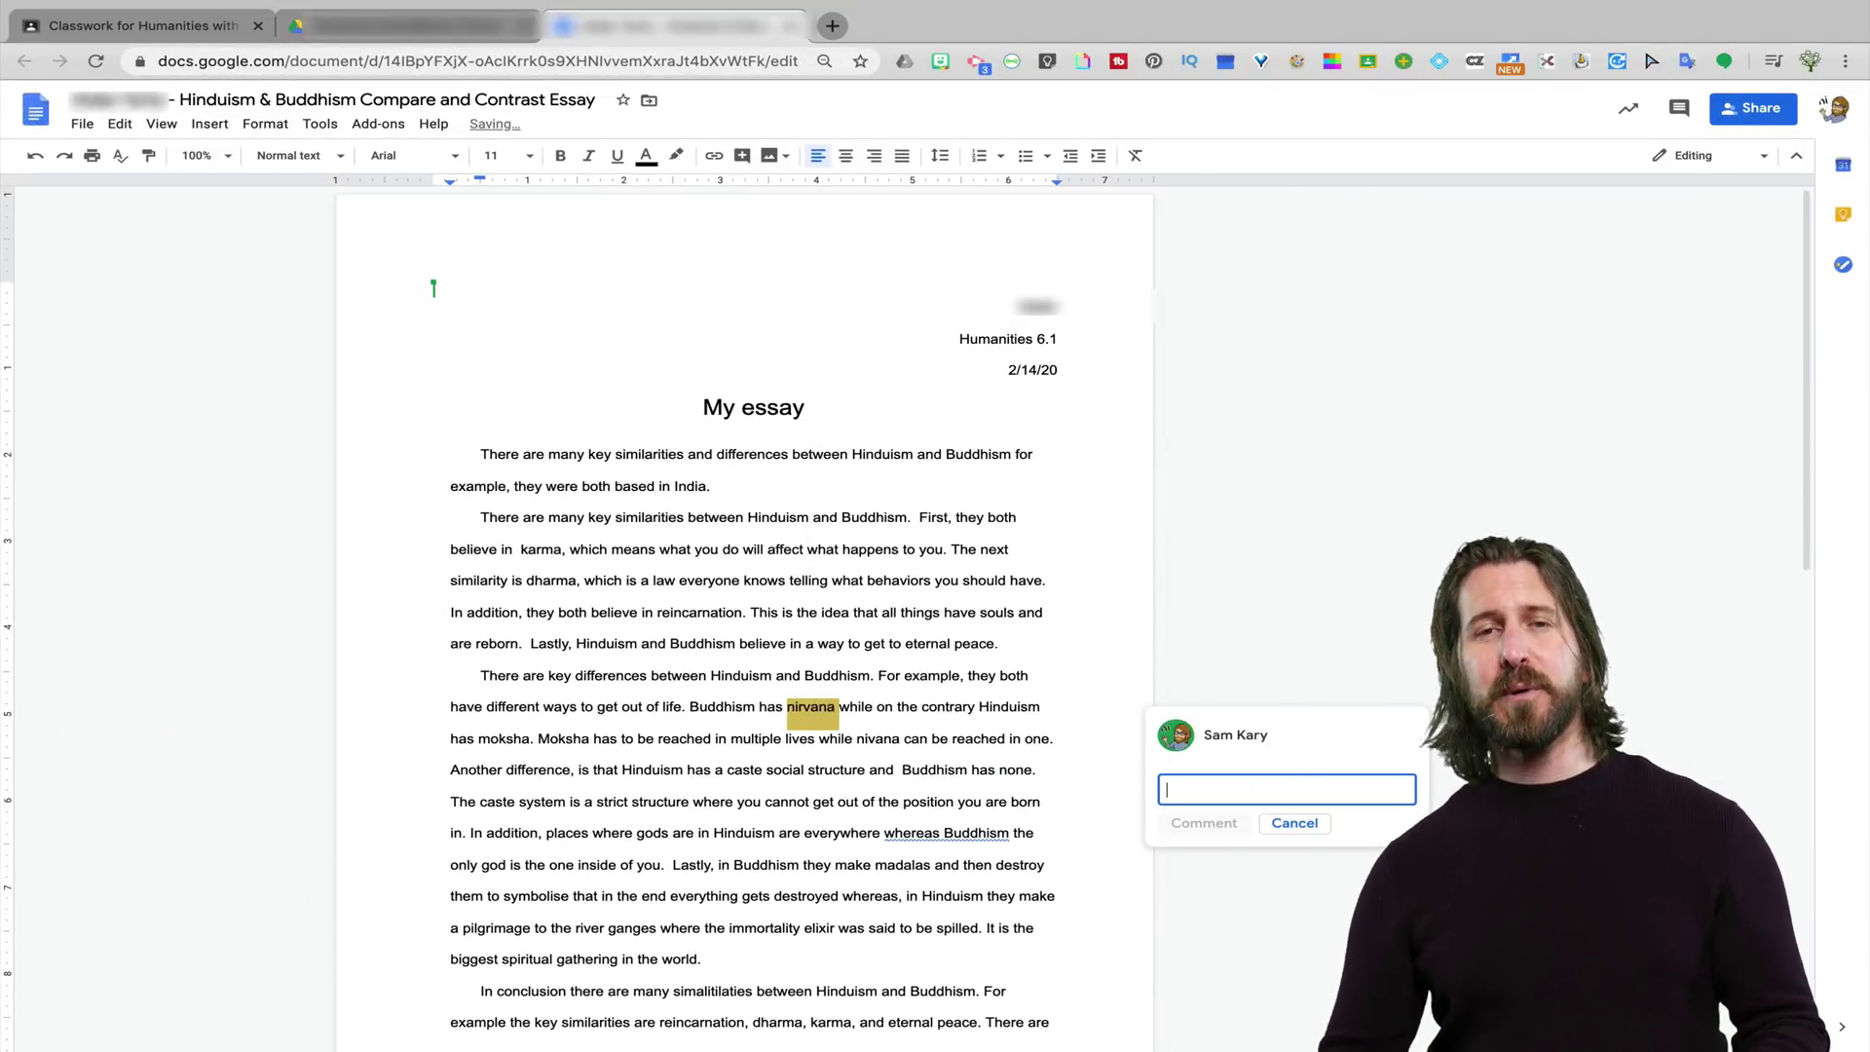
{"action": "type", "text": "C"}
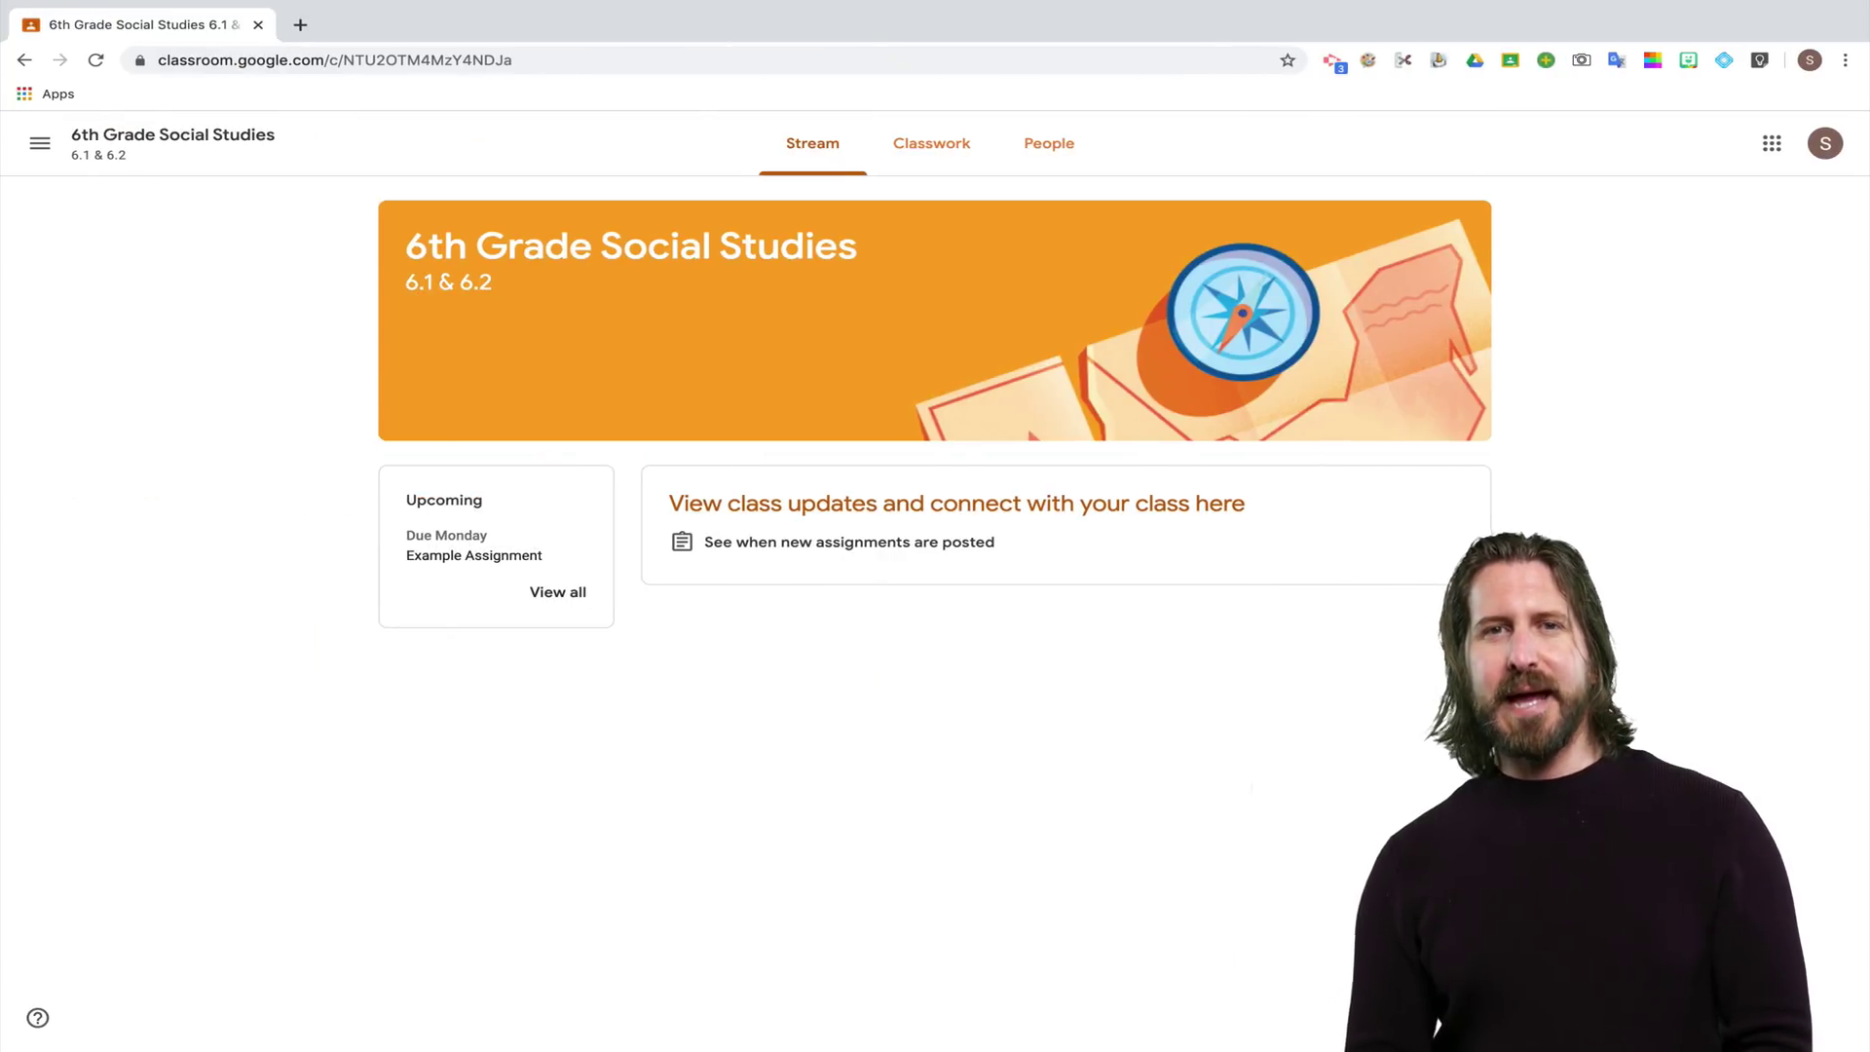
Make a copy of the view-only 27.1 Stations: 3 Philosophies and Emperor Qin doc into the class folder
{"action": "left_click", "coordinate": [931, 143]}
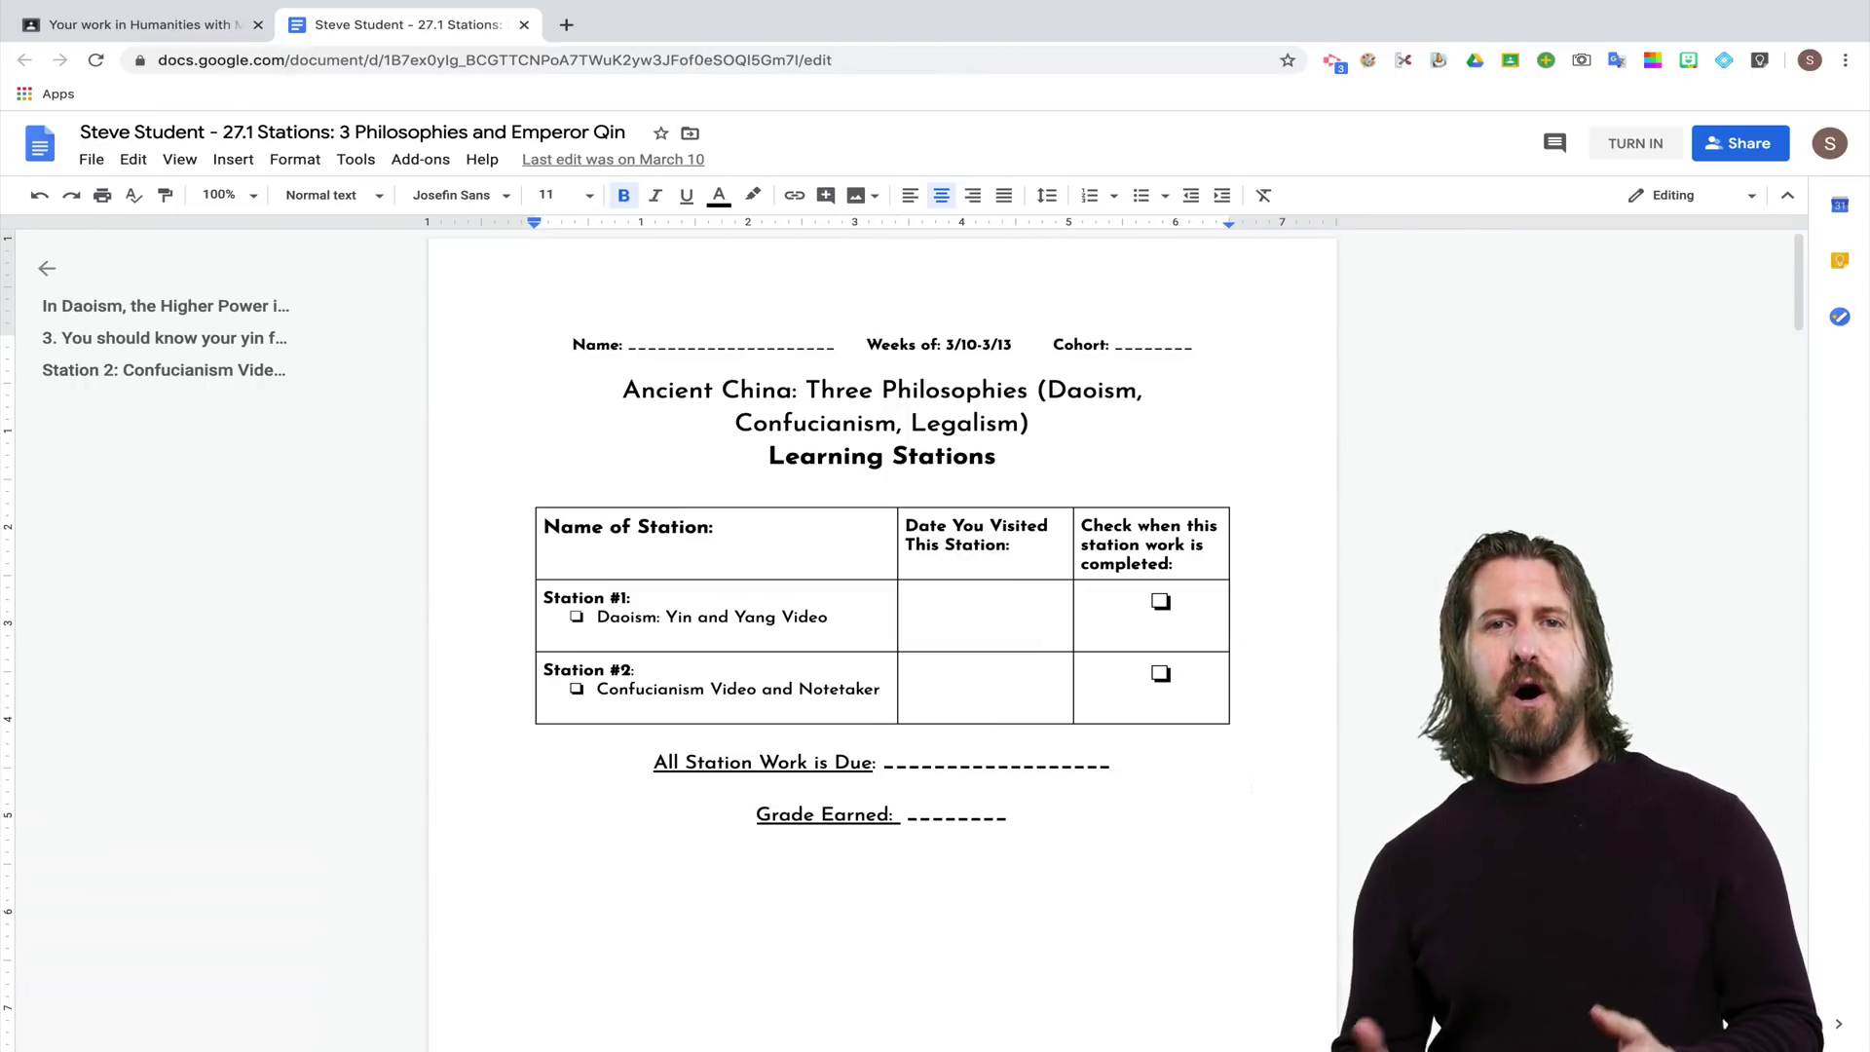
{"action": "left_click", "coordinate": [1635, 143]}
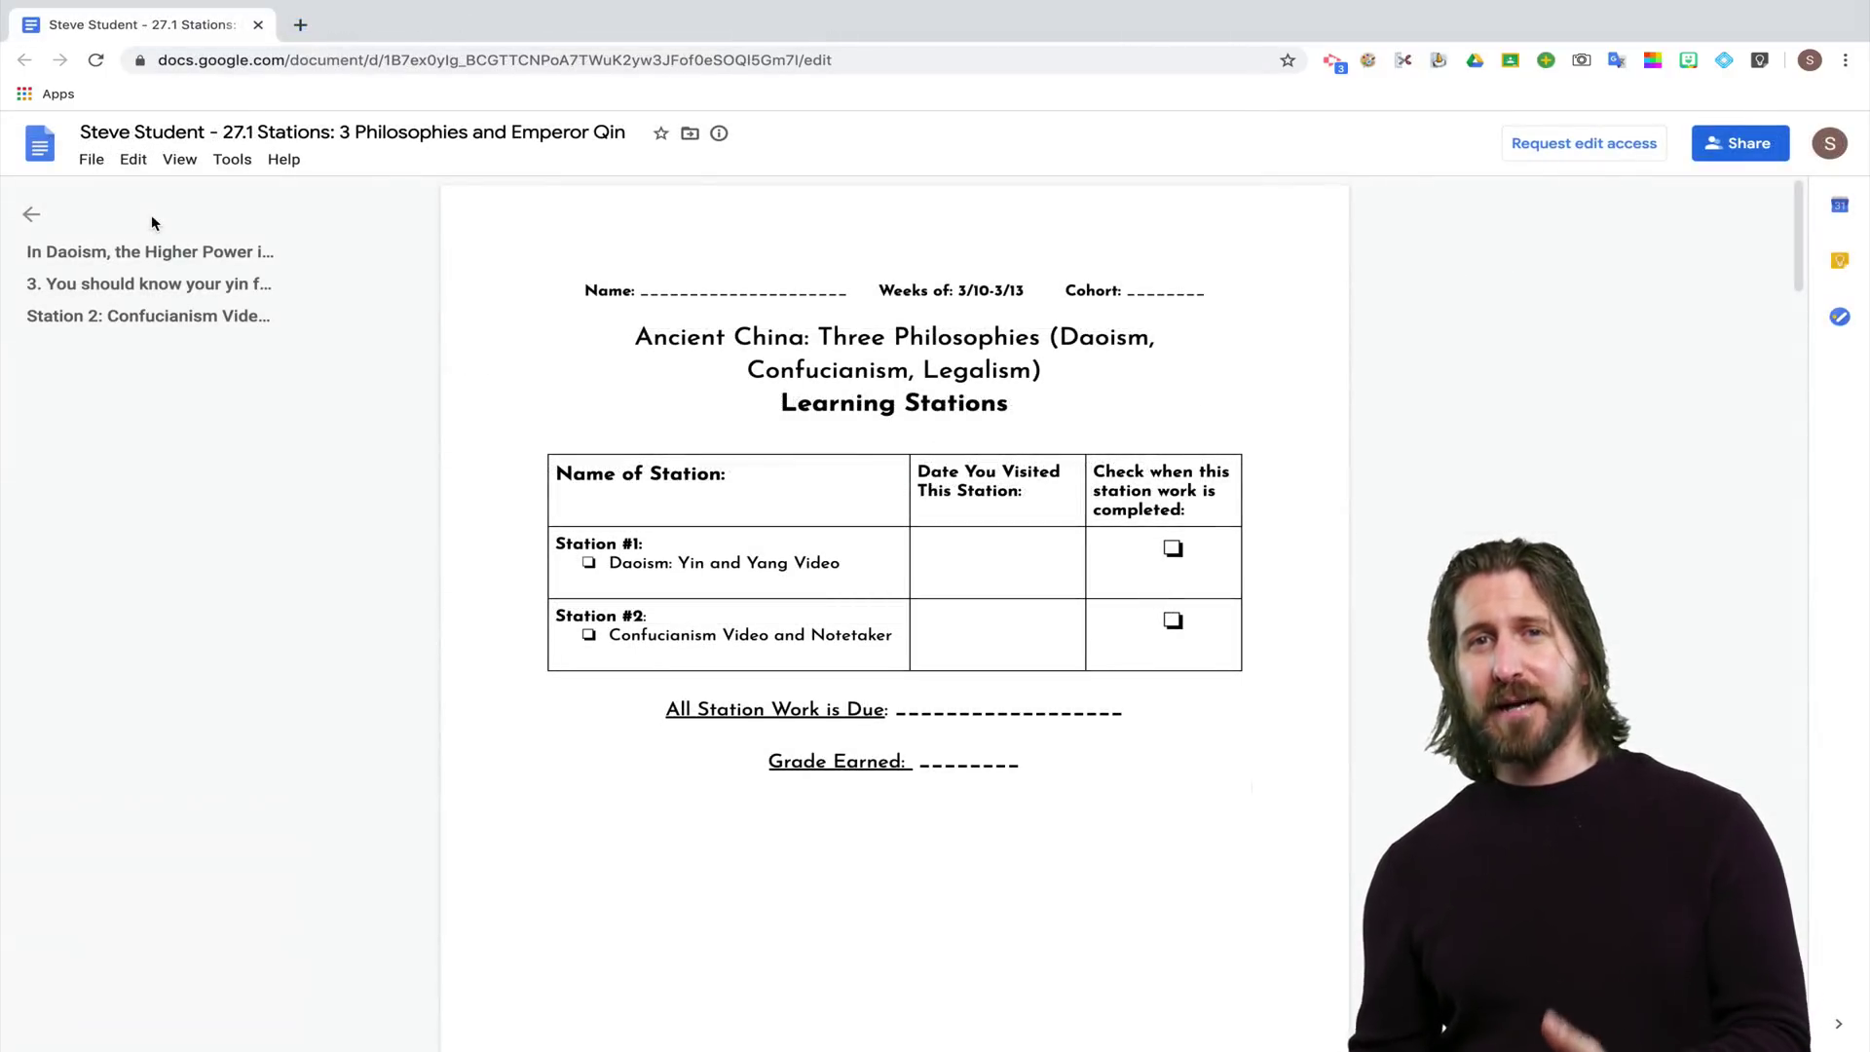
{"action": "left_click", "coordinate": [92, 161]}
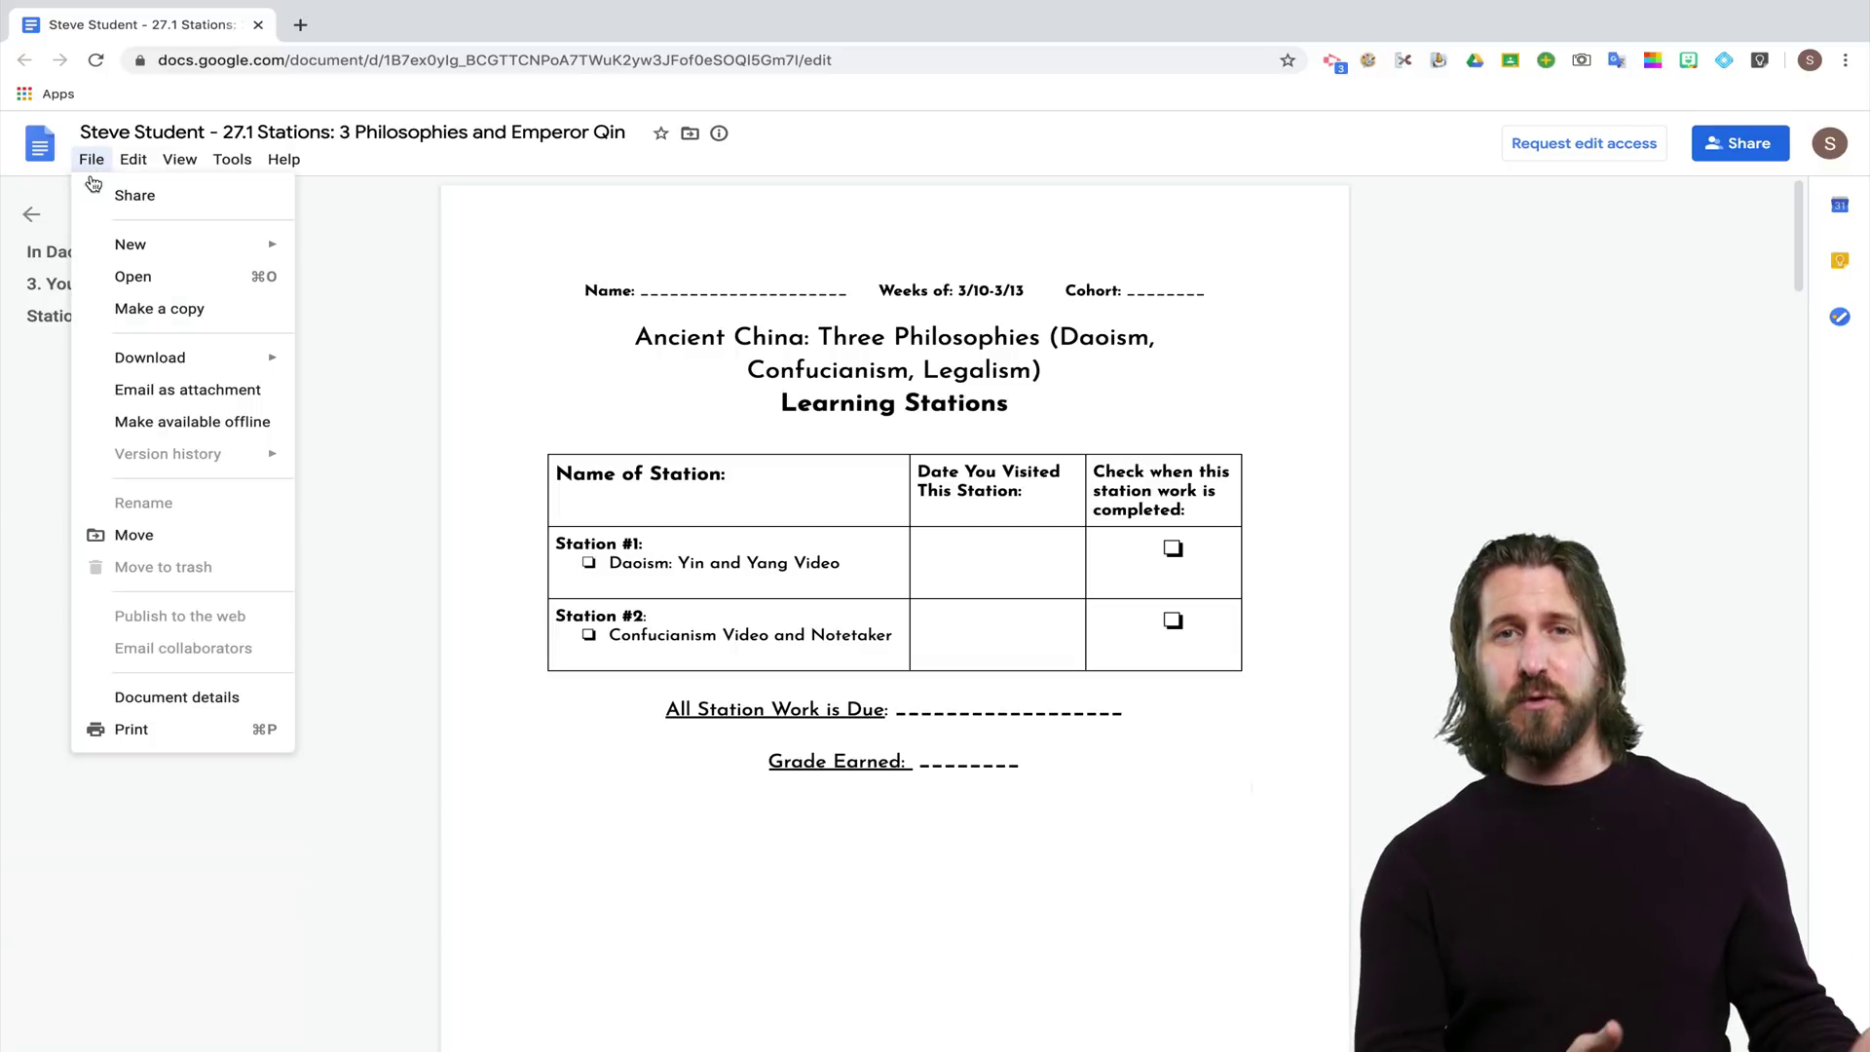
{"action": "left_click", "coordinate": [138, 310]}
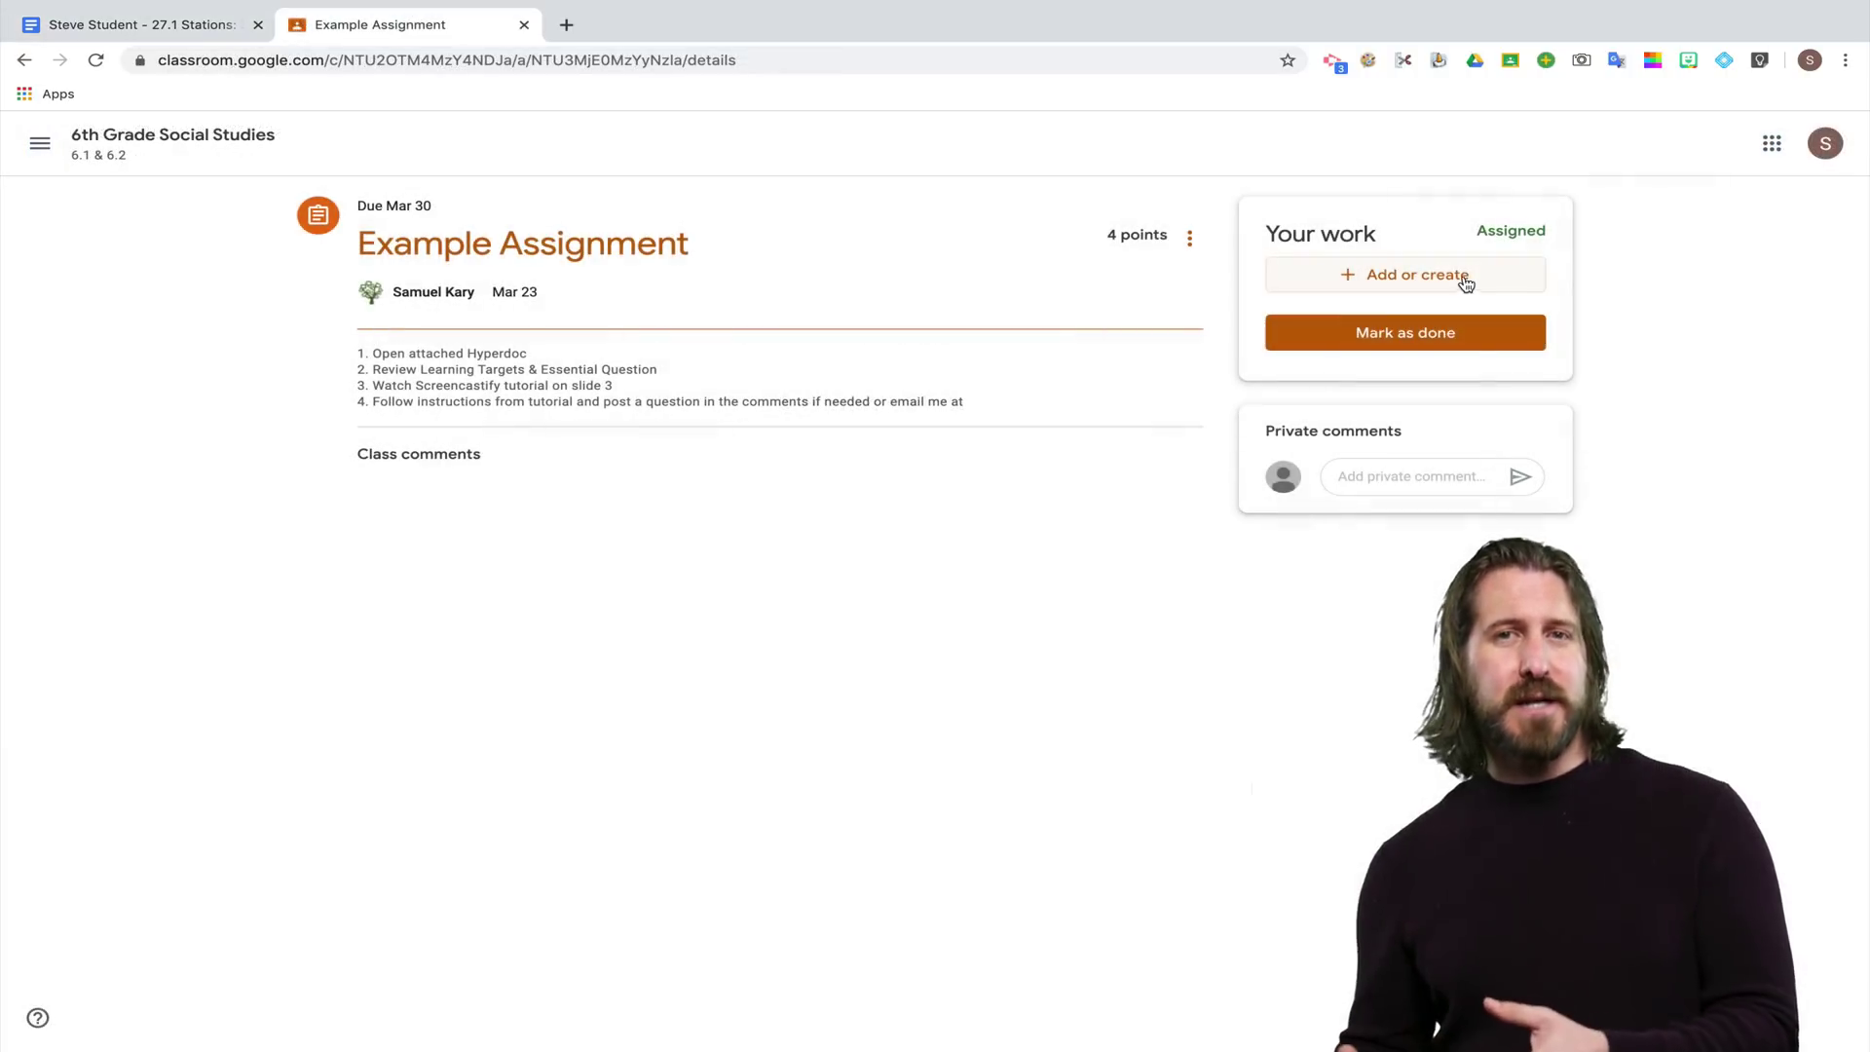
Upload Ancient_China_Geography_Projects.mp4 from Downloads as work for the assignment
{"action": "left_click", "coordinate": [1464, 282]}
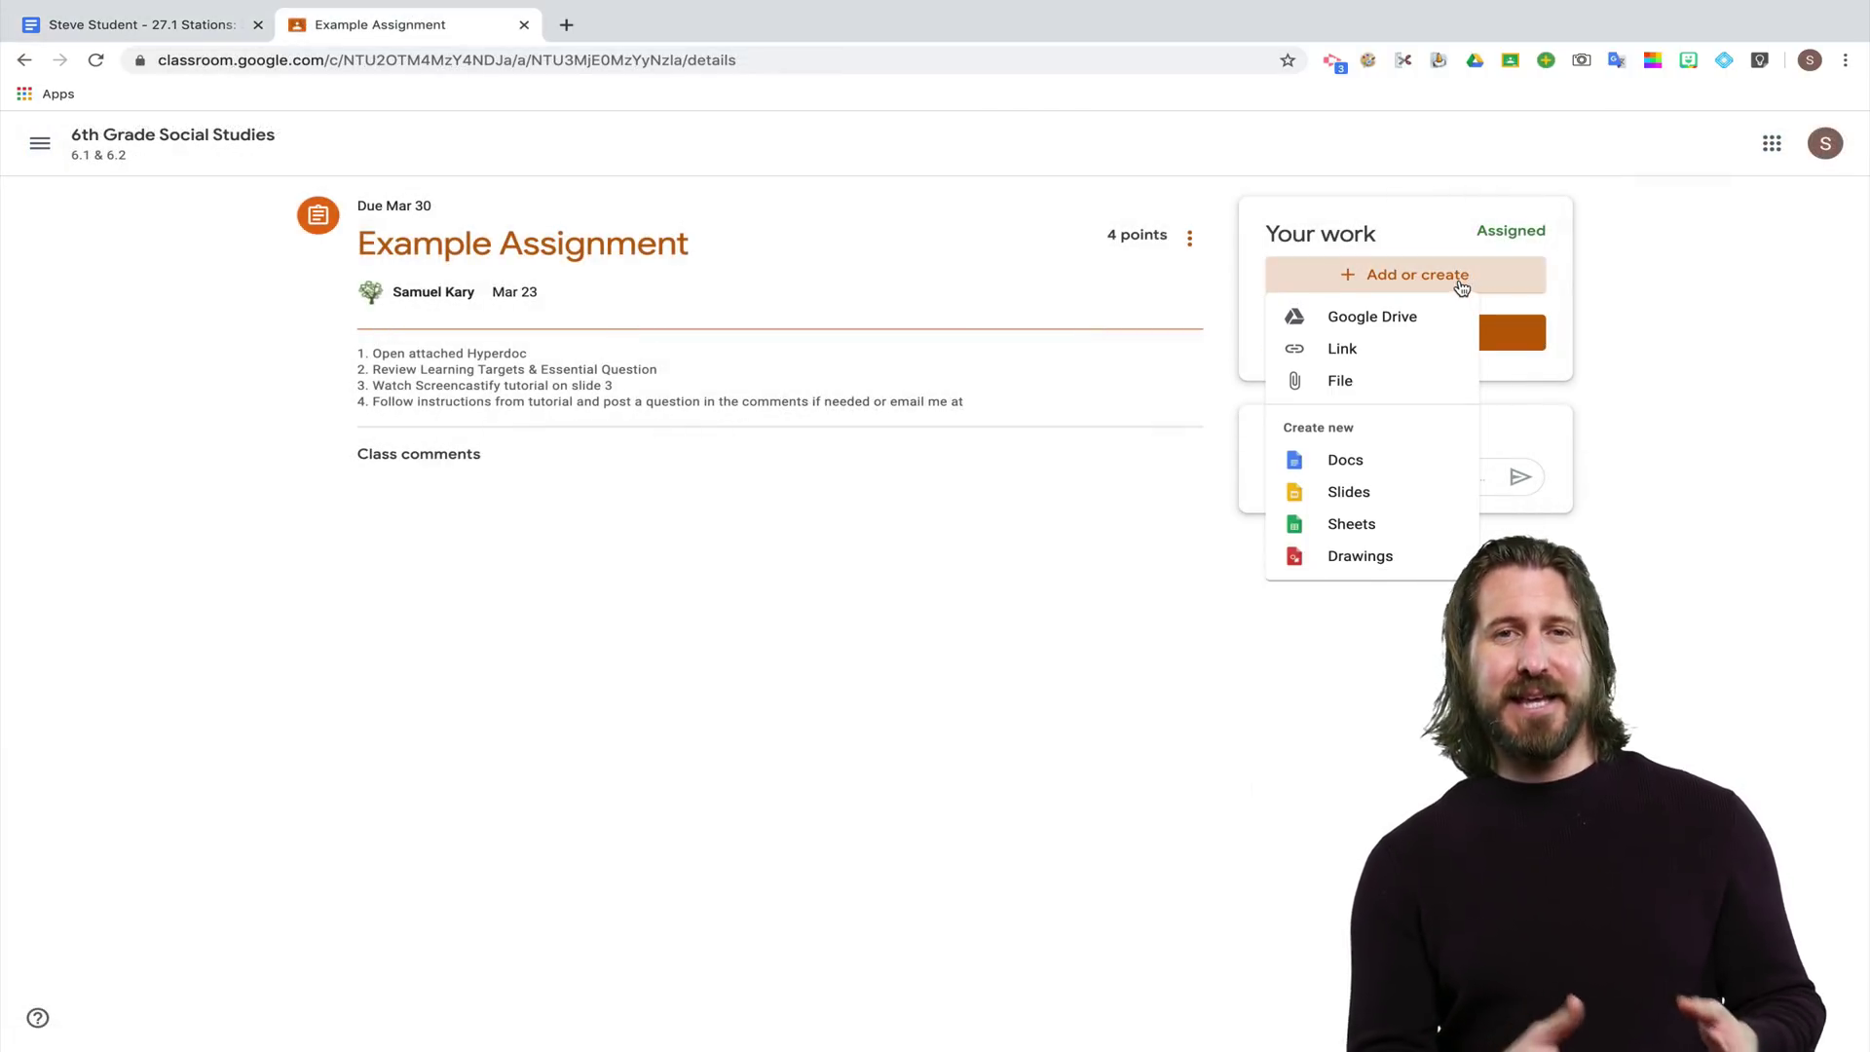
{"action": "left_click", "coordinate": [1406, 382]}
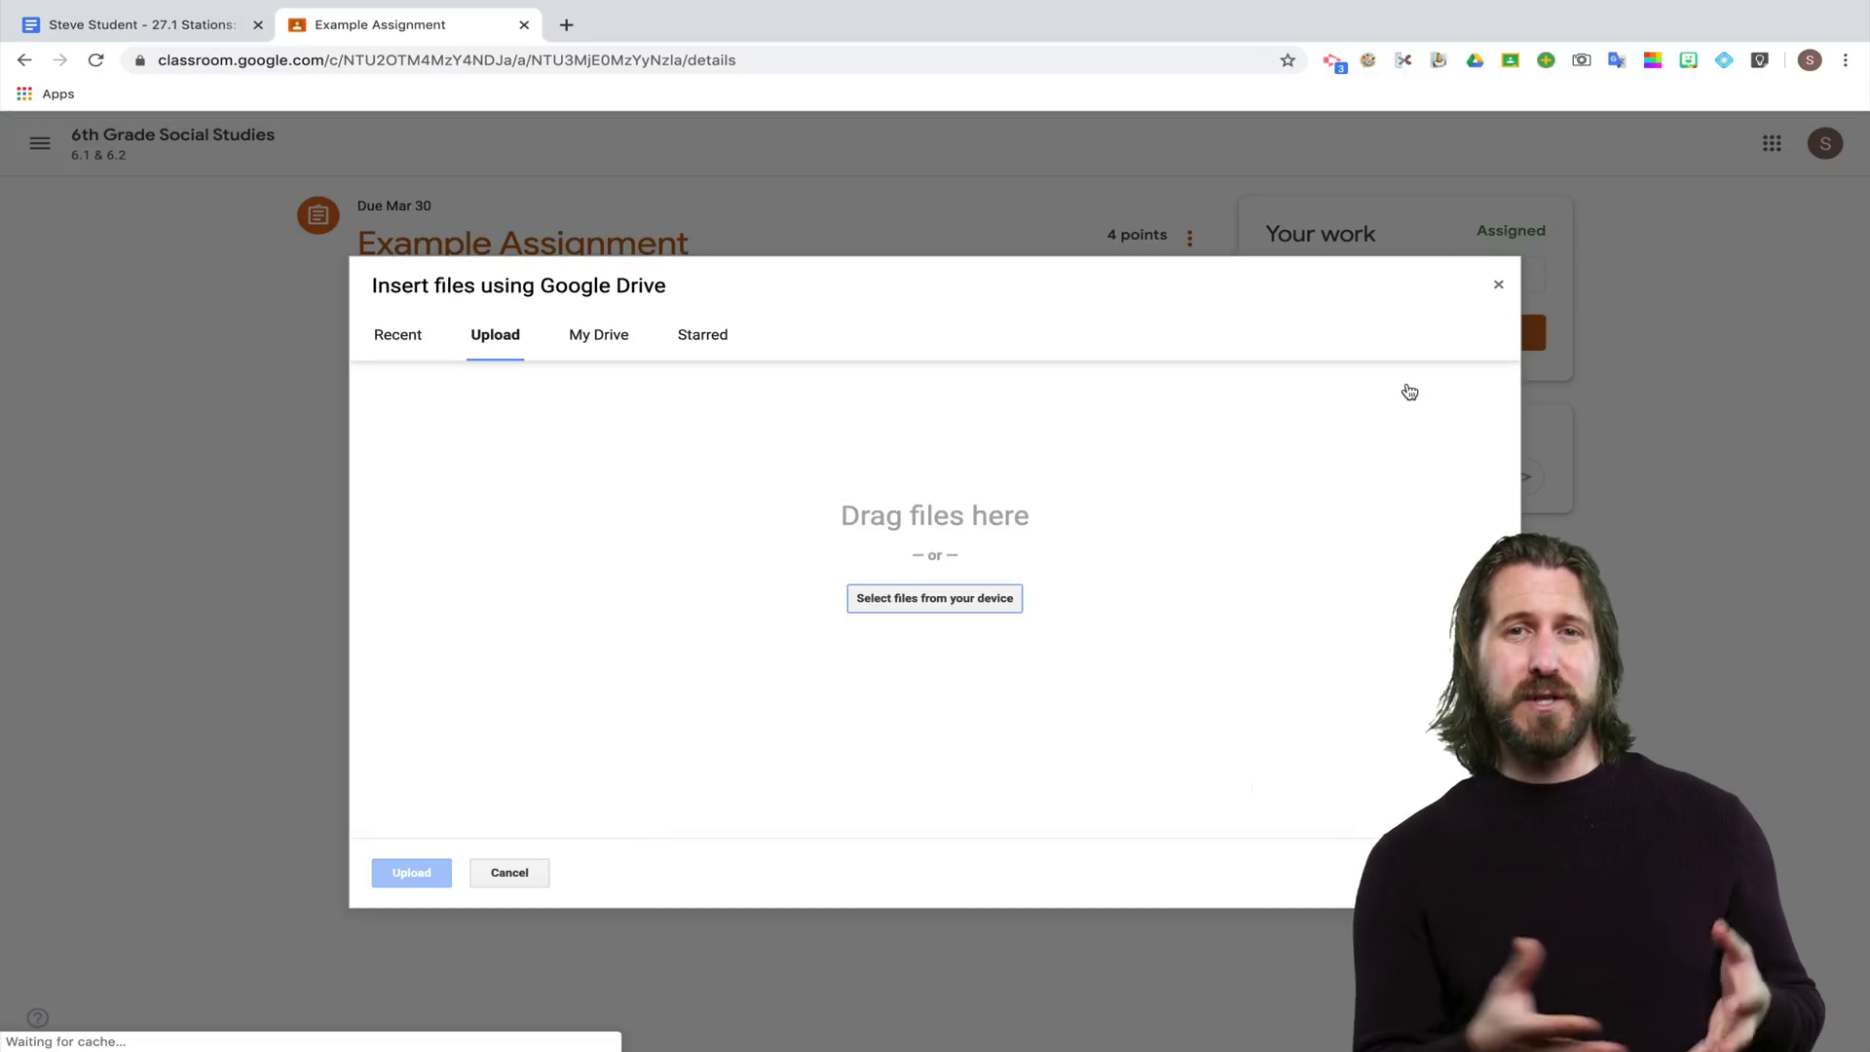
{"action": "left_click", "coordinate": [978, 599]}
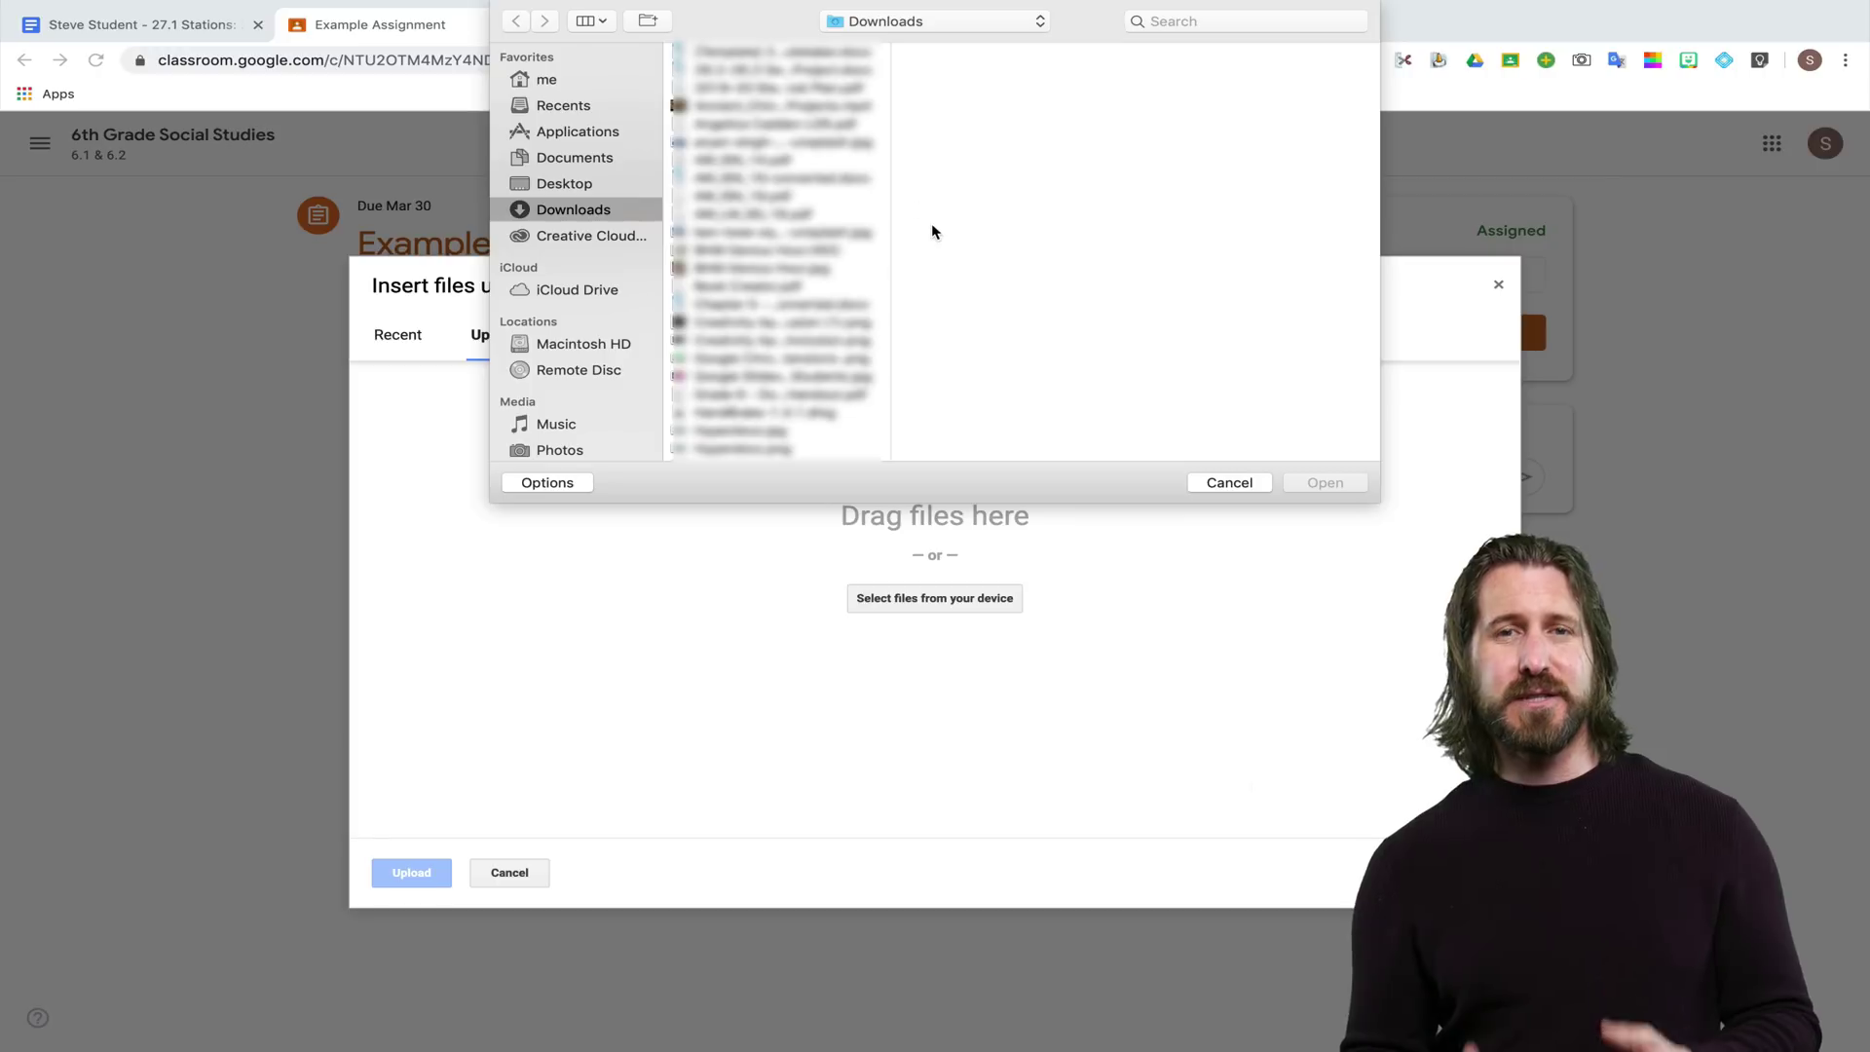
{"action": "left_click", "coordinate": [844, 105]}
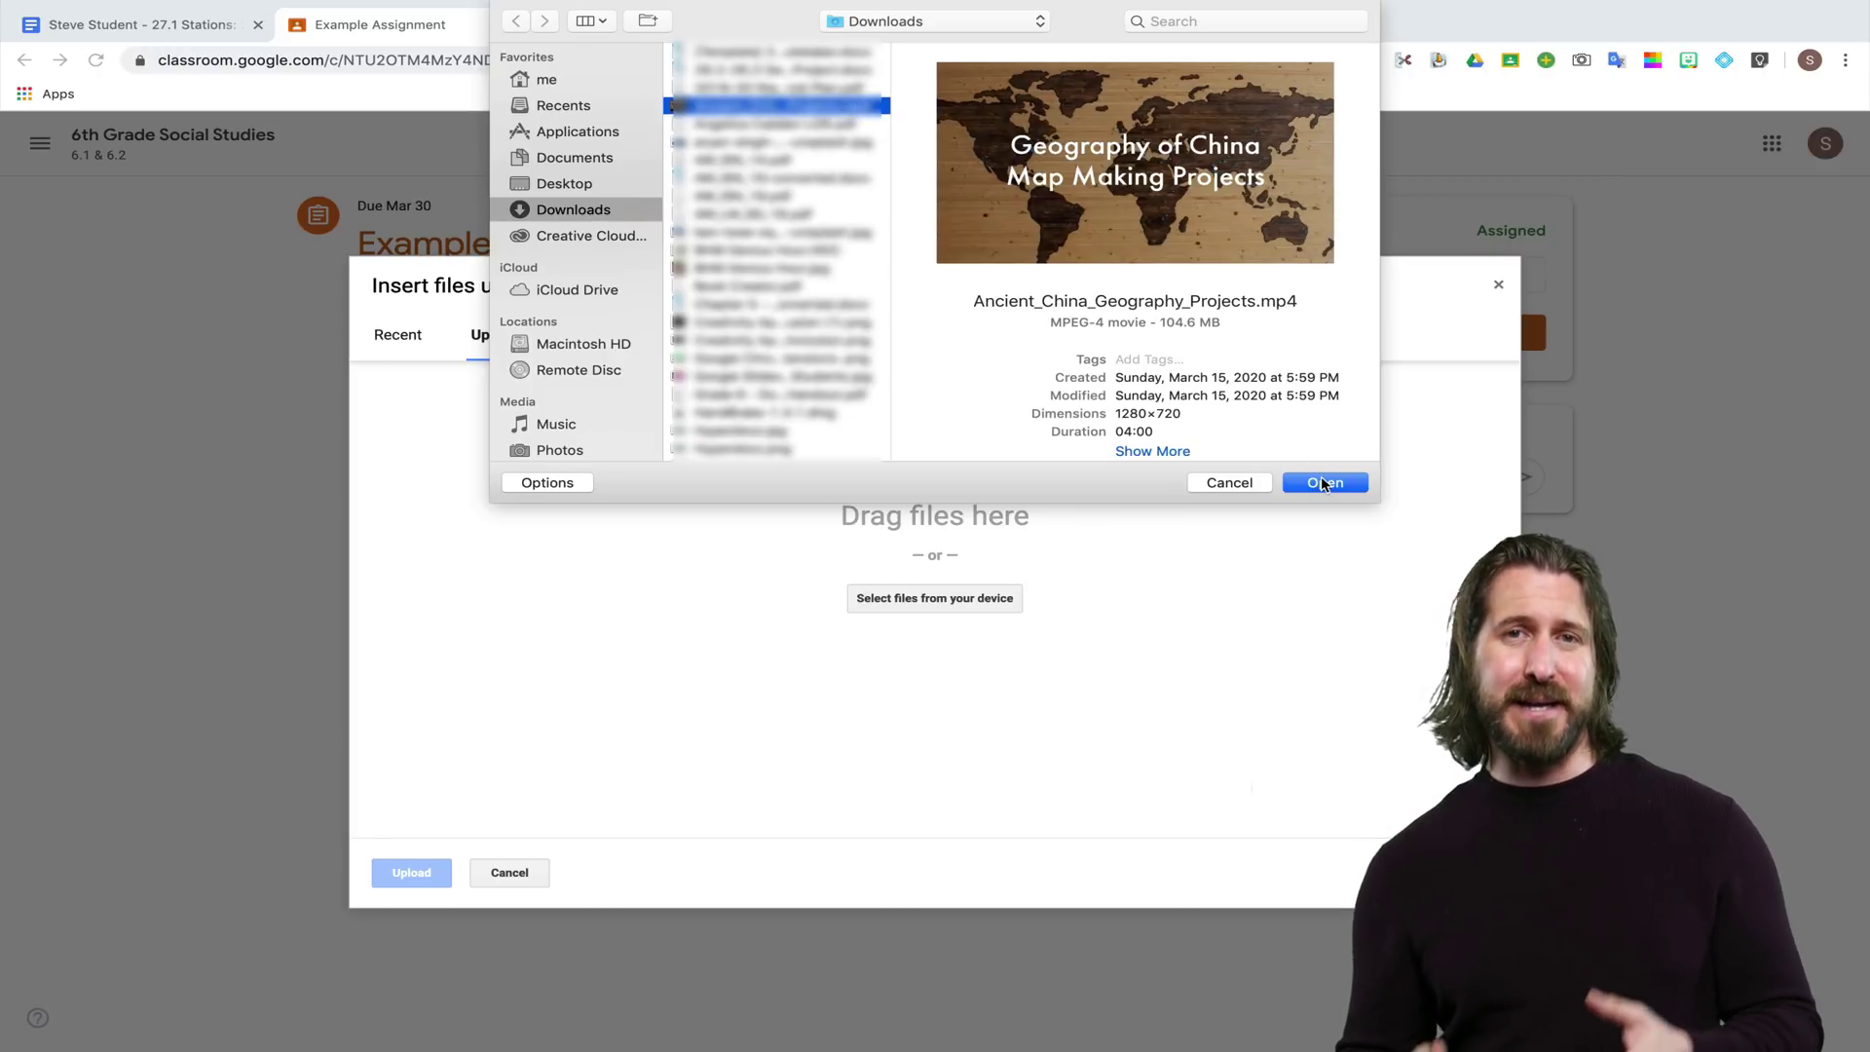
{"action": "left_click", "coordinate": [1322, 482]}
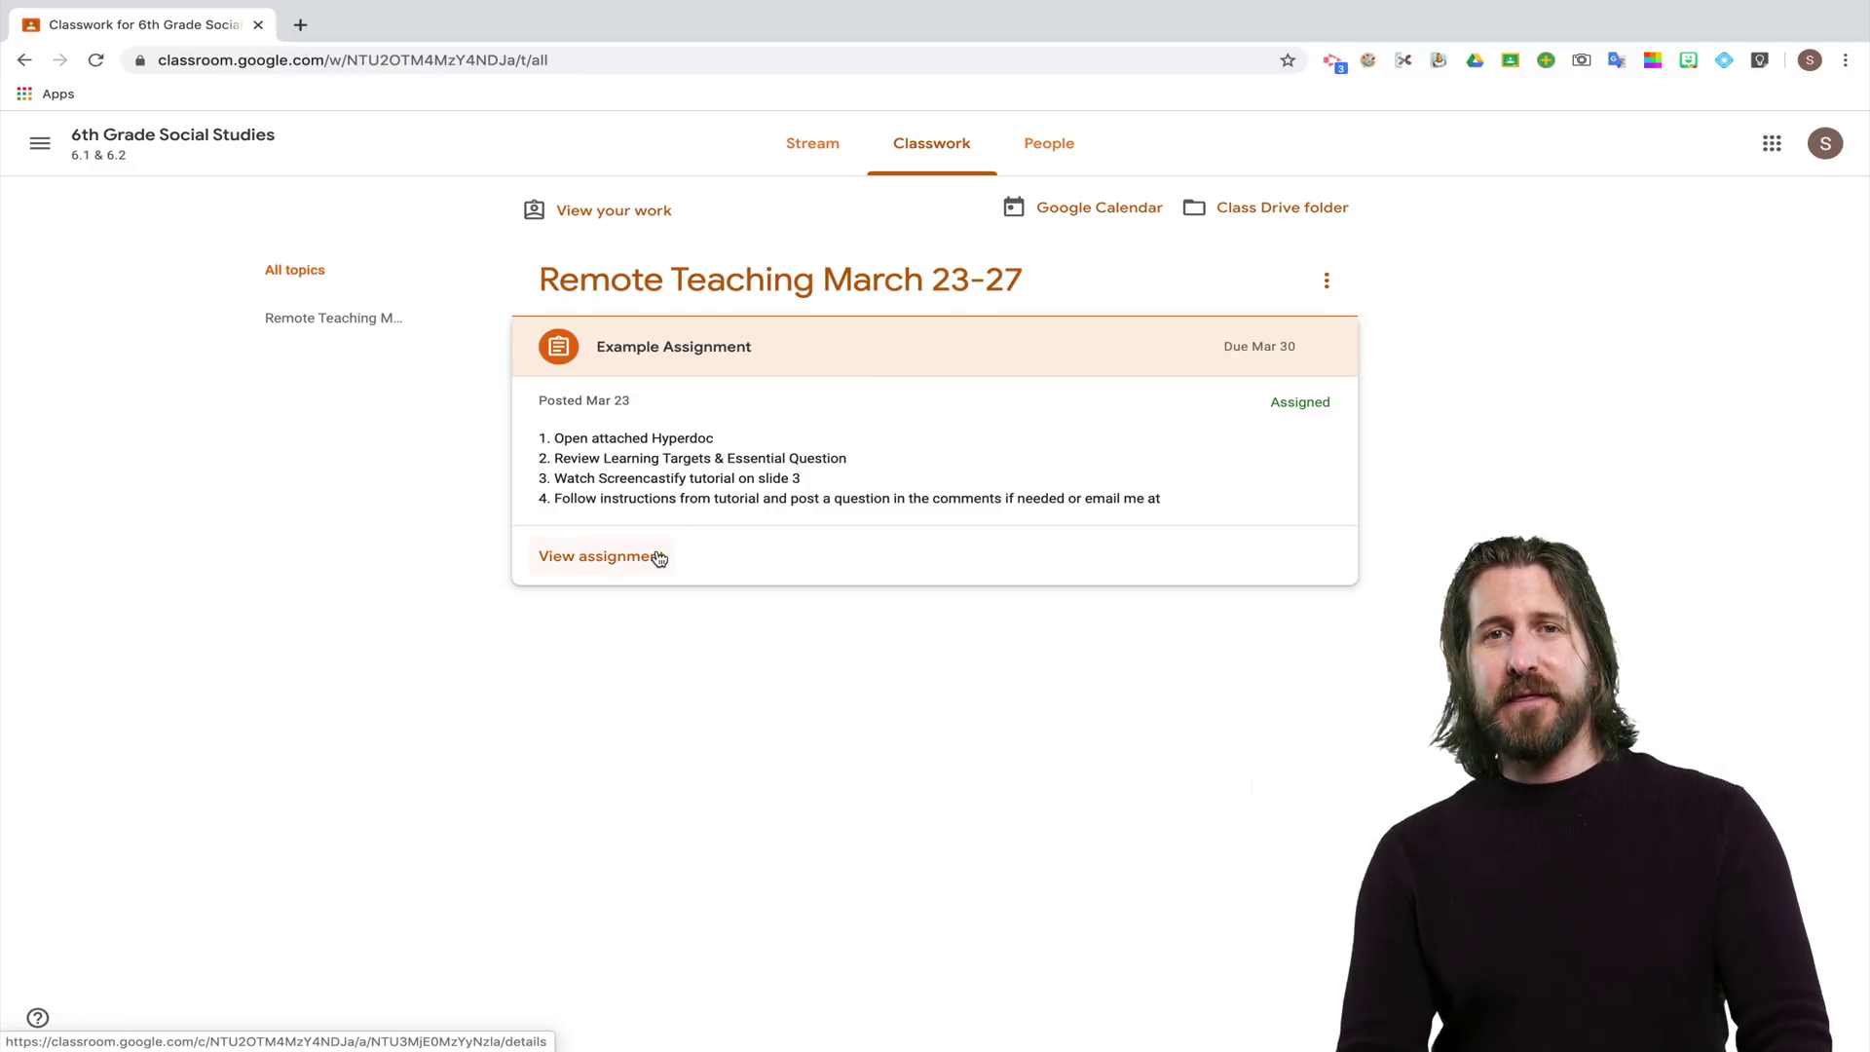
Attach the student's Google Drive document as work to Example Assignment
{"action": "left_click", "coordinate": [659, 558]}
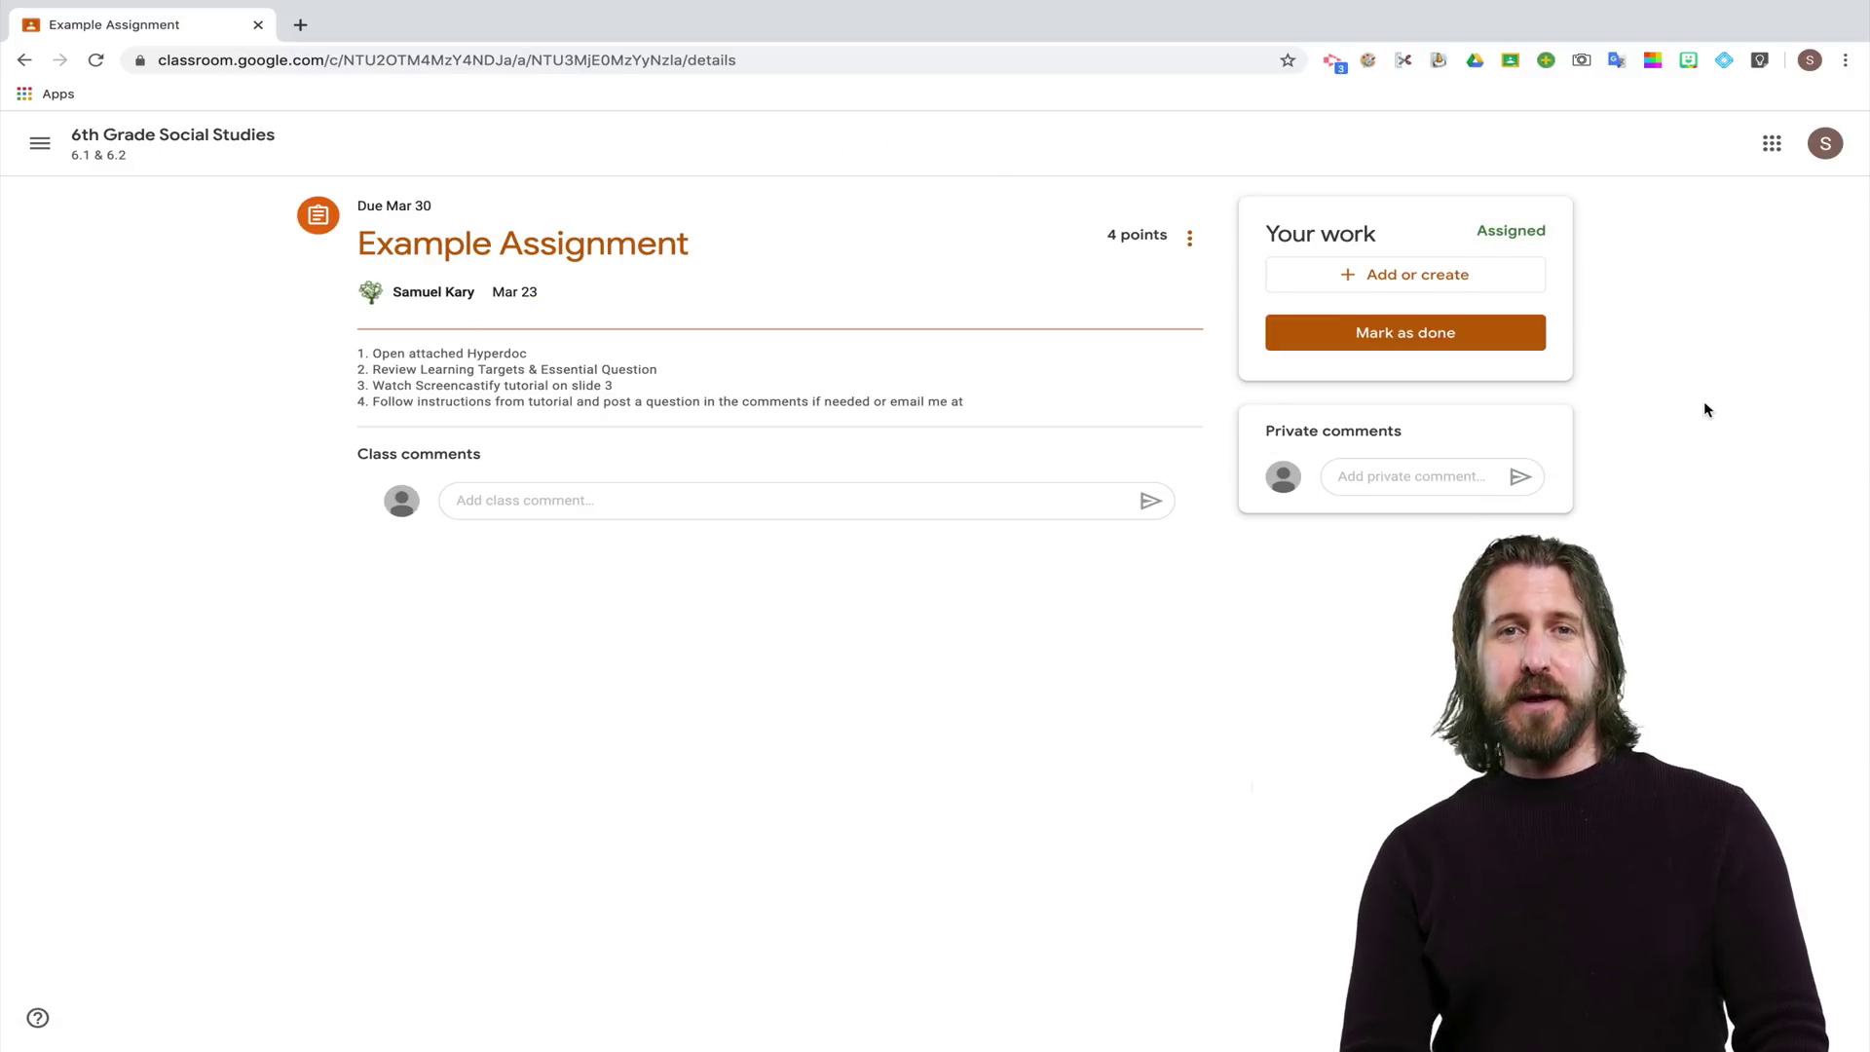
{"action": "left_click", "coordinate": [1503, 284]}
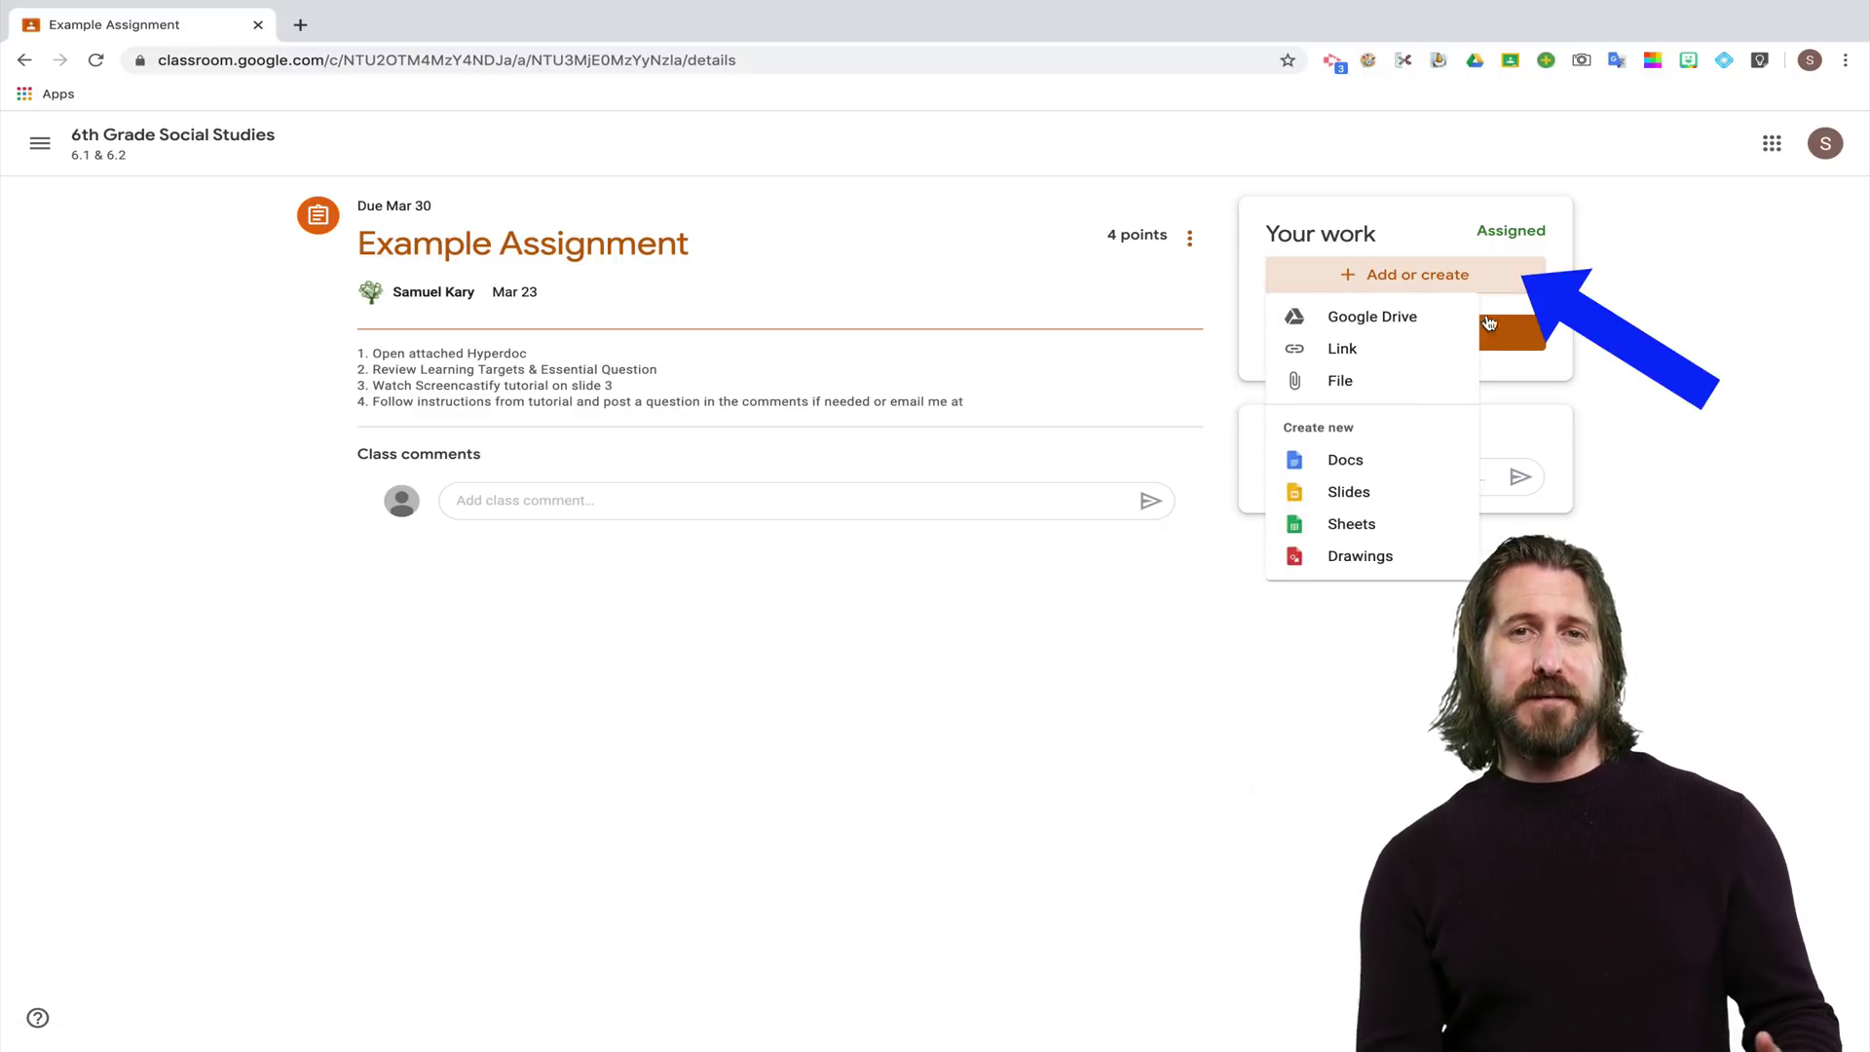
{"action": "left_click", "coordinate": [1439, 328]}
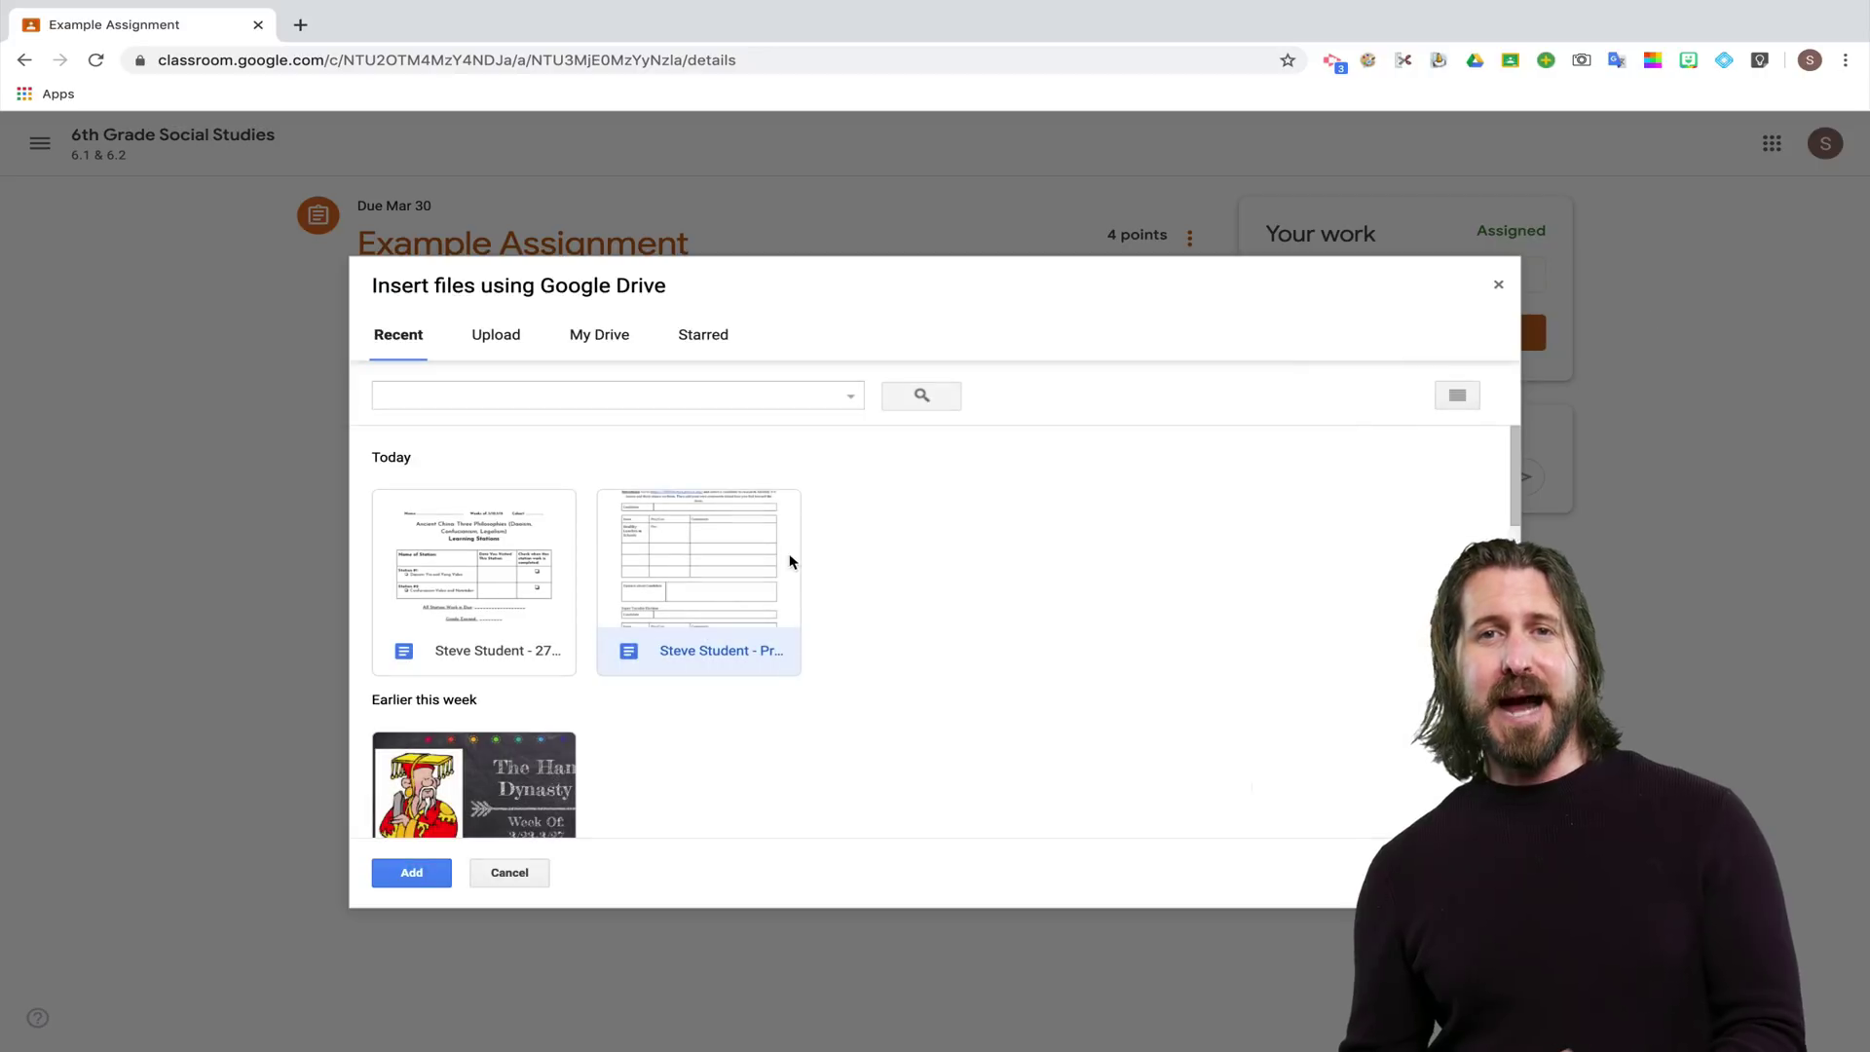
{"action": "left_click", "coordinate": [413, 873]}
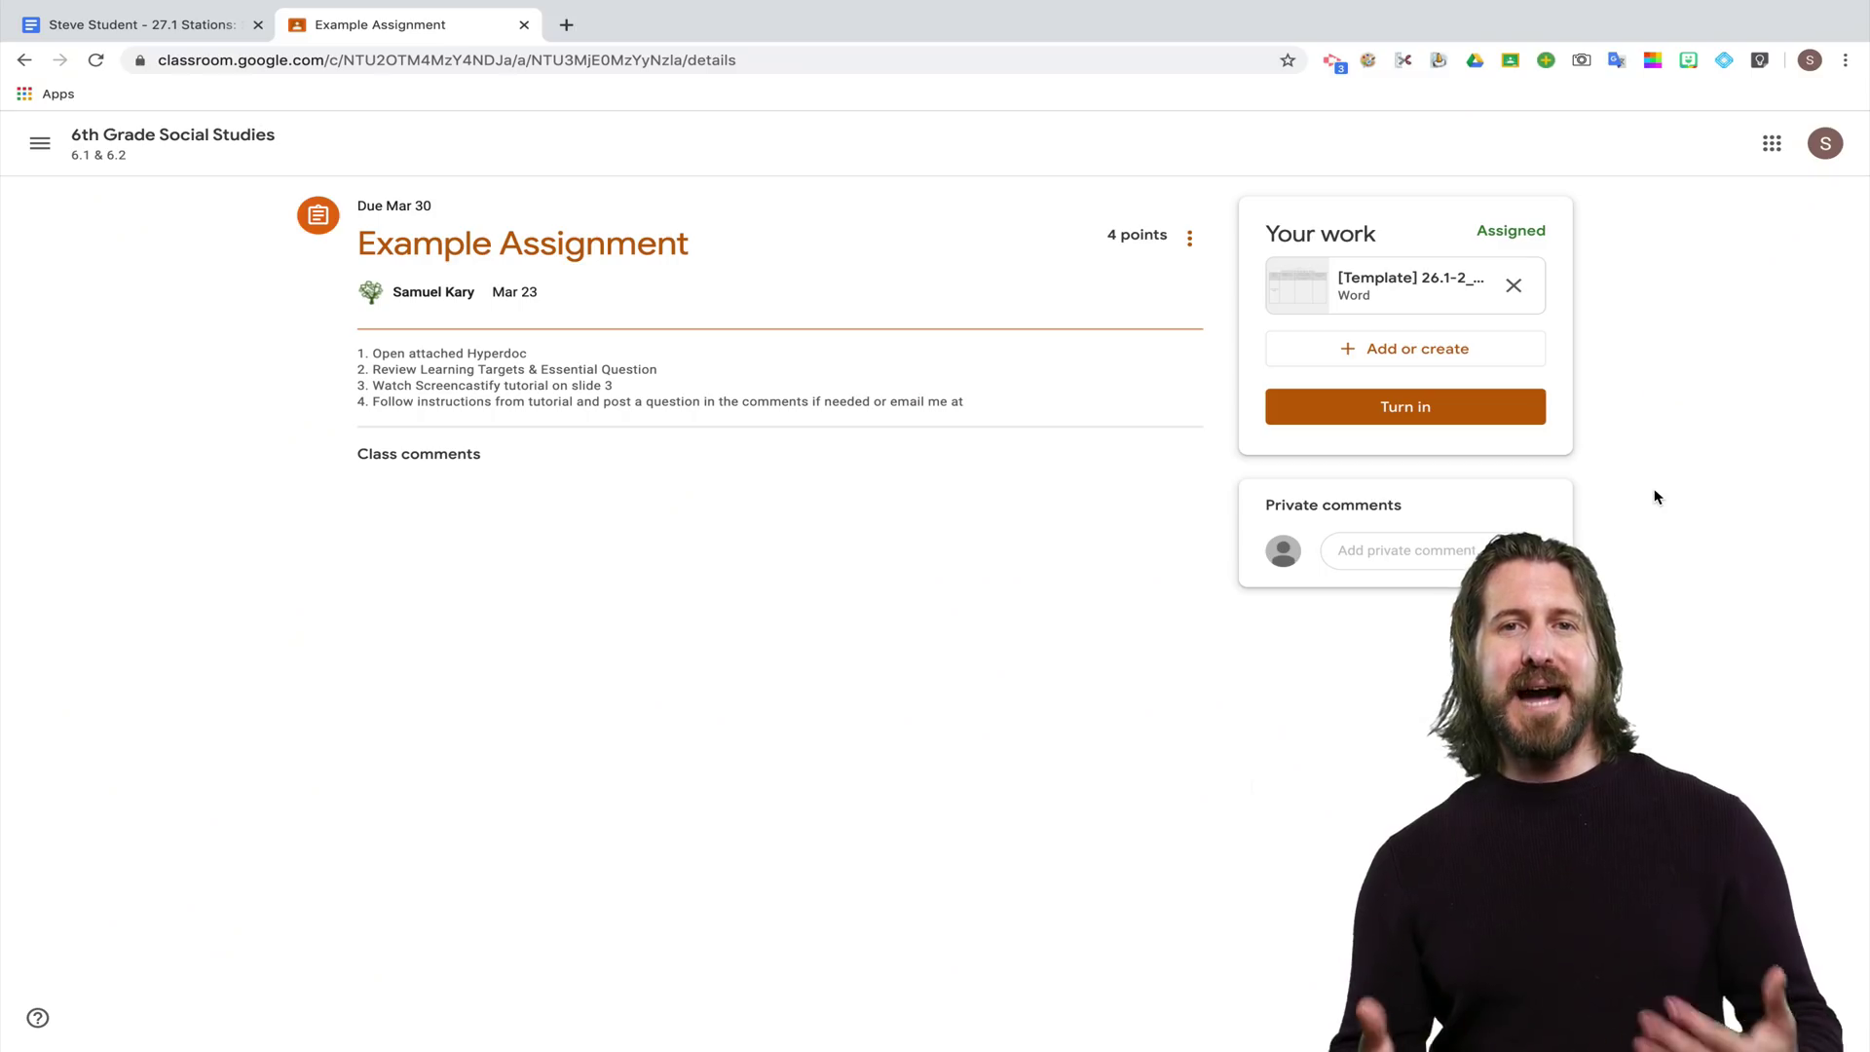
Mark Example Assignment as done and close the confirmation dialog
{"action": "left_click", "coordinate": [1491, 420]}
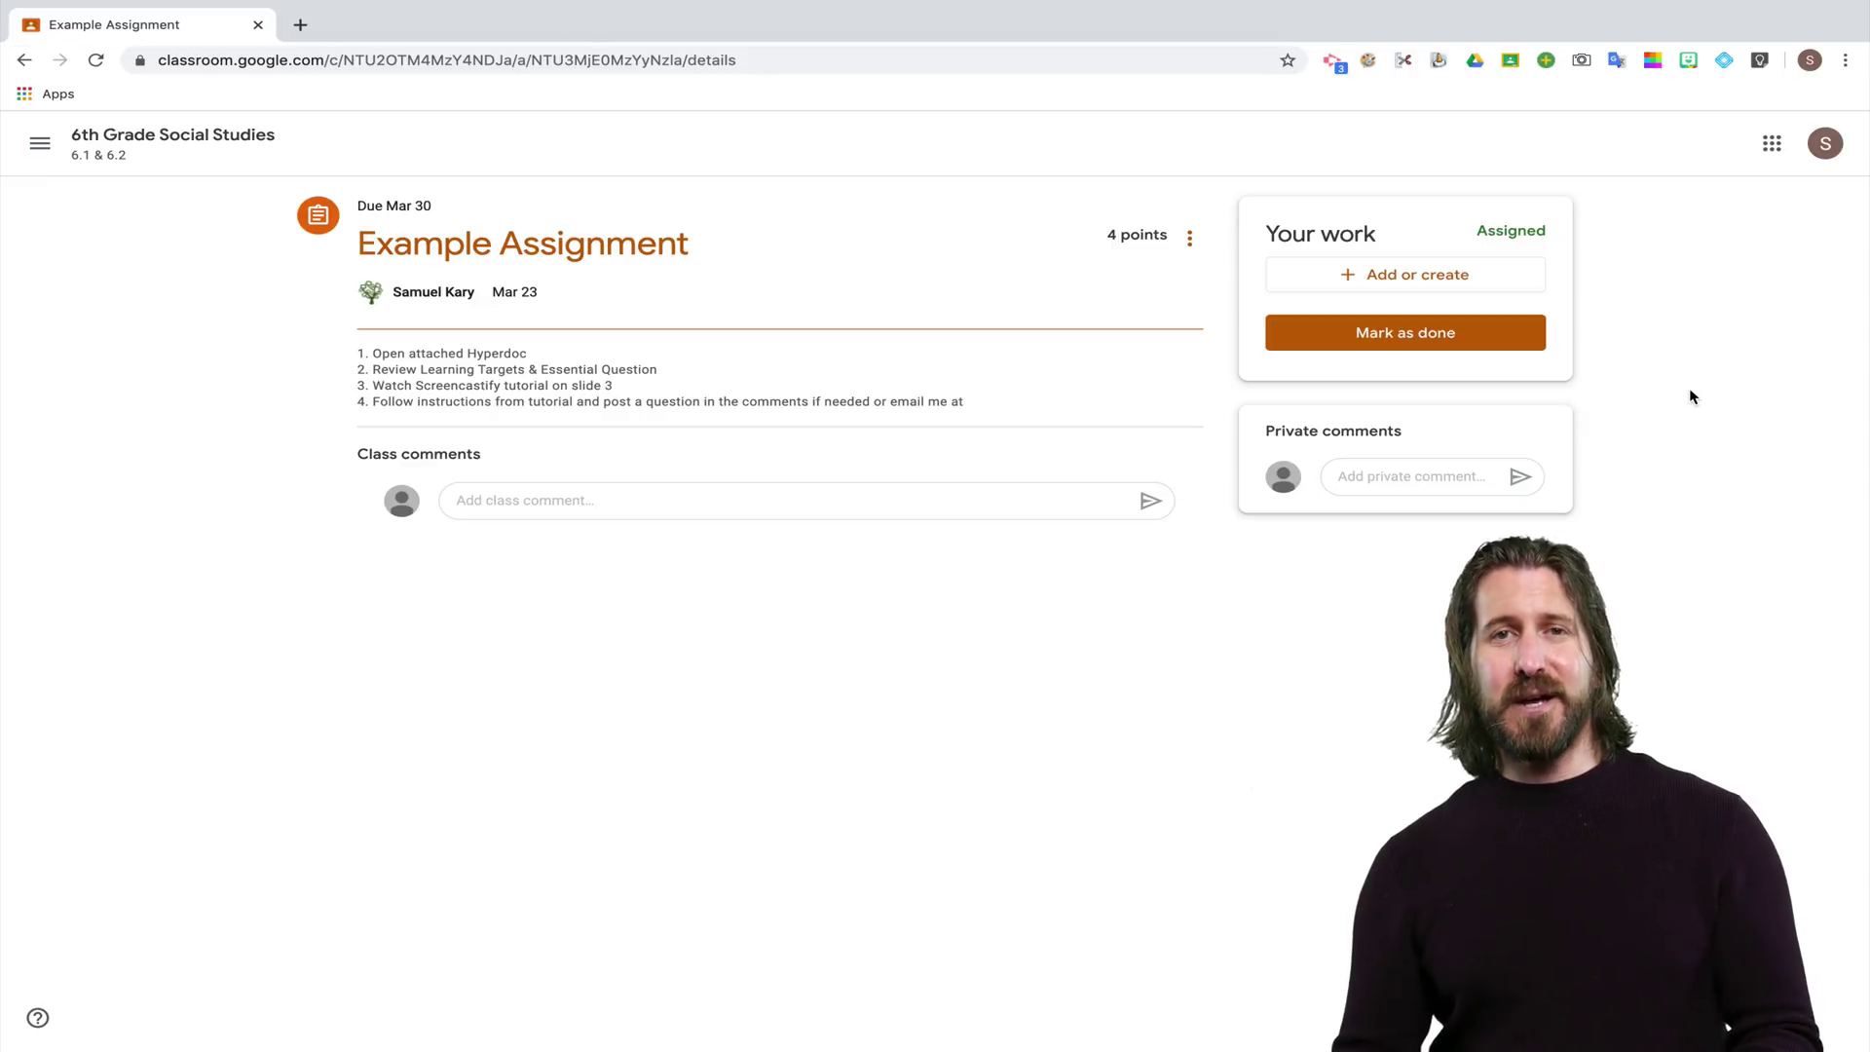
{"action": "left_click", "coordinate": [1523, 343]}
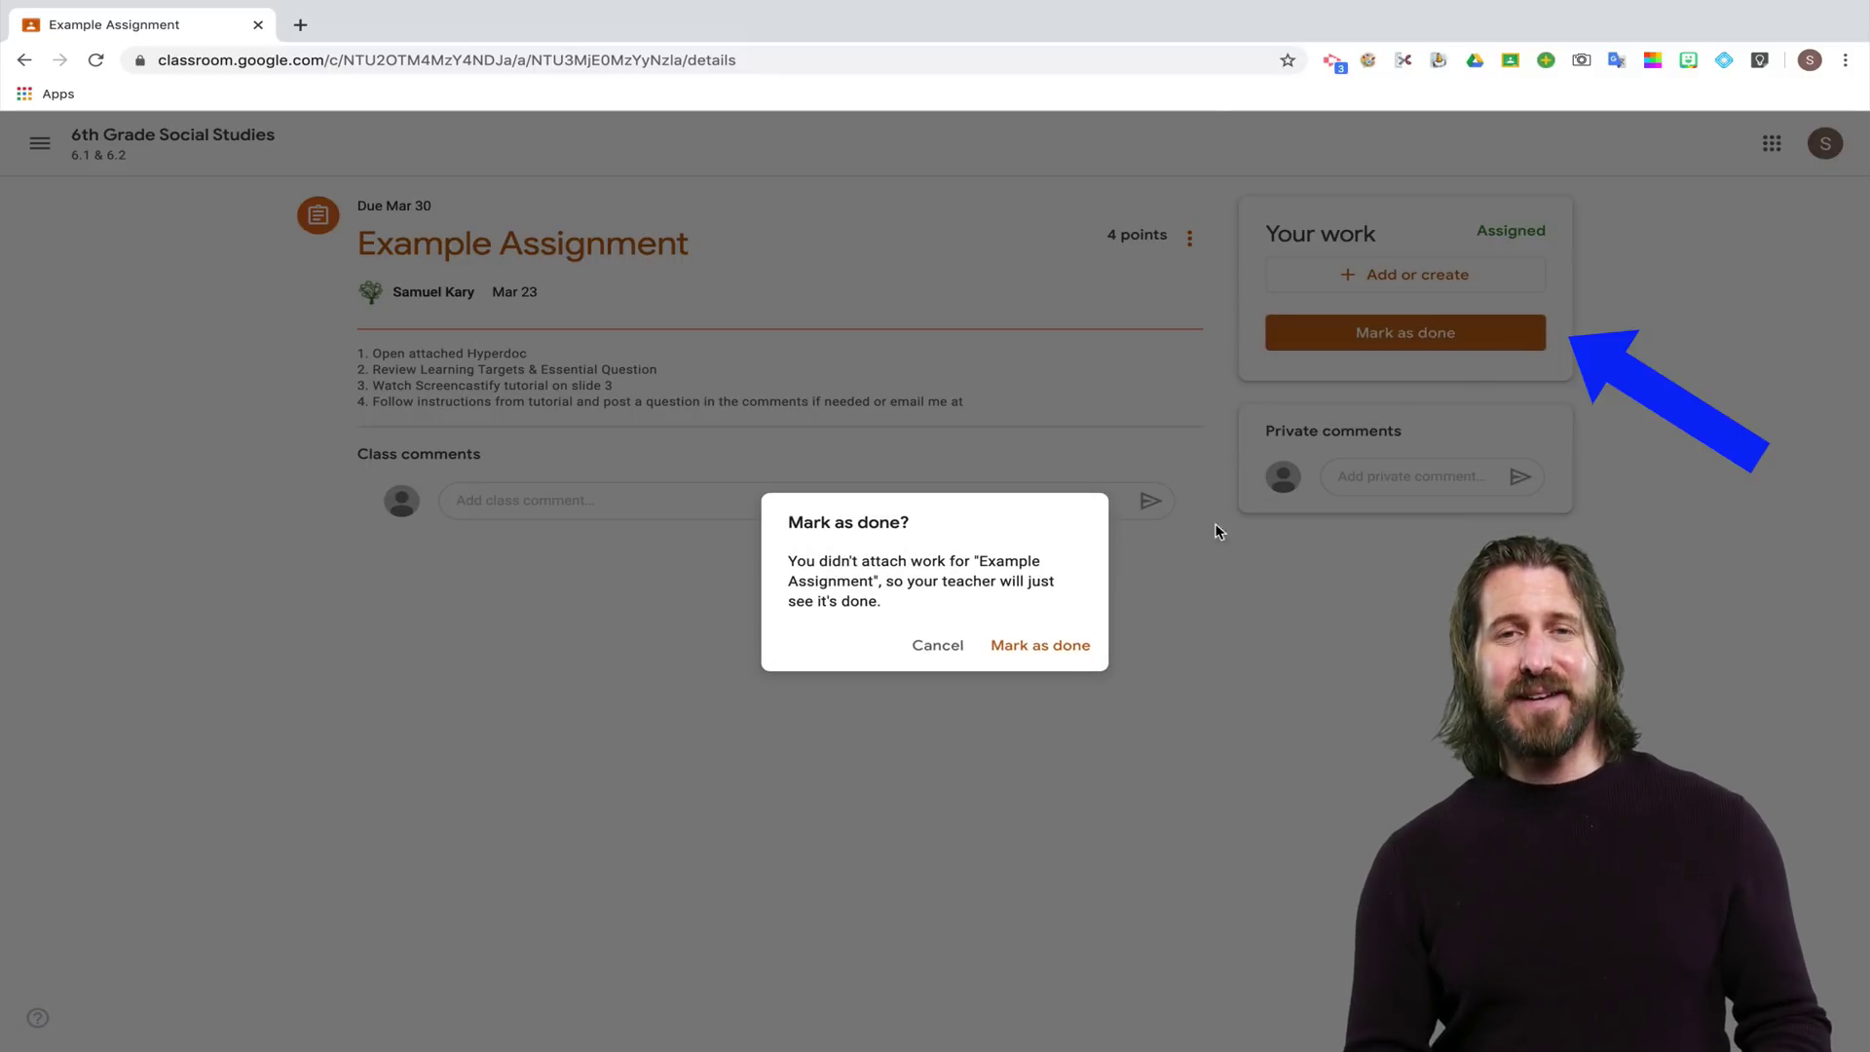
{"action": "left_click", "coordinate": [1073, 647]}
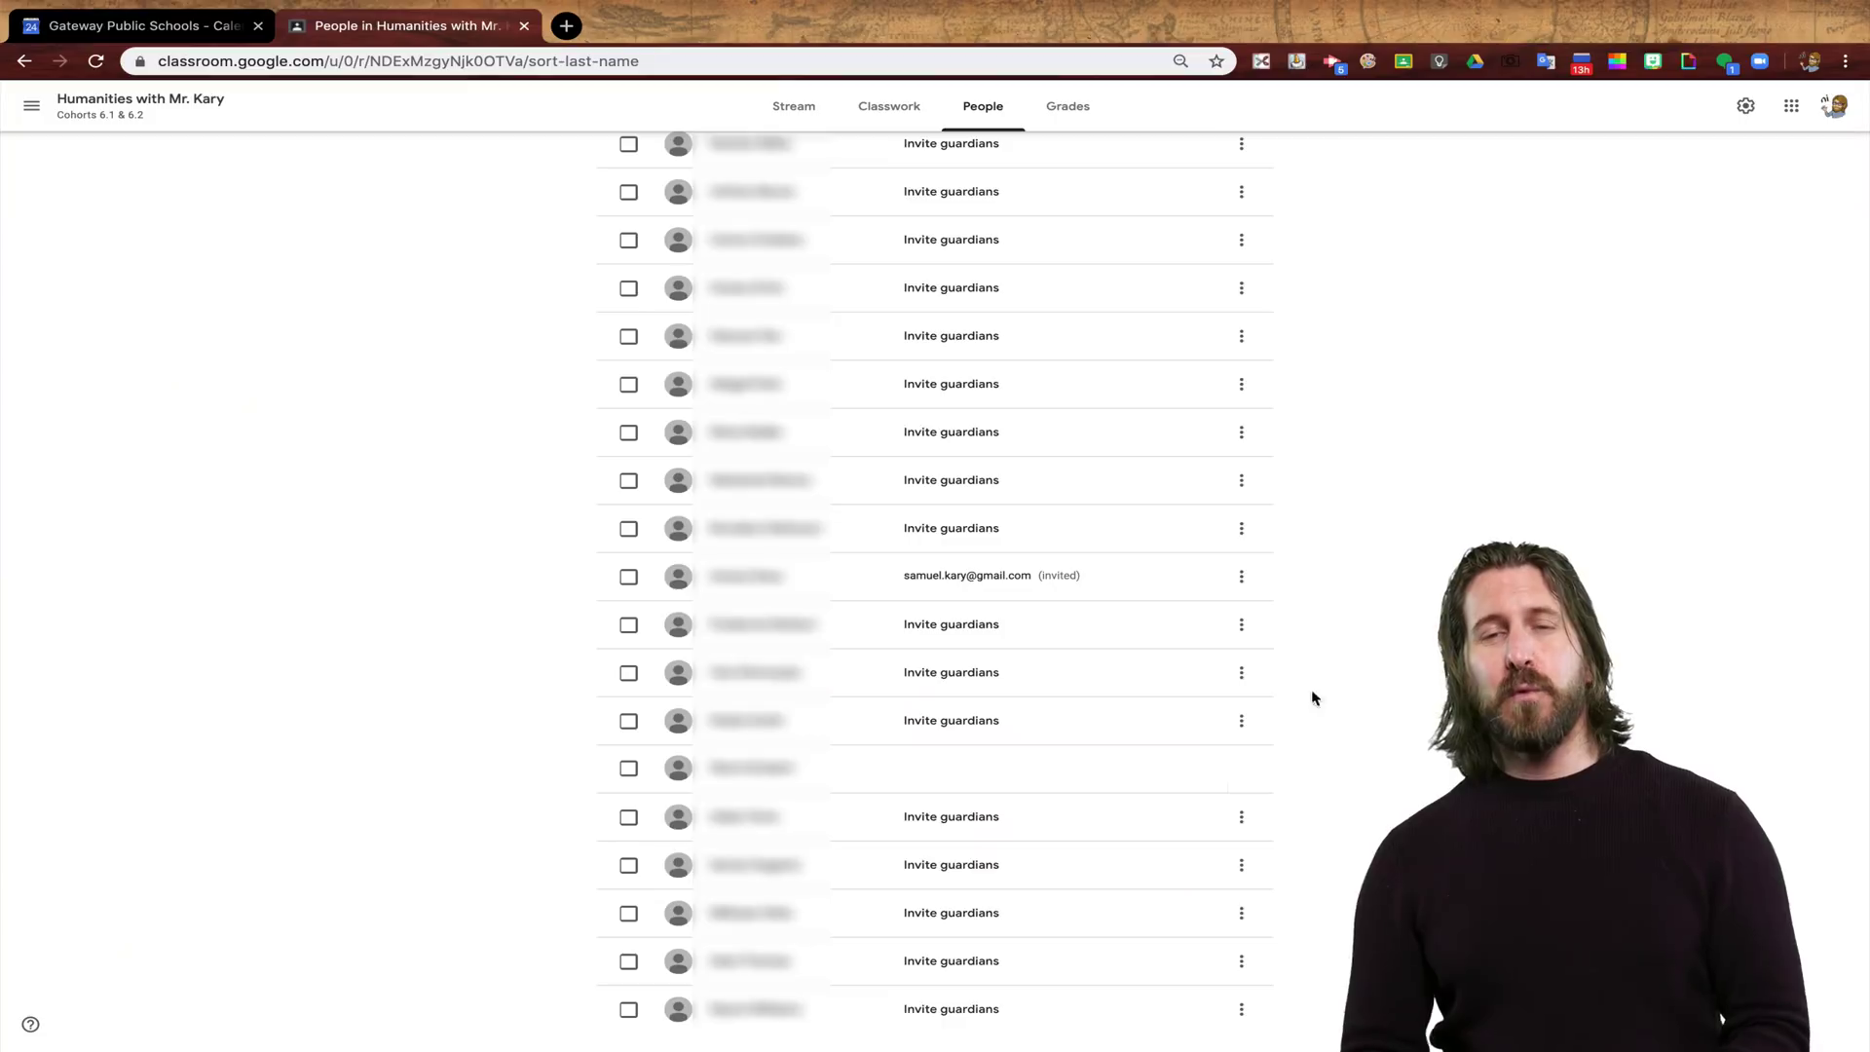
Invite a guardian for a student by entering the guardian's e-mail and picking the suggested contact
{"action": "left_click", "coordinate": [988, 631]}
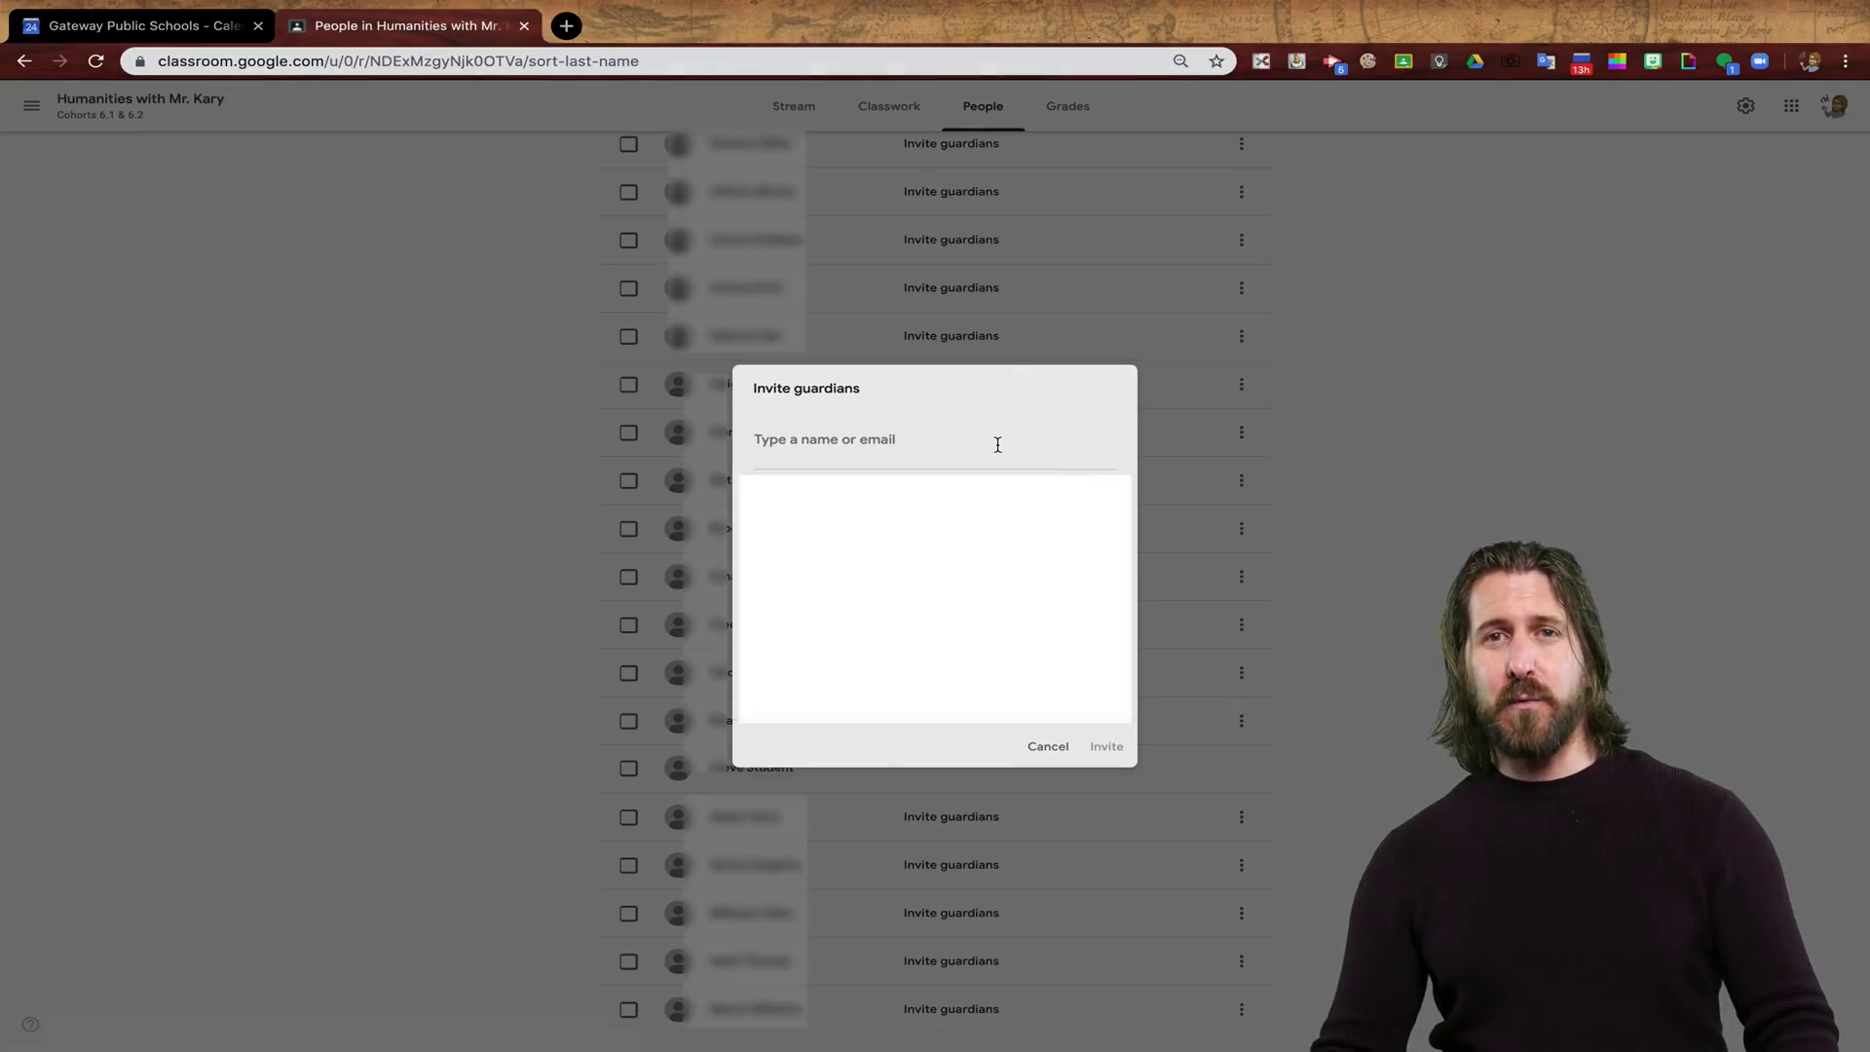
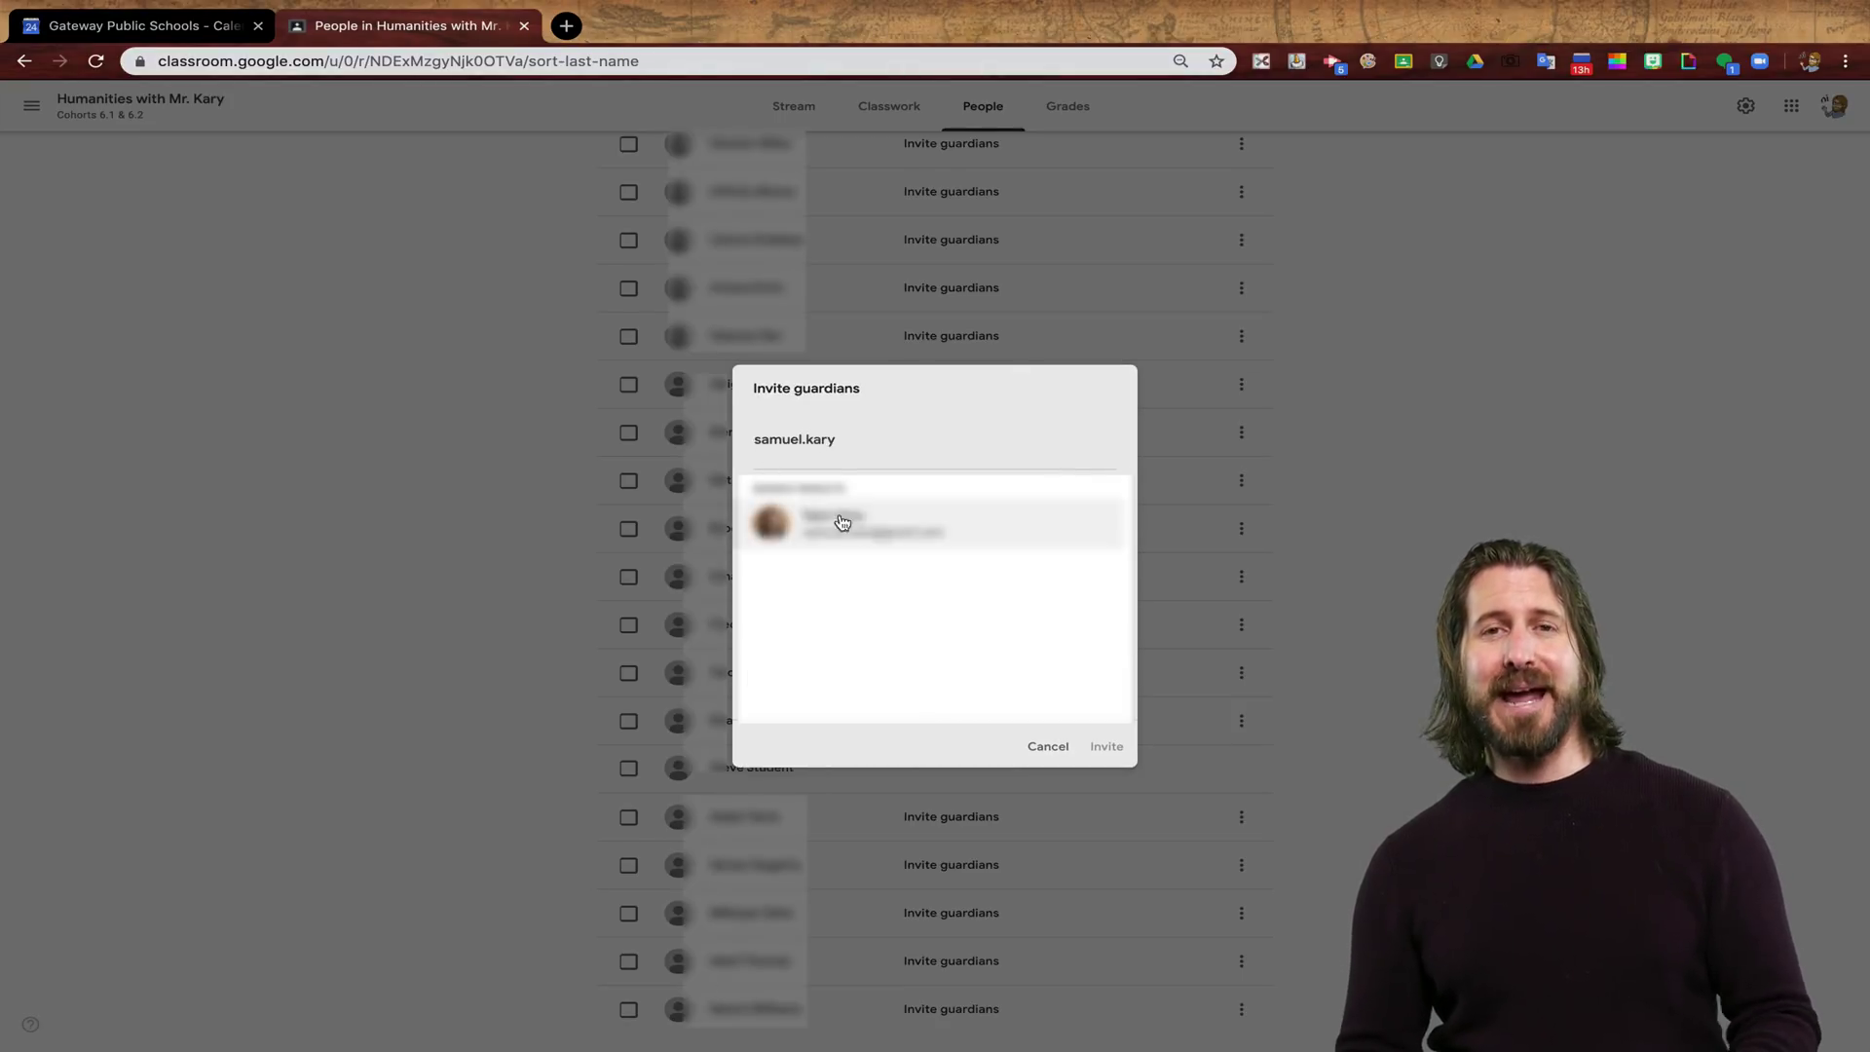
{"action": "left_click", "coordinate": [852, 526]}
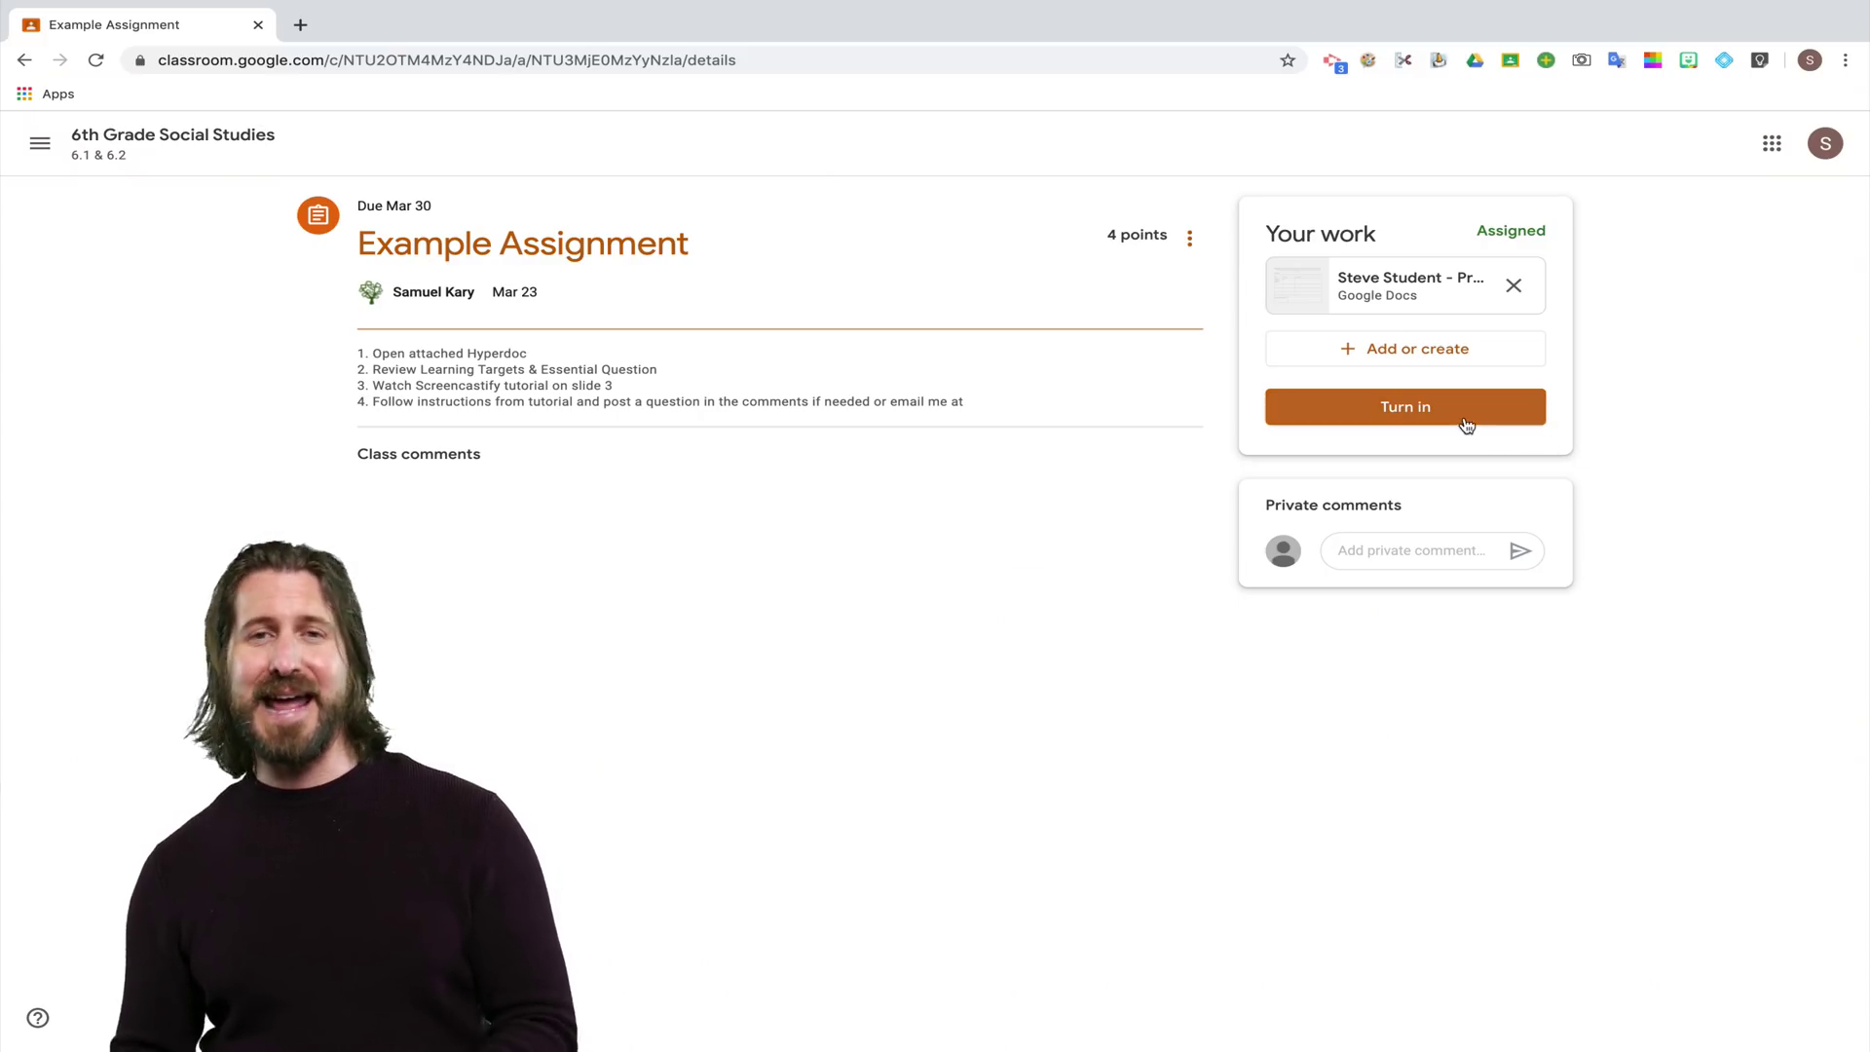
Turn in the Pro/Con Candidate List document for Example Assignment and confirm
{"action": "left_click", "coordinate": [1434, 418]}
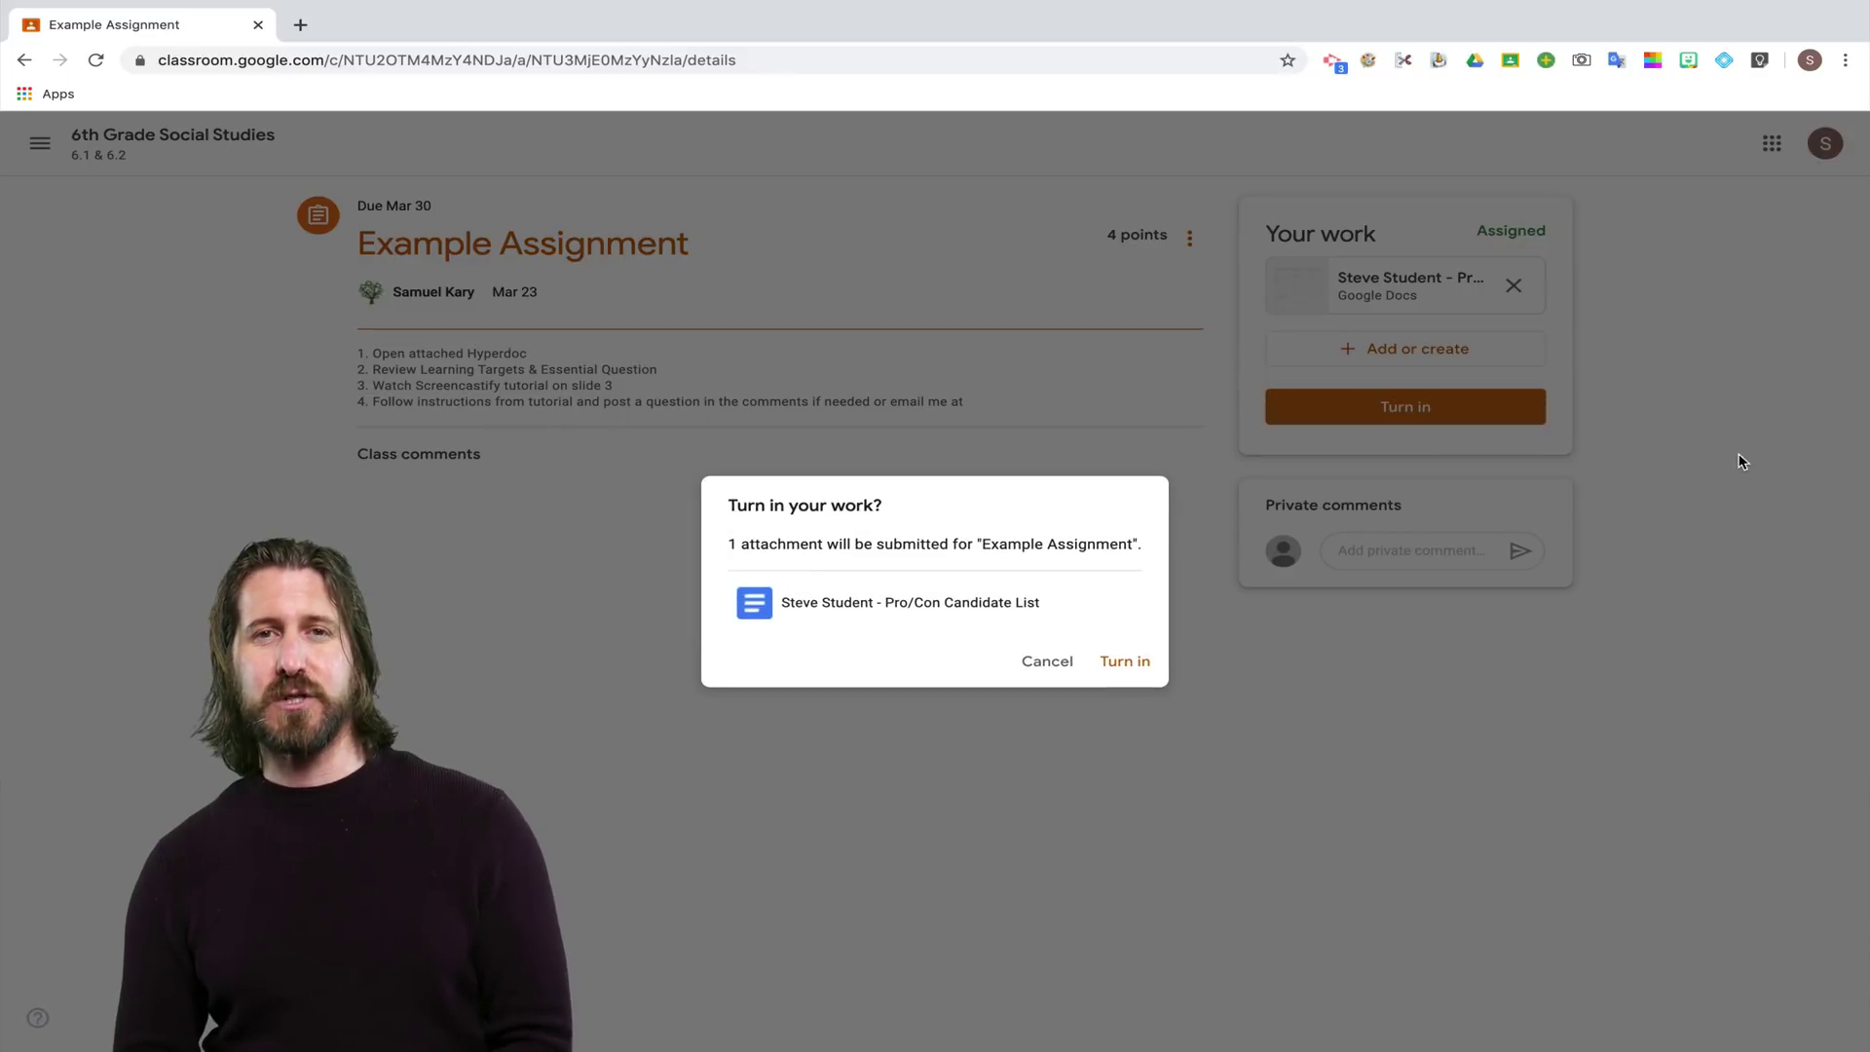
{"action": "left_click", "coordinate": [1125, 662]}
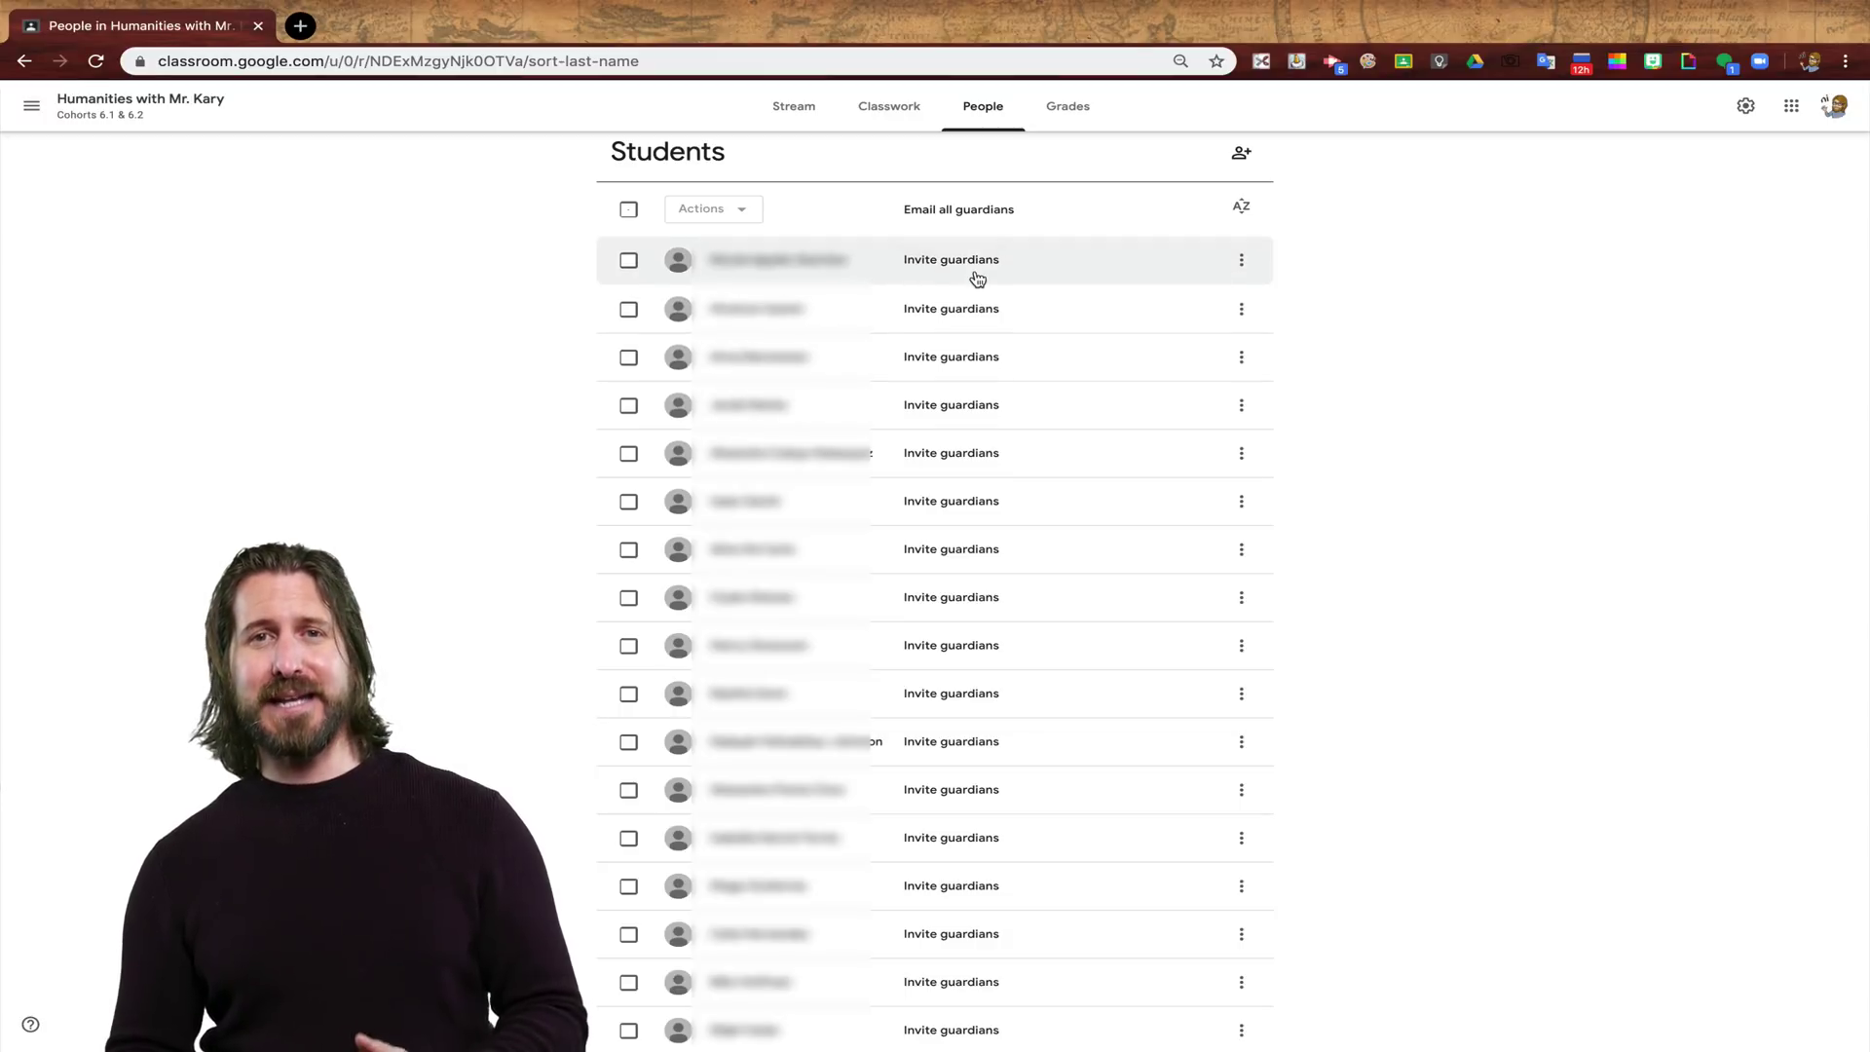
{"action": "left_click", "coordinate": [976, 265]}
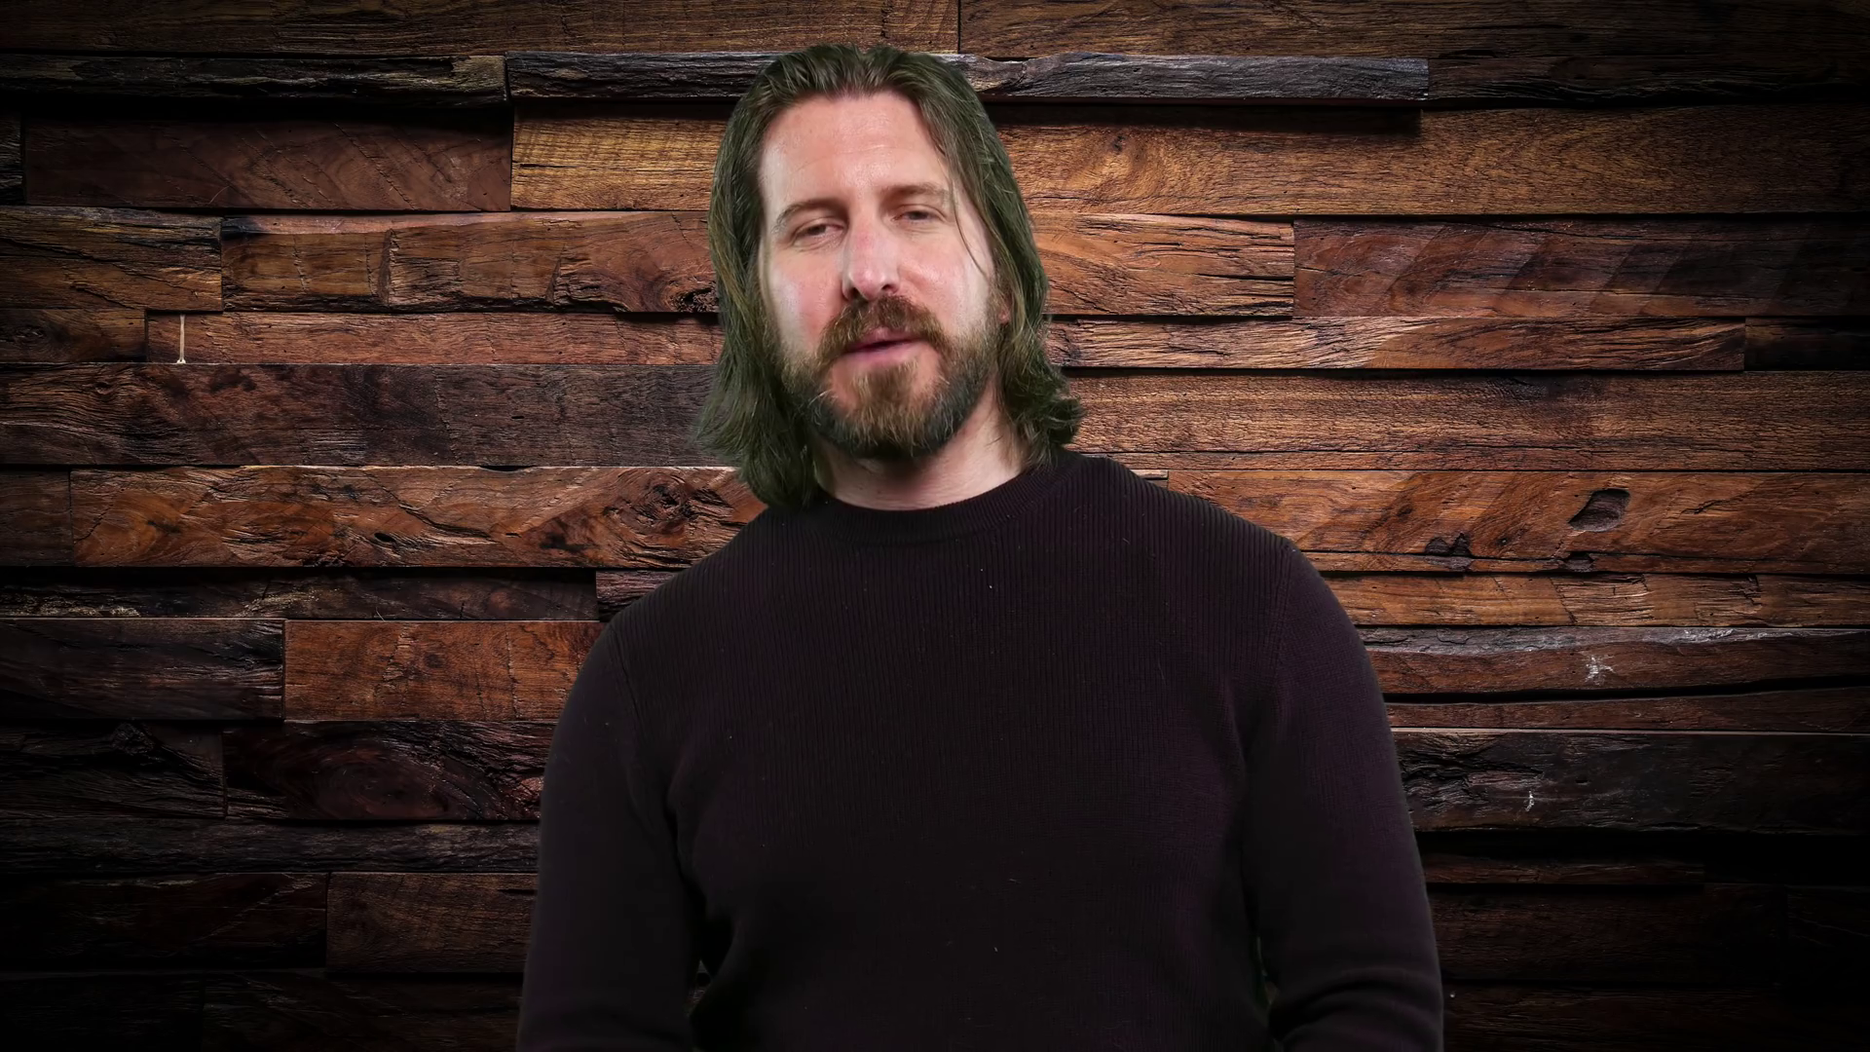